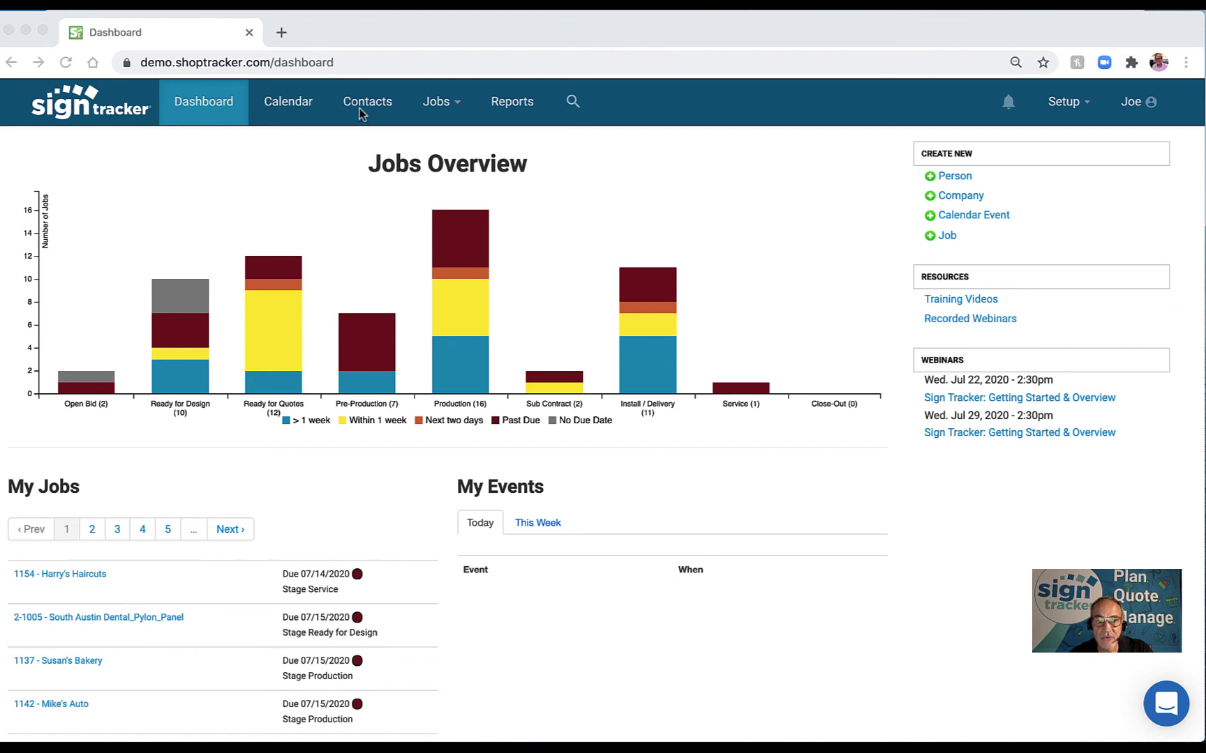
Bring up the Jobs options list and dismiss it without choosing anything.
{"action": "left_click", "coordinate": [456, 107]}
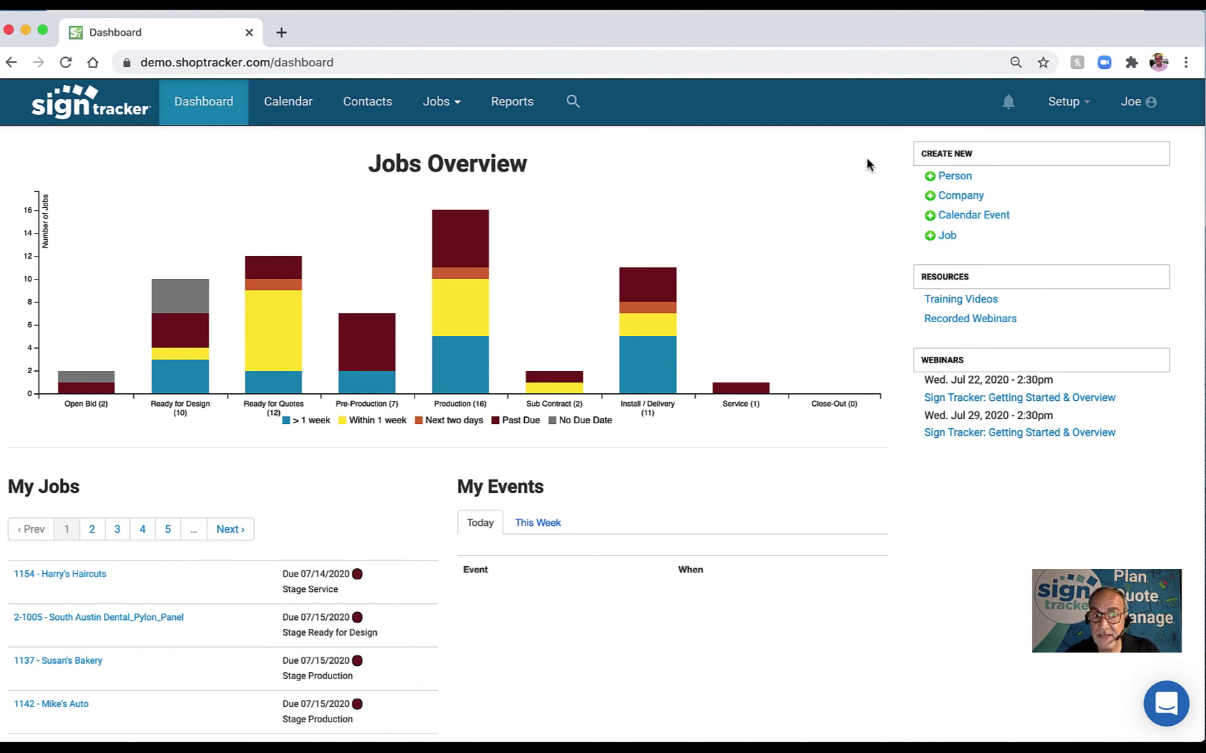
{"action": "left_click", "coordinate": [450, 106]}
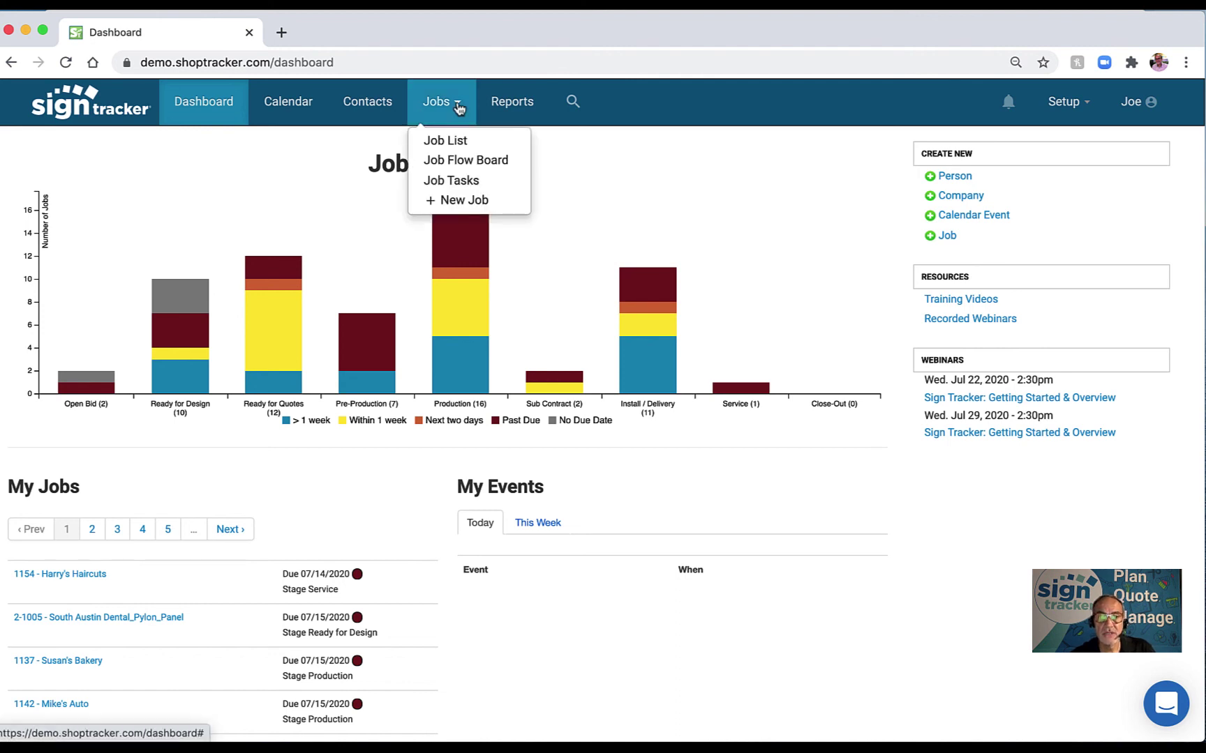
{"action": "left_click", "coordinate": [663, 148]}
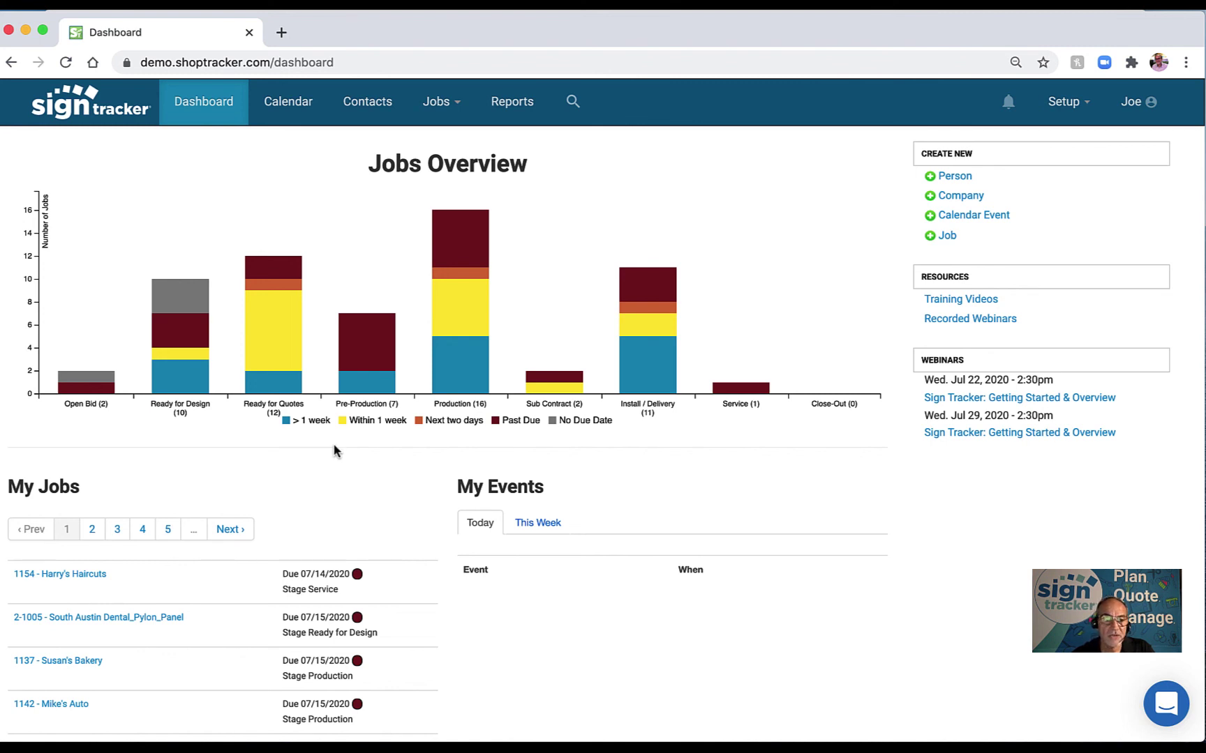
{"action": "mouse_move", "coordinate": [349, 351]}
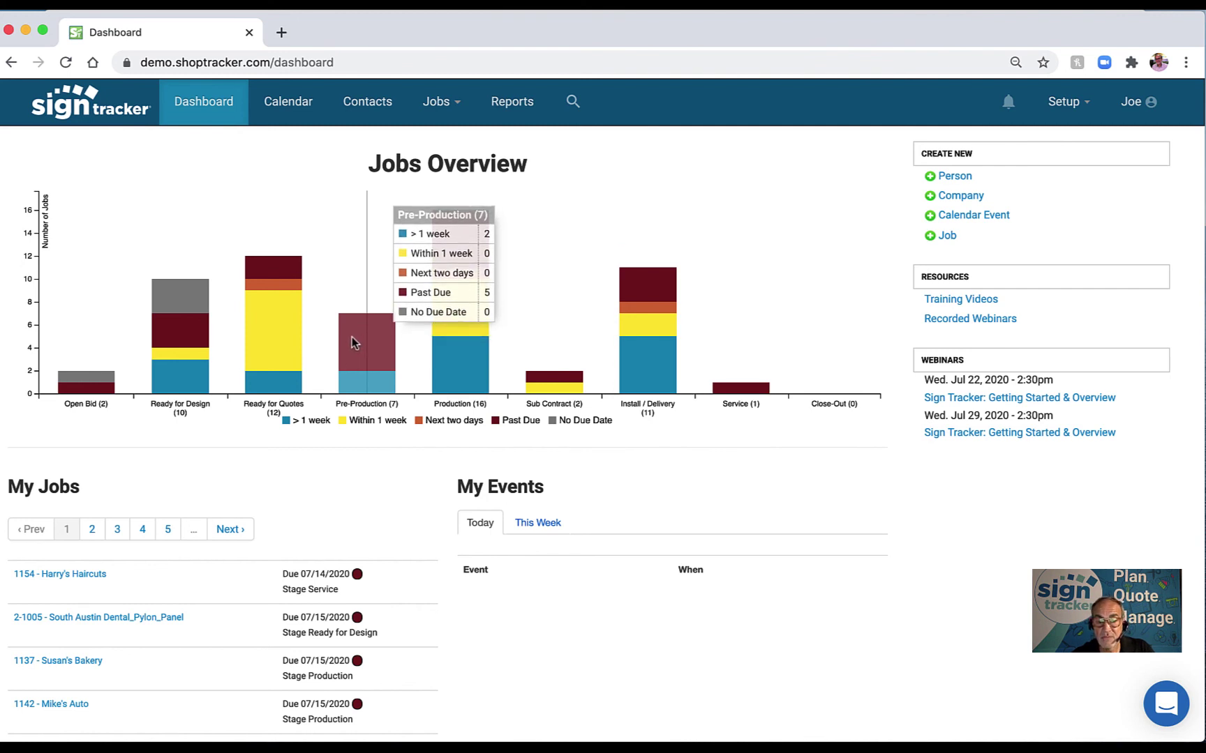
{"action": "mouse_move", "coordinate": [436, 302]}
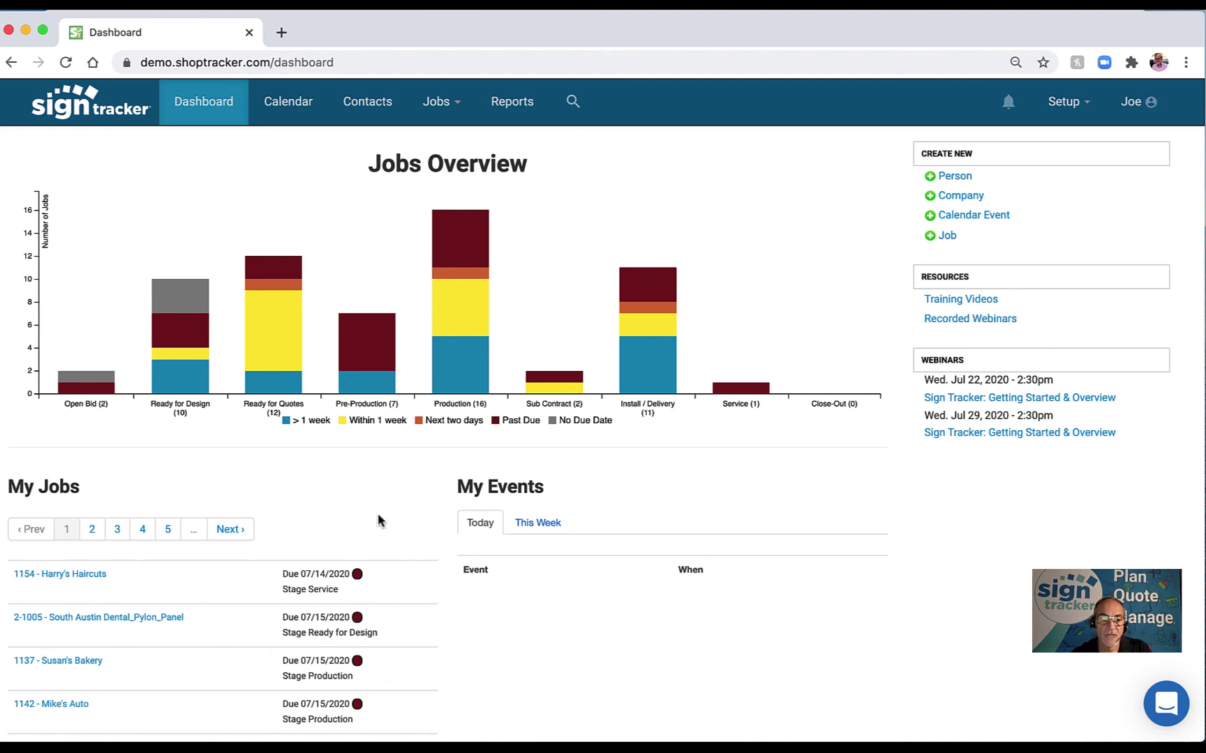
Show This Week's events under My Events, then bring up the July 2020 calendar.
{"action": "scroll", "coordinate": [377, 512], "scroll_direction": "down", "scroll_amount": 3}
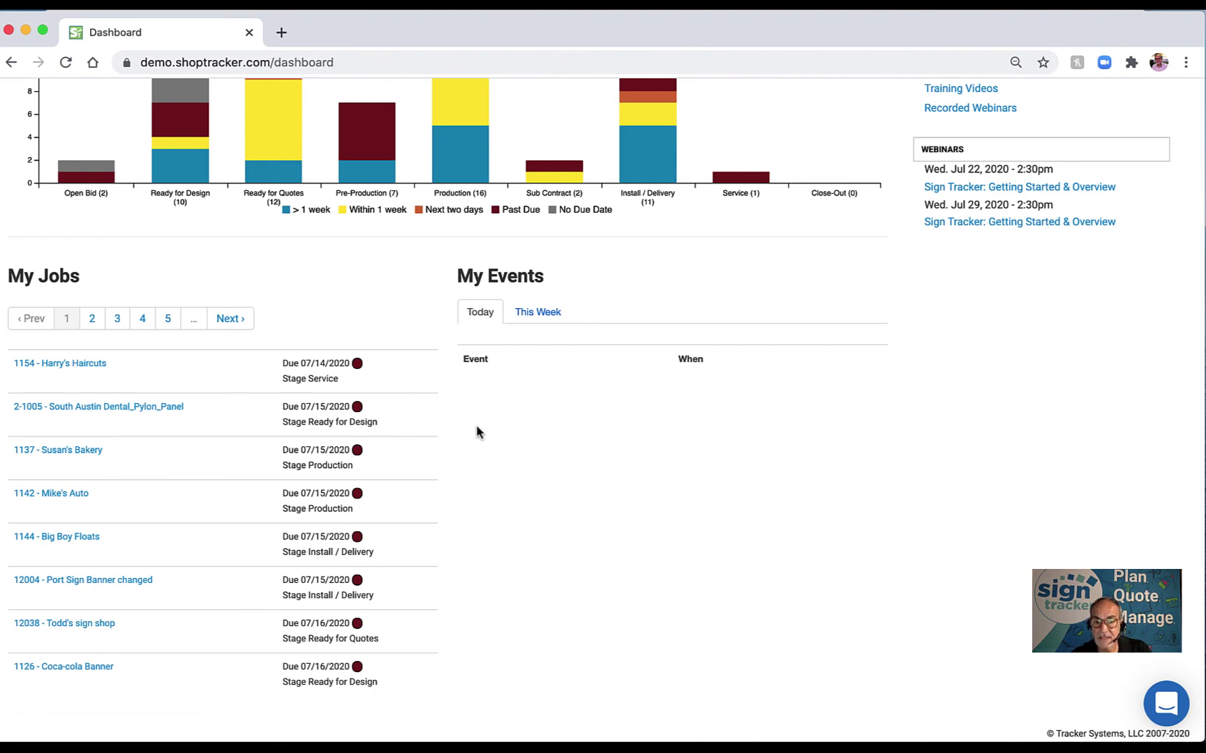
{"action": "left_click", "coordinate": [535, 319]}
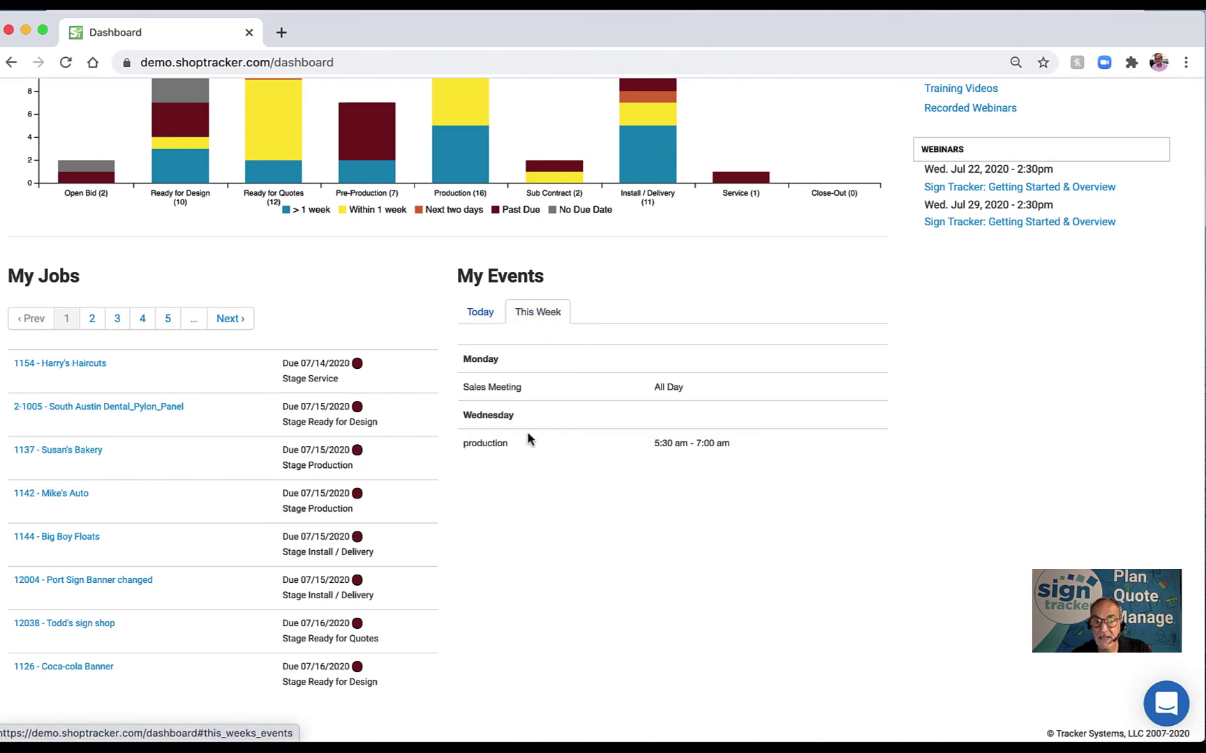
{"action": "scroll", "coordinate": [520, 471], "scroll_direction": "up", "scroll_amount": 5}
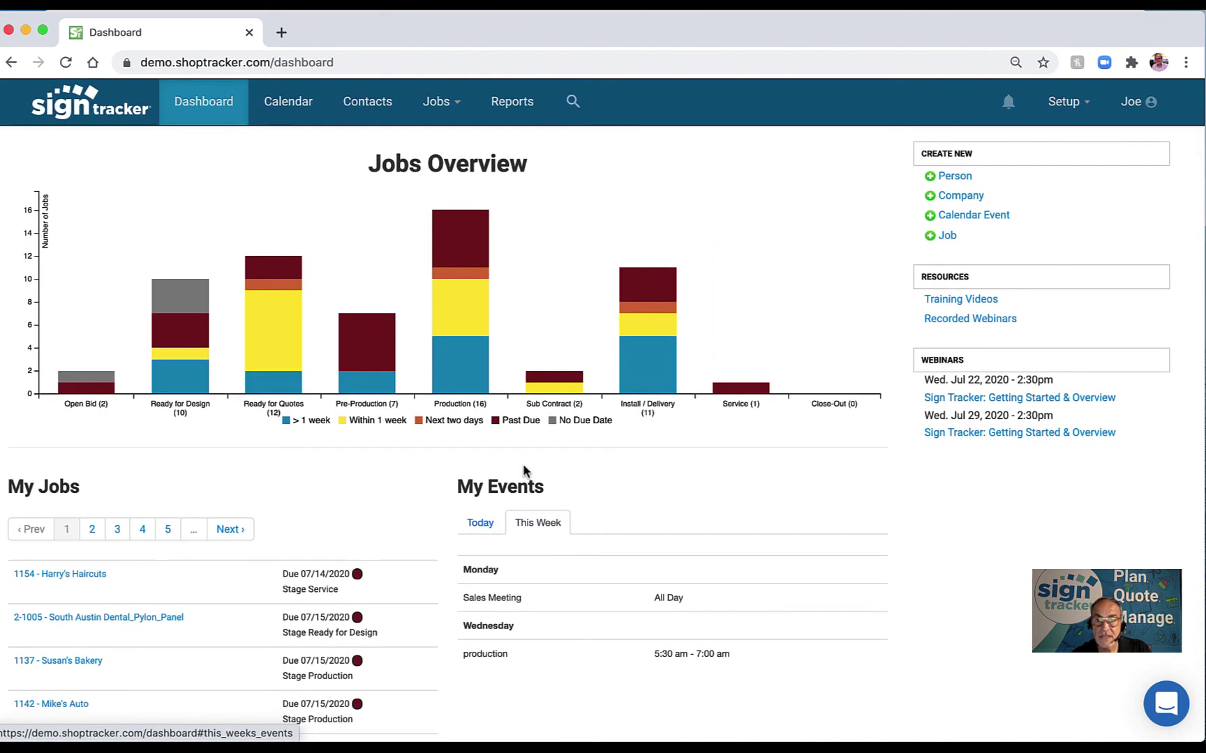
{"action": "left_click", "coordinate": [279, 109]}
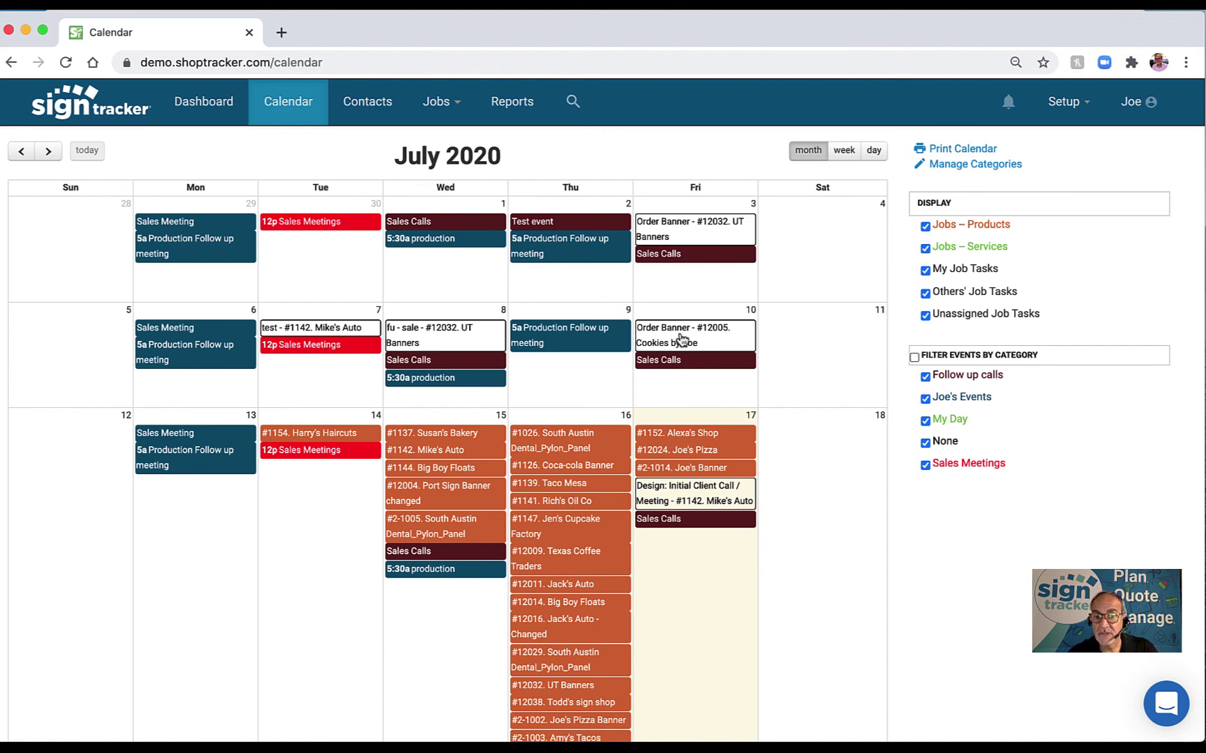
Move banner order #12005 to Monday July 13 and job #1026 from Thursday 16 to Tuesday 14.
{"action": "left_click_drag", "start_coordinate": [682, 339], "coordinate": [184, 547]}
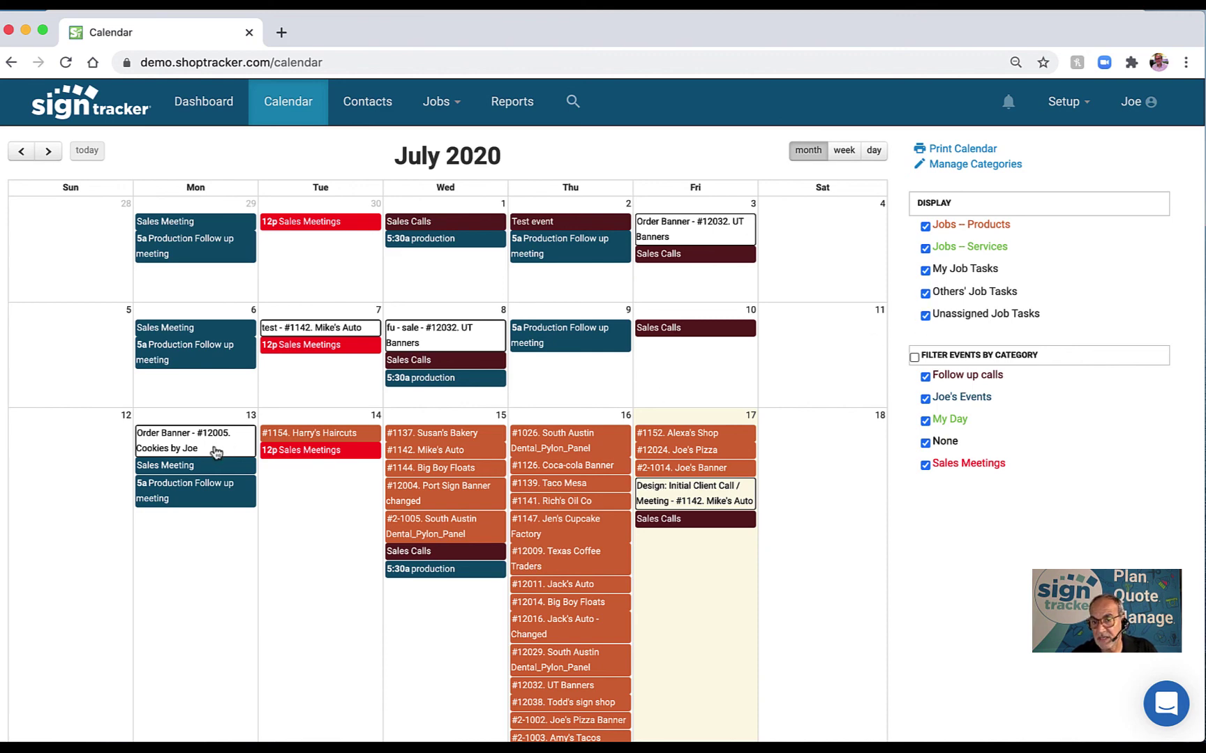
{"action": "mouse_move", "coordinate": [189, 449]}
{"action": "left_mouse_down"}
{"action": "mouse_move", "coordinate": [258, 488]}
{"action": "mouse_move", "coordinate": [192, 443]}
{"action": "mouse_move", "coordinate": [312, 482]}
{"action": "mouse_move", "coordinate": [189, 444]}
{"action": "left_mouse_up"}
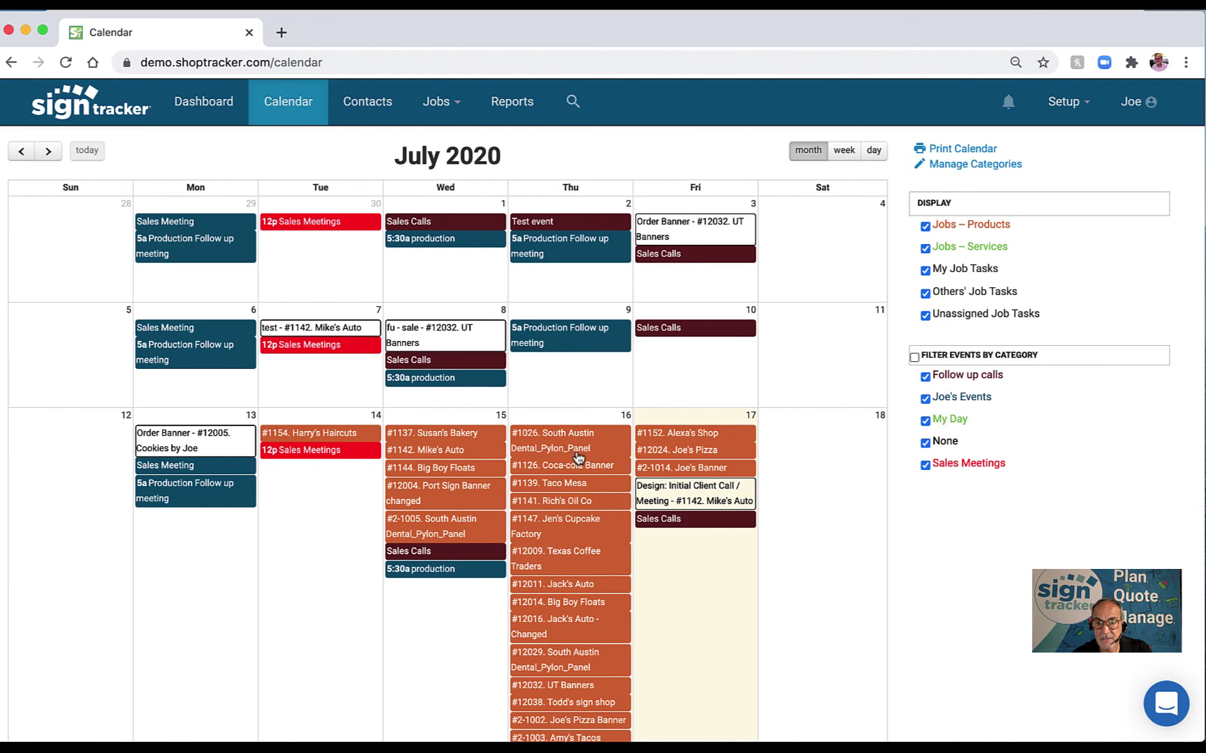
{"action": "left_click_drag", "start_coordinate": [578, 456], "coordinate": [349, 608]}
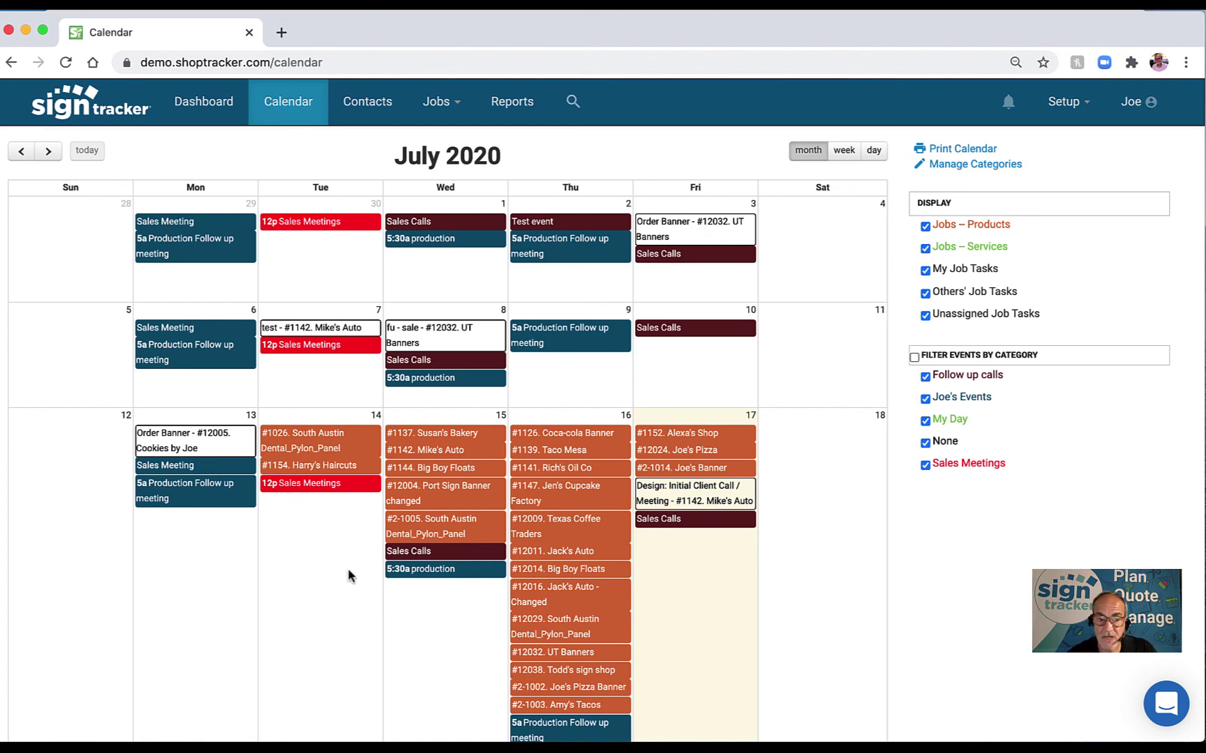
{"action": "left_click", "coordinate": [321, 448]}
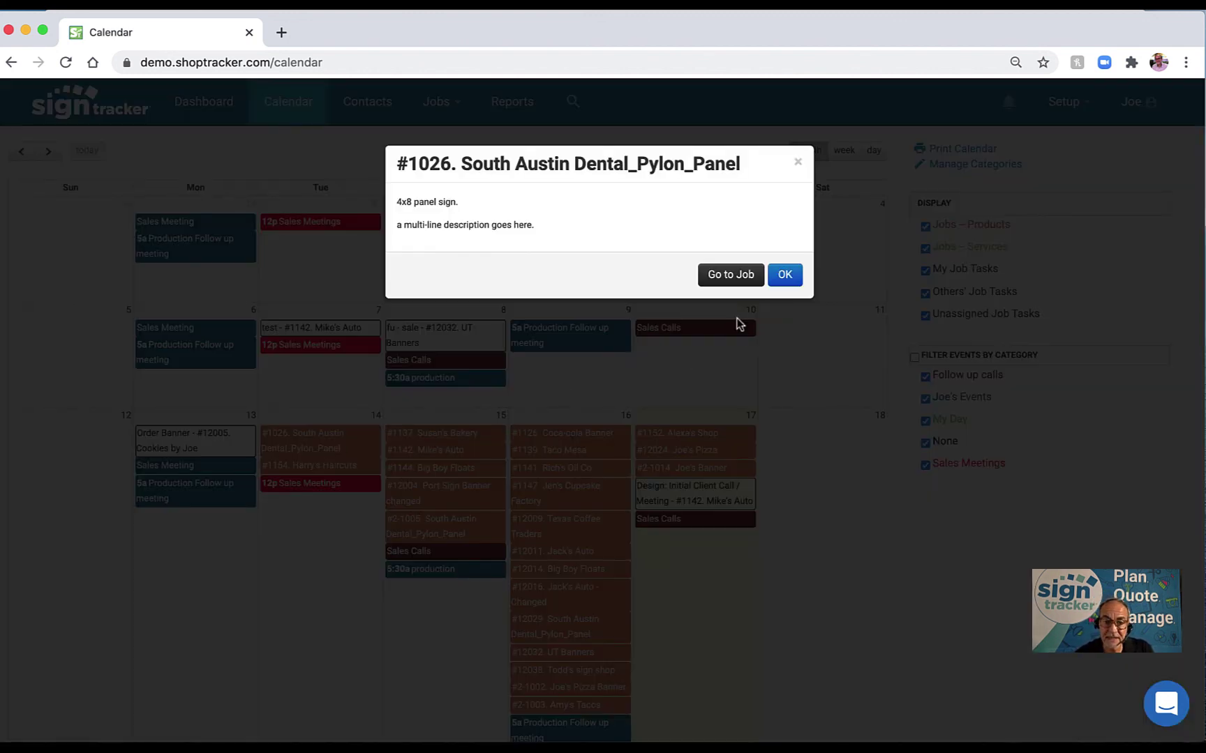
{"action": "left_click", "coordinate": [785, 274]}
{"action": "left_click", "coordinate": [422, 332]}
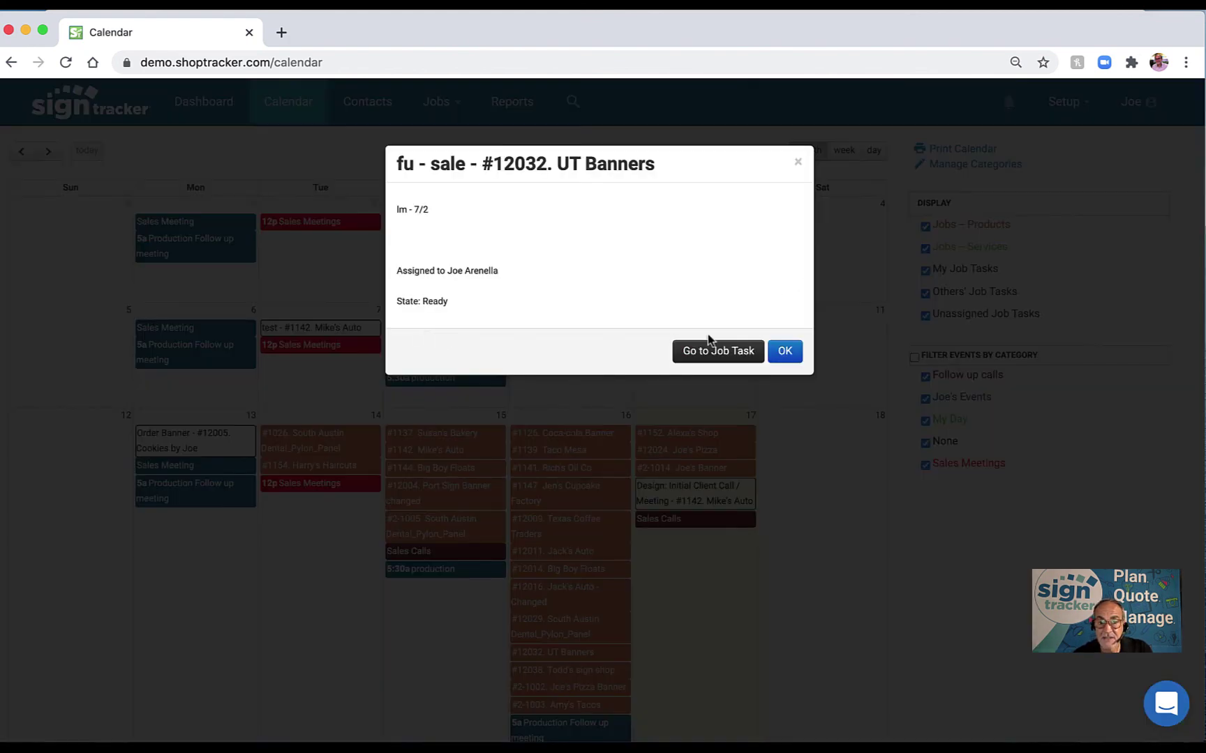
{"action": "left_click", "coordinate": [785, 353]}
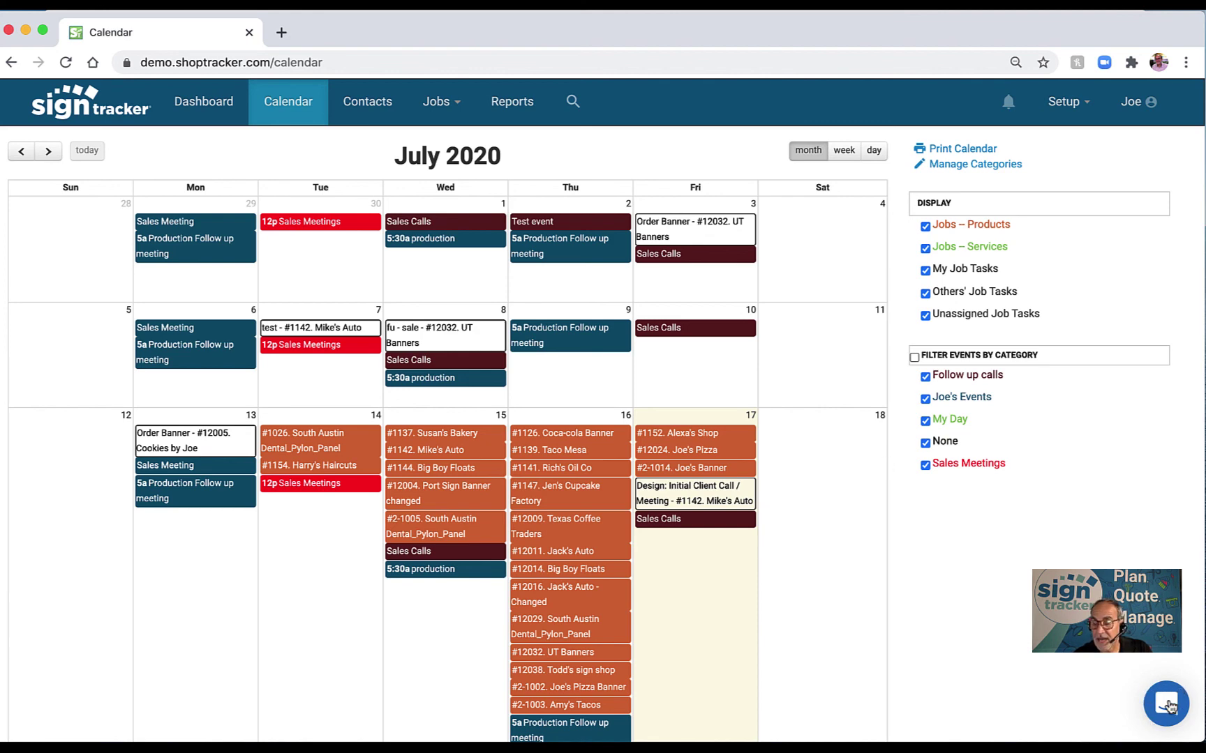
Search the help articles for 'Quickbooks', close the help panel, and go to Contacts.
{"action": "left_click", "coordinate": [1168, 704]}
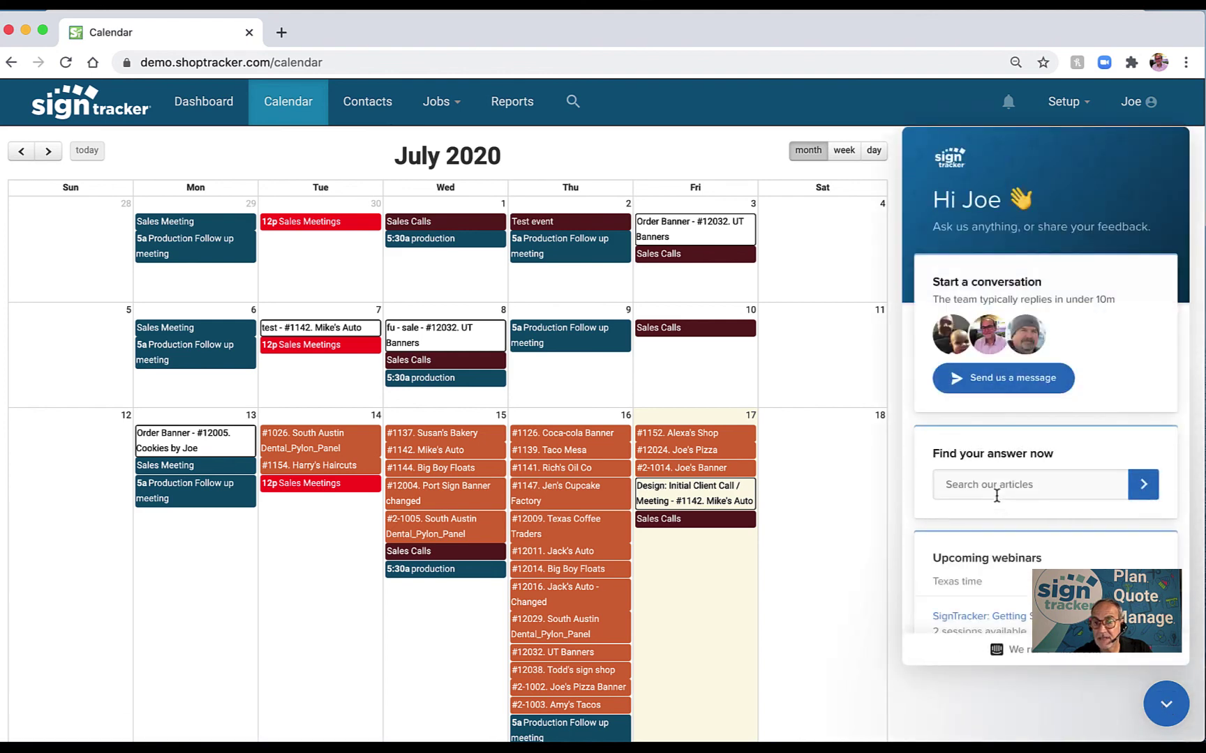
{"action": "left_click", "coordinate": [971, 490]}
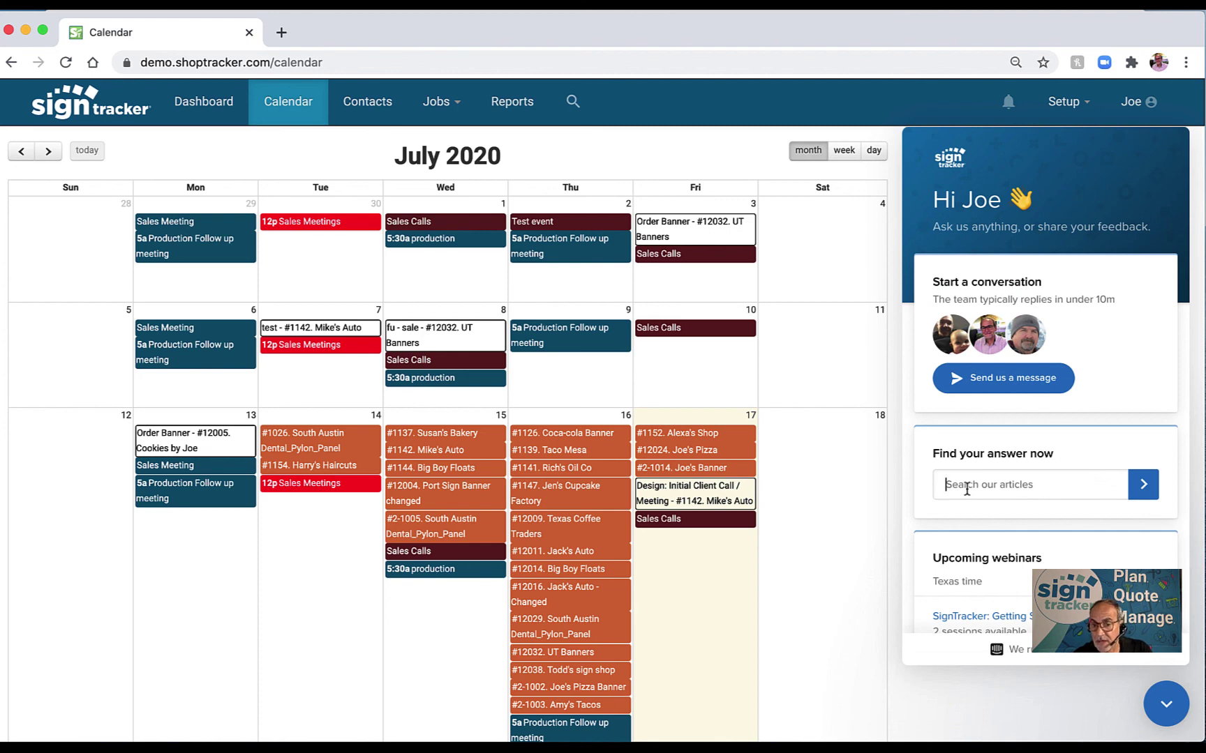
{"action": "type", "text": "Quo"}
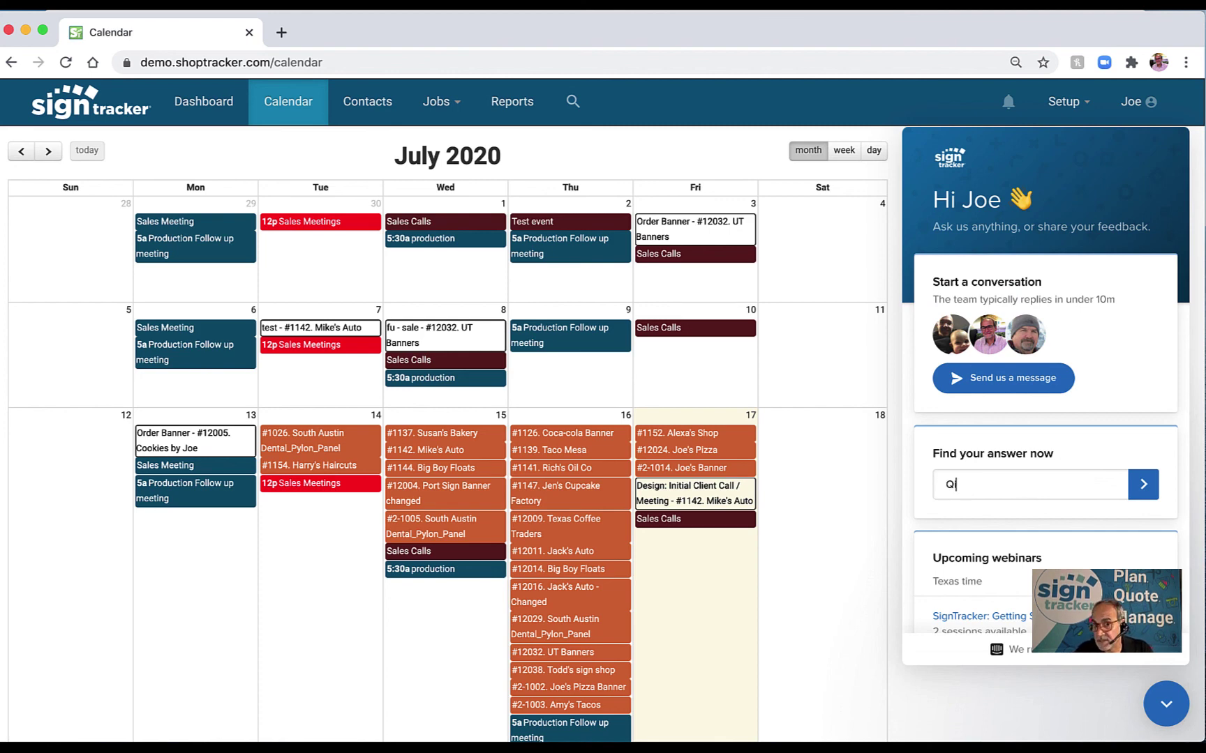
{"action": "key", "text": "BackSpace"}
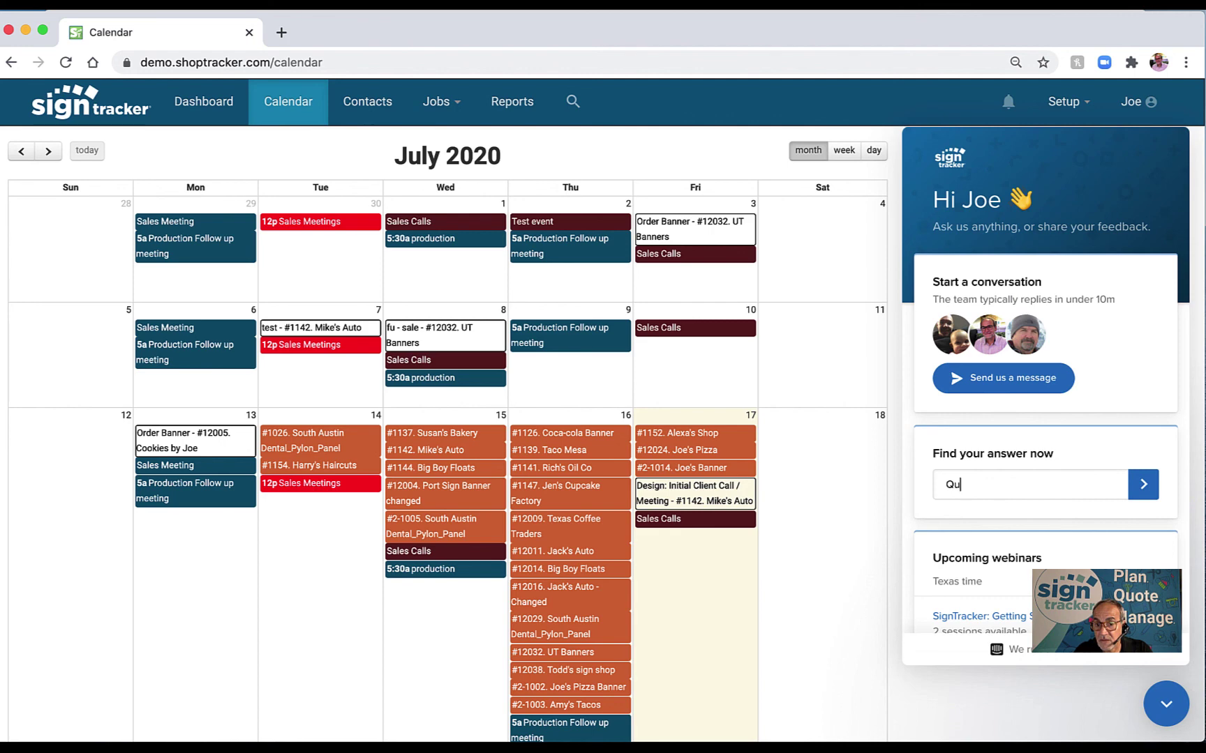
{"action": "type", "text": "ickbooks"}
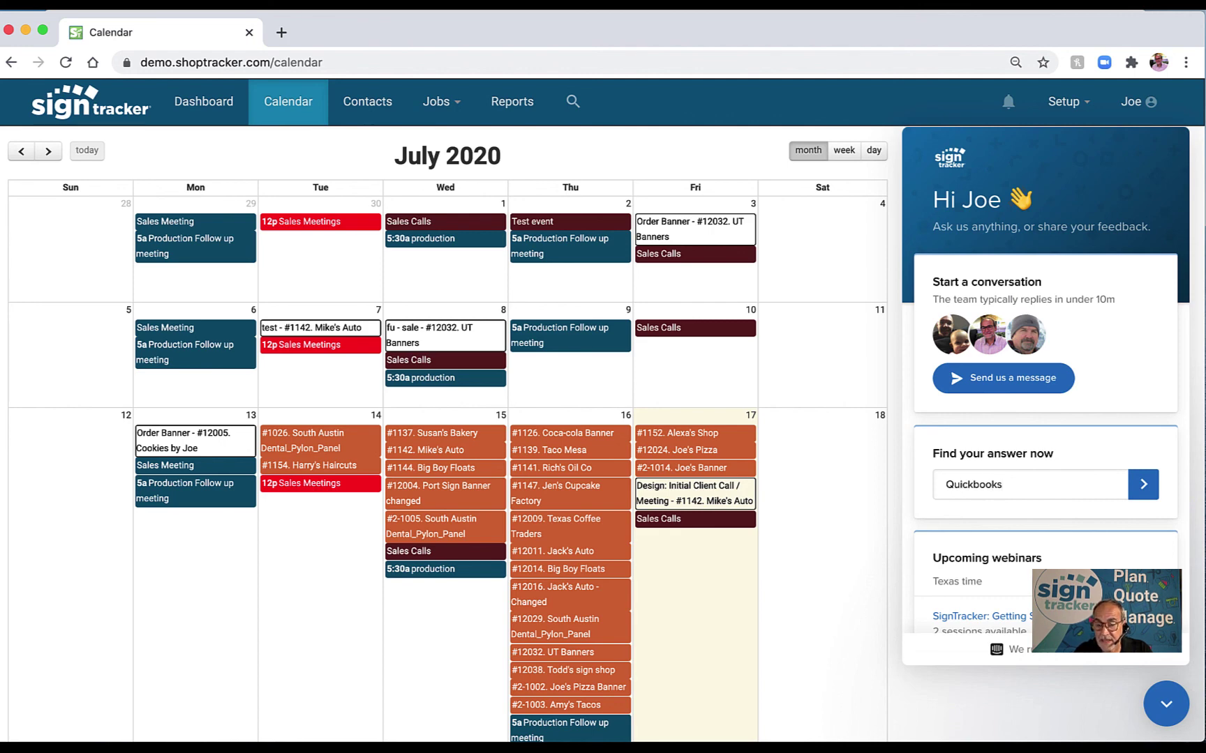
{"action": "left_click", "coordinate": [1143, 494]}
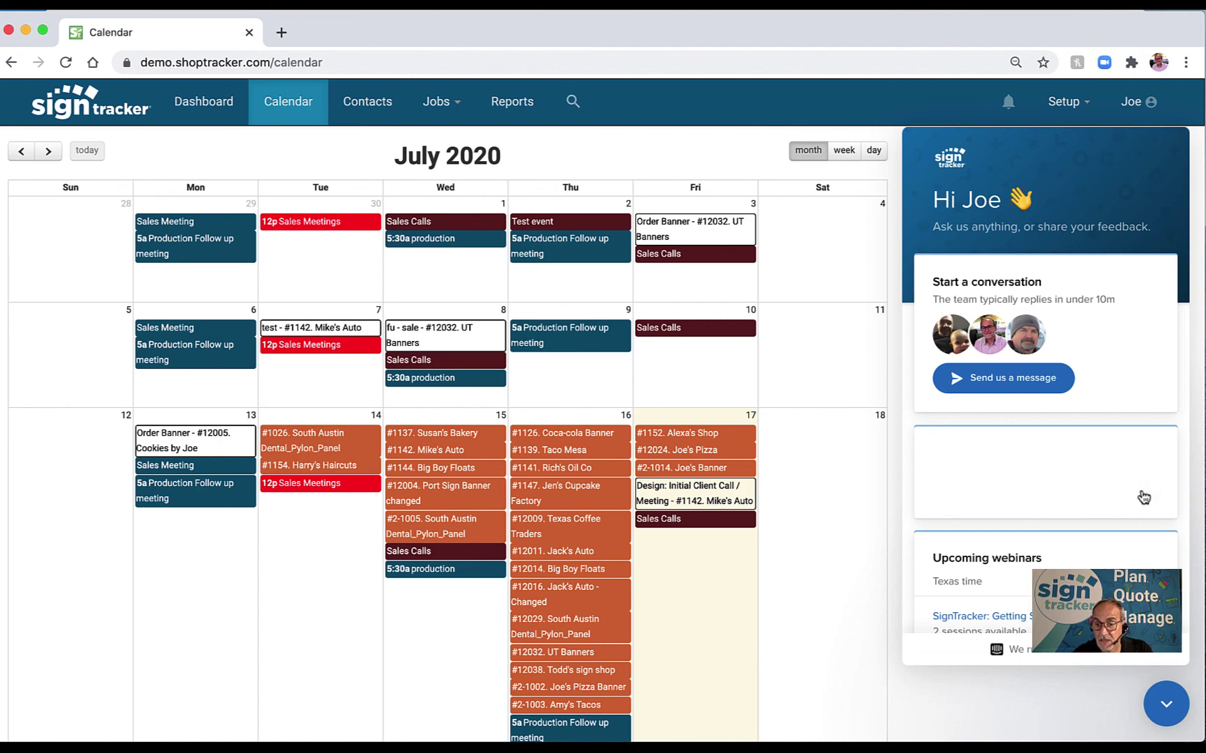
{"action": "scroll", "coordinate": [1078, 513], "scroll_direction": "down", "scroll_amount": 2}
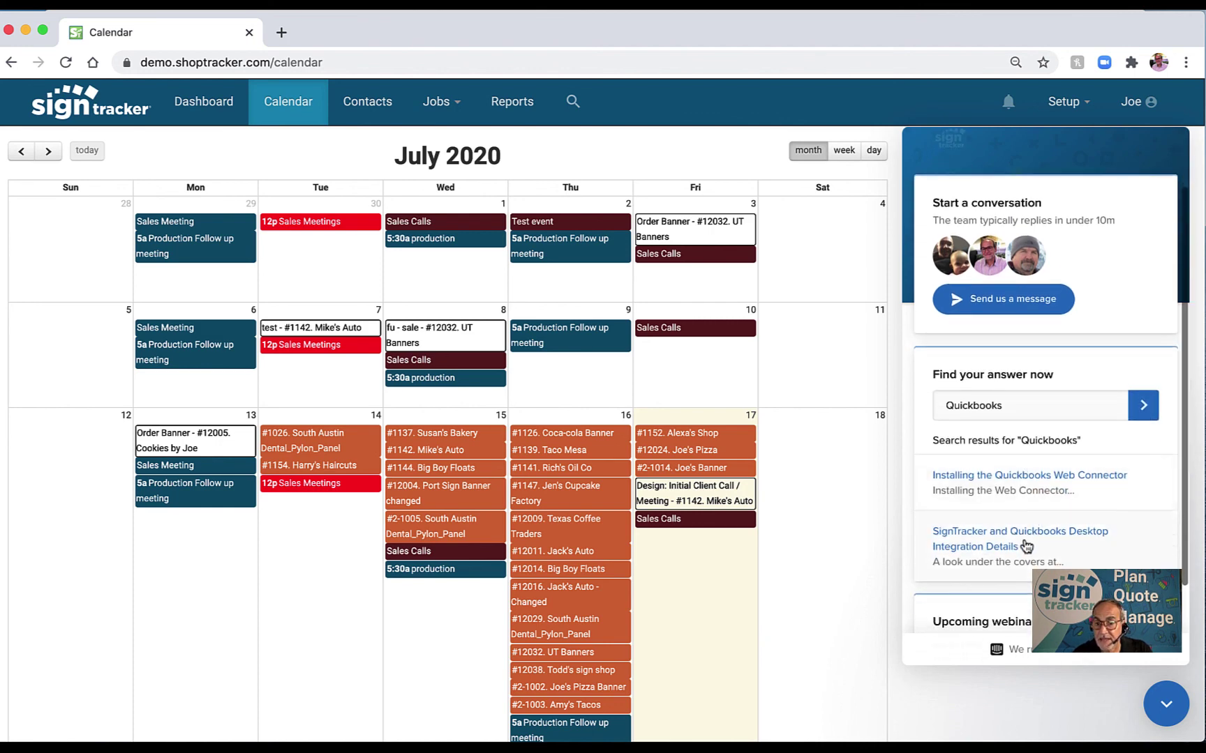
{"action": "scroll", "coordinate": [1005, 540], "scroll_direction": "up", "scroll_amount": 2}
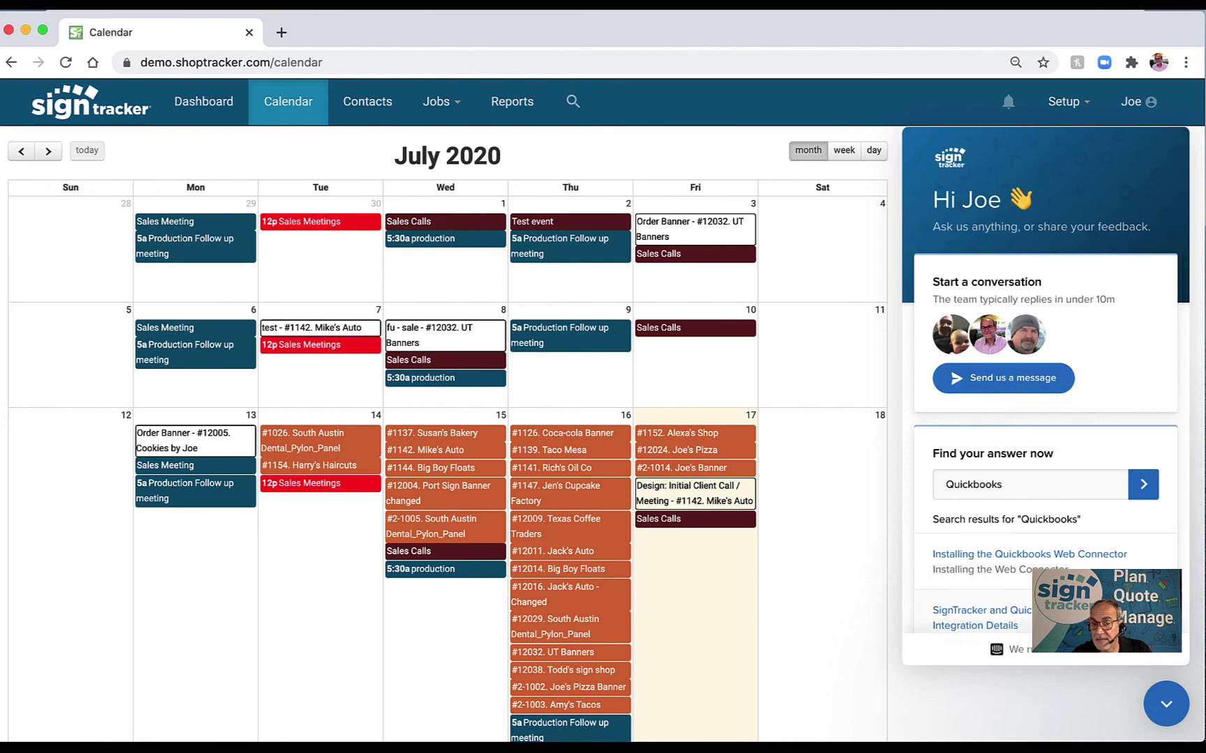
{"action": "left_click", "coordinate": [1166, 704]}
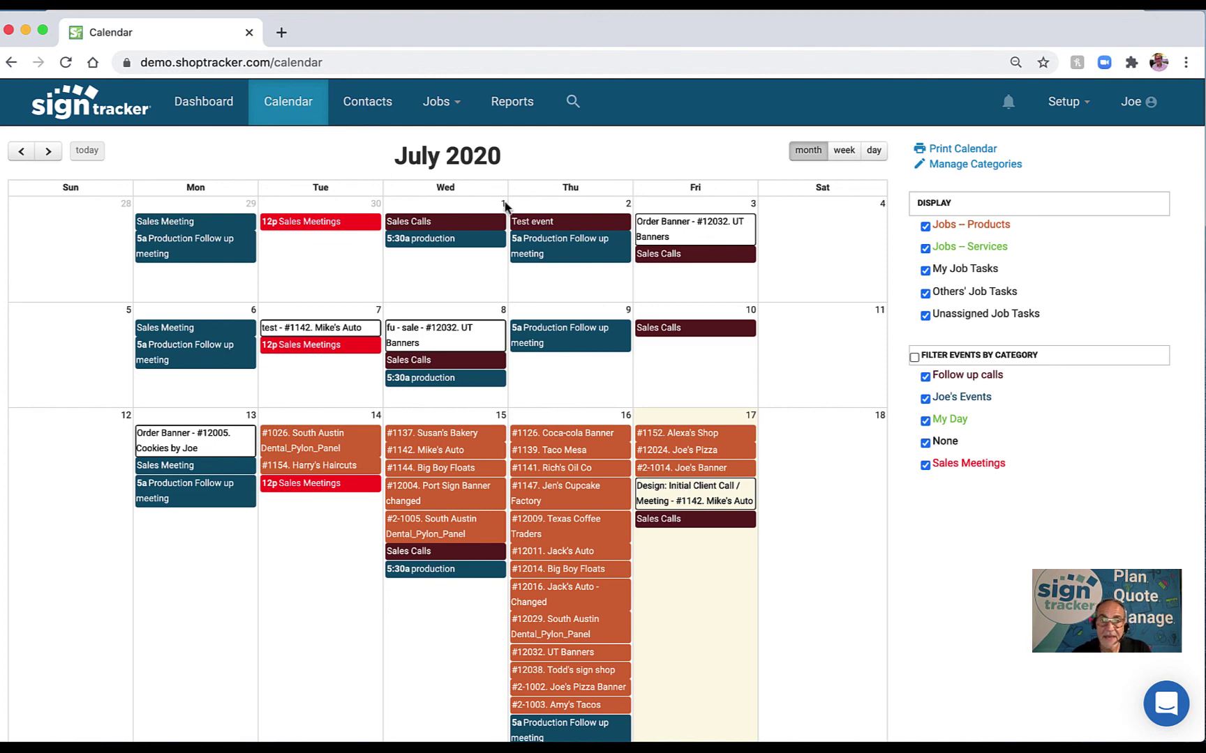
{"action": "left_click", "coordinate": [370, 106]}
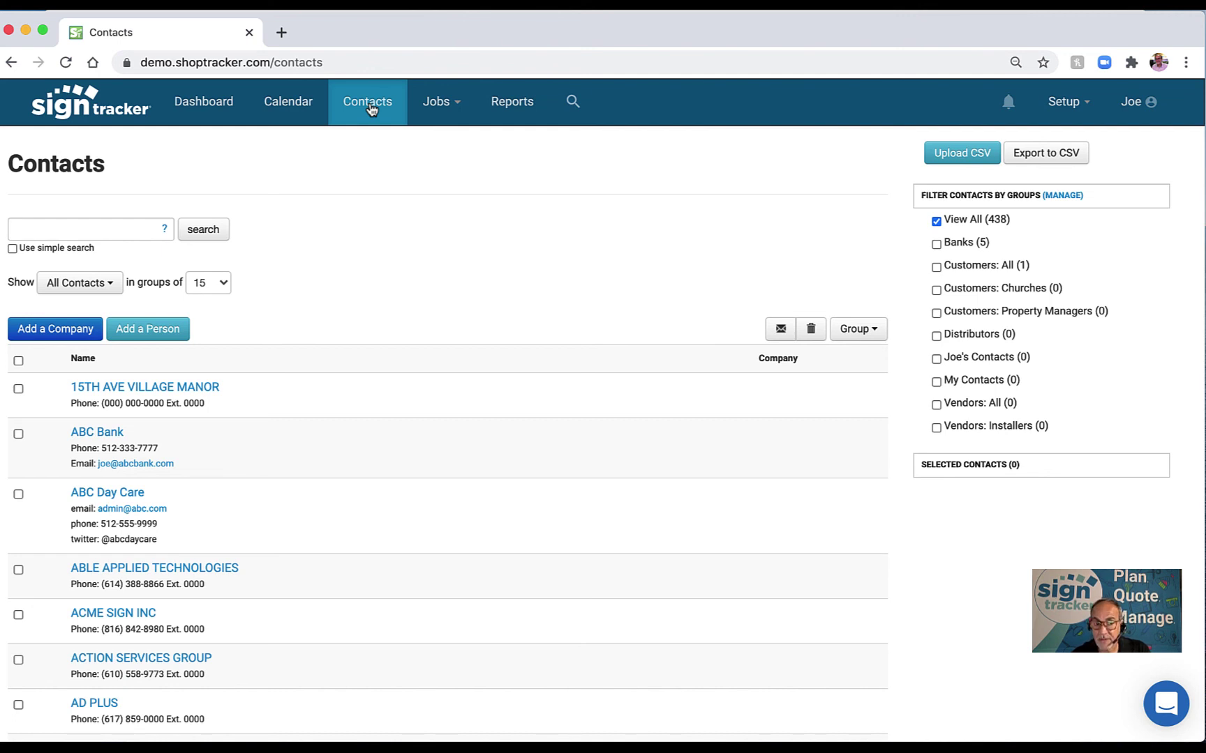
Open the Setup options menu from the top bar.
{"action": "left_click", "coordinate": [1088, 104]}
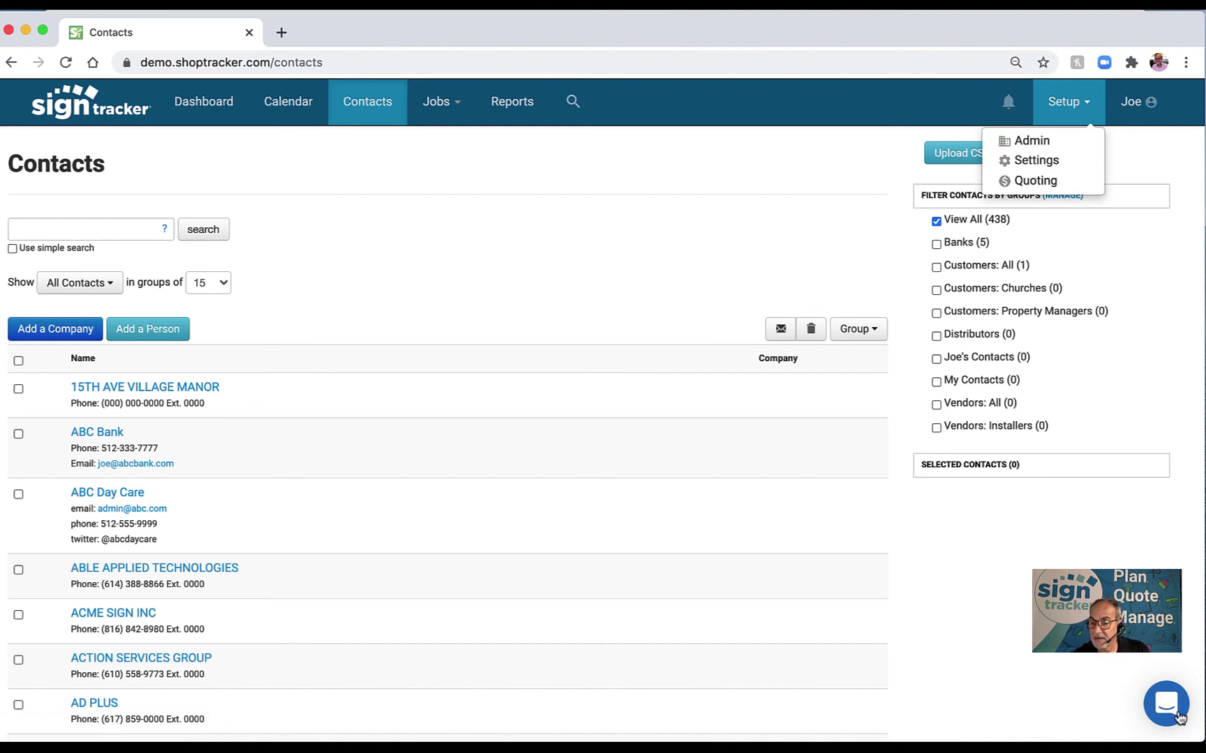
Close the Setup menu without a choice and put the cursor in the contacts search box.
{"action": "left_click", "coordinate": [1018, 602]}
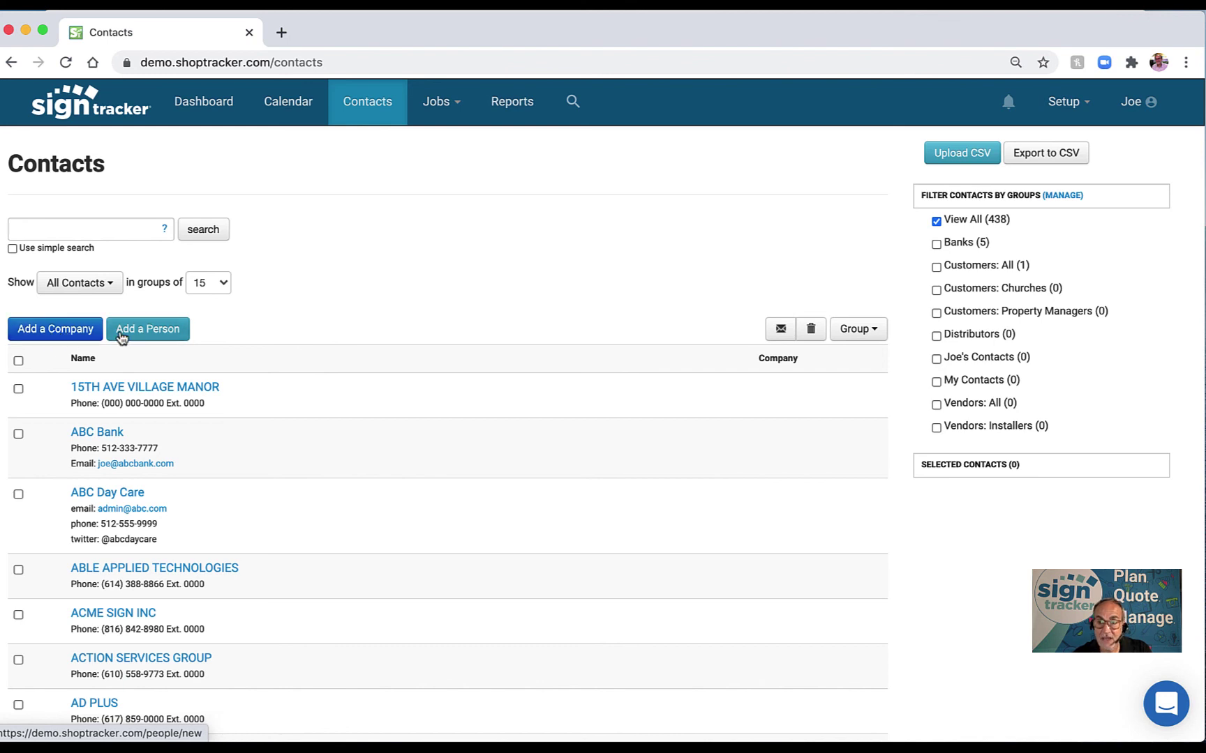
{"action": "left_click", "coordinate": [85, 231]}
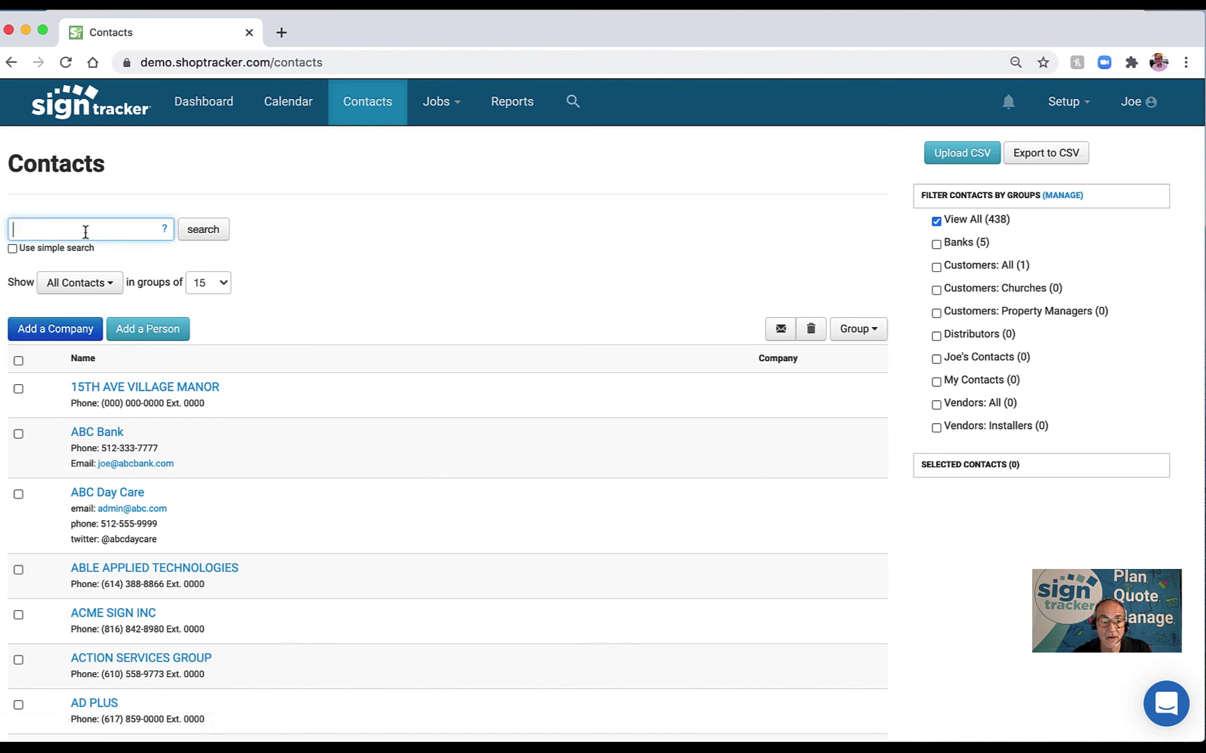
Search contacts for 'aly' and open the Alyson Design company record.
{"action": "type", "text": "al"}
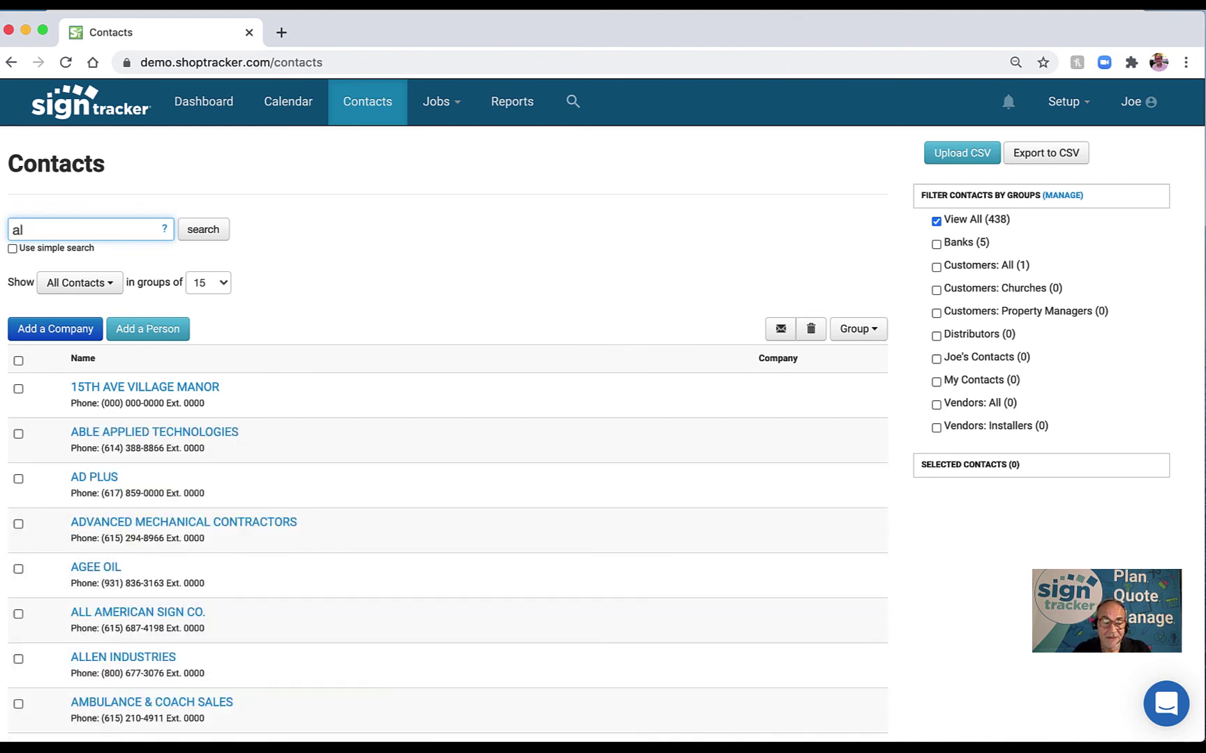
{"action": "type", "text": "y"}
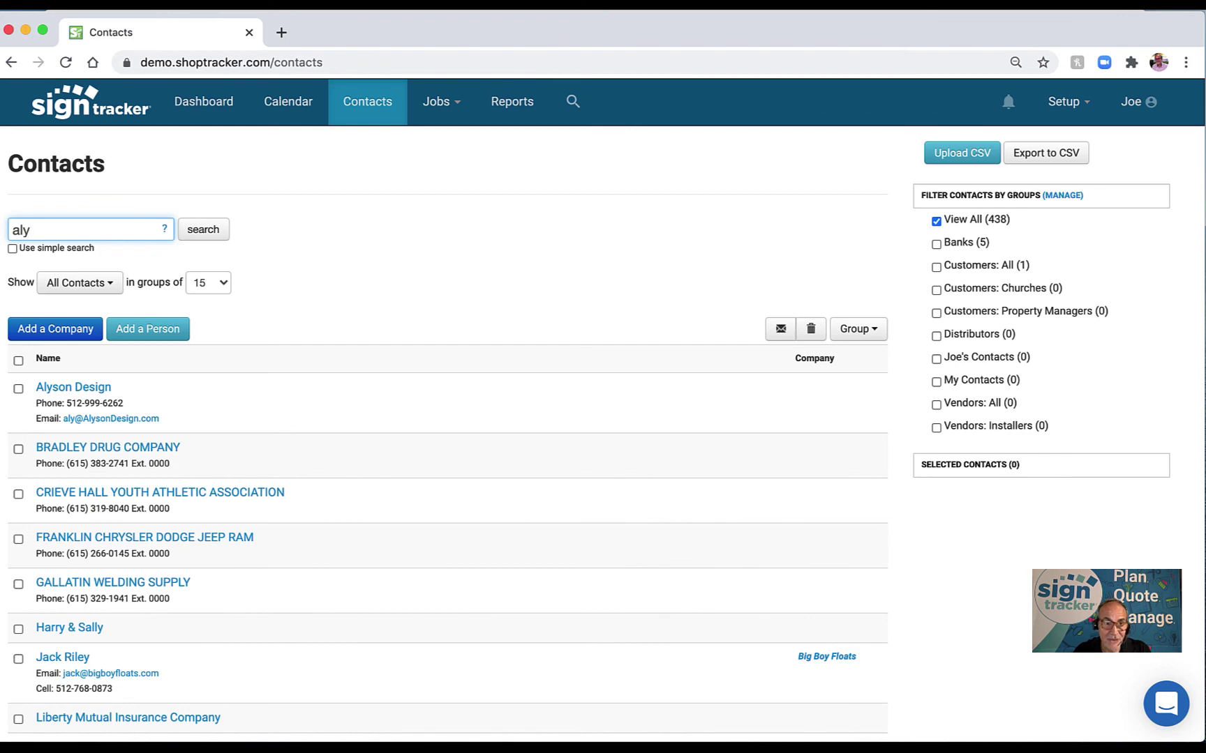
{"action": "left_click", "coordinate": [82, 394]}
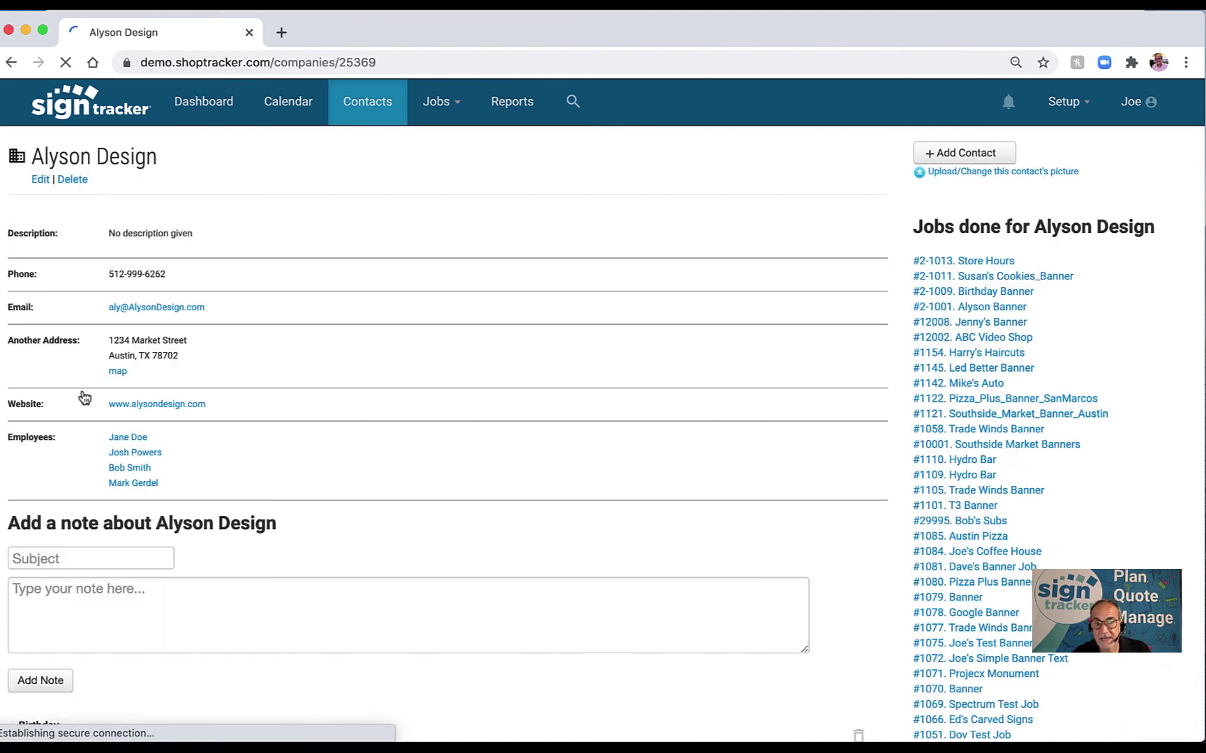
{"action": "scroll", "coordinate": [956, 434], "scroll_direction": "down", "scroll_amount": 3}
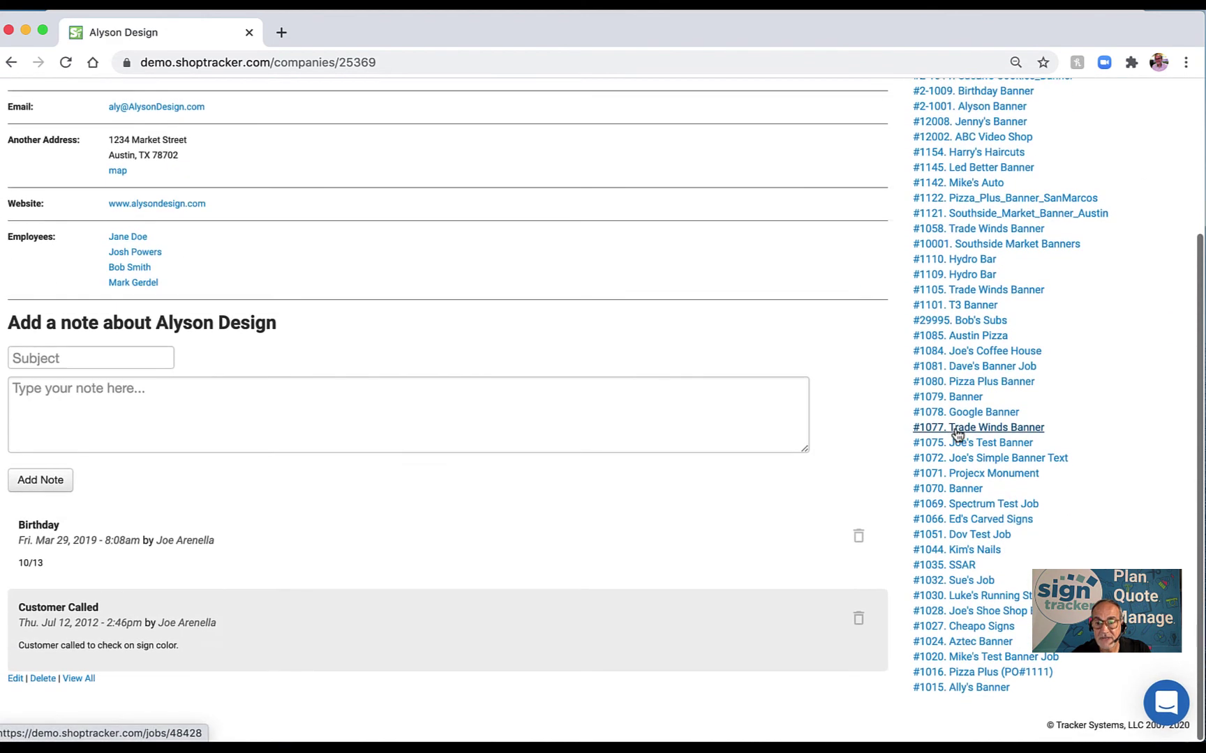
{"action": "scroll", "coordinate": [956, 433], "scroll_direction": "up", "scroll_amount": 3}
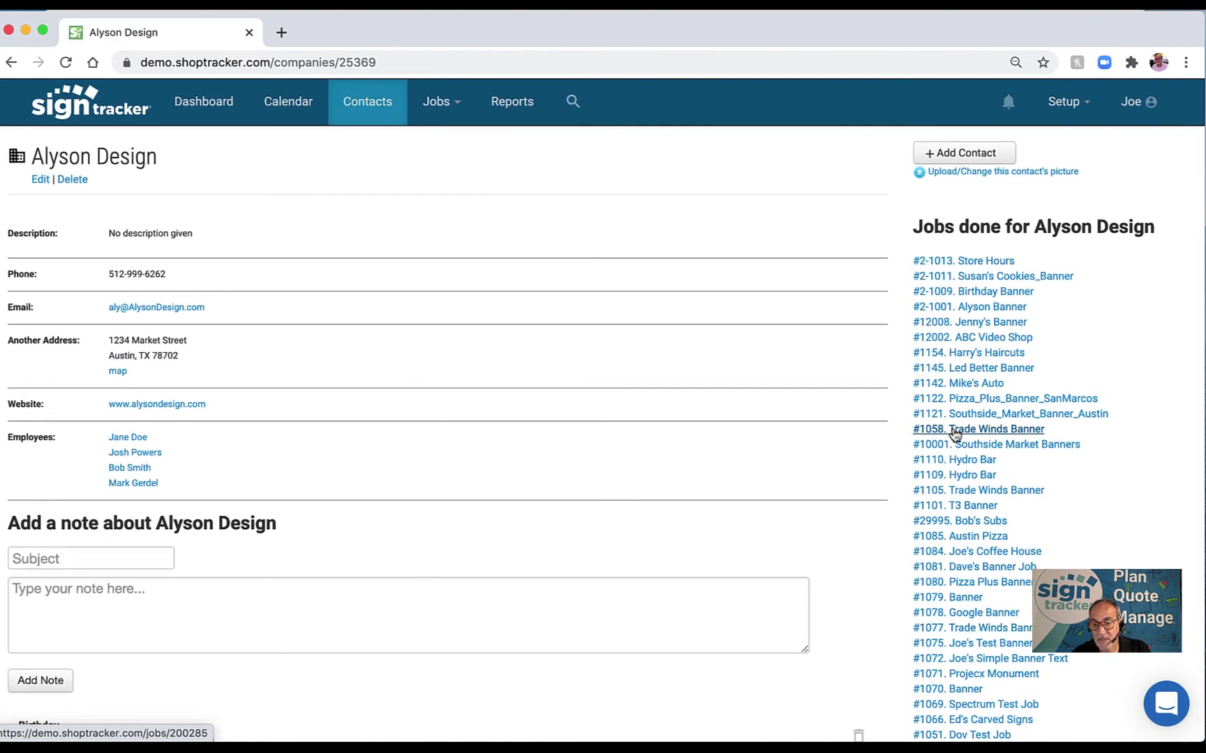
{"action": "mouse_move", "coordinate": [136, 491]}
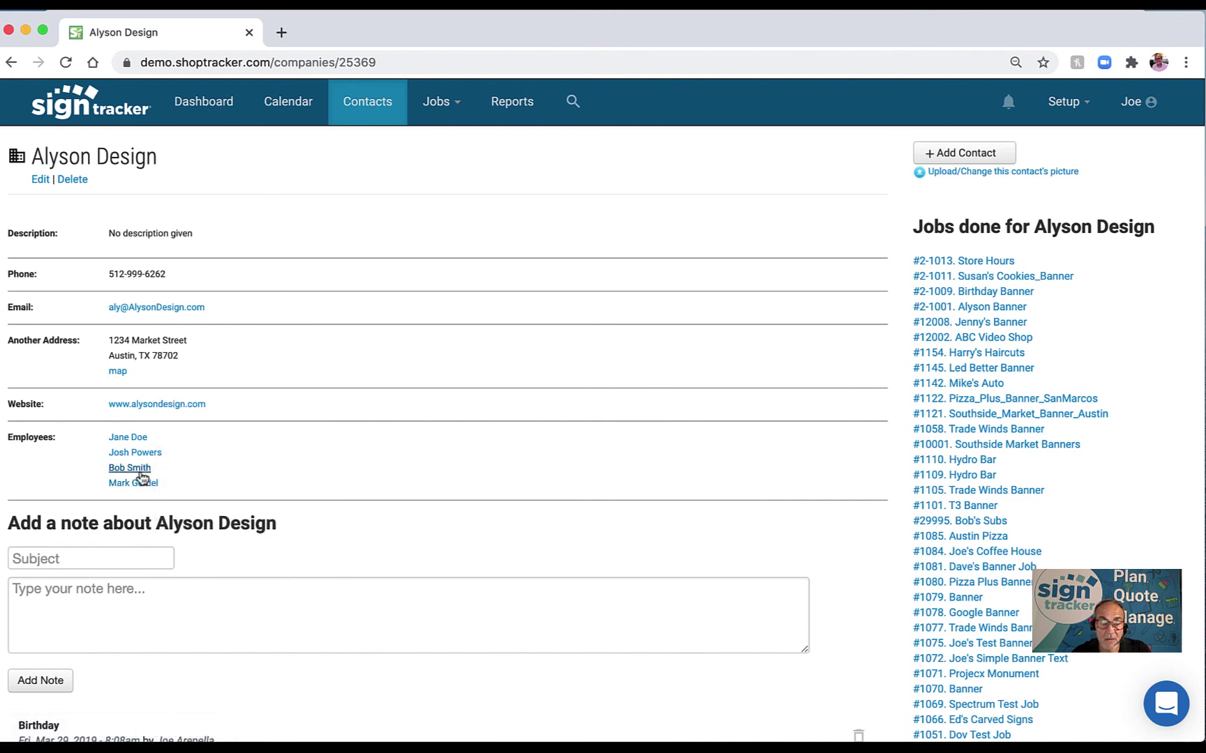
Open the COO's contact page from Alyson Design's employees, then open and close the header search.
{"action": "left_click", "coordinate": [140, 475]}
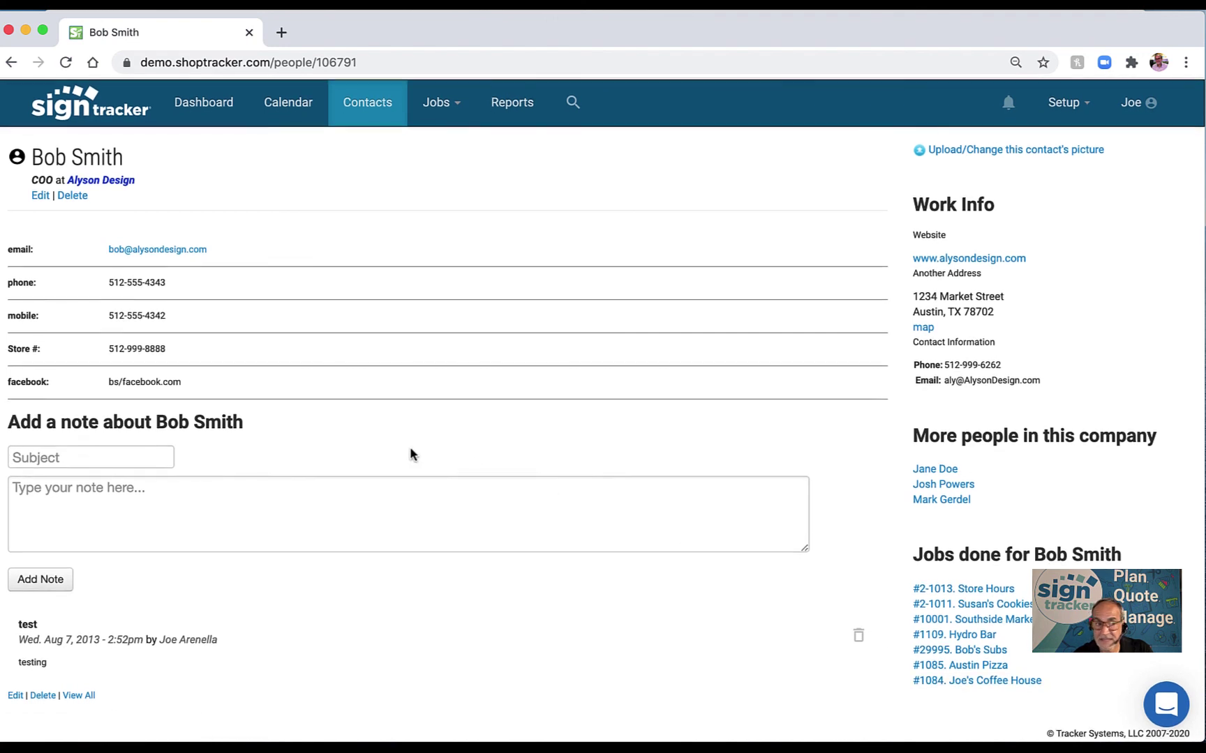
{"action": "left_click", "coordinate": [572, 103]}
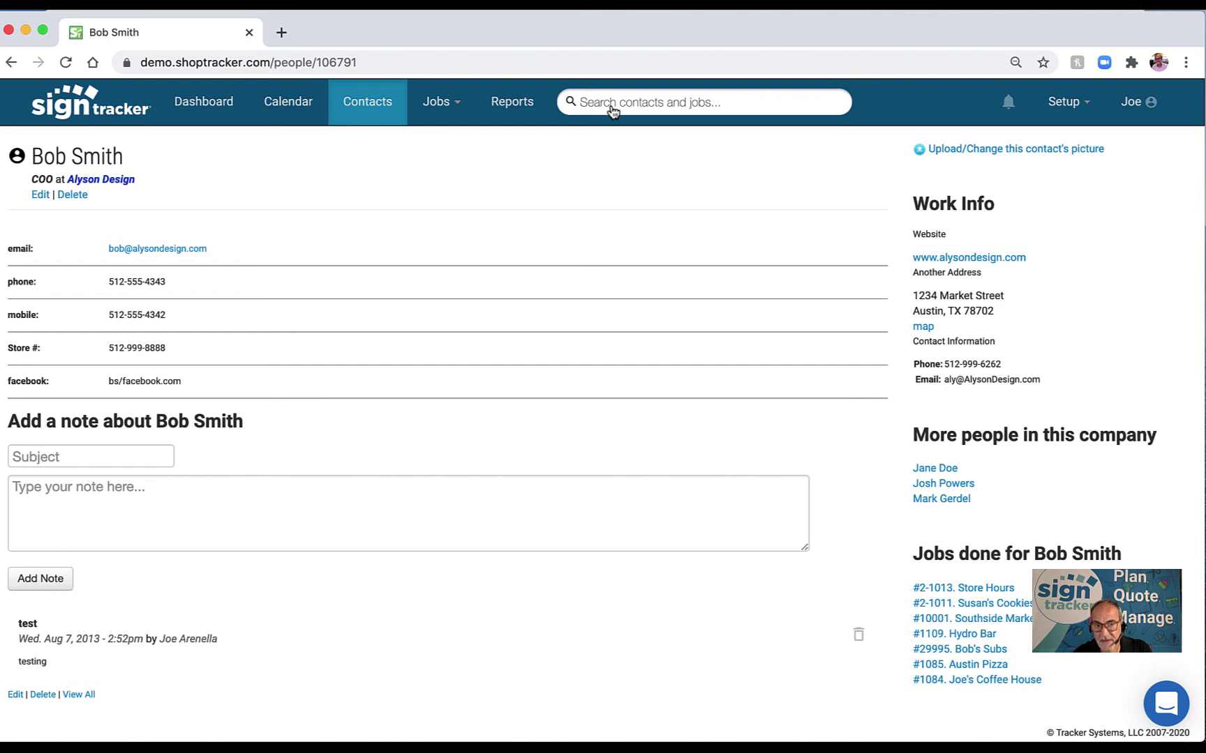
{"action": "left_click", "coordinate": [499, 176]}
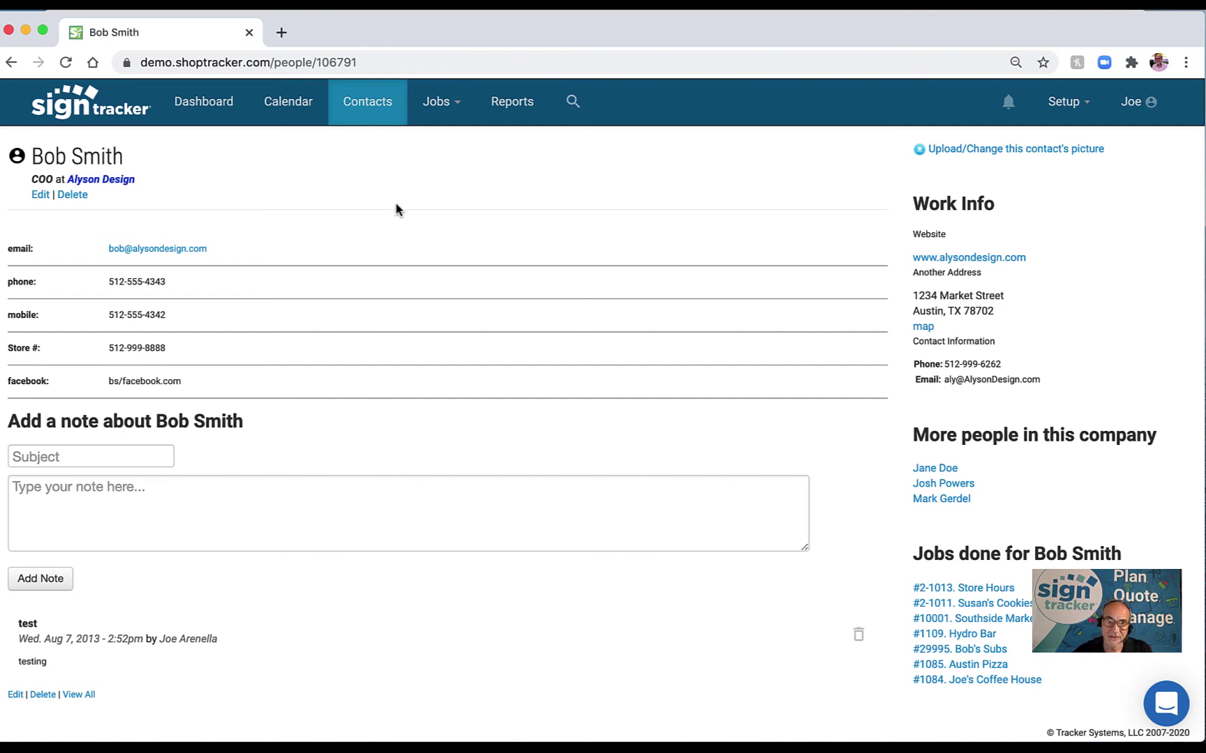
Open the Jobs dropdown in the top navigation bar.
{"action": "left_click", "coordinate": [458, 109]}
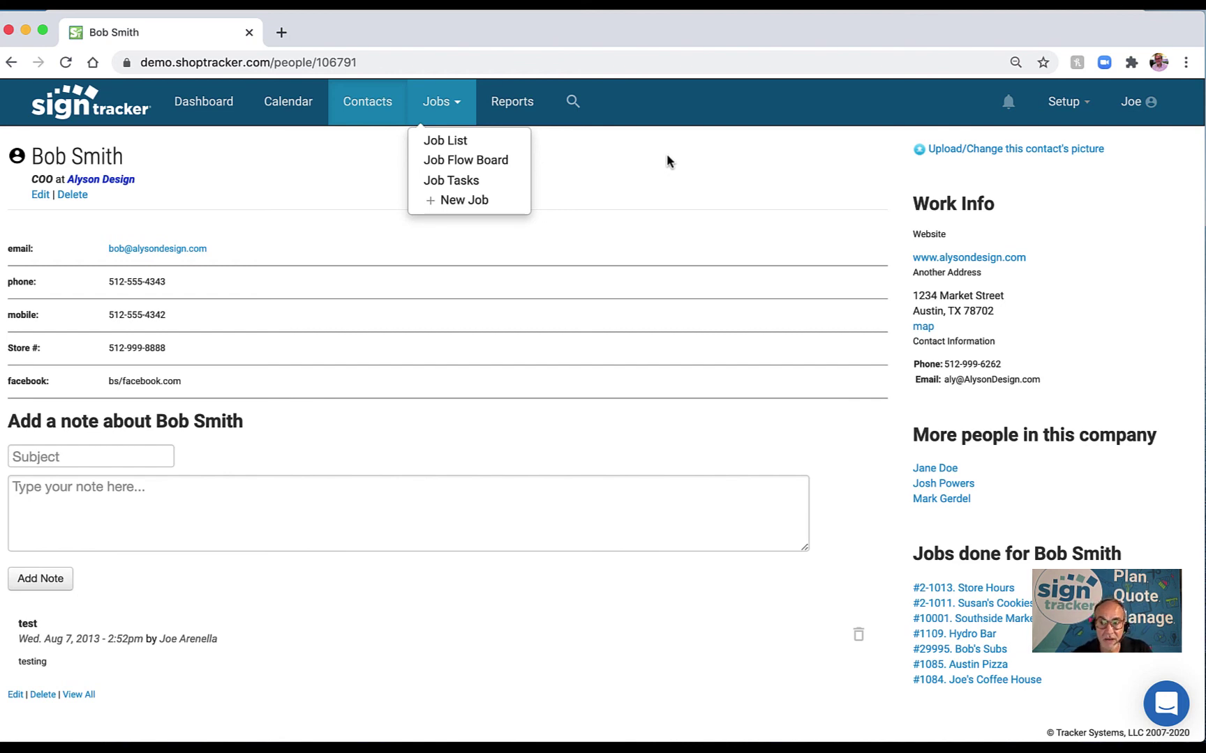
Open Jobs > Job List, browse the 61-job table, and put the cursor in its Search box.
{"action": "left_click", "coordinate": [445, 143]}
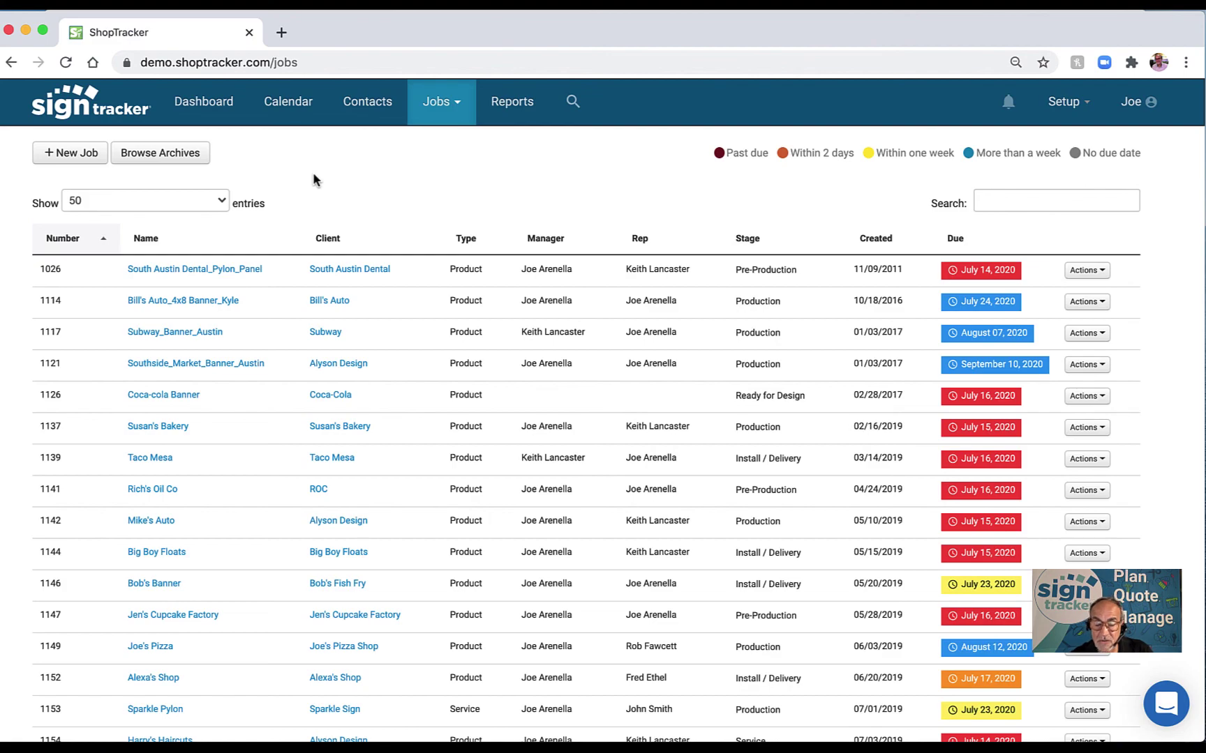
{"action": "scroll", "coordinate": [324, 408], "scroll_direction": "down", "scroll_amount": 15}
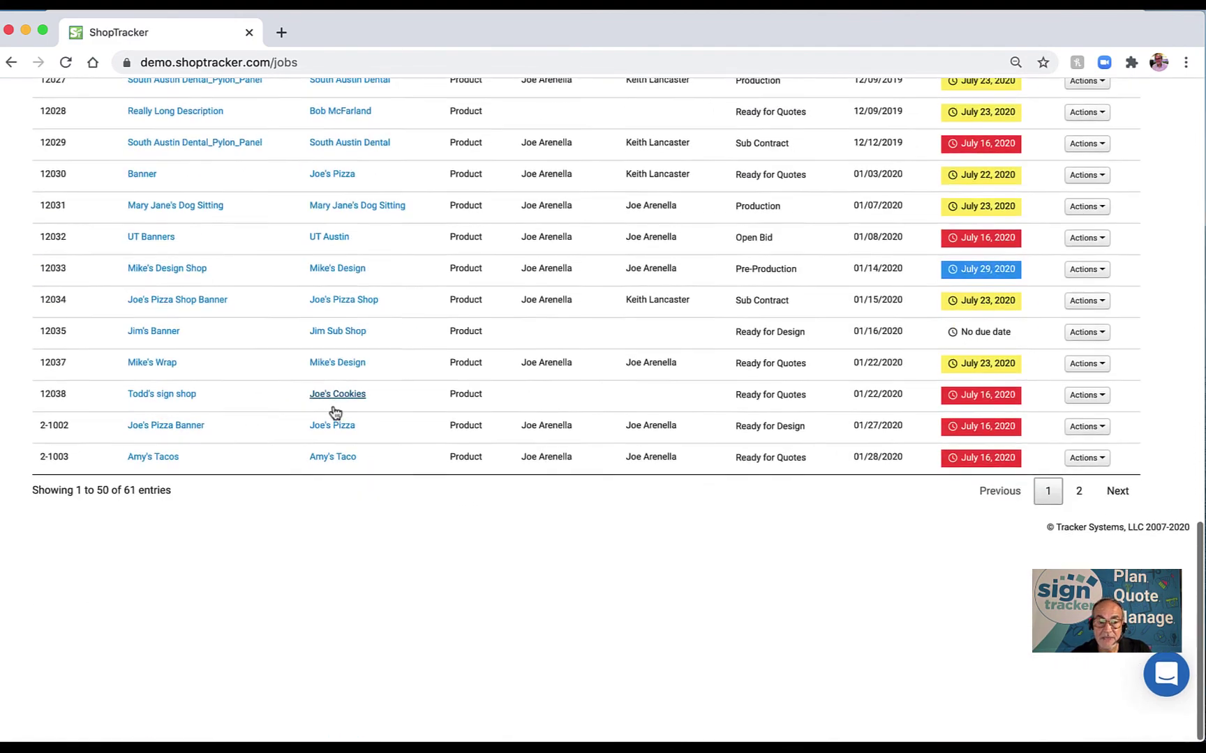
{"action": "scroll", "coordinate": [325, 408], "scroll_direction": "up", "scroll_amount": 15}
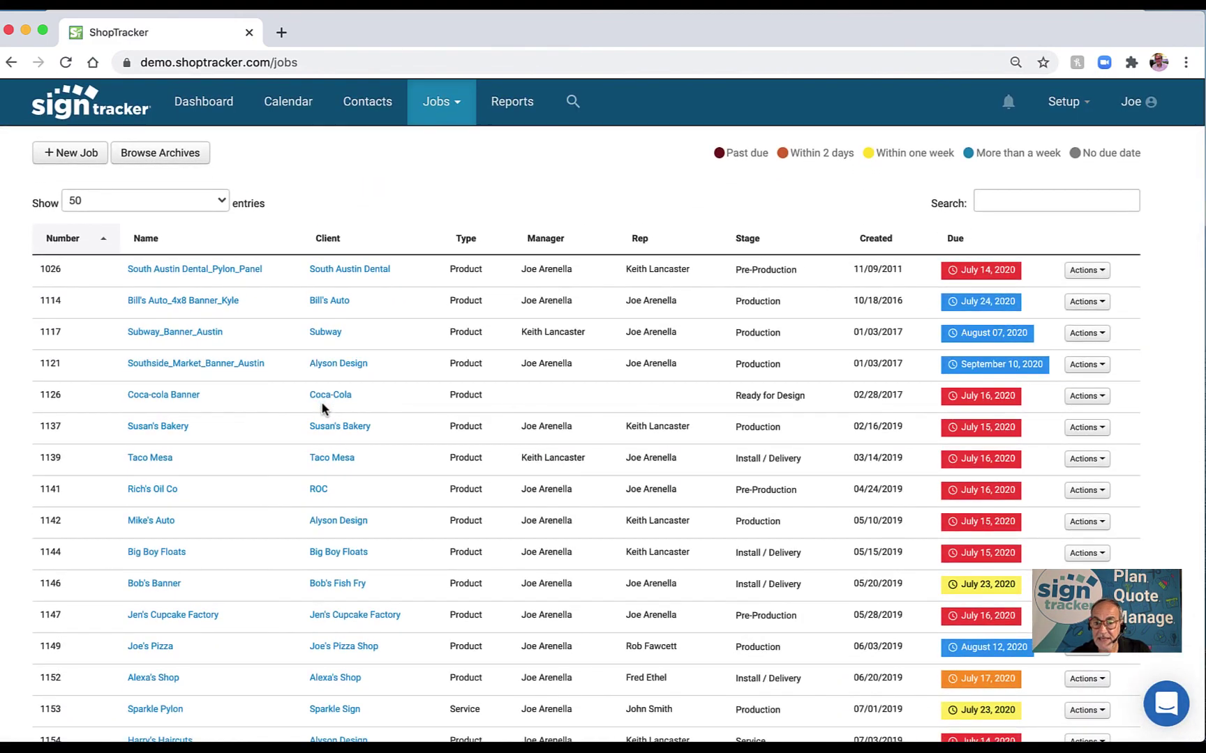
{"action": "left_click", "coordinate": [1006, 202]}
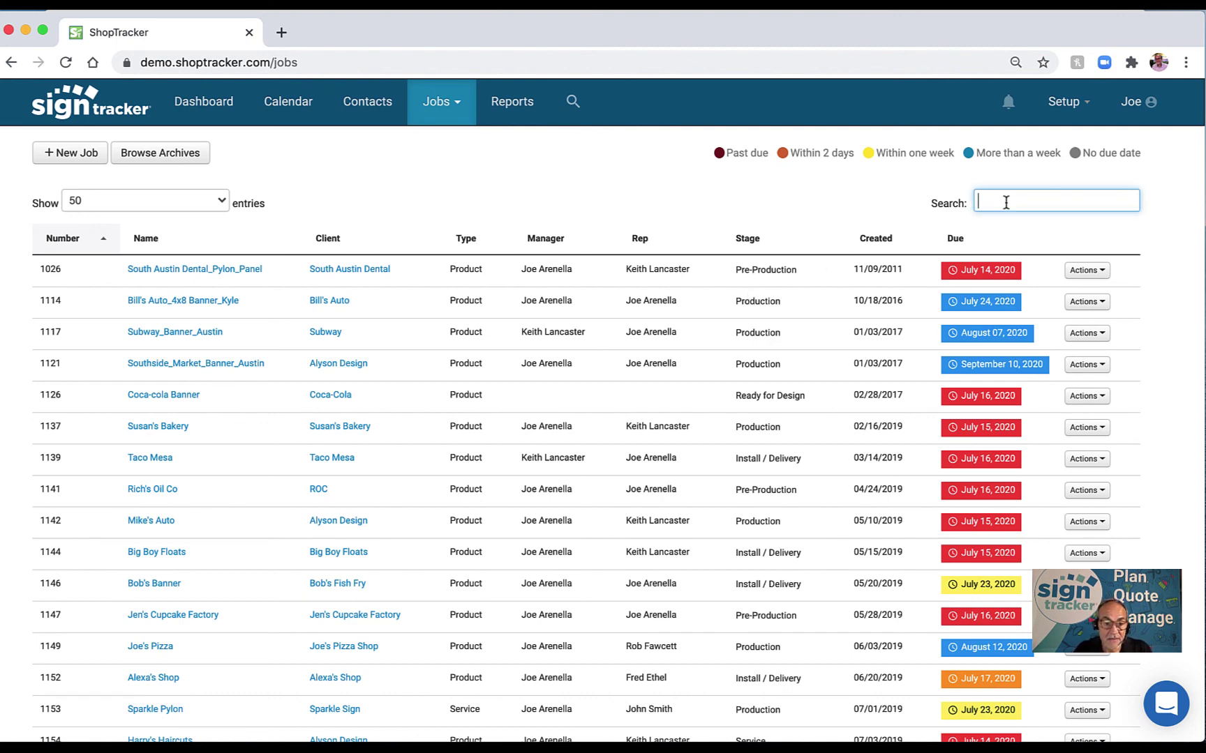
{"action": "type", "text": "Le"}
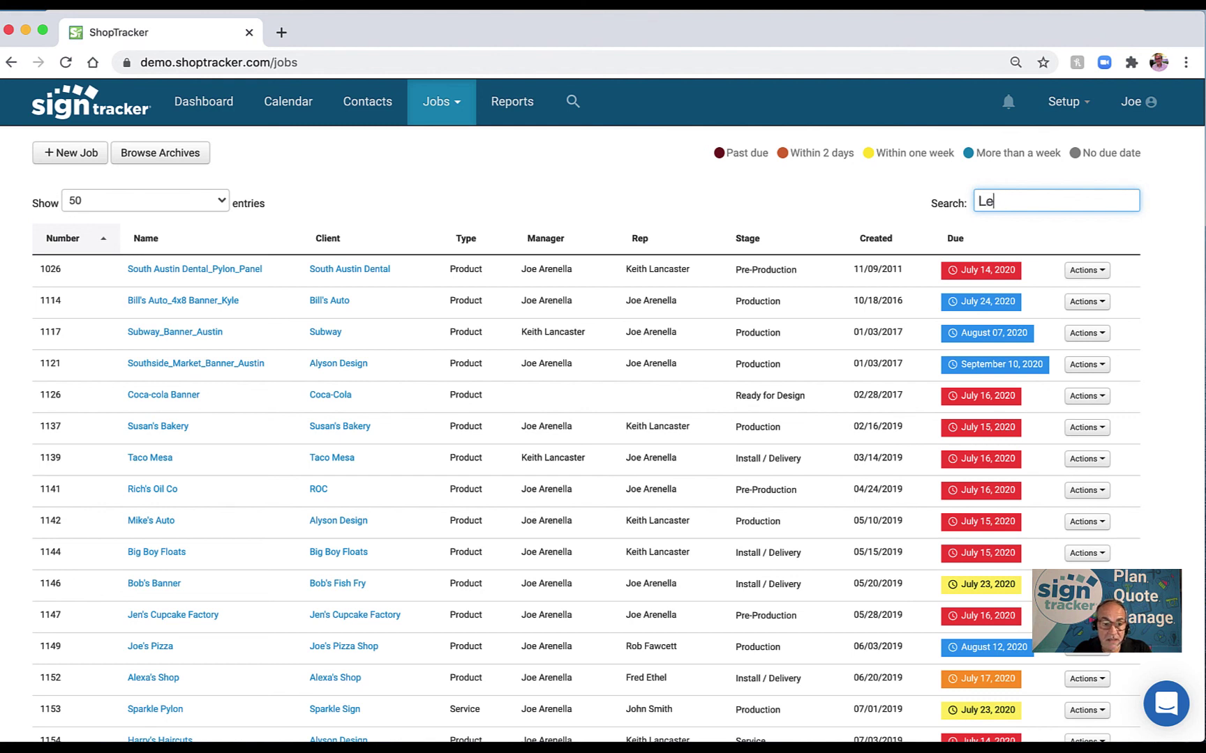
{"action": "key", "text": "BackSpace"}
{"action": "key", "text": "BackSpace"}
{"action": "type", "text": "Alex"}
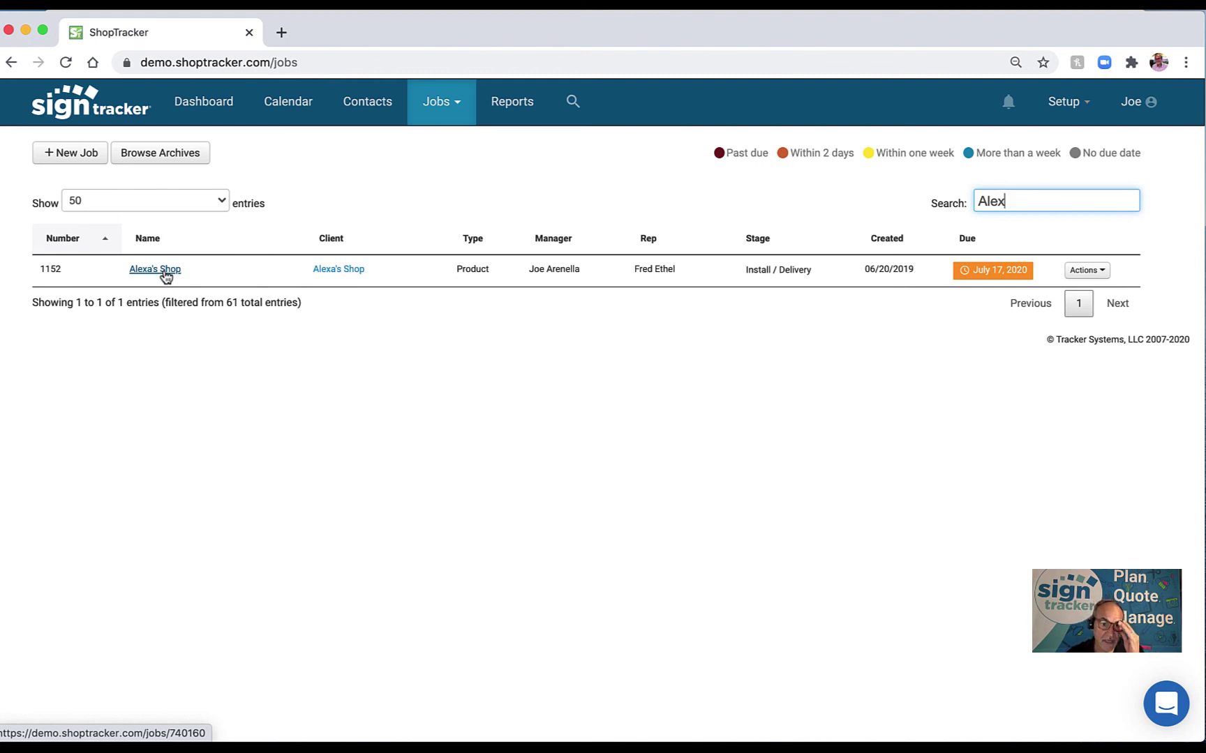
{"action": "left_click", "coordinate": [168, 277], "text": "super"}
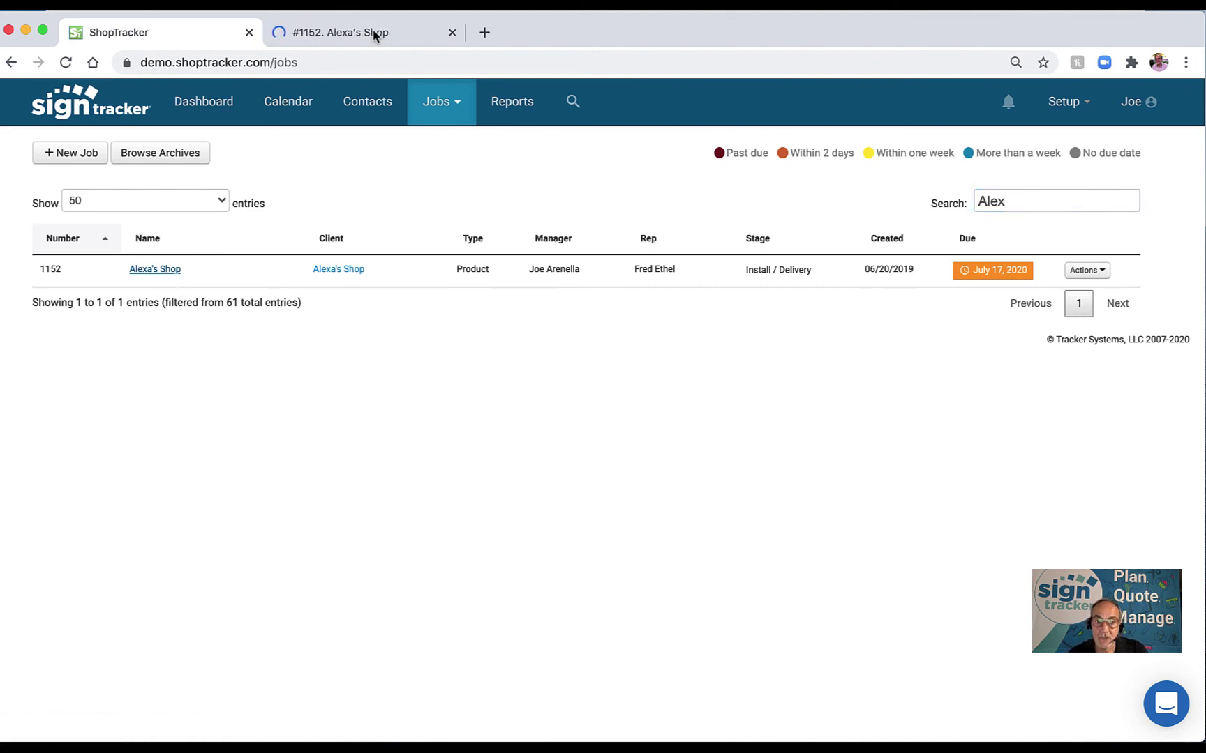
{"action": "left_click", "coordinate": [376, 32]}
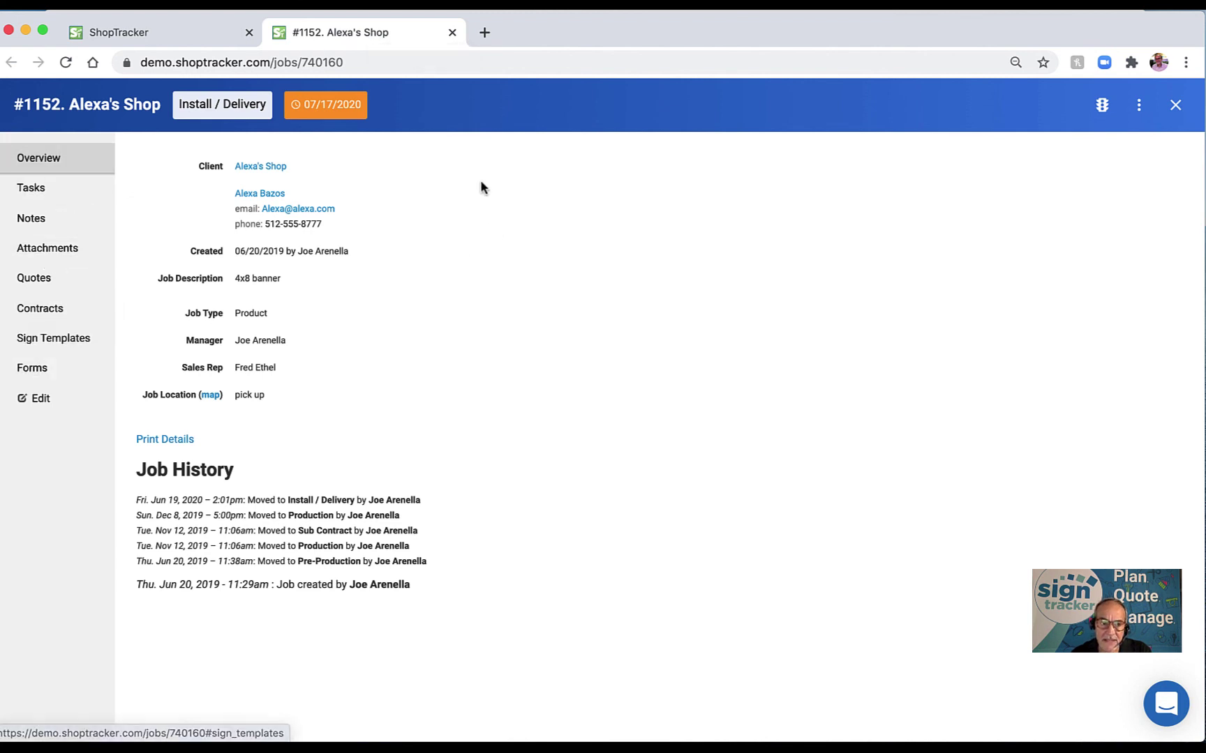
{"action": "left_click", "coordinate": [451, 33]}
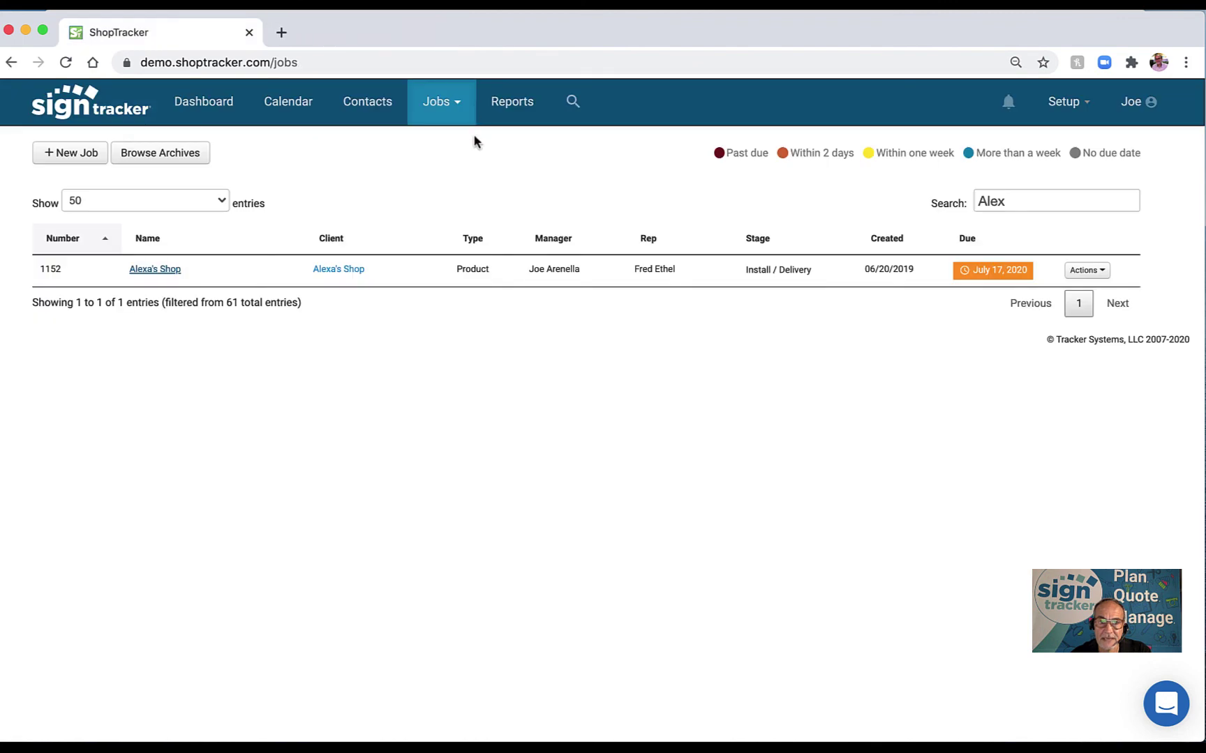
{"action": "double_click", "coordinate": [1018, 203]}
{"action": "key", "text": "BackSpace"}
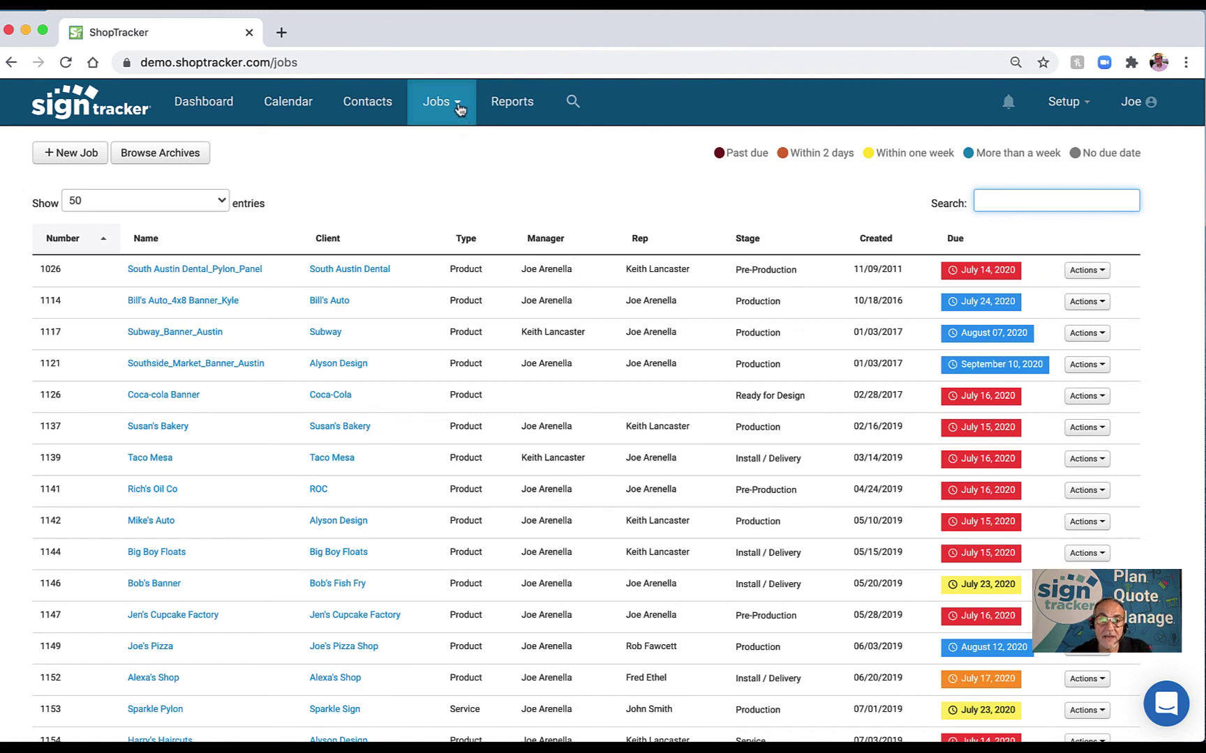
{"action": "left_click", "coordinate": [459, 108]}
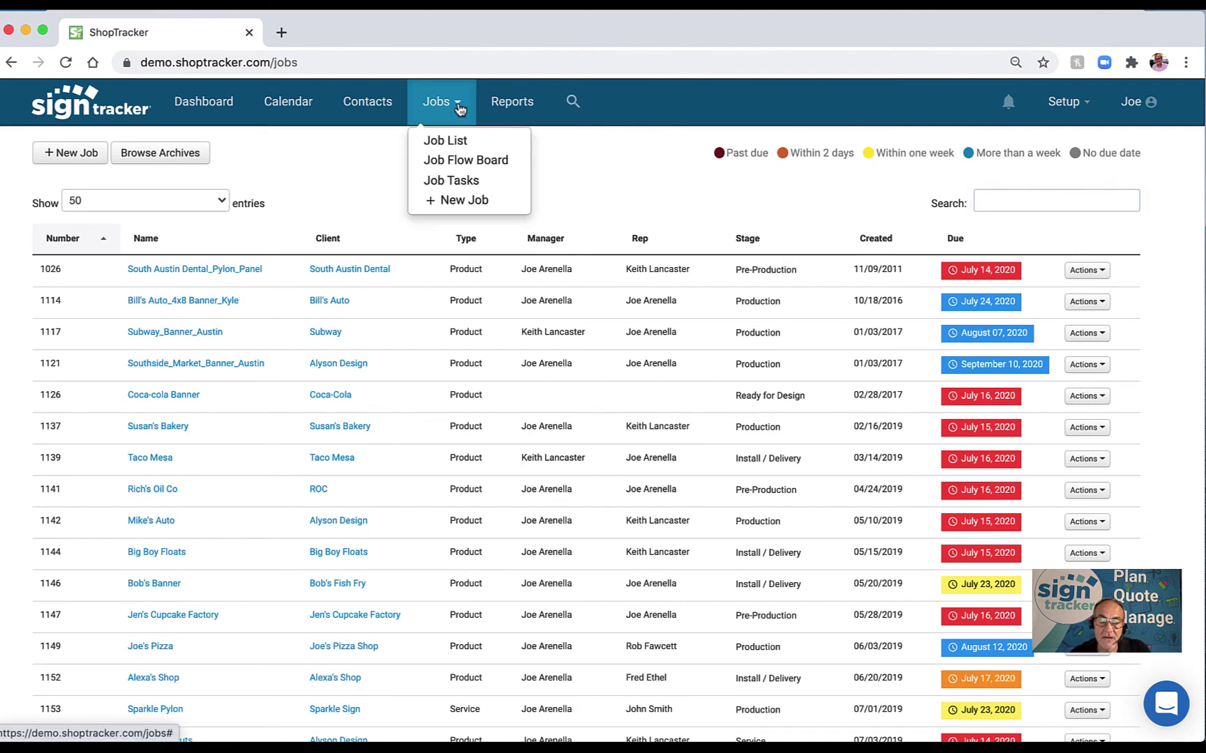
{"action": "left_click", "coordinate": [448, 172], "text": "super"}
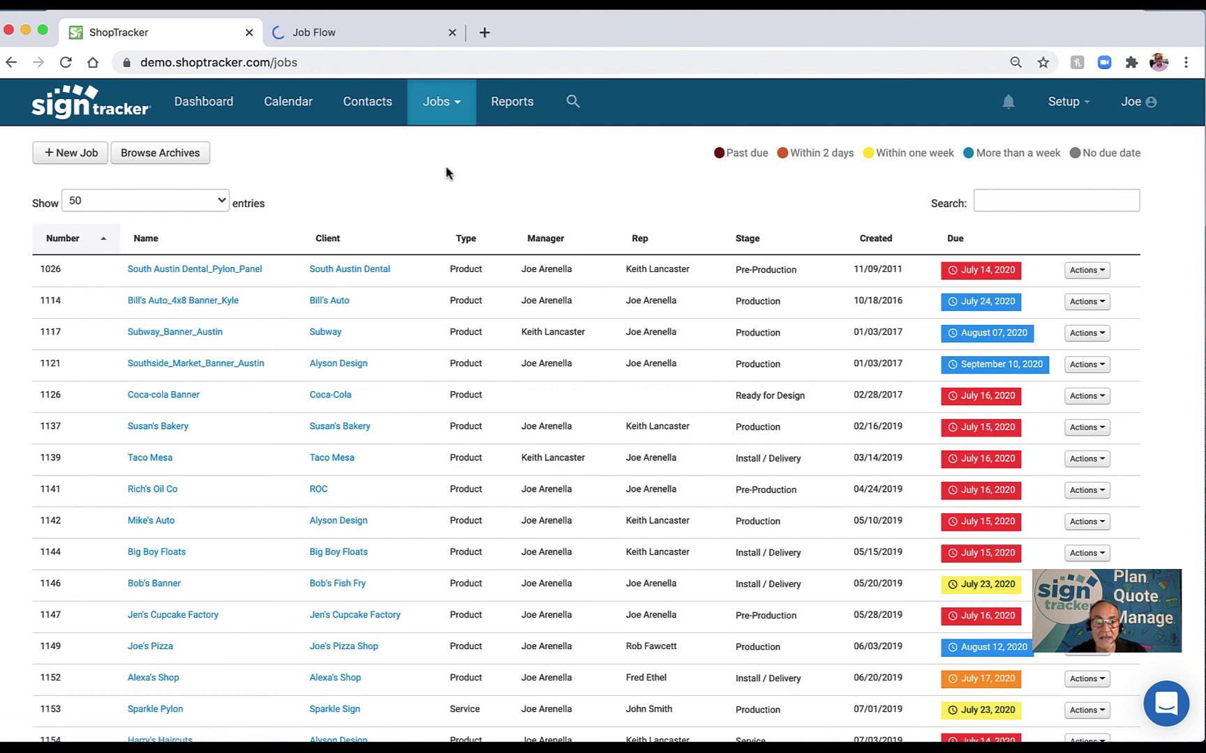
{"action": "left_click", "coordinate": [372, 32]}
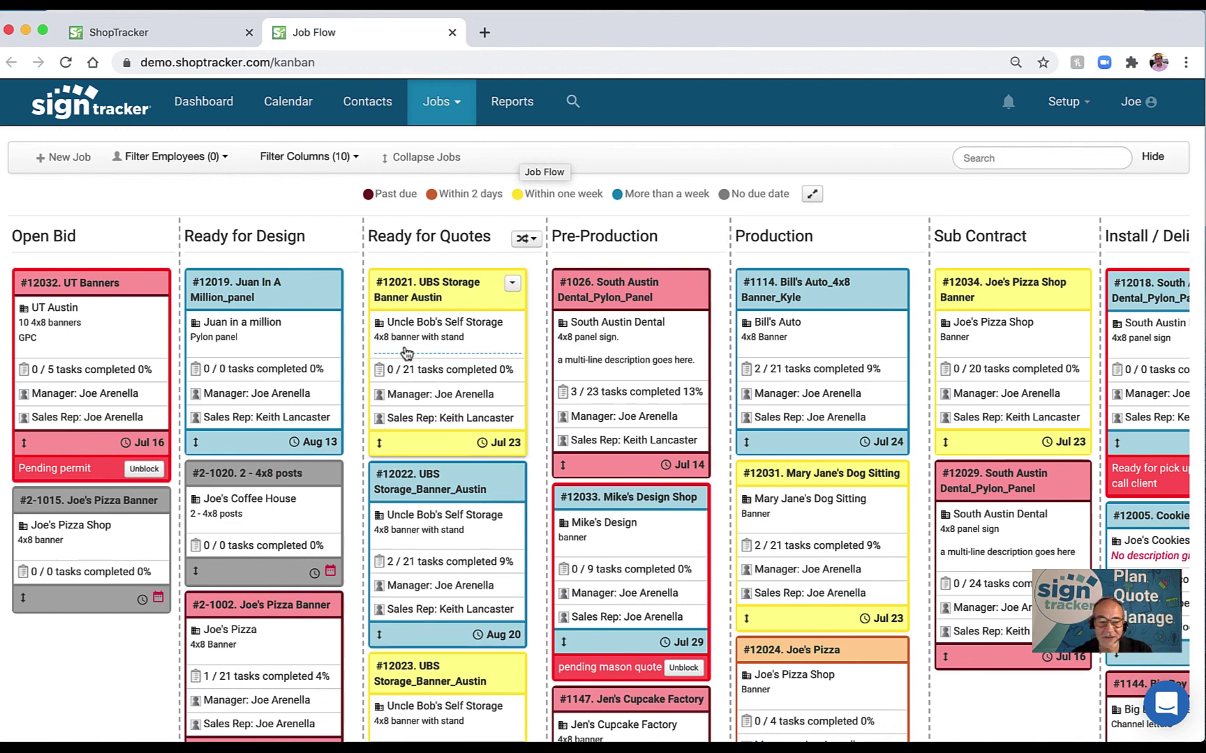
{"action": "scroll", "coordinate": [406, 353], "scroll_direction": "right", "scroll_amount": 5}
{"action": "scroll", "coordinate": [408, 349], "scroll_direction": "left", "scroll_amount": 5}
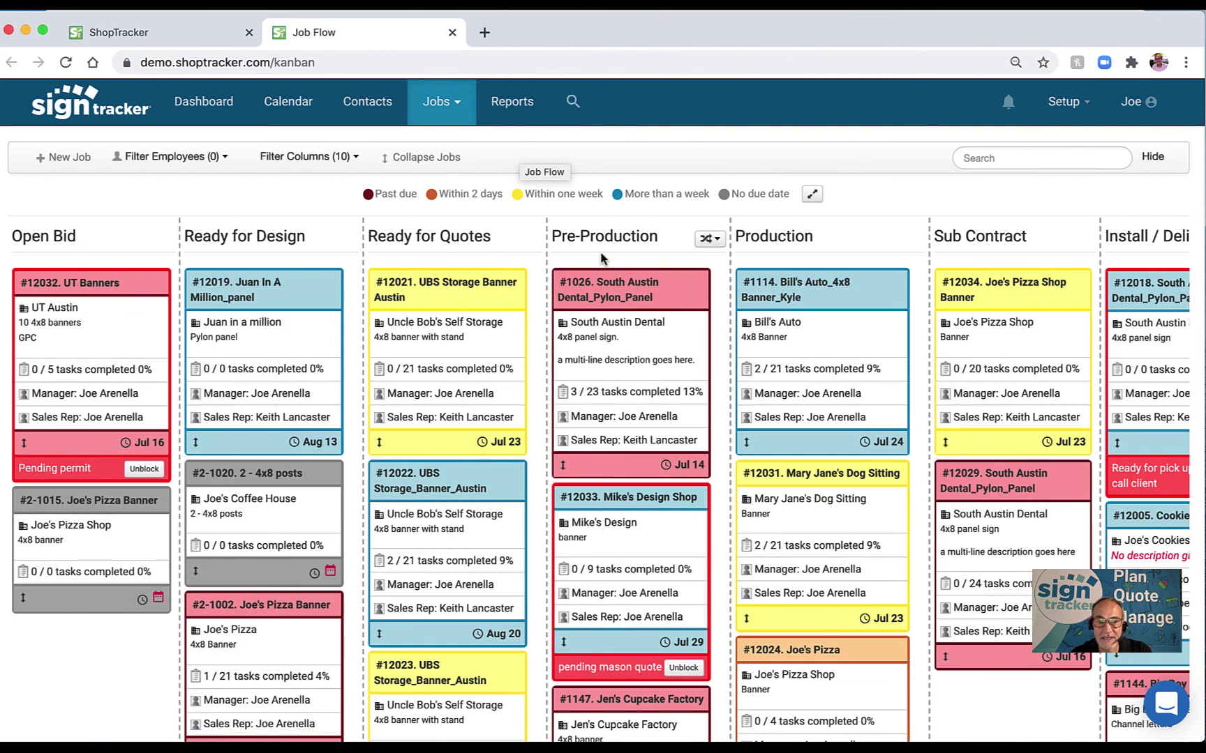
{"action": "scroll", "coordinate": [834, 272], "scroll_direction": "right", "scroll_amount": 2}
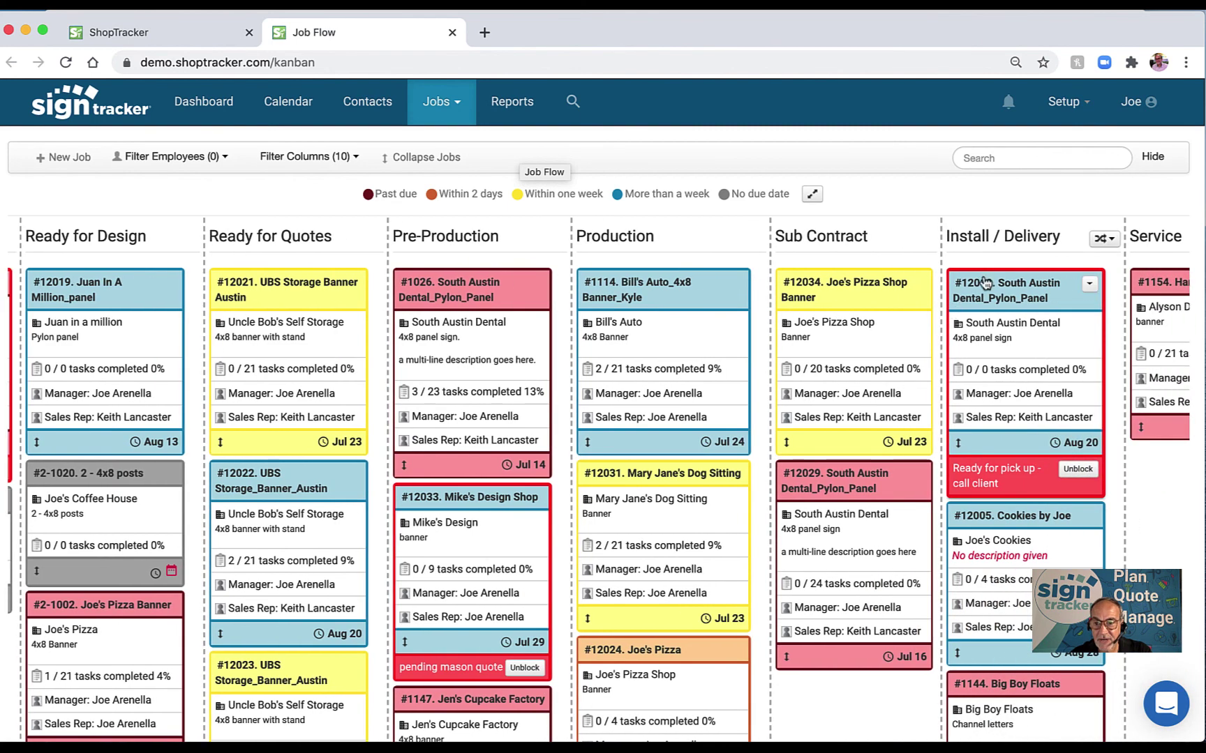
{"action": "scroll", "coordinate": [978, 286], "scroll_direction": "right", "scroll_amount": 3}
{"action": "scroll", "coordinate": [978, 288], "scroll_direction": "right", "scroll_amount": 1}
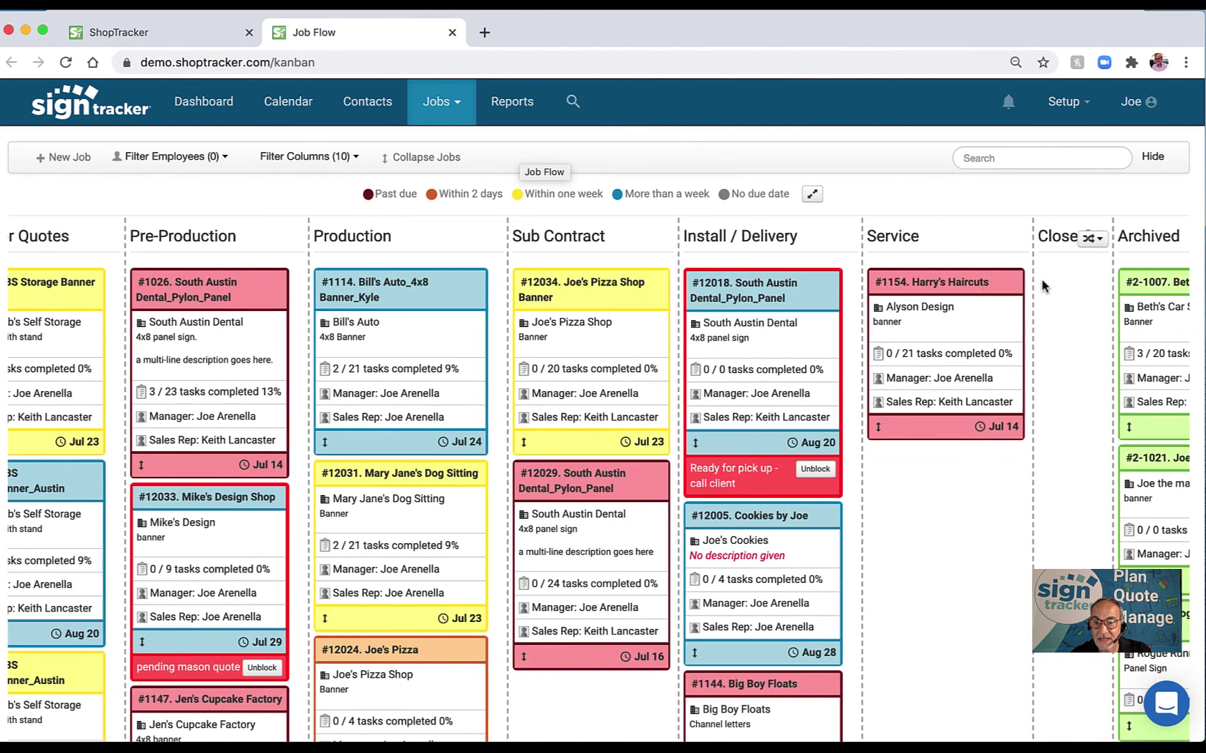
{"action": "scroll", "coordinate": [932, 296], "scroll_direction": "left", "scroll_amount": 5}
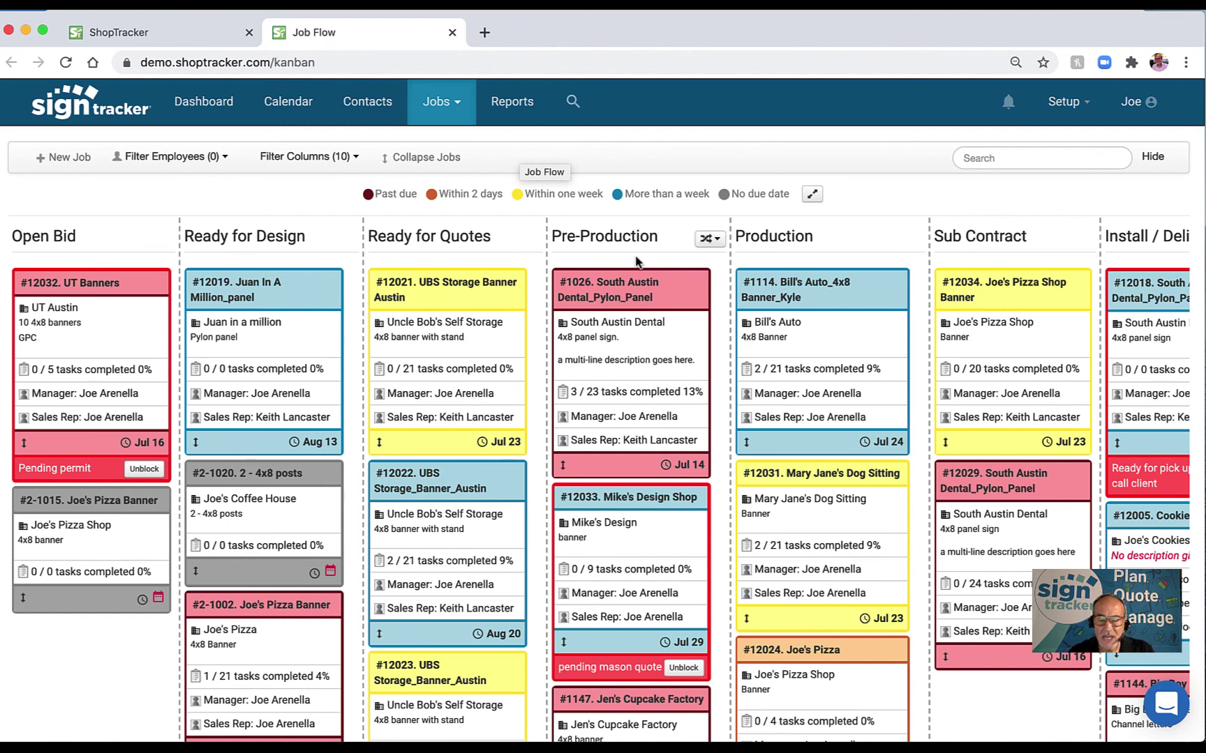
{"action": "left_click", "coordinate": [1082, 105]}
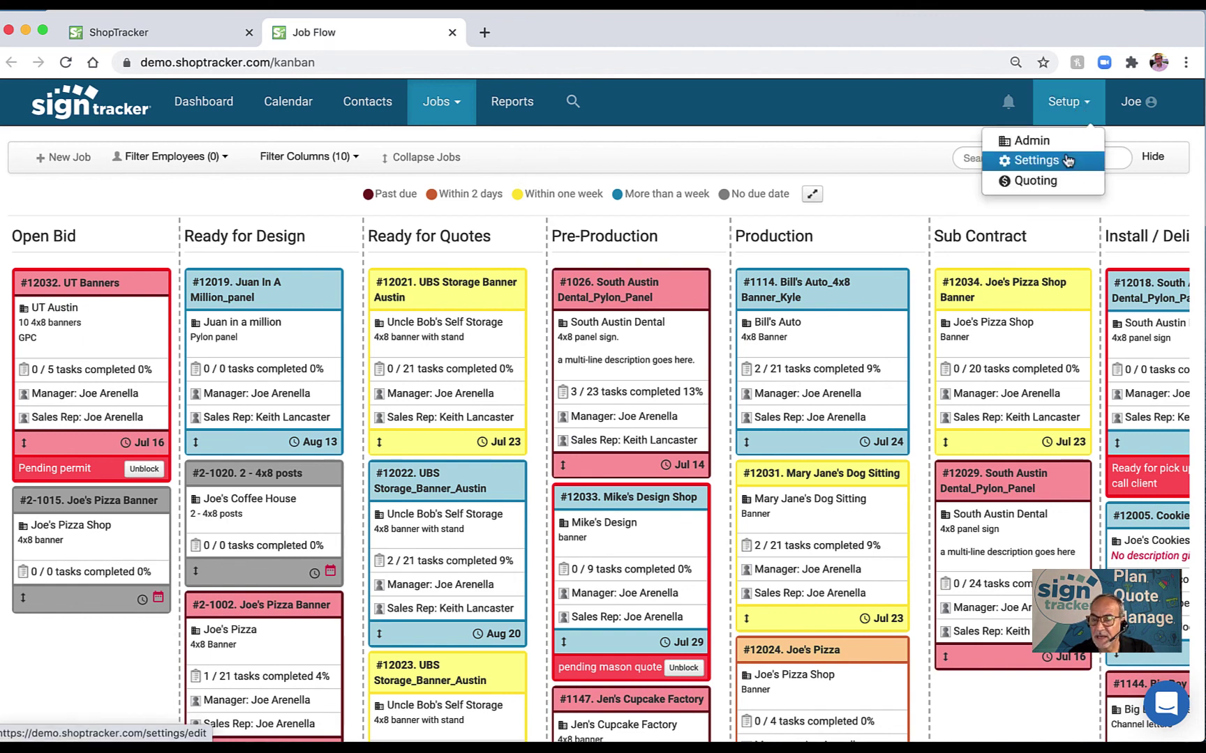
{"action": "left_click", "coordinate": [830, 153]}
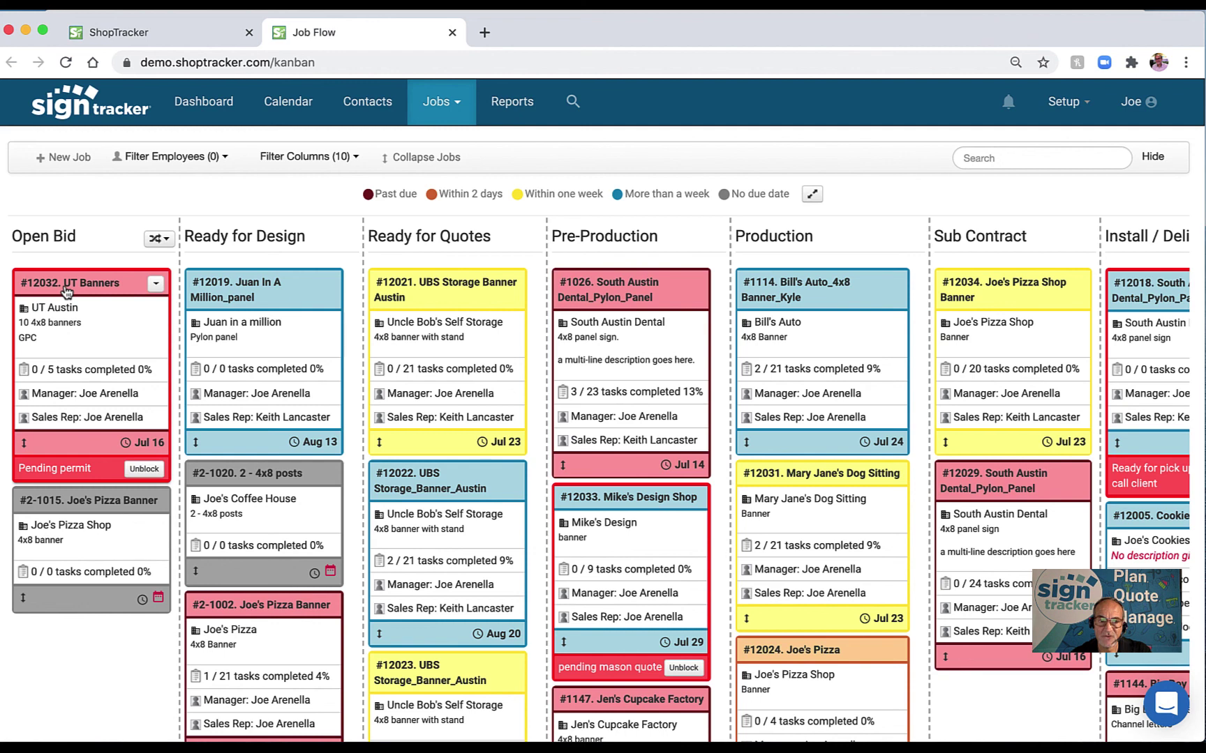
Unblock the pending-permit hold on #12032 UT Banners and put #2-1015 Joe's Pizza Banner first in Open Bid.
{"action": "left_click", "coordinate": [143, 472]}
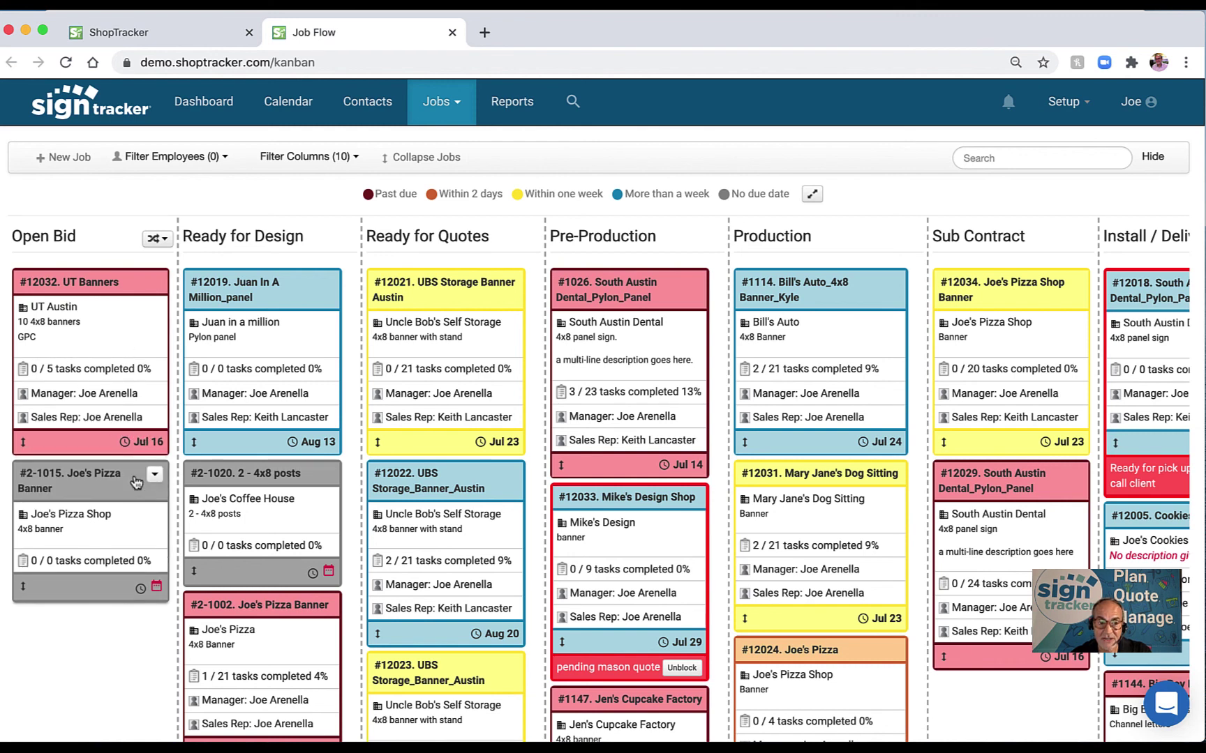
{"action": "left_click_drag", "start_coordinate": [136, 476], "coordinate": [135, 293]}
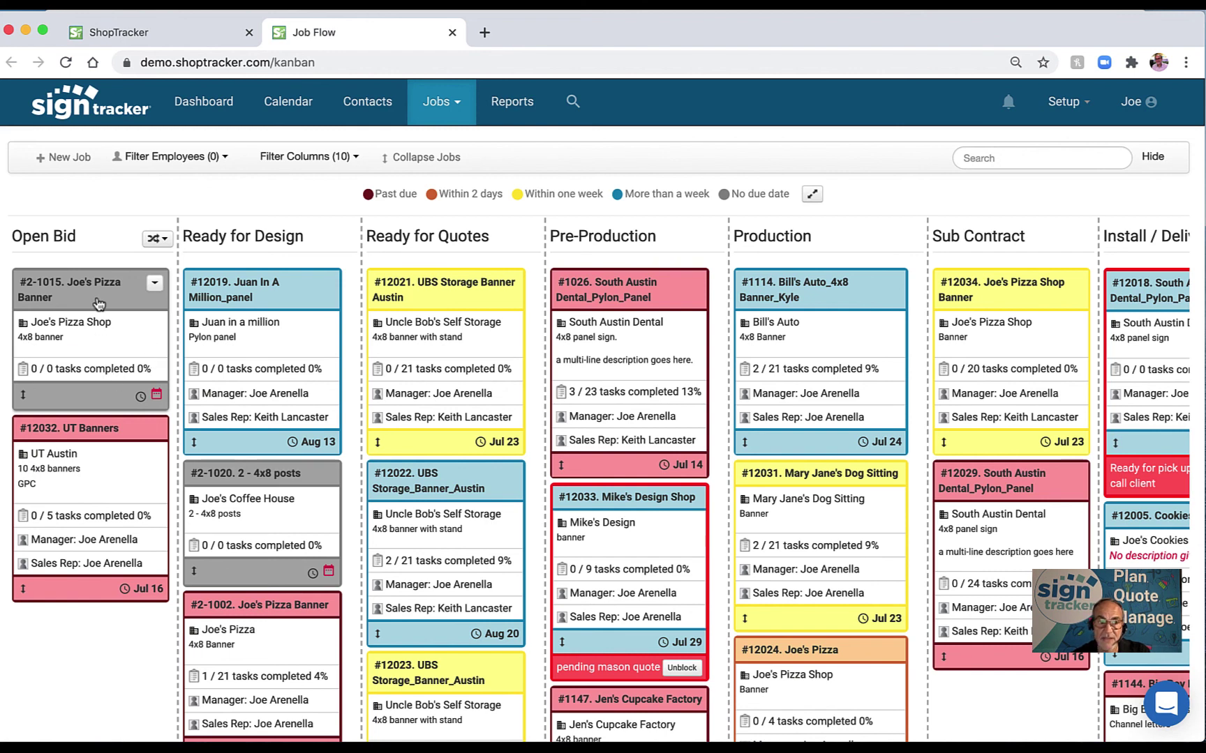
{"action": "left_click_drag", "start_coordinate": [97, 301], "coordinate": [125, 295]}
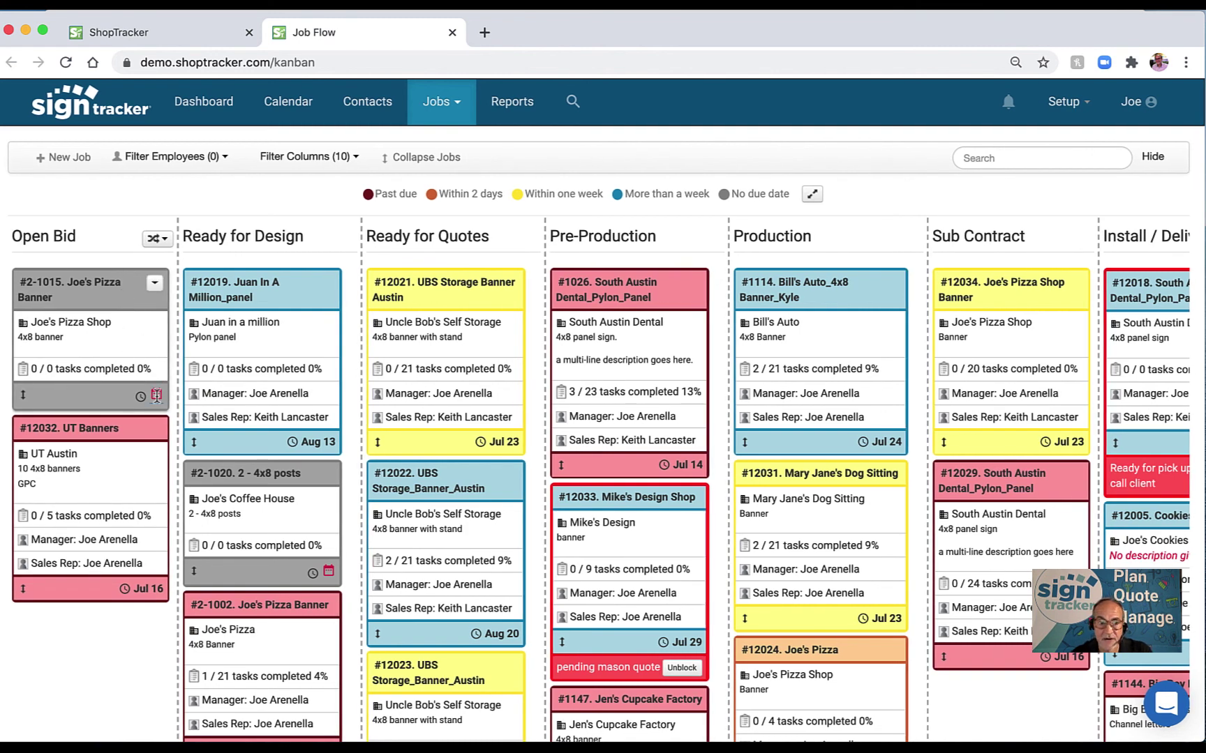
Give the Joe's Pizza Banner card a due date of Aug 07, 2020, then drag it into Pre-Production.
{"action": "left_click", "coordinate": [156, 395]}
{"action": "left_click", "coordinate": [195, 210]}
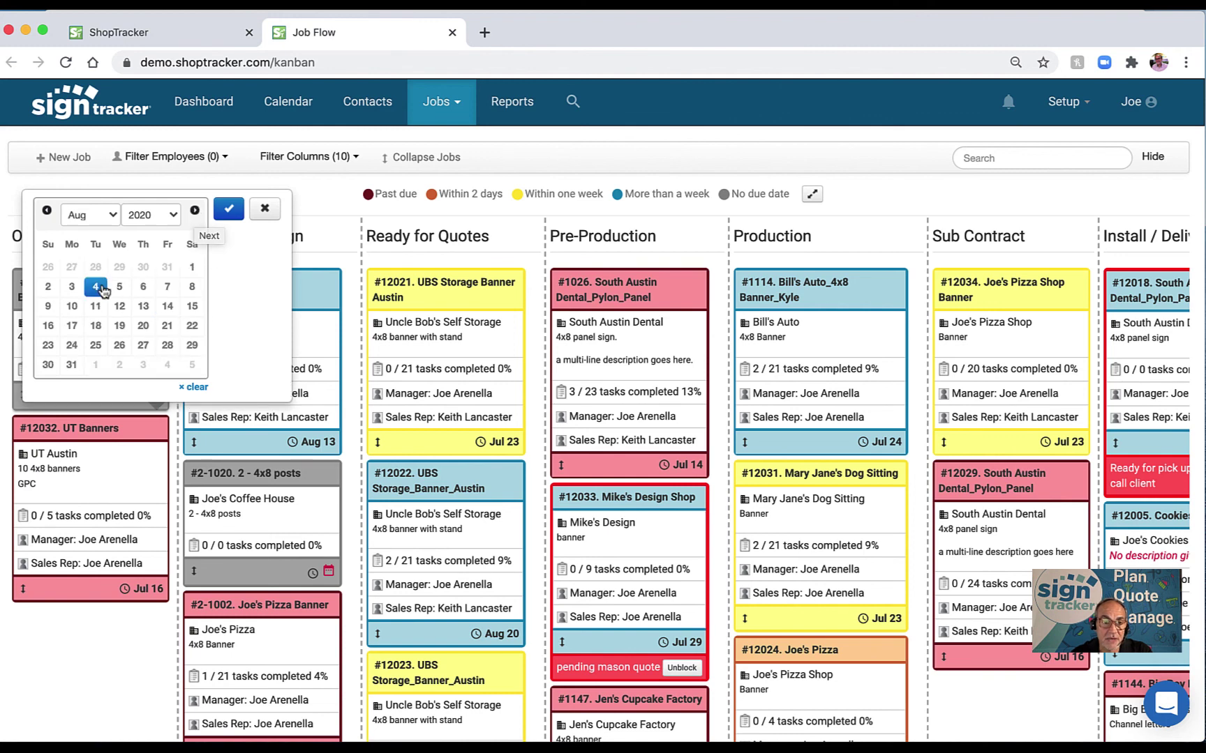
{"action": "left_click", "coordinate": [165, 290]}
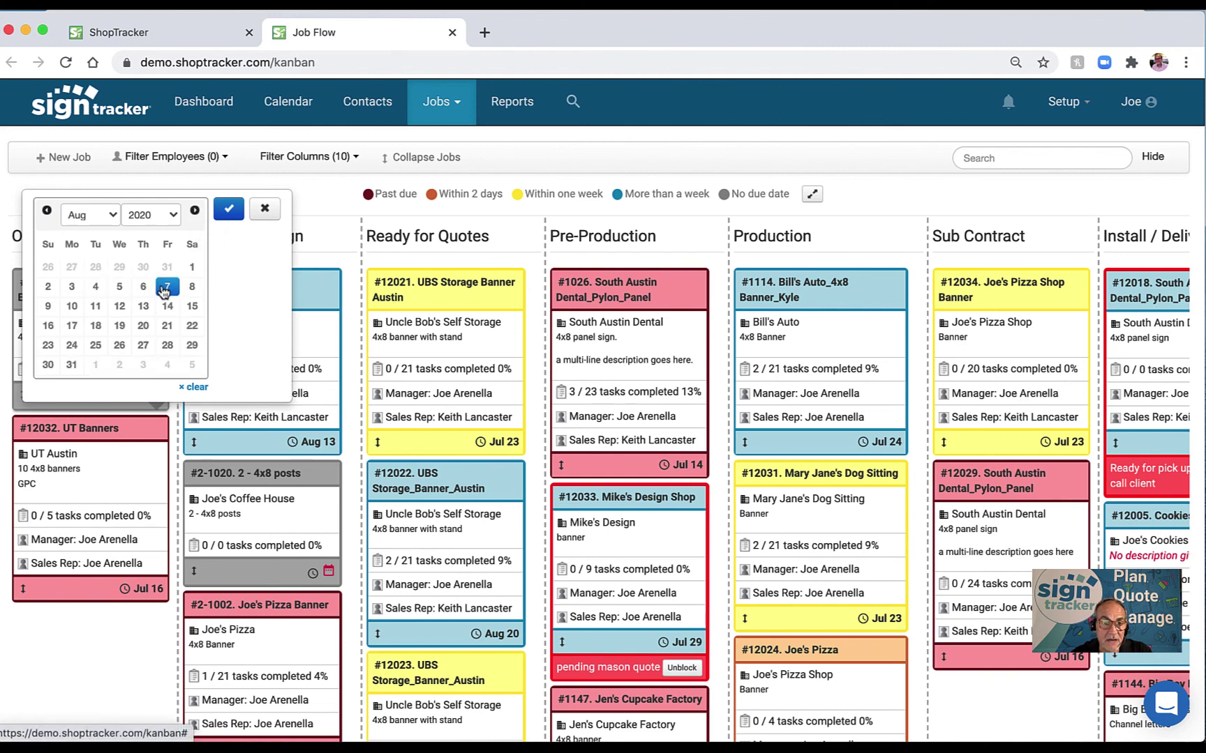
{"action": "left_click", "coordinate": [229, 209]}
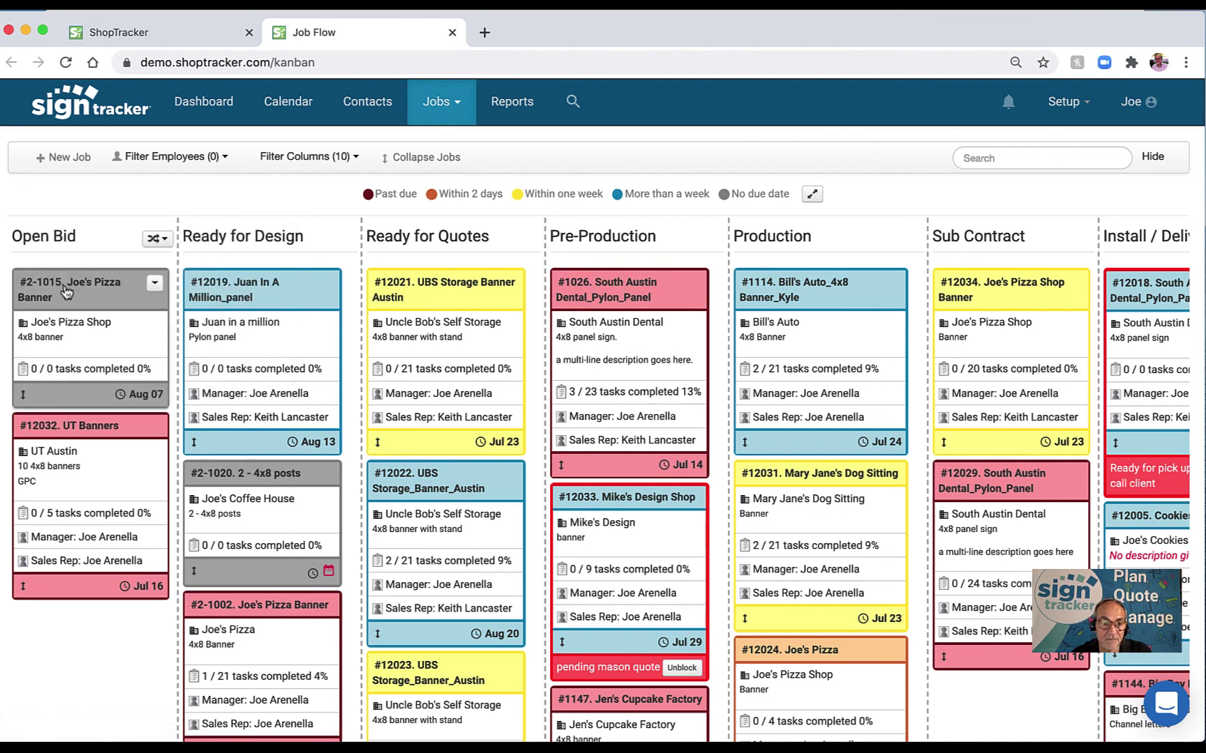
{"action": "left_click_drag", "start_coordinate": [66, 292], "coordinate": [617, 293]}
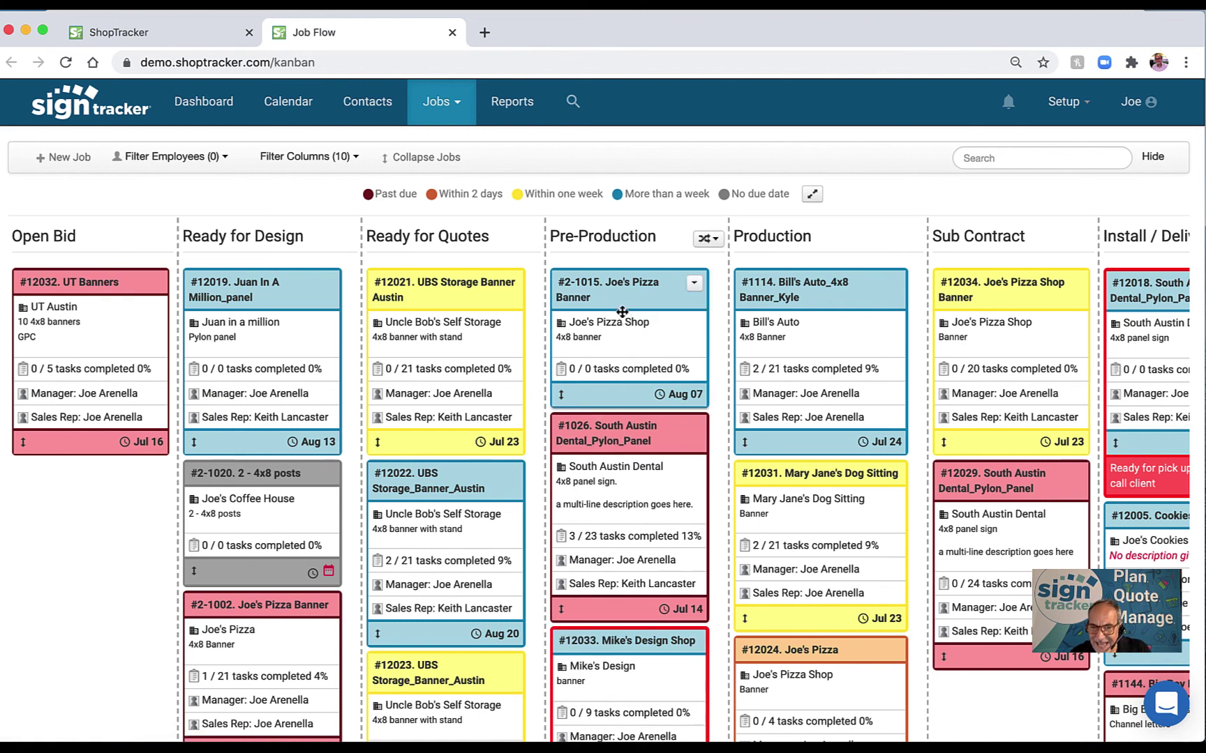
Put the Joe's Pizza Banner job on hold with the reason 'pending permit'.
{"action": "left_click", "coordinate": [692, 286]}
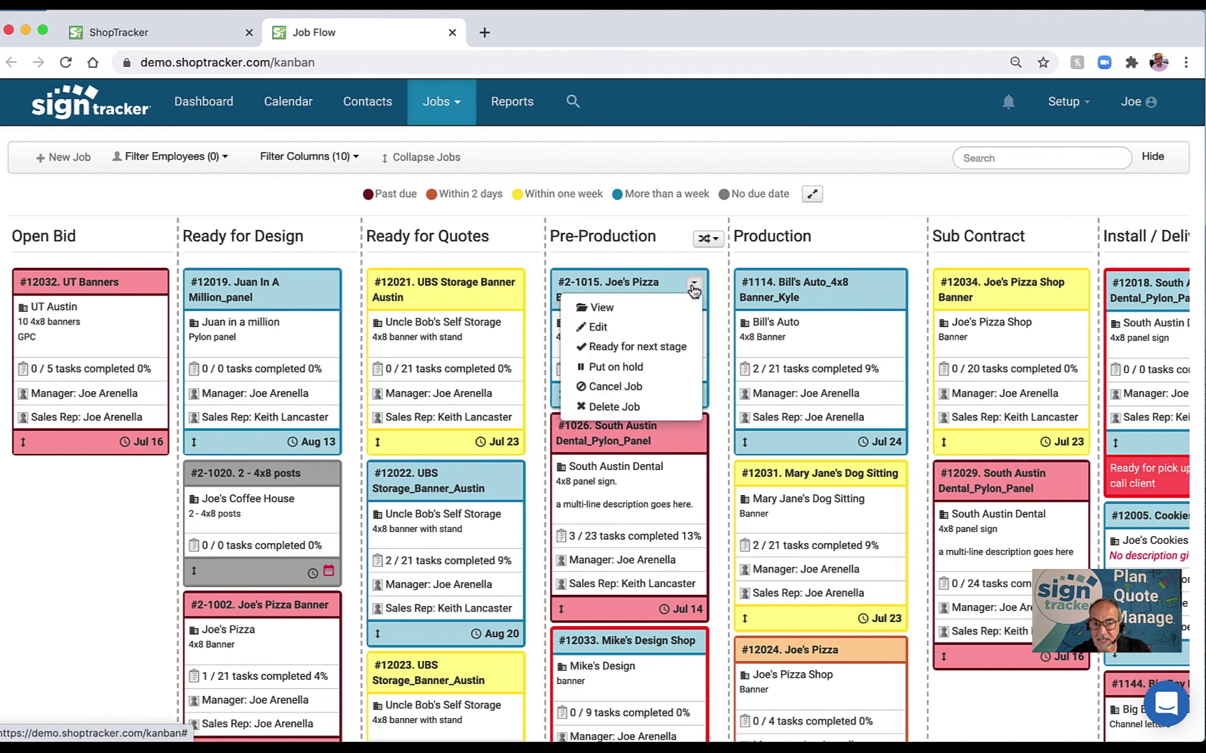
{"action": "left_click", "coordinate": [640, 368]}
{"action": "type", "text": "p"}
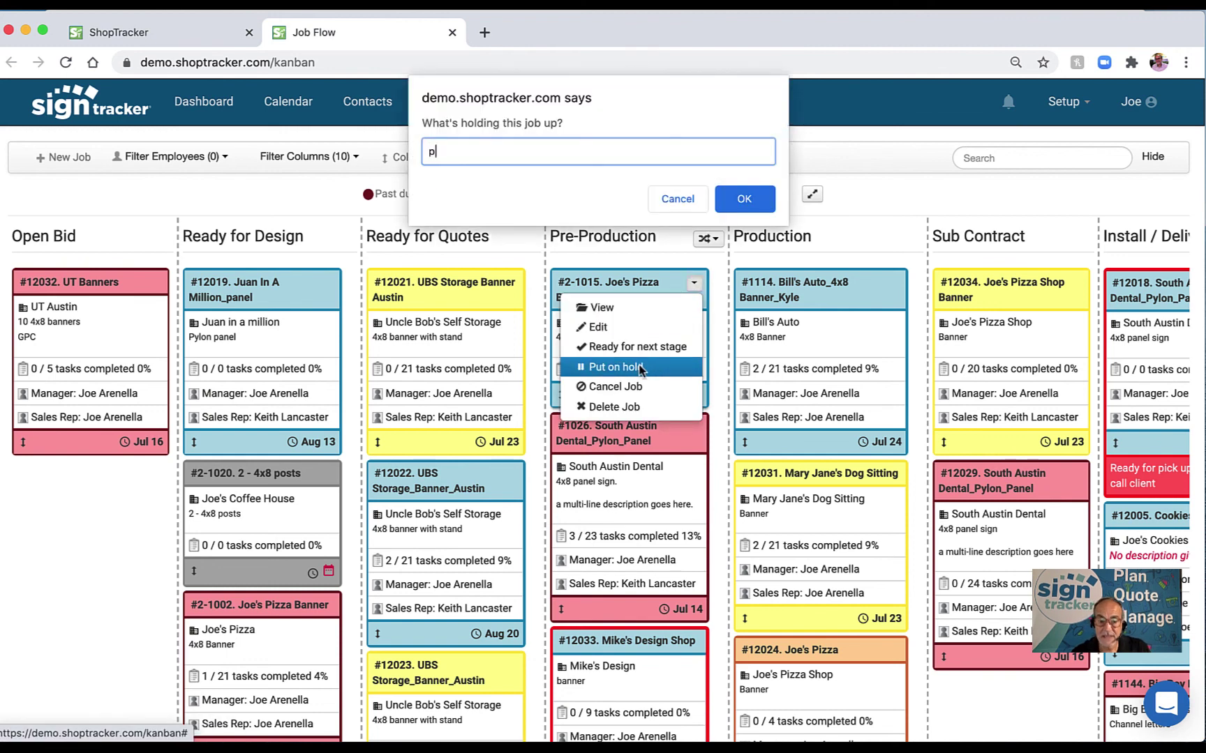
{"action": "type", "text": "ending per"}
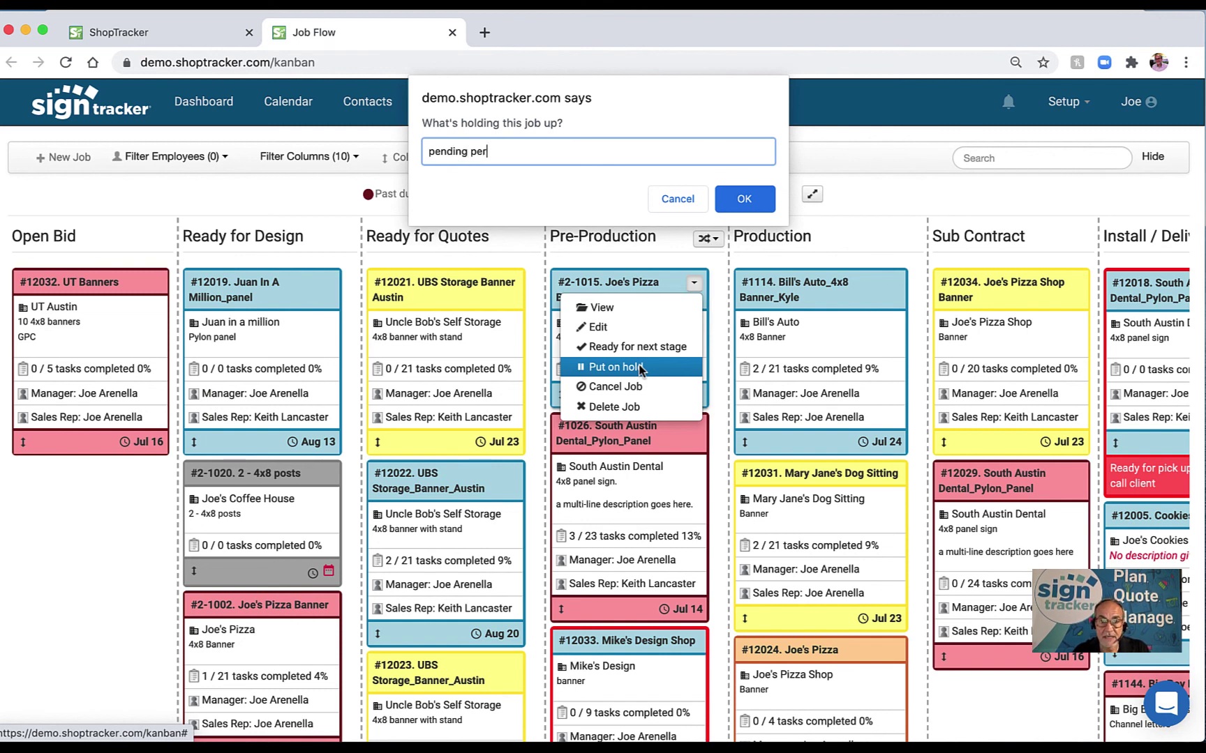
{"action": "type", "text": "mit"}
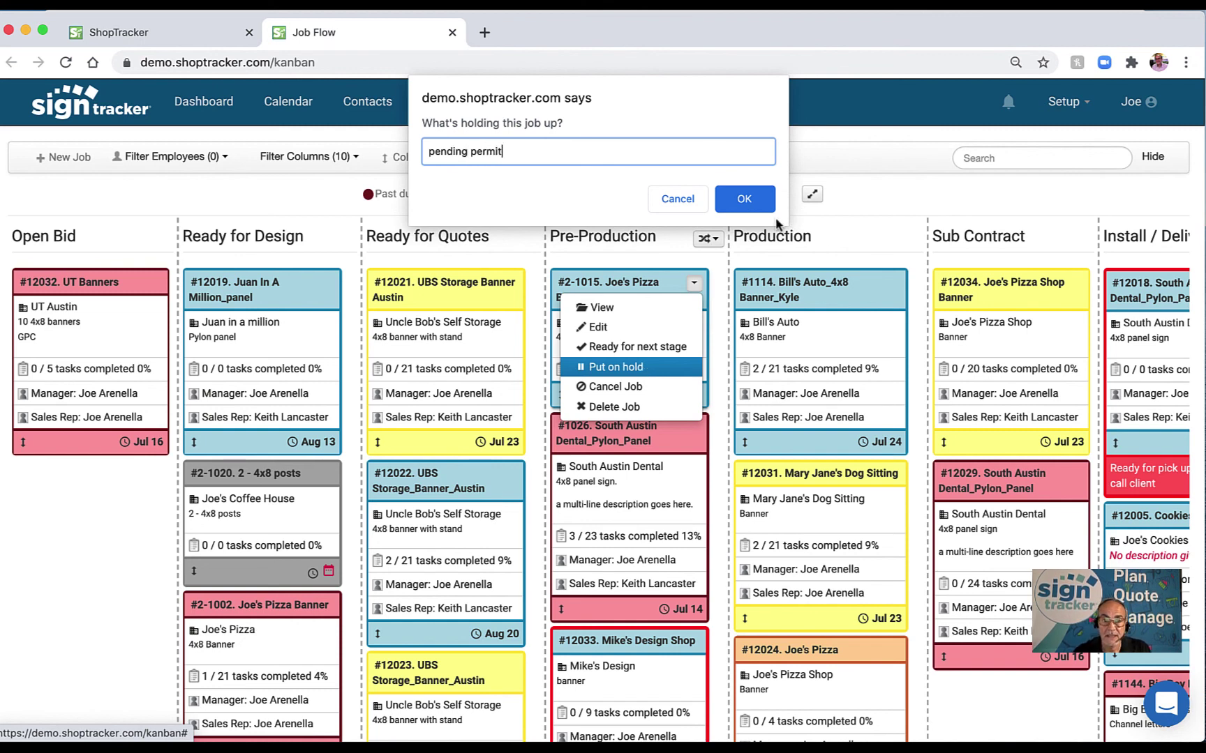
{"action": "left_click", "coordinate": [744, 208]}
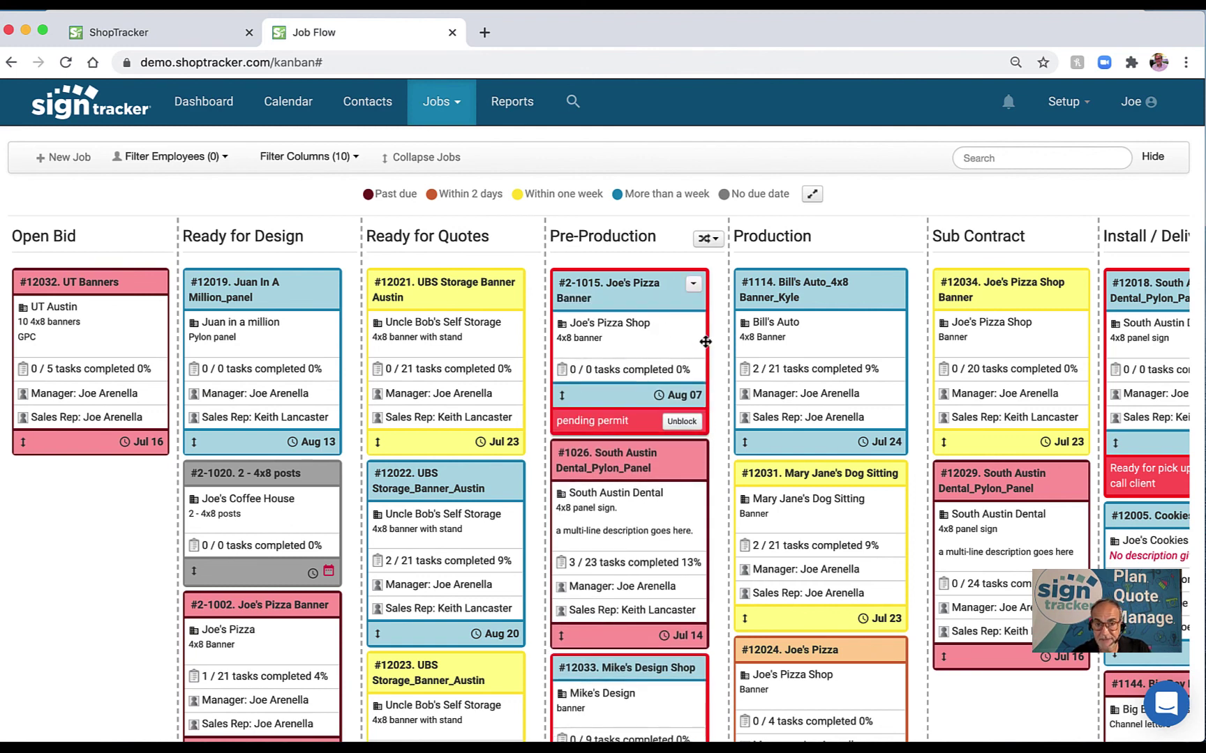
Mark the job ready for the next stage and drag it into Production.
{"action": "left_click", "coordinate": [694, 286]}
{"action": "left_click", "coordinate": [670, 348]}
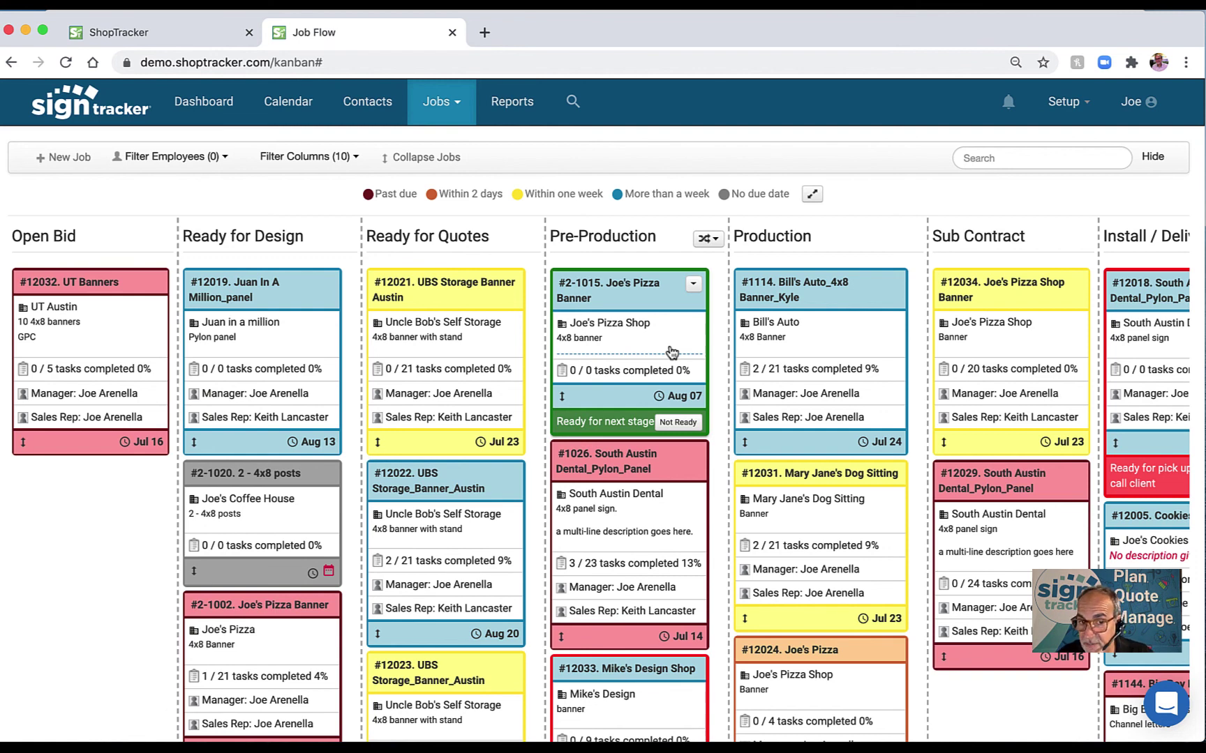
{"action": "left_click_drag", "start_coordinate": [625, 301], "coordinate": [805, 292]}
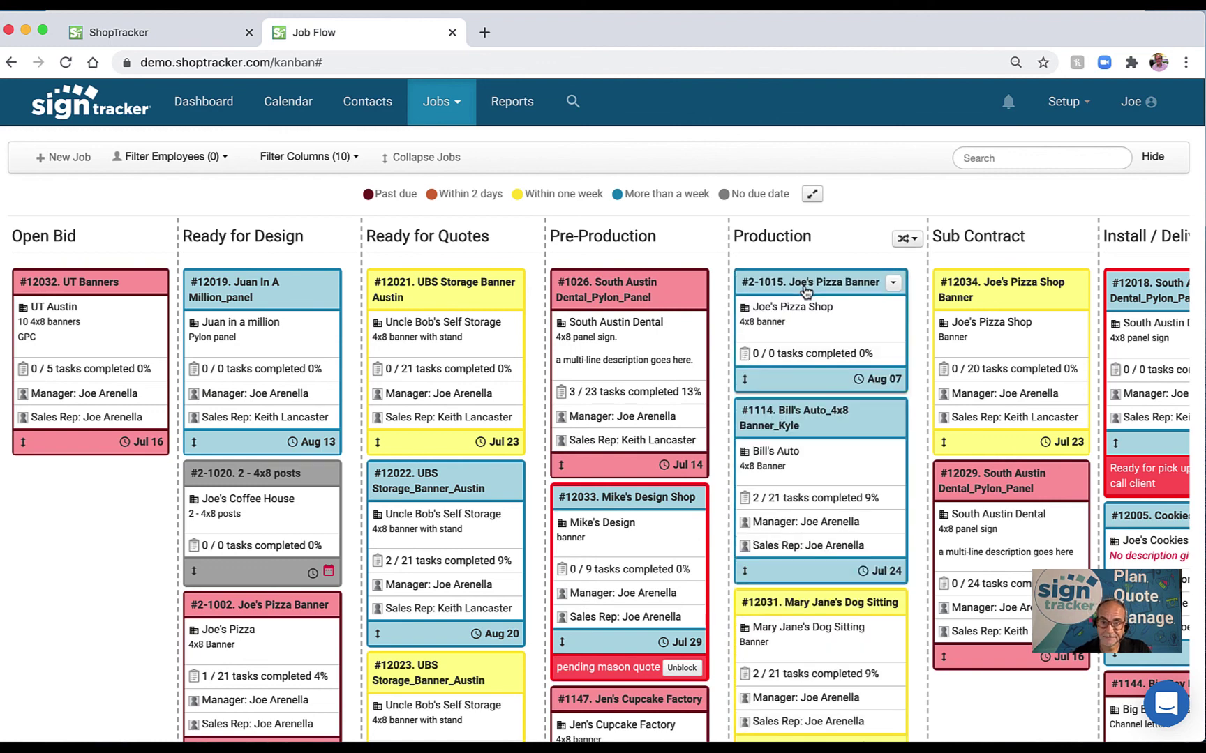
Drag card #2-1015 from Production into Sub Contract, then Install / Delivery, then Close-Out.
{"action": "scroll", "coordinate": [806, 292], "scroll_direction": "right", "scroll_amount": 5}
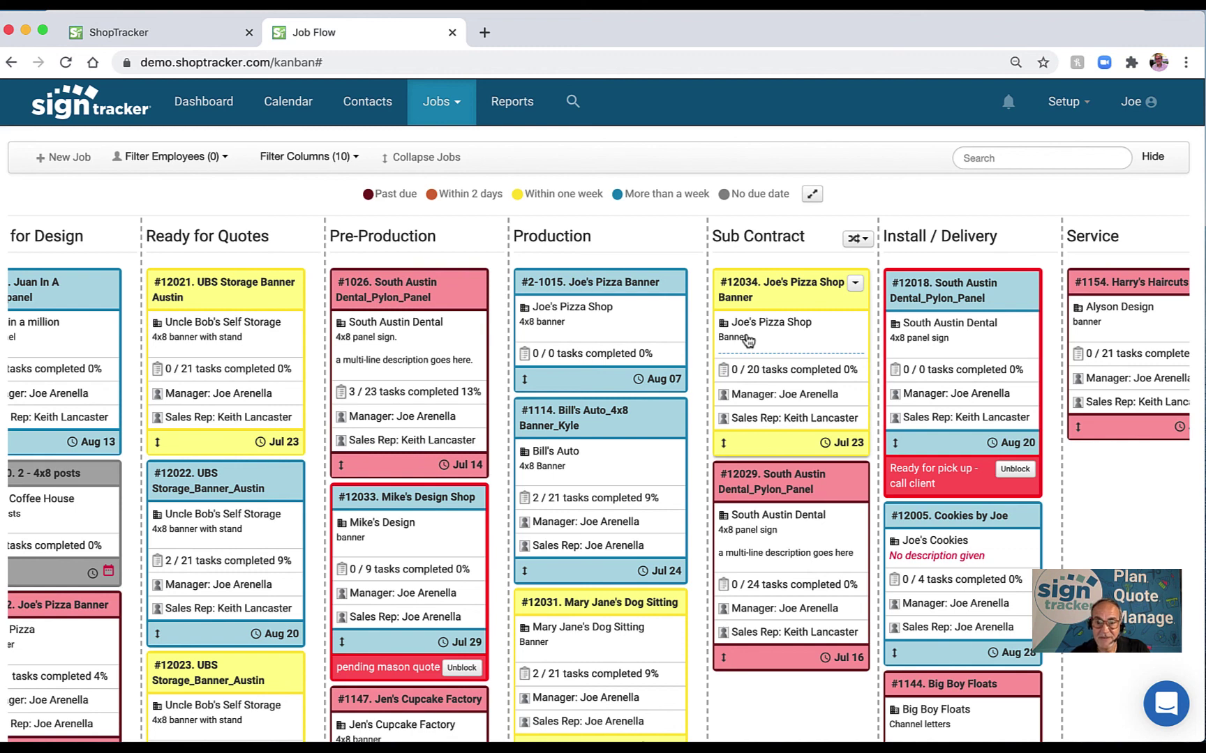
{"action": "scroll", "coordinate": [747, 339], "scroll_direction": "right", "scroll_amount": 3}
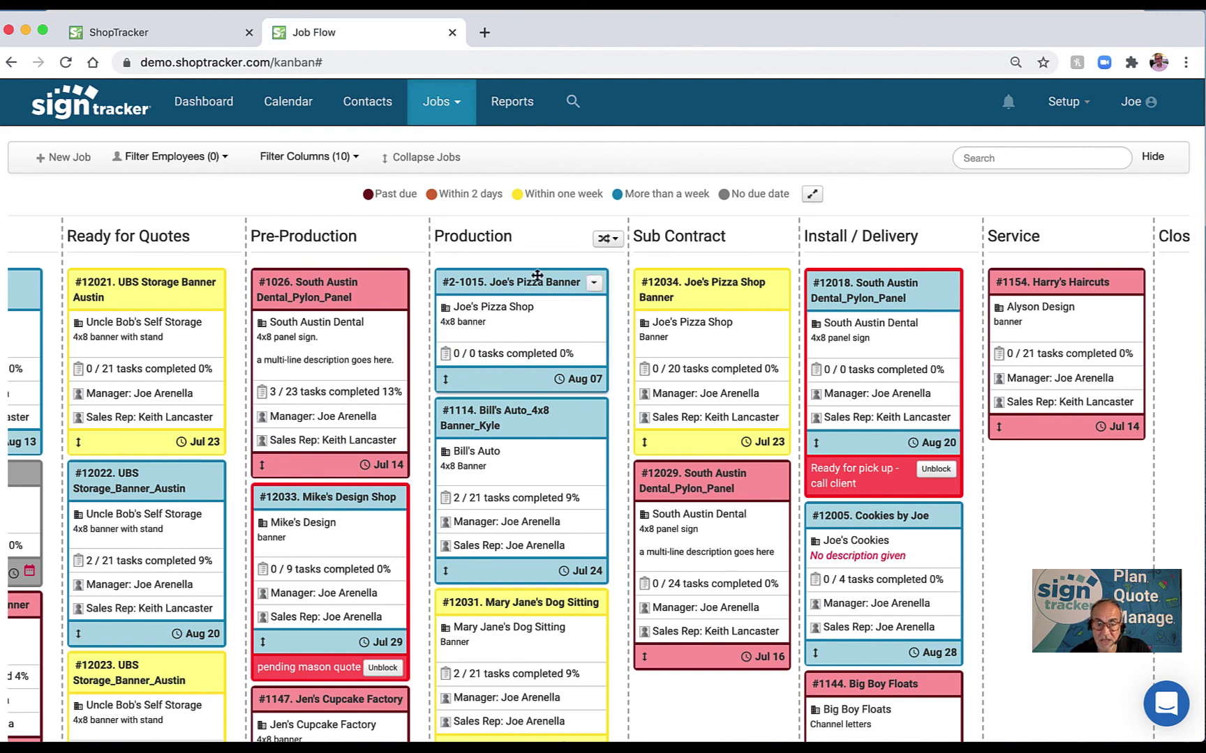
{"action": "left_click_drag", "start_coordinate": [501, 283], "coordinate": [692, 281]}
{"action": "scroll", "coordinate": [692, 286], "scroll_direction": "right", "scroll_amount": 3}
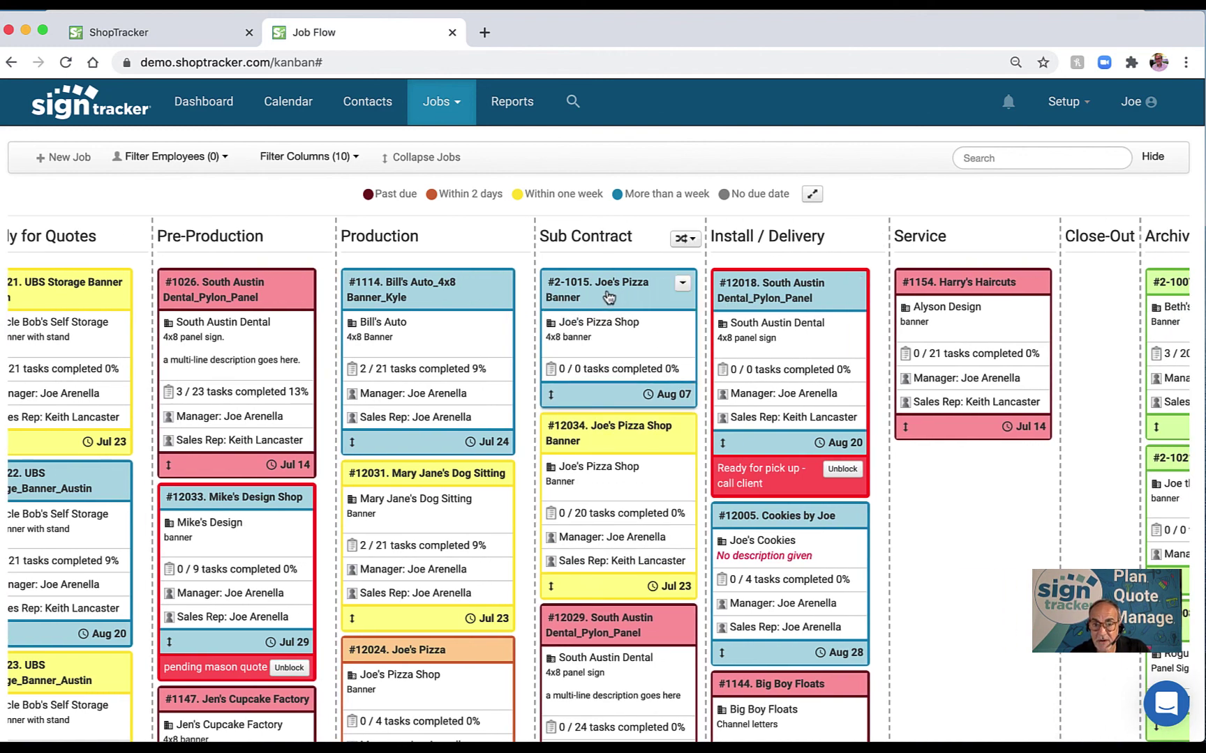
{"action": "left_click_drag", "start_coordinate": [608, 298], "coordinate": [787, 293]}
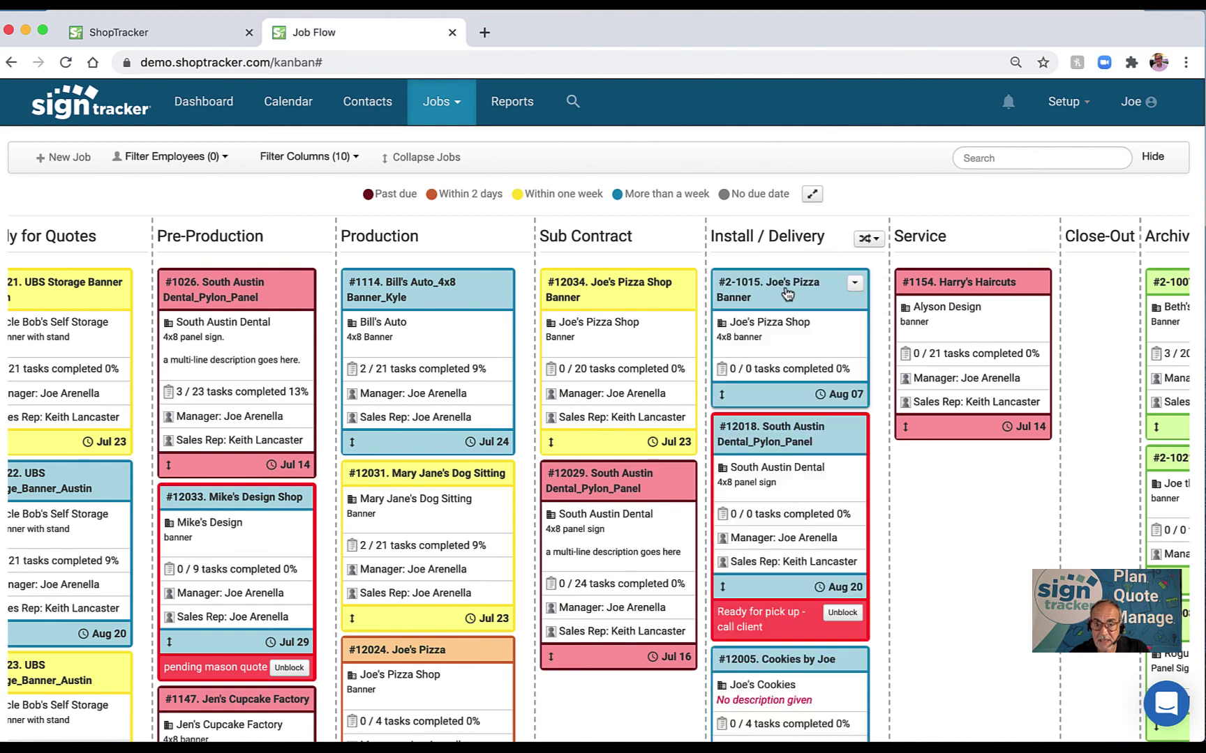
{"action": "scroll", "coordinate": [787, 294], "scroll_direction": "right", "scroll_amount": 4}
{"action": "left_click_drag", "start_coordinate": [651, 292], "coordinate": [1008, 332]}
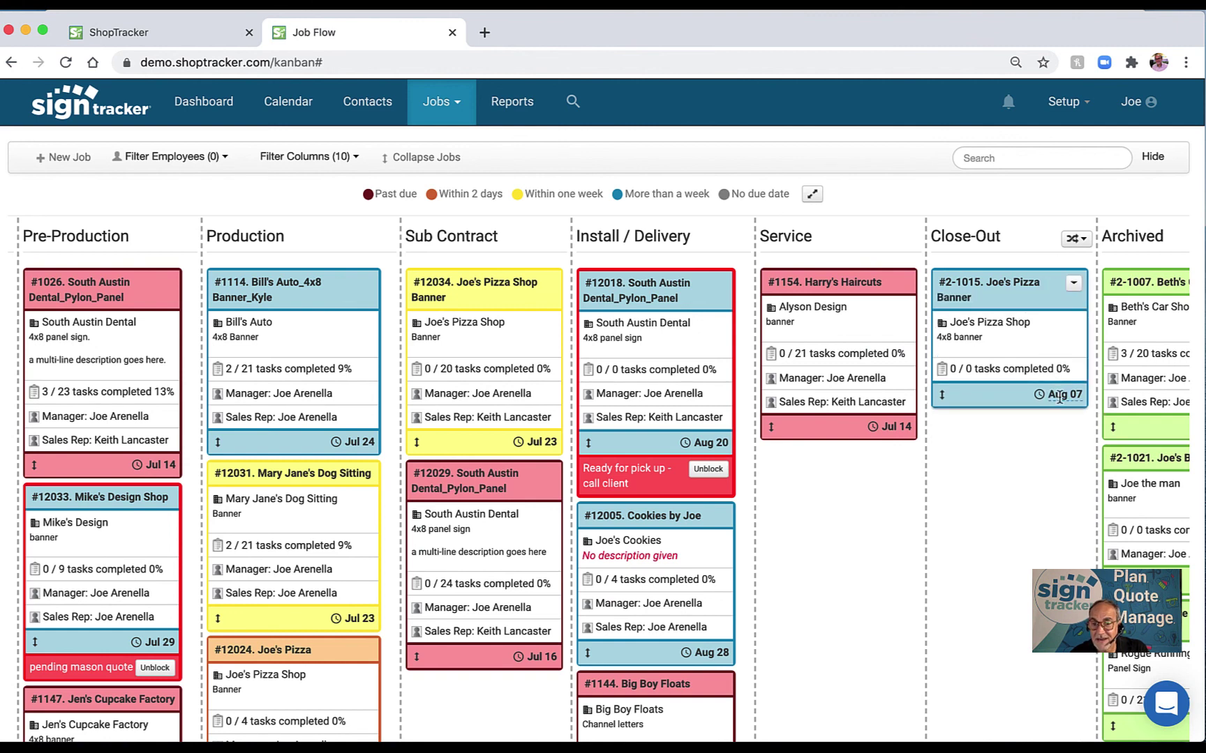
{"action": "scroll", "coordinate": [1040, 408], "scroll_direction": "right", "scroll_amount": 3}
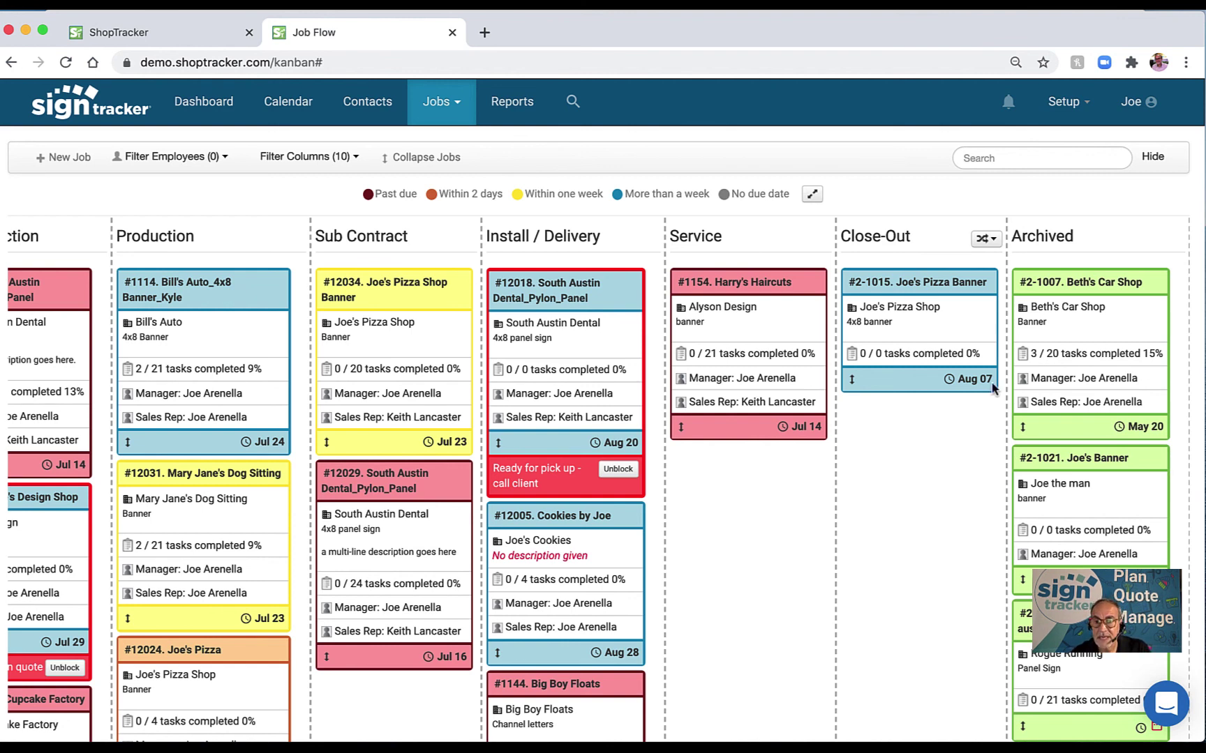
Put card #2-1015 in Close-Out on hold with reason 'inv 8/17', then unblock it.
{"action": "mouse_move", "coordinate": [983, 286]}
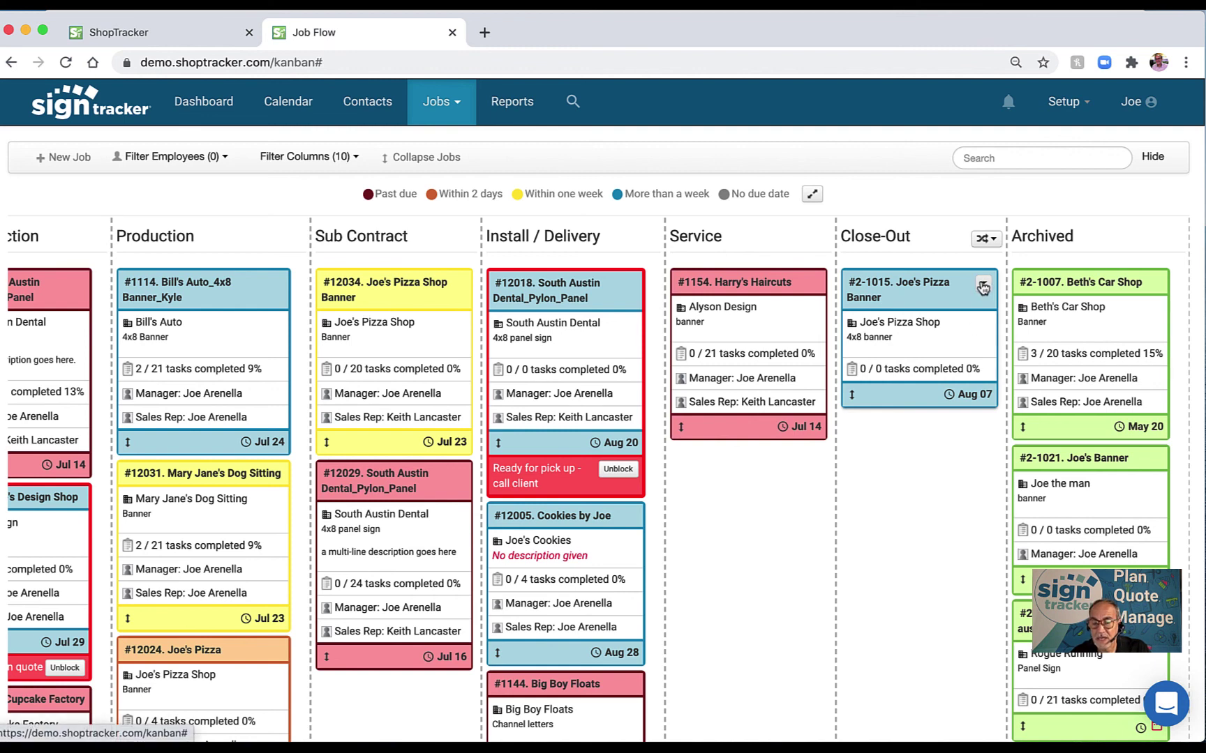
{"action": "left_click", "coordinate": [983, 286]}
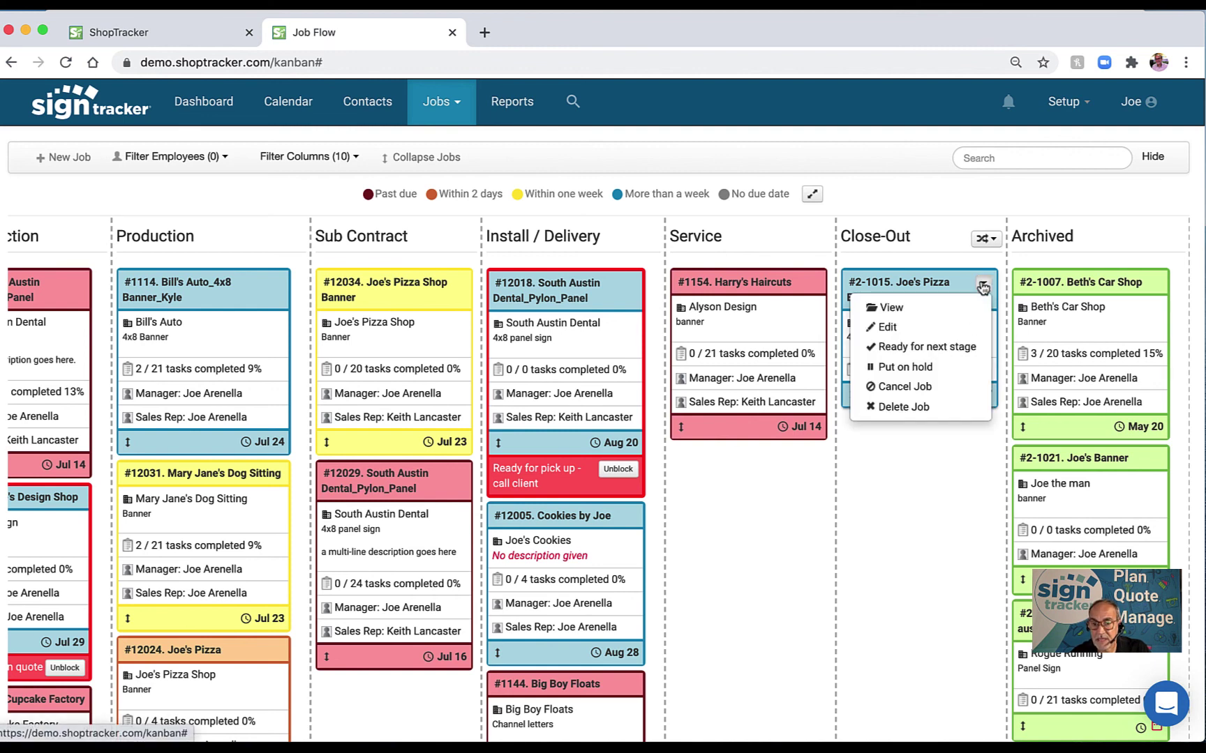
{"action": "left_click", "coordinate": [936, 364]}
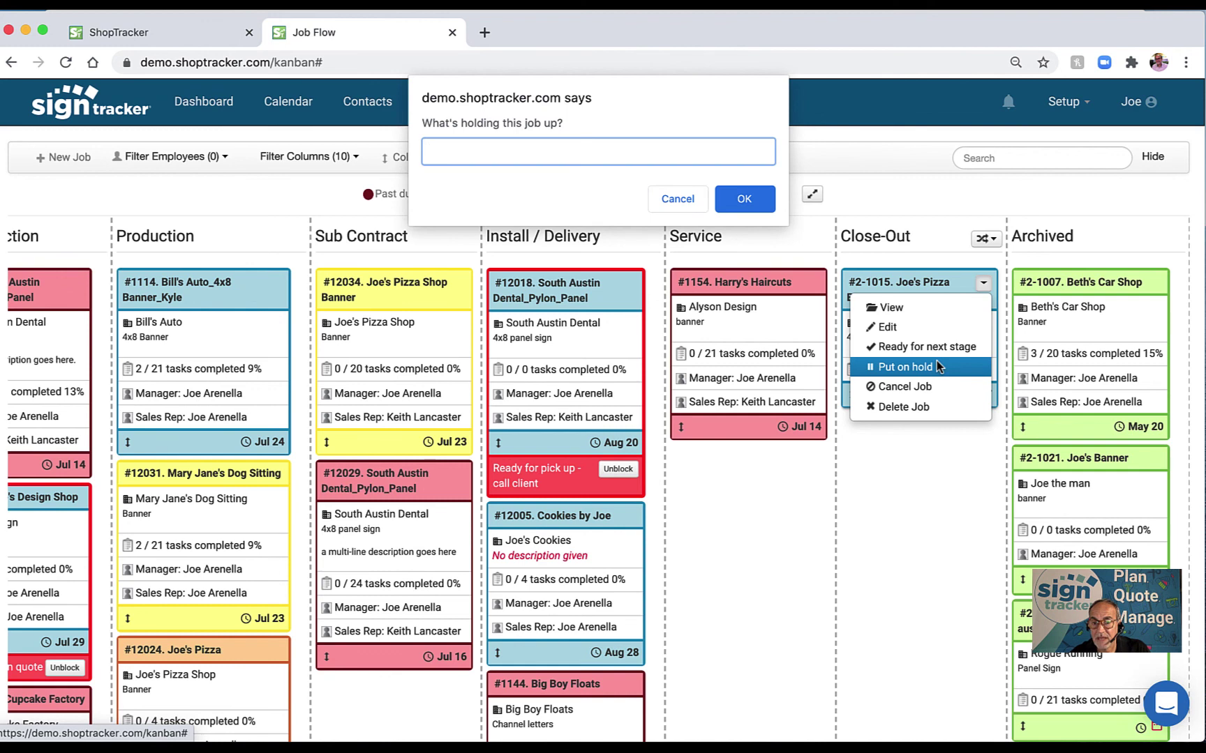
{"action": "type", "text": "inv"}
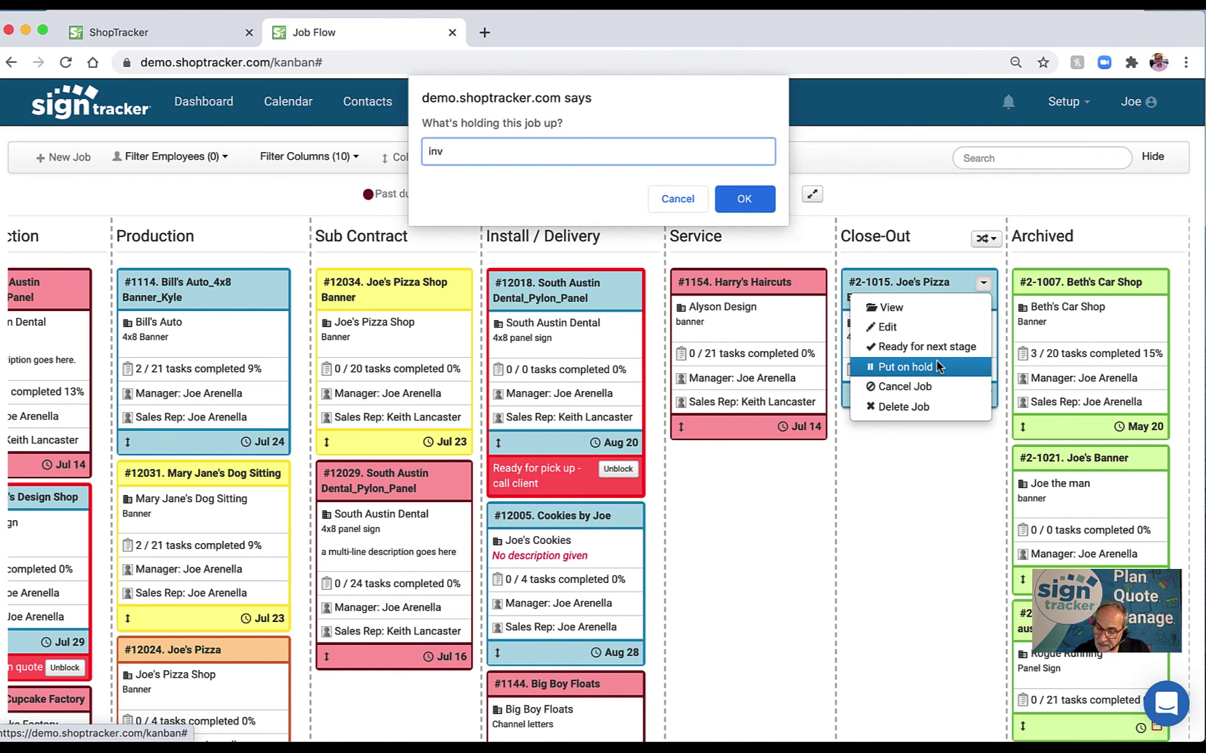
{"action": "type", "text": " 8/"}
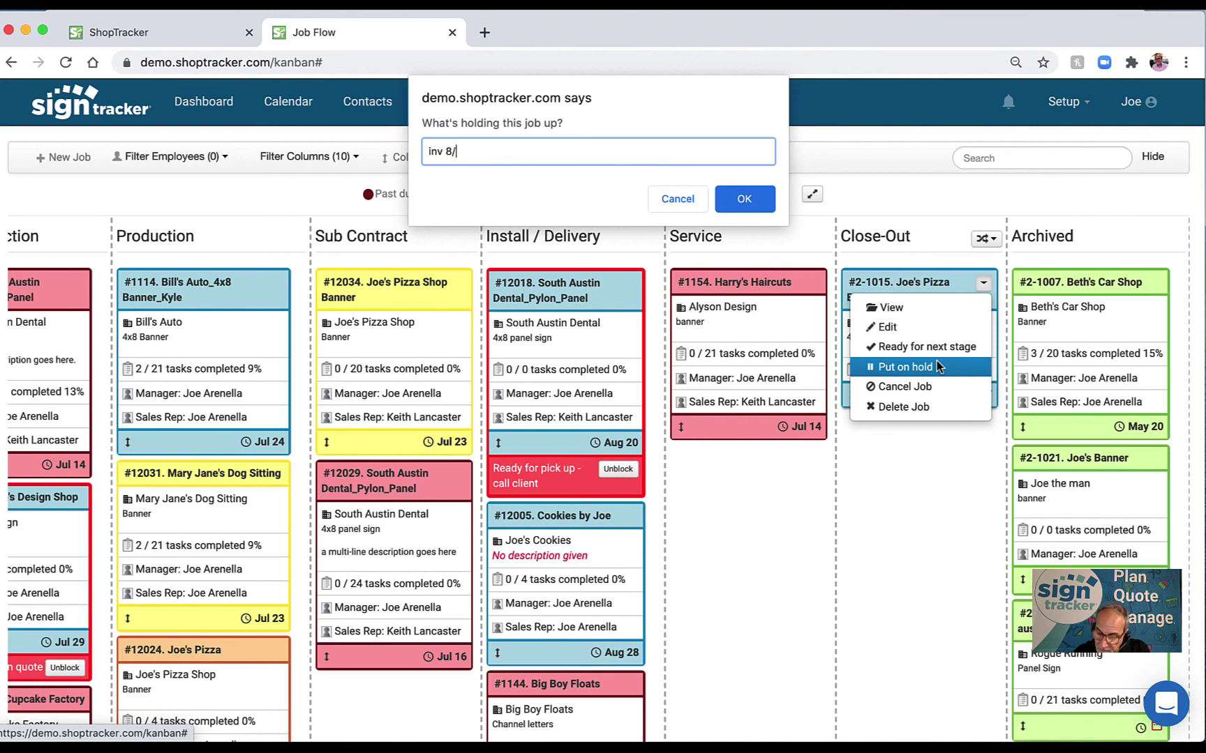
{"action": "type", "text": "17"}
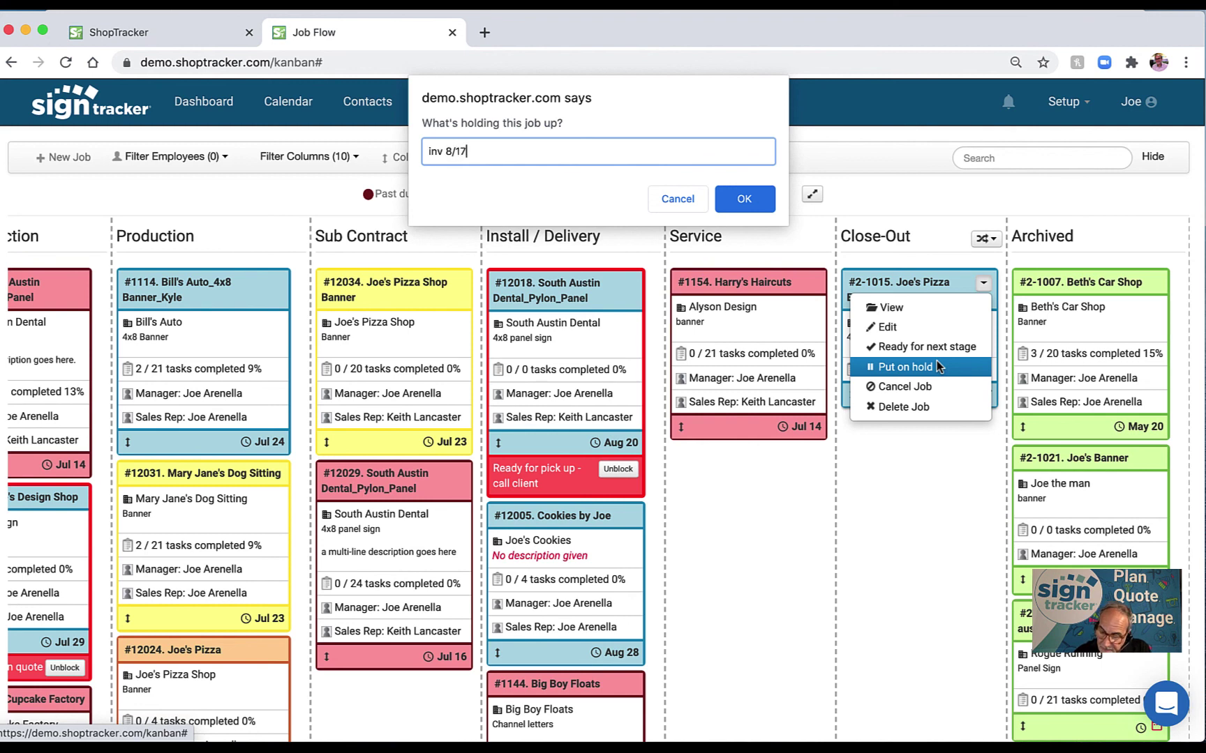
{"action": "left_click", "coordinate": [742, 203]}
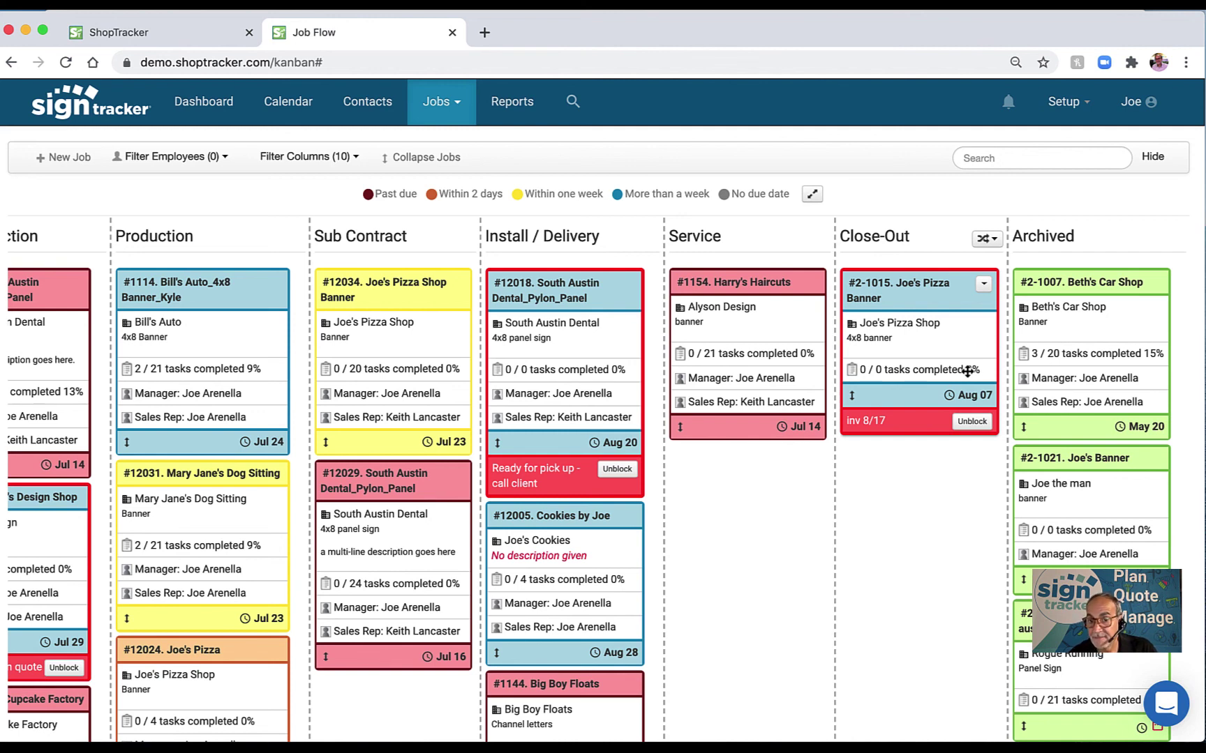
{"action": "left_click", "coordinate": [971, 421]}
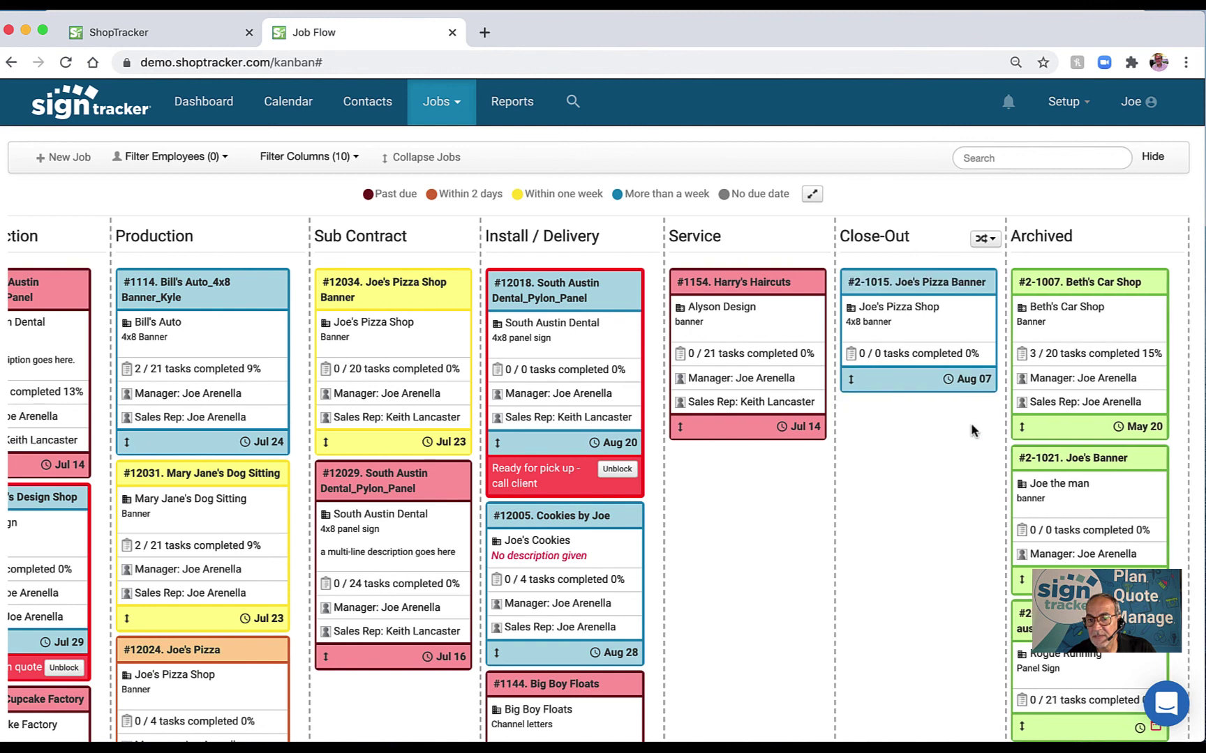
{"action": "left_click_drag", "start_coordinate": [920, 300], "coordinate": [1070, 289]}
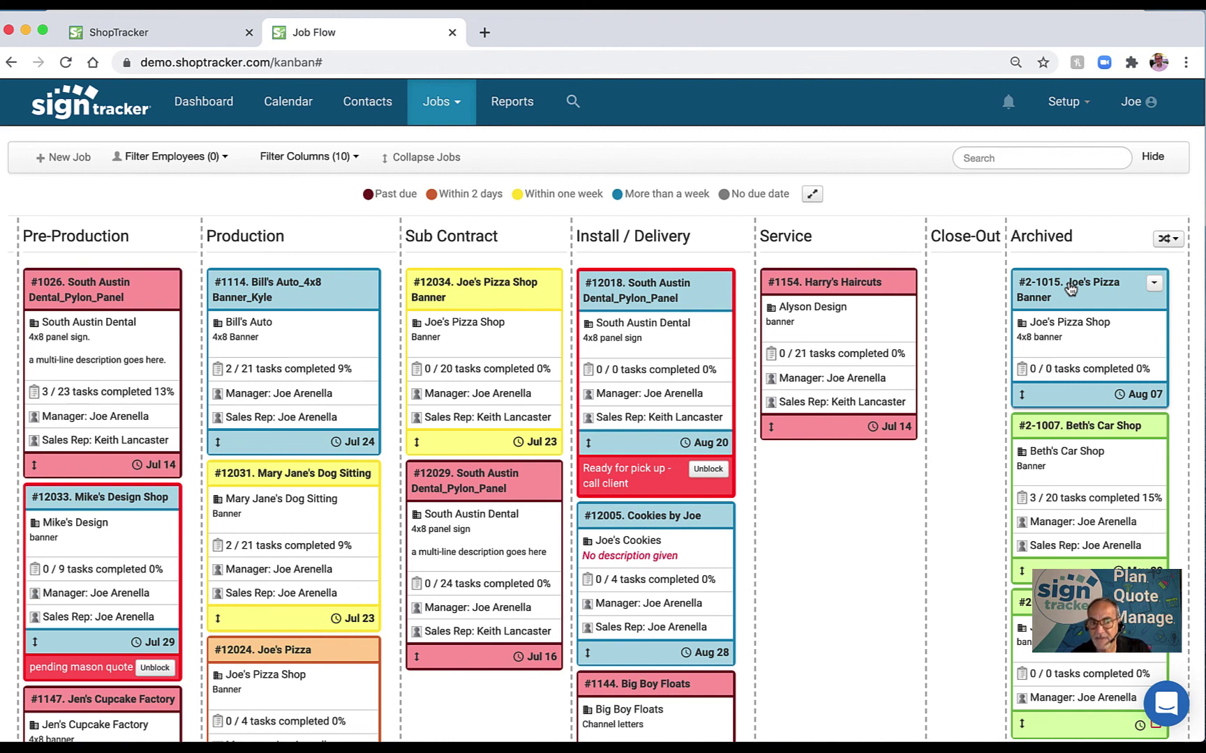
{"action": "left_click_drag", "start_coordinate": [1070, 289], "coordinate": [989, 291]}
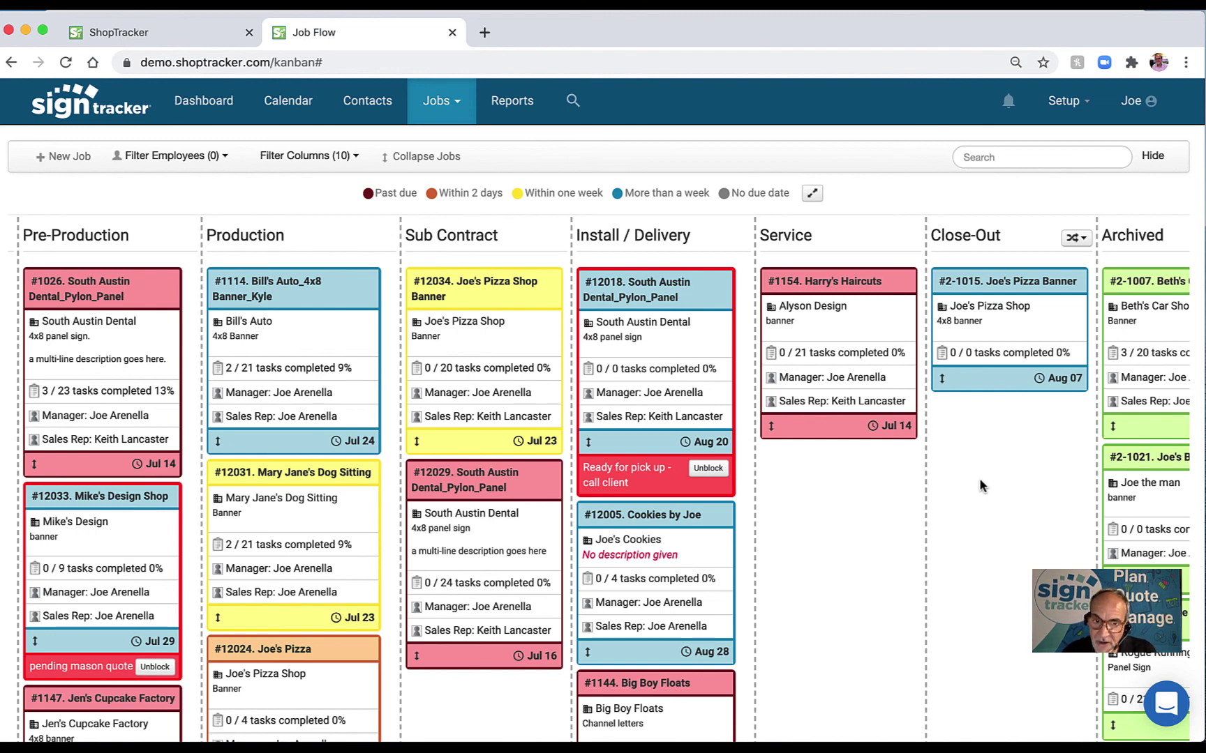
{"action": "scroll", "coordinate": [706, 432], "scroll_direction": "left", "scroll_amount": 5}
{"action": "scroll", "coordinate": [706, 432], "scroll_direction": "left", "scroll_amount": 5}
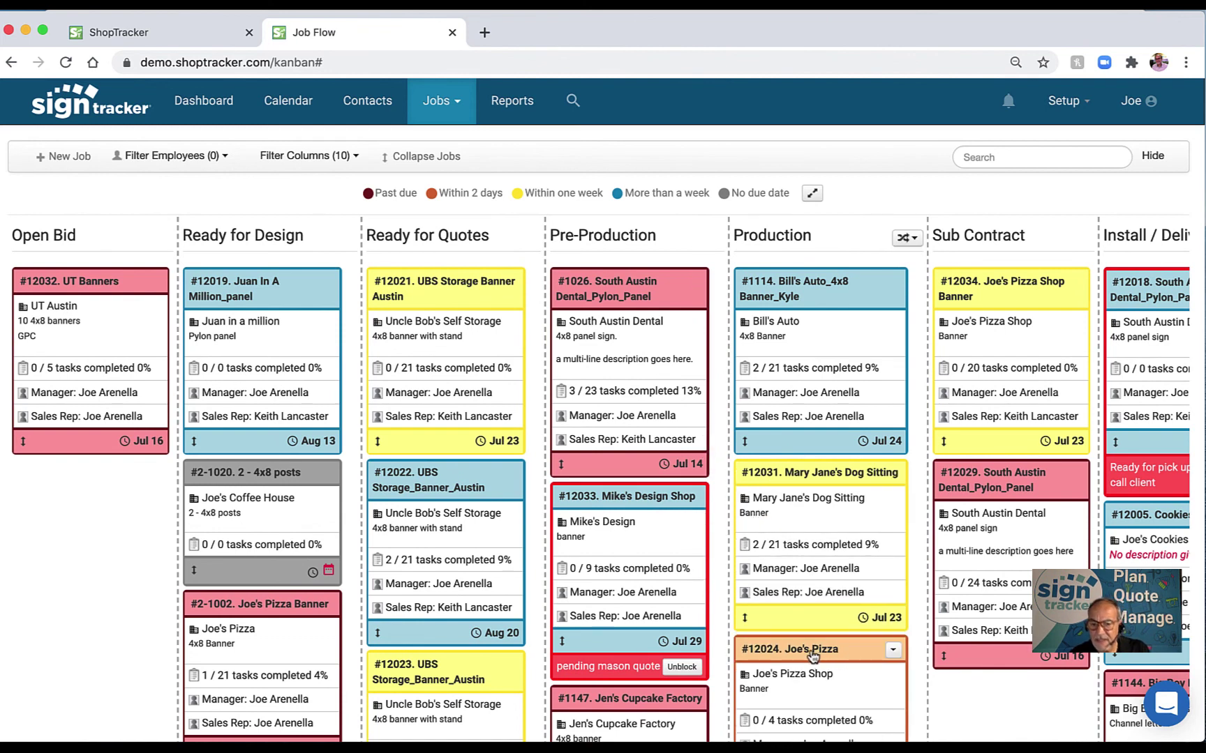
Drag the #12024 Joe's Pizza card to the top of the Production column.
{"action": "scroll", "coordinate": [818, 656], "scroll_direction": "up", "scroll_amount": 1}
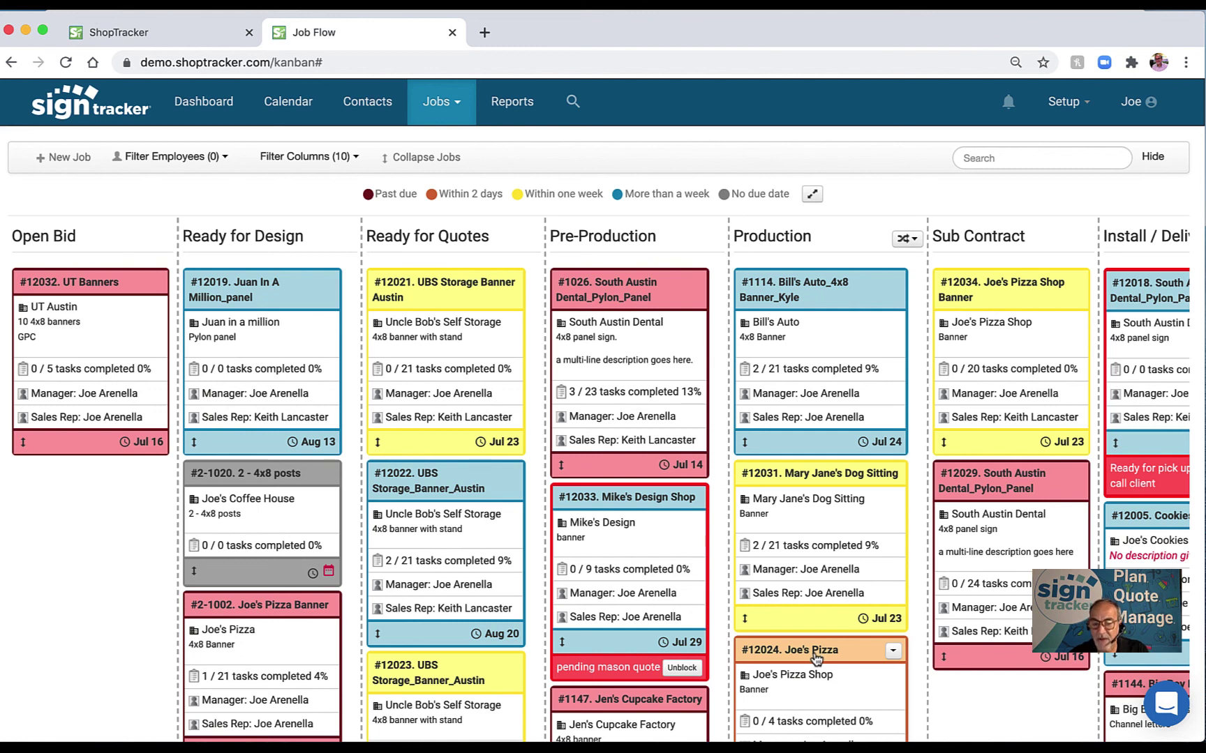
{"action": "left_click_drag", "start_coordinate": [815, 659], "coordinate": [810, 281]}
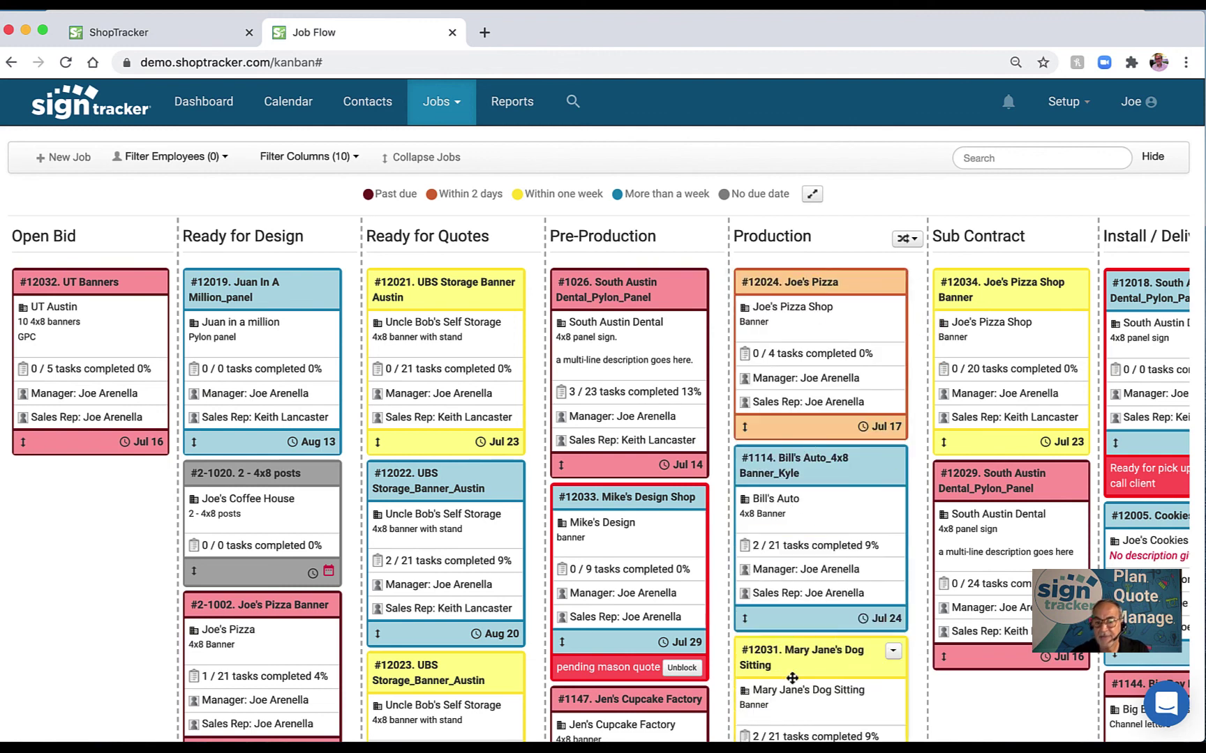
{"action": "scroll", "coordinate": [843, 656], "scroll_direction": "down", "scroll_amount": 2}
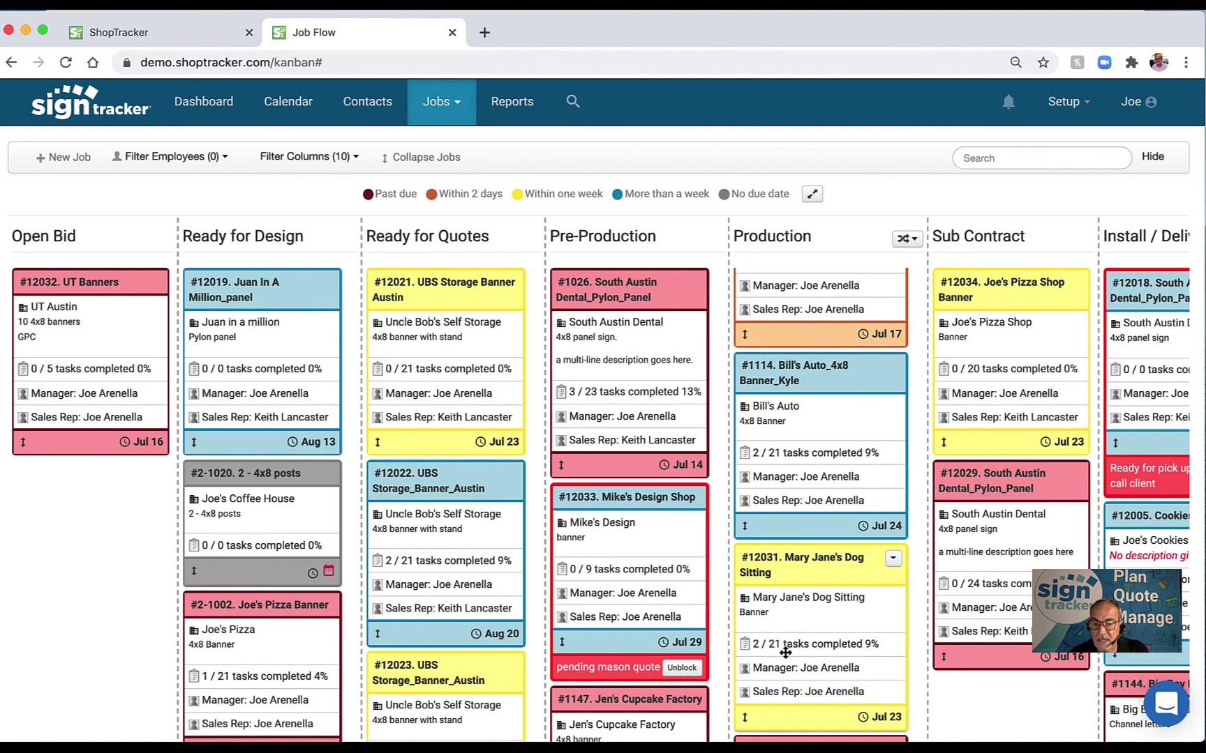
{"action": "scroll", "coordinate": [785, 653], "scroll_direction": "up", "scroll_amount": 2}
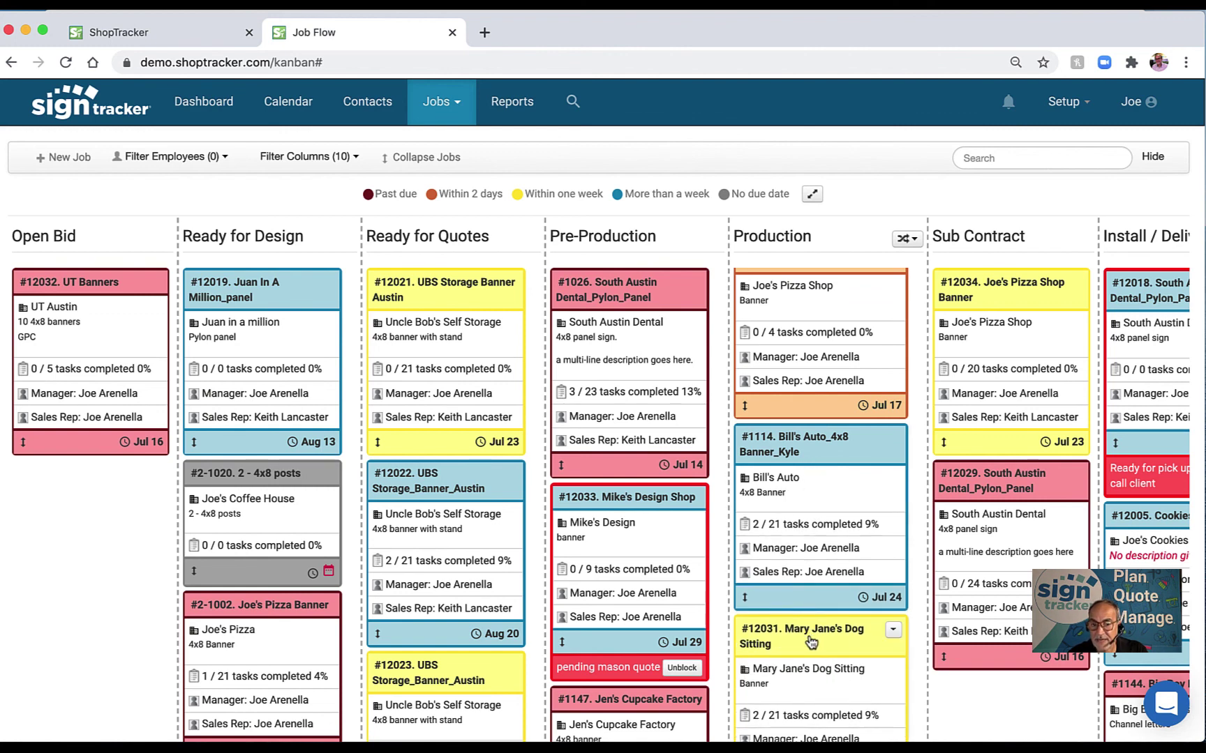
Drag Mary Jane's above Bill's Auto, #12023 above #12022, and Jen's Cupcake Factory under #1026.
{"action": "left_click_drag", "start_coordinate": [809, 636], "coordinate": [802, 460]}
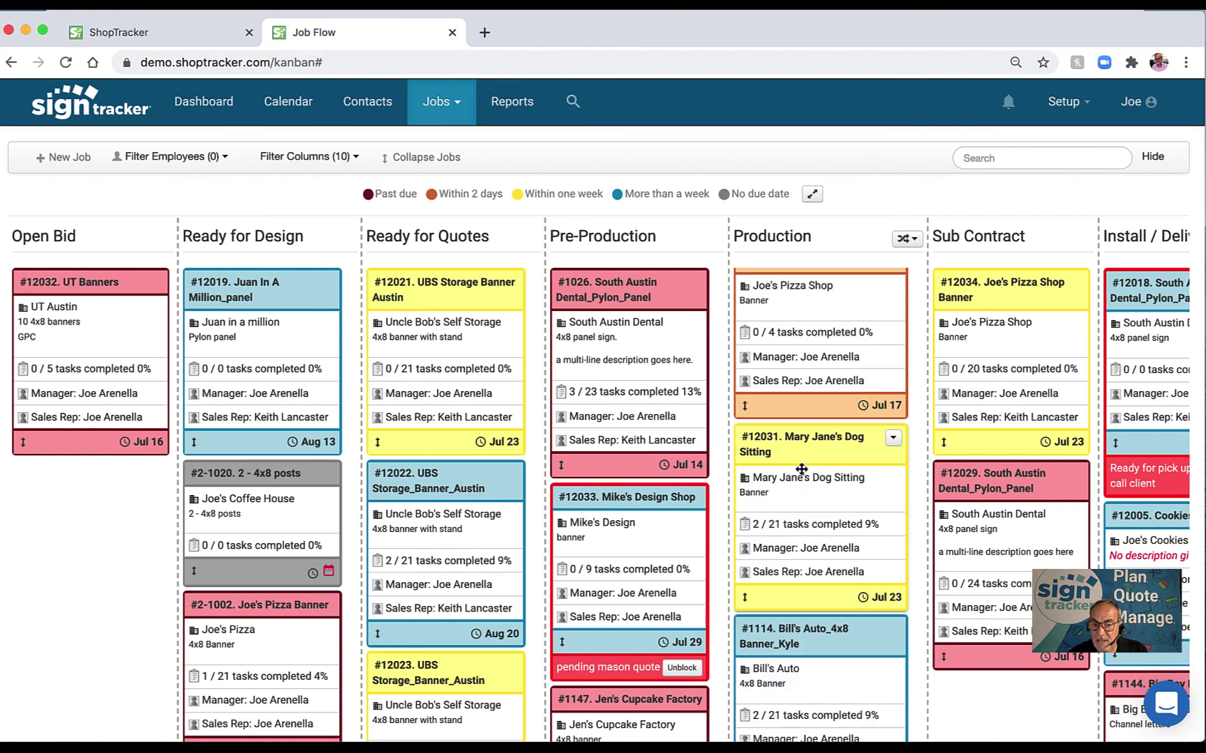
{"action": "scroll", "coordinate": [809, 530], "scroll_direction": "down", "scroll_amount": 2}
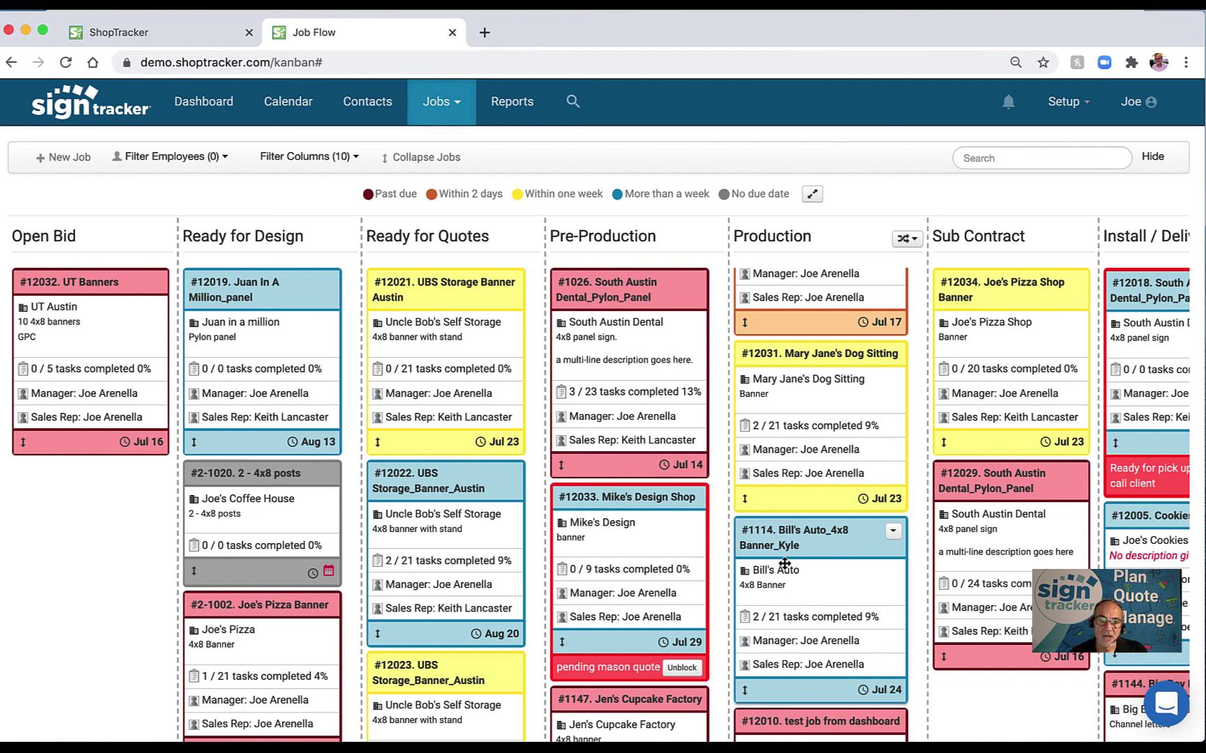
{"action": "scroll", "coordinate": [784, 563], "scroll_direction": "up", "scroll_amount": 3}
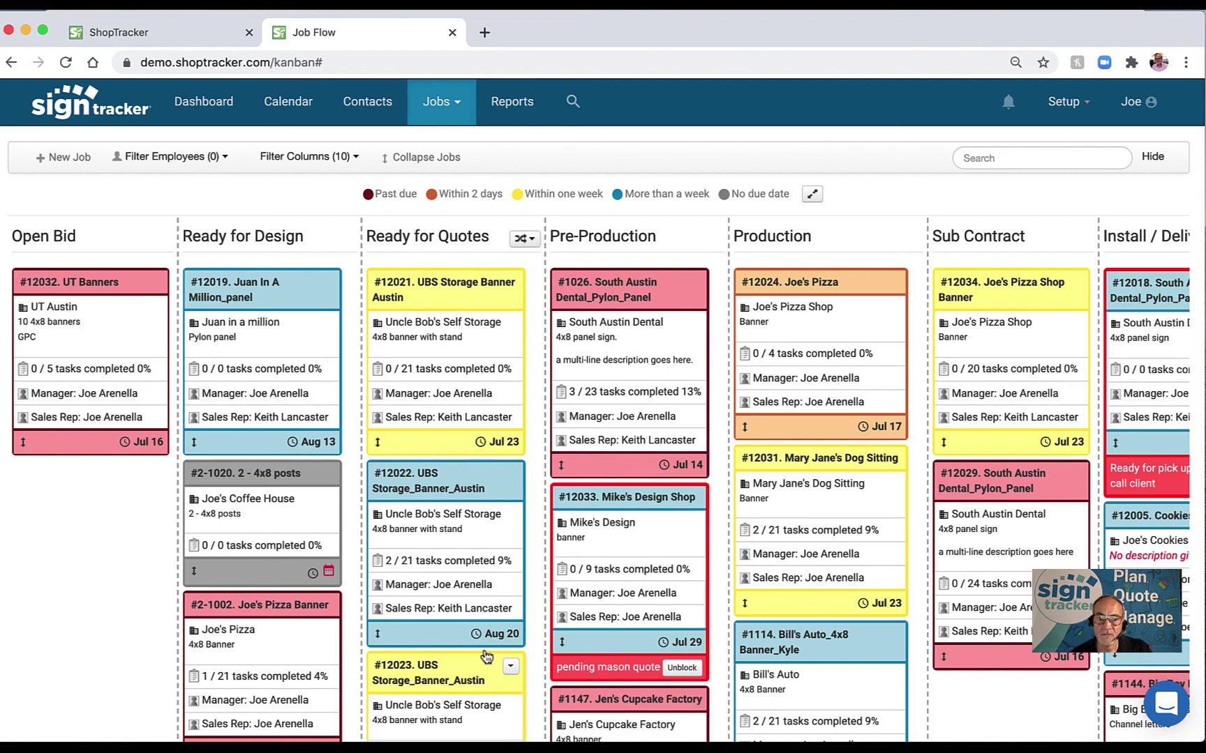
{"action": "left_click_drag", "start_coordinate": [483, 676], "coordinate": [492, 503]}
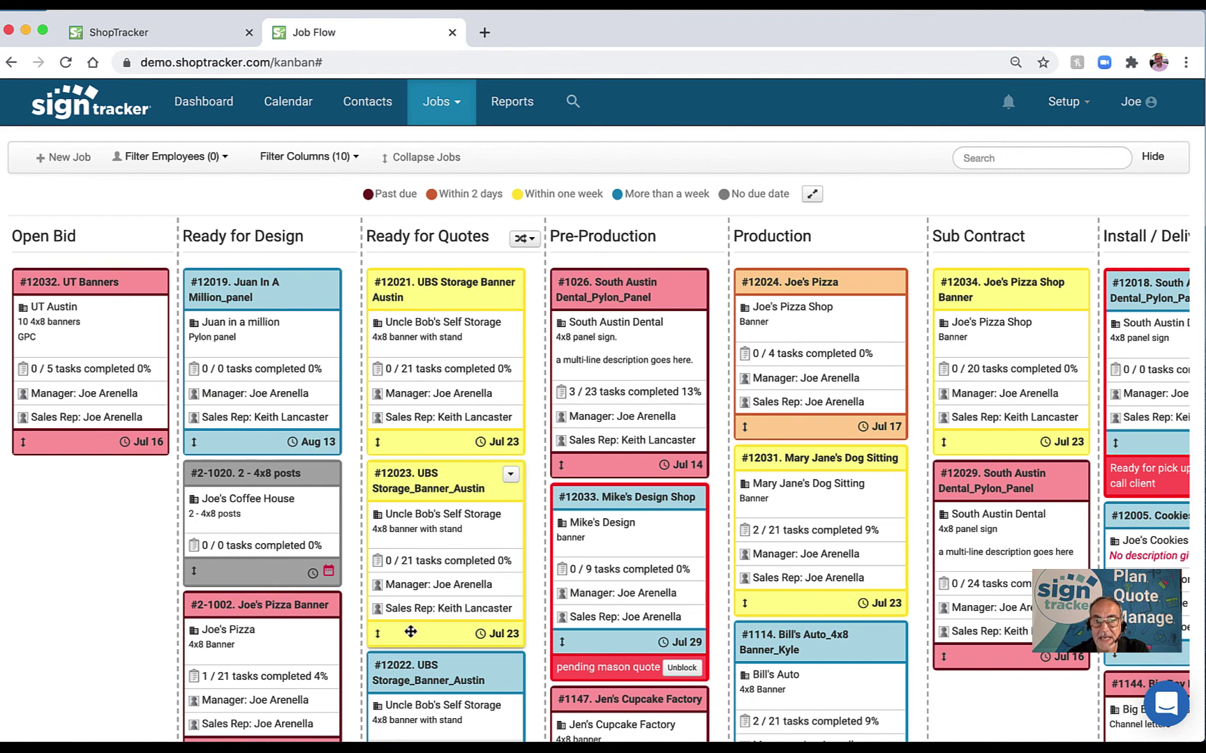
{"action": "left_click_drag", "start_coordinate": [600, 706], "coordinate": [616, 496]}
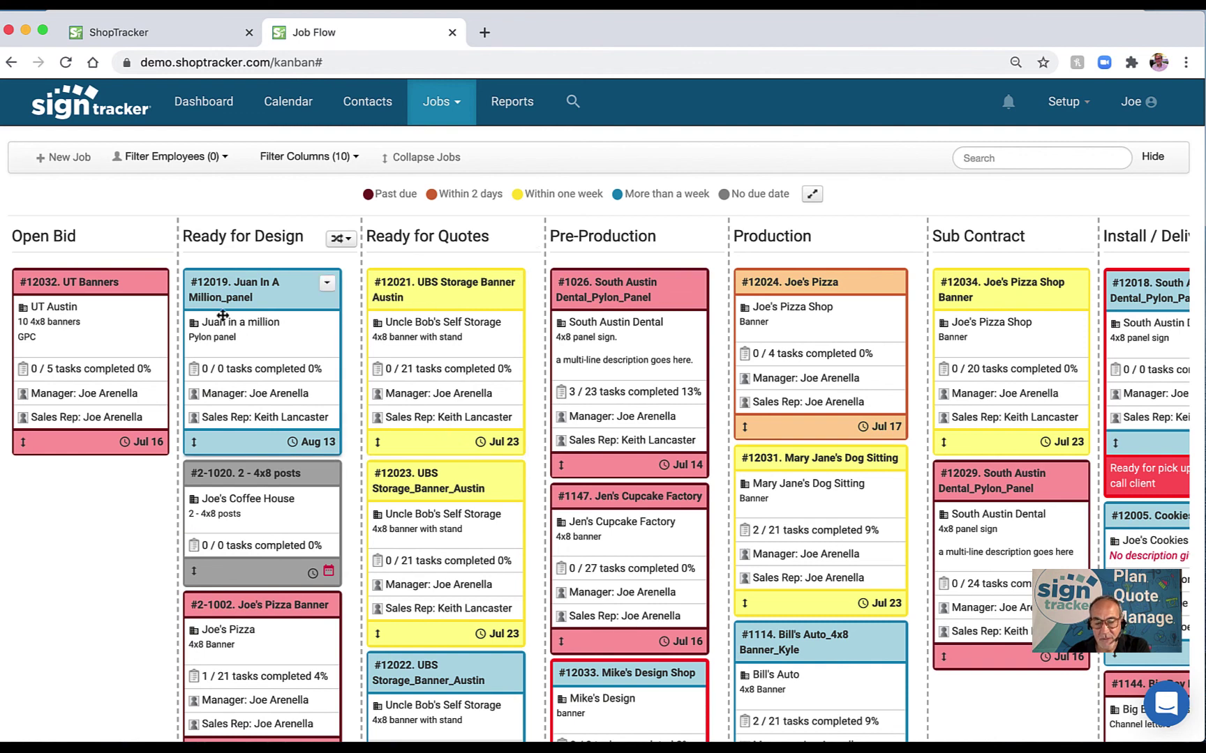
{"action": "left_click", "coordinate": [155, 285]}
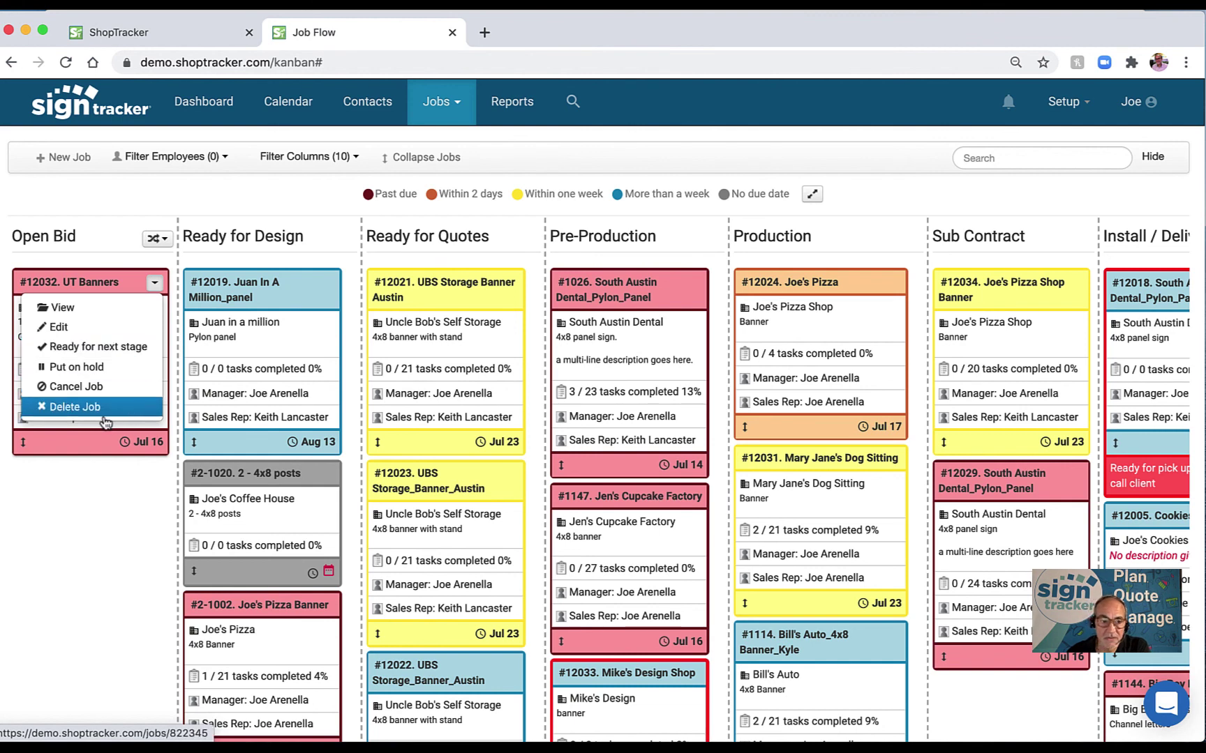
{"action": "left_click", "coordinate": [99, 501]}
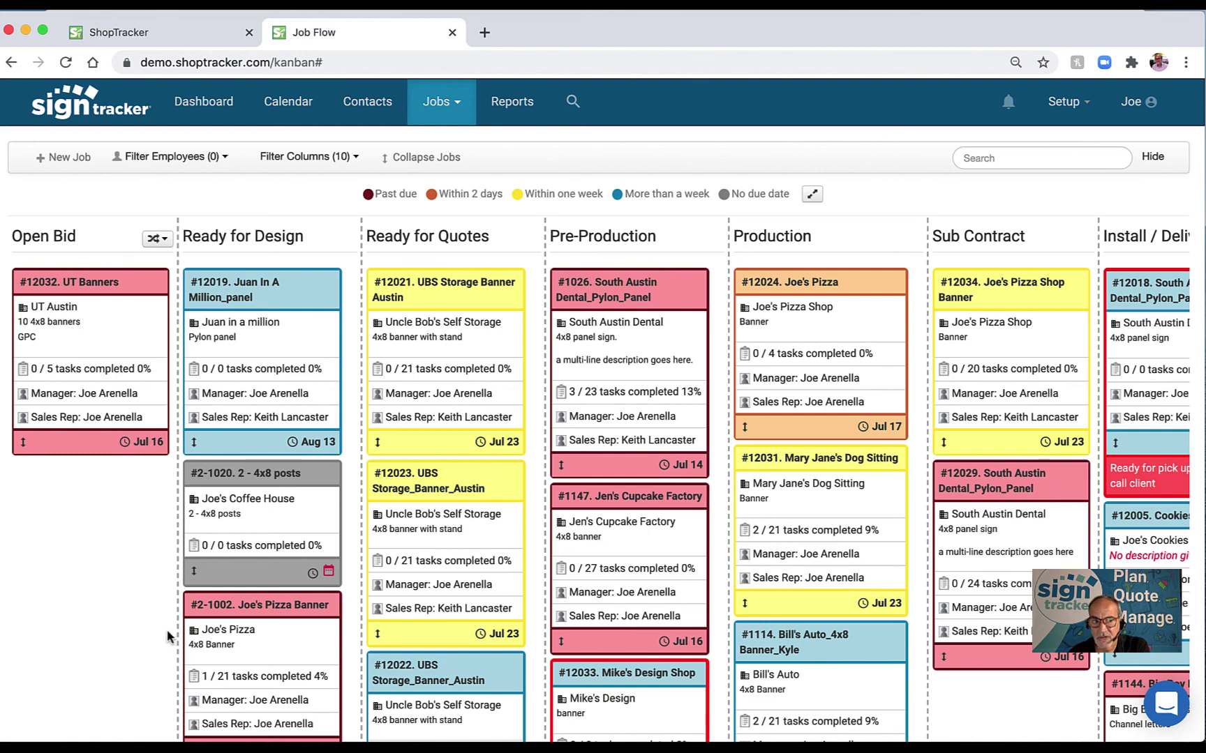
Close the Job Flow tab and open the Jobs menu from the top bar.
{"action": "left_click", "coordinate": [452, 33]}
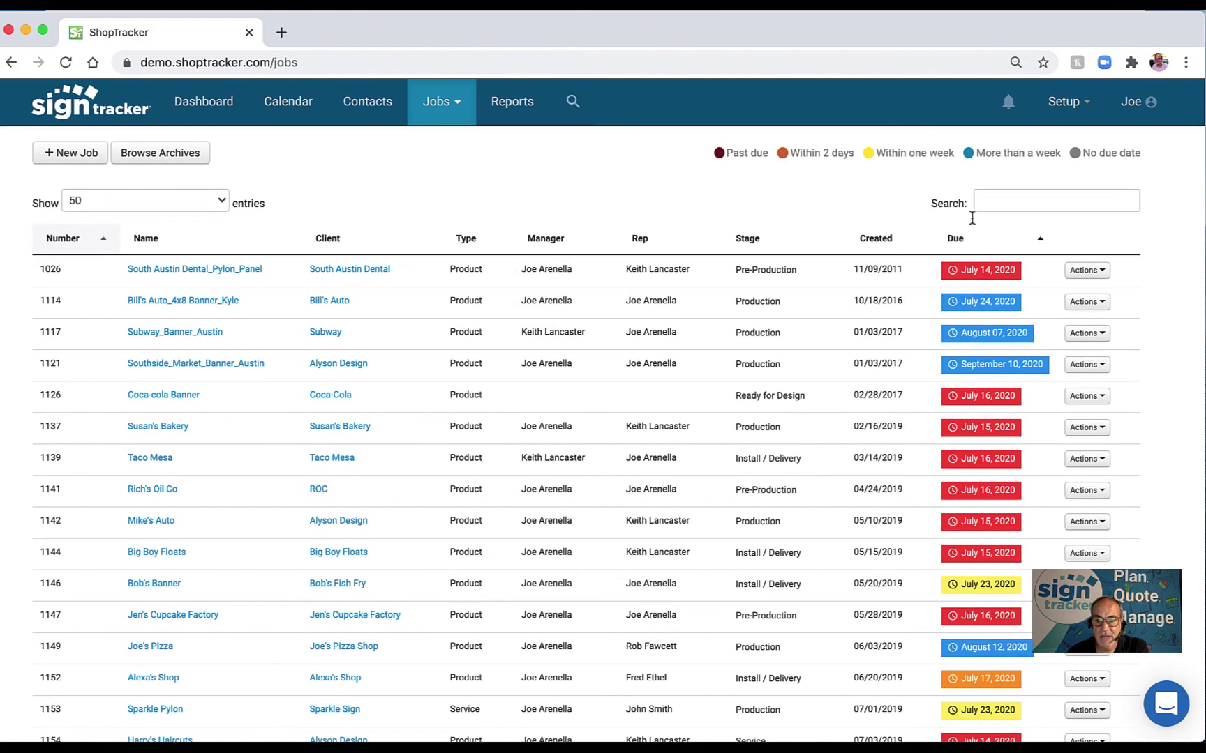
{"action": "left_click", "coordinate": [990, 200]}
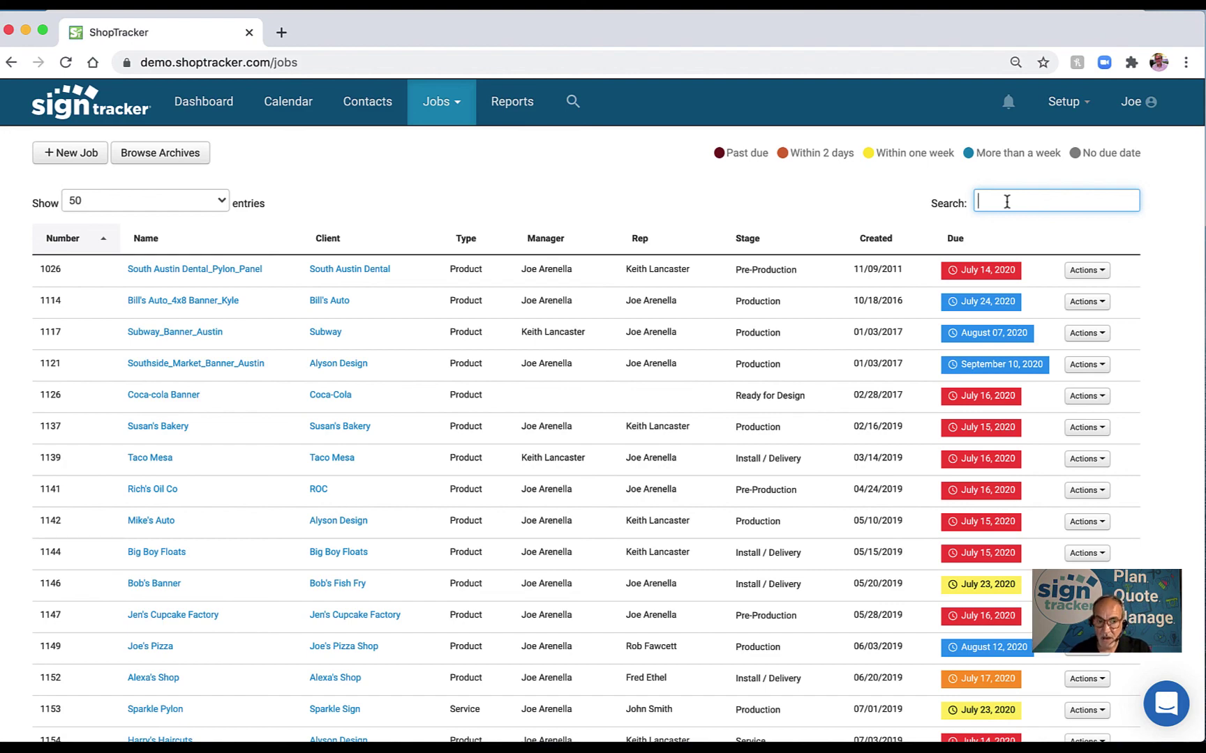
{"action": "scroll", "coordinate": [663, 262], "scroll_direction": "down", "scroll_amount": 3}
{"action": "scroll", "coordinate": [654, 277], "scroll_direction": "up", "scroll_amount": 3}
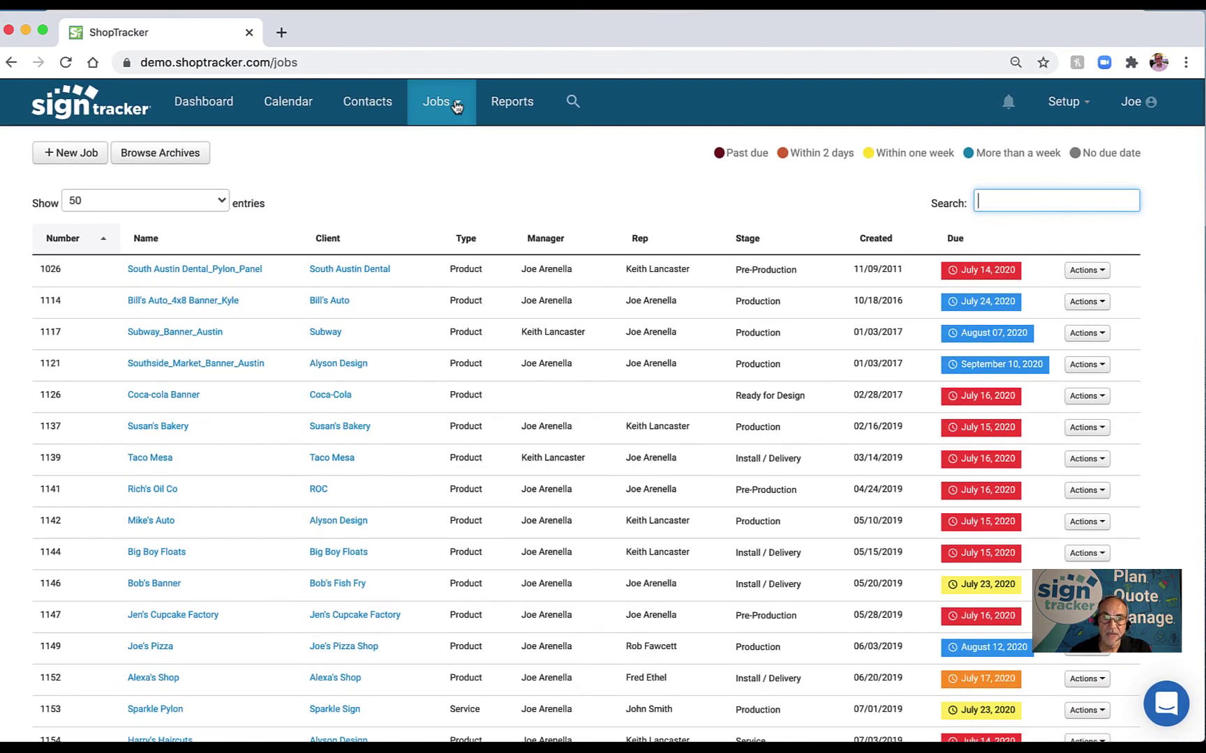
{"action": "left_click", "coordinate": [453, 104]}
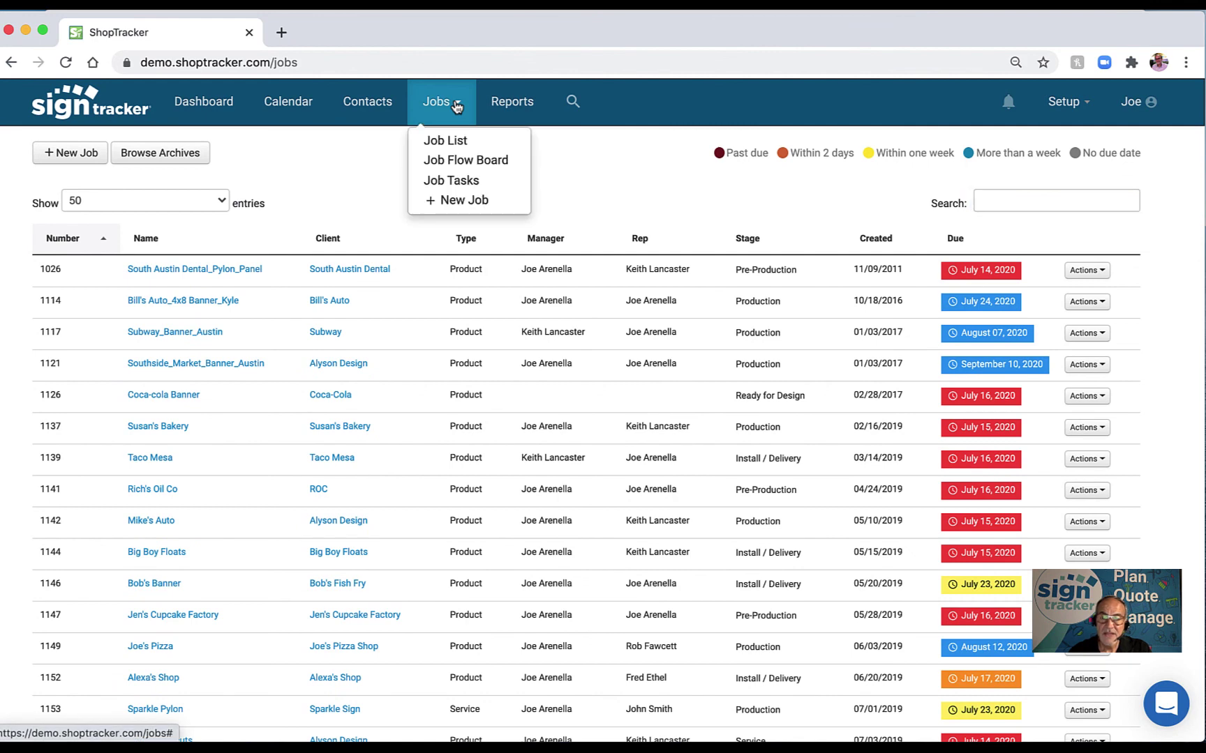
Open the Job Tasks page in a separate browser tab and switch to it.
{"action": "left_click", "coordinate": [450, 182], "text": "super"}
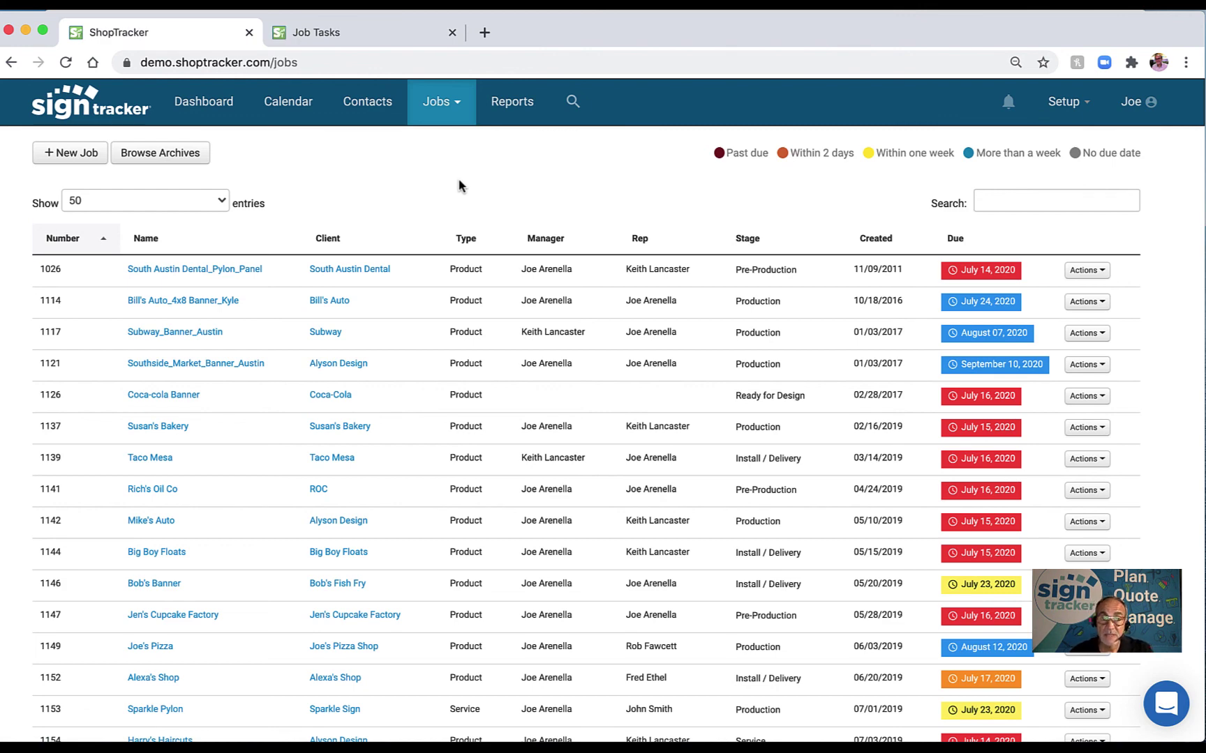
{"action": "left_click", "coordinate": [350, 33]}
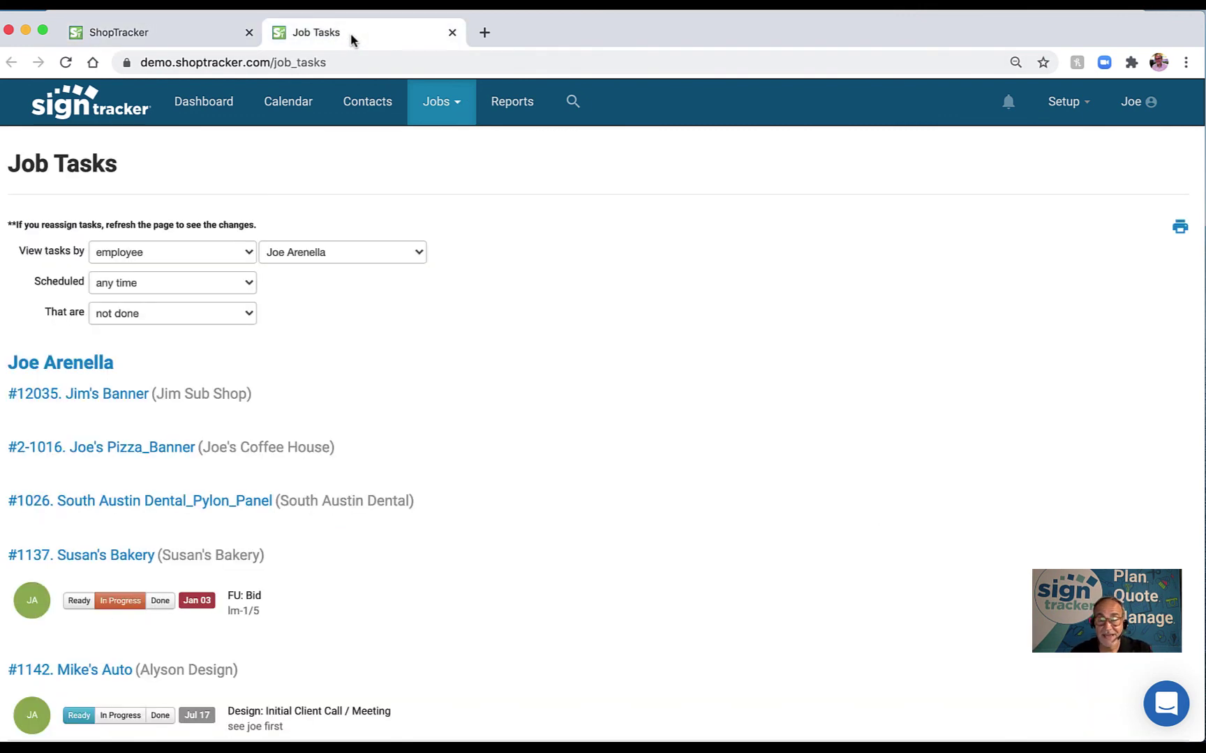
{"action": "left_click", "coordinate": [196, 32]}
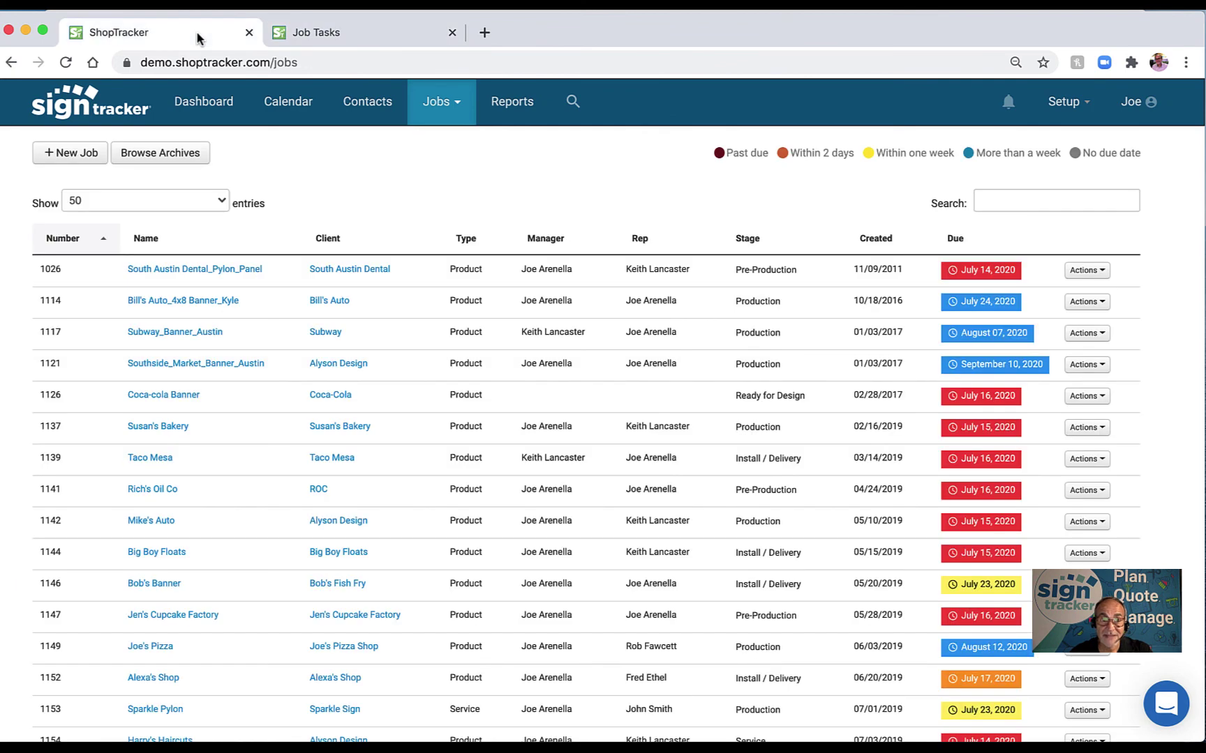
{"action": "left_click", "coordinate": [356, 37]}
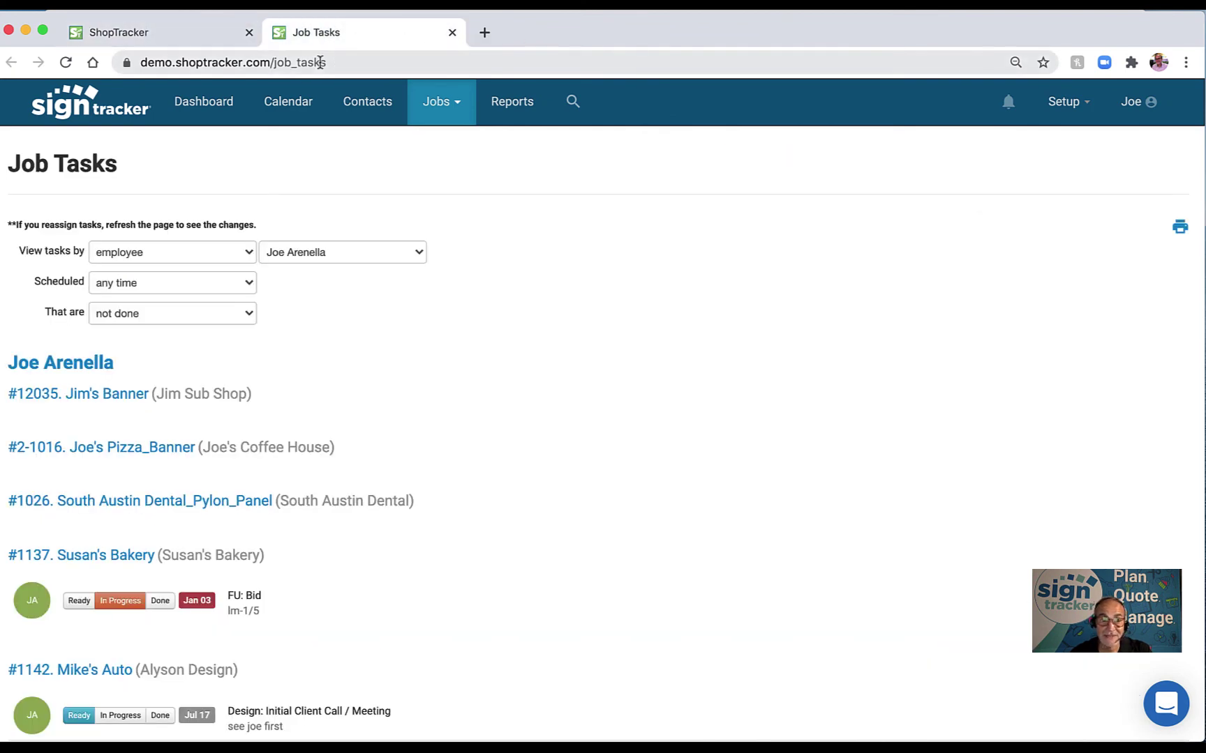
{"action": "left_click", "coordinate": [180, 39]}
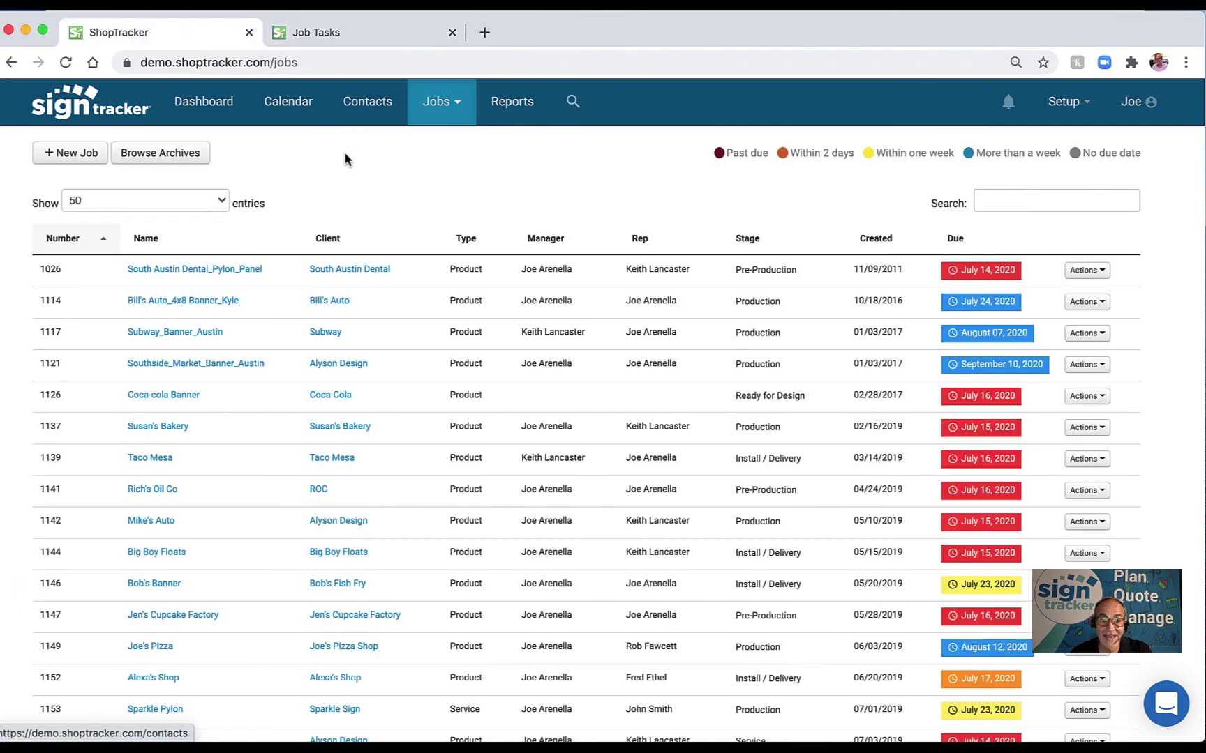
{"action": "left_click", "coordinate": [372, 33]}
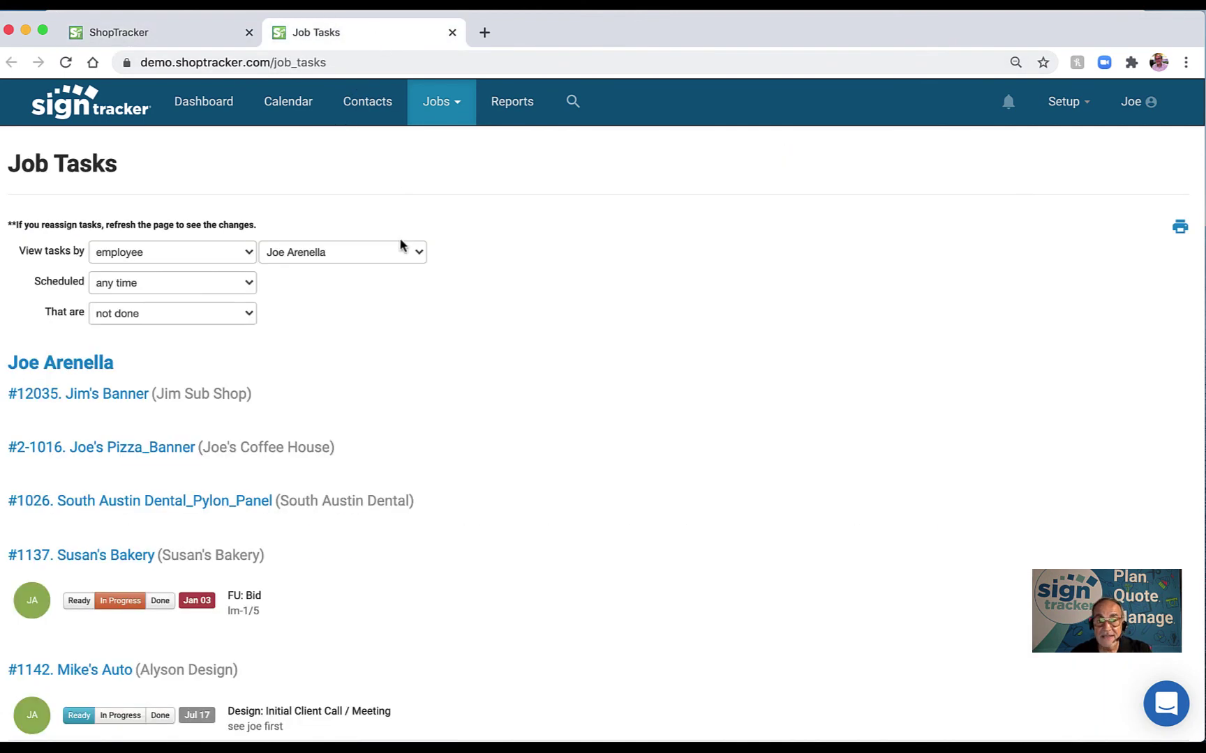
Keep the same employee selected and scroll through their unfinished tasks grouped by job.
{"action": "left_click", "coordinate": [335, 257]}
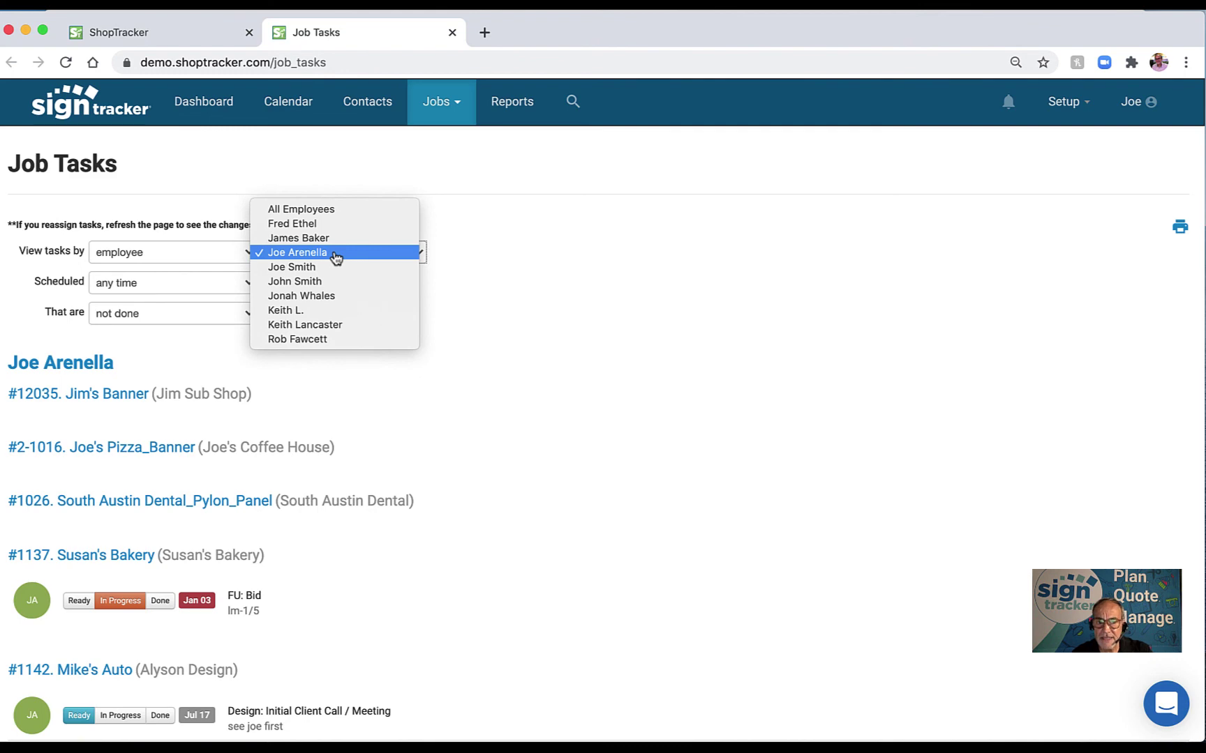
{"action": "left_click", "coordinate": [335, 256]}
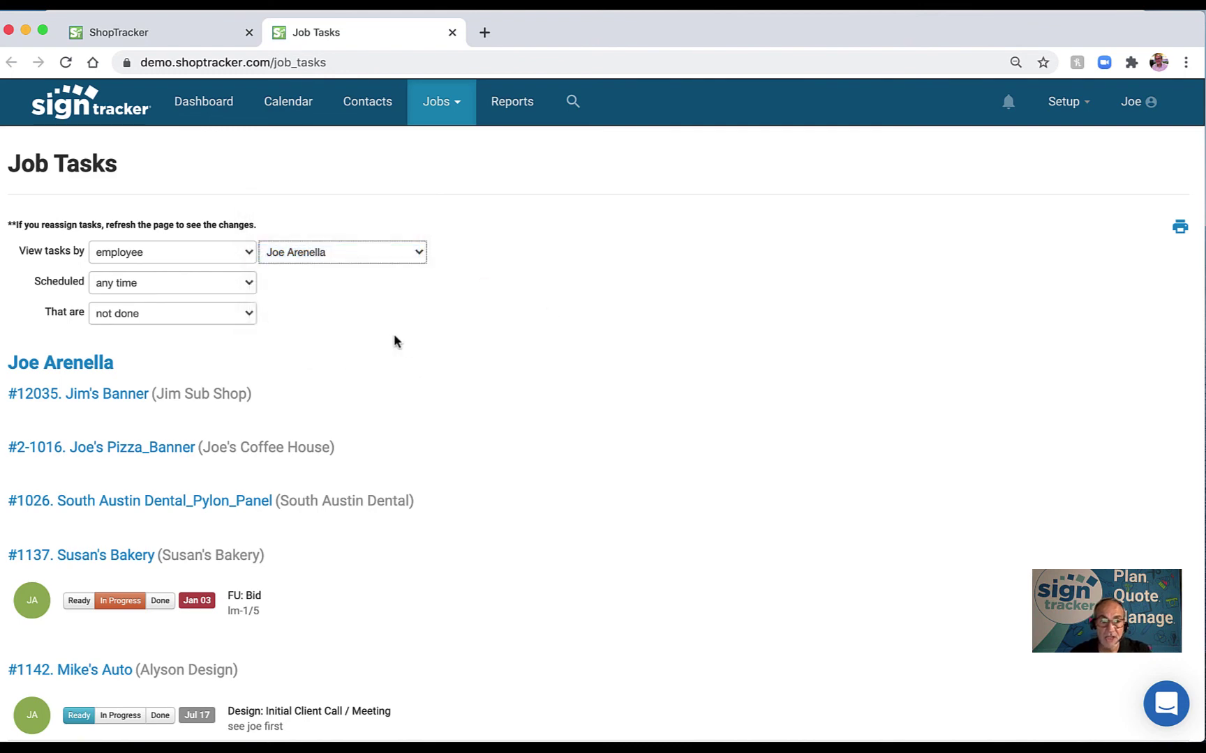
{"action": "scroll", "coordinate": [395, 336], "scroll_direction": "down", "scroll_amount": 5}
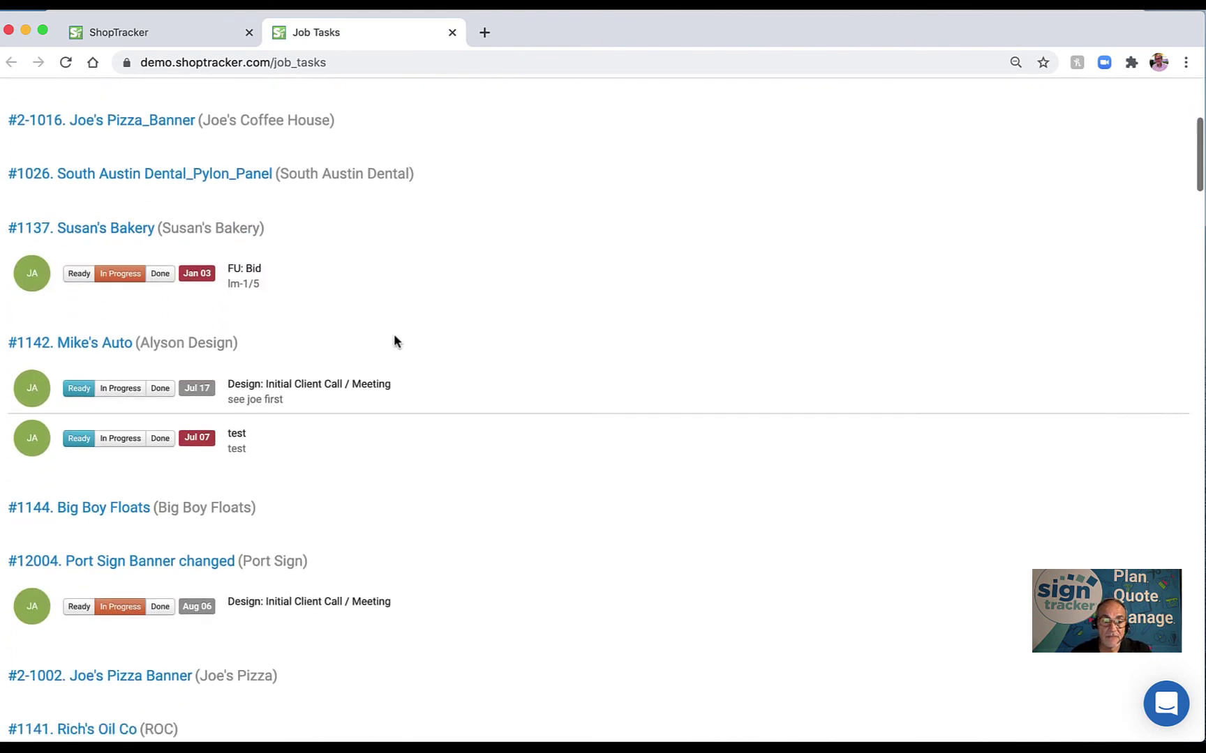
{"action": "scroll", "coordinate": [394, 335], "scroll_direction": "up", "scroll_amount": 5}
{"action": "scroll", "coordinate": [394, 336], "scroll_direction": "down", "scroll_amount": 10}
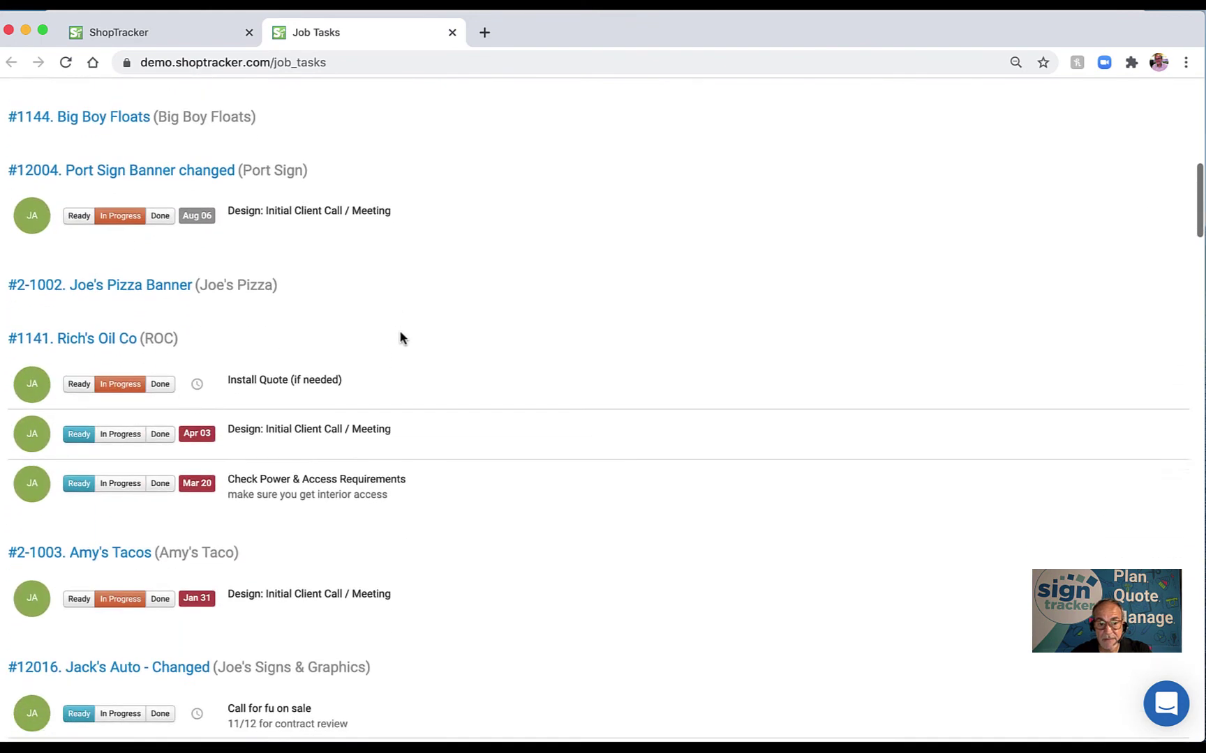
{"action": "scroll", "coordinate": [400, 338], "scroll_direction": "down", "scroll_amount": 4}
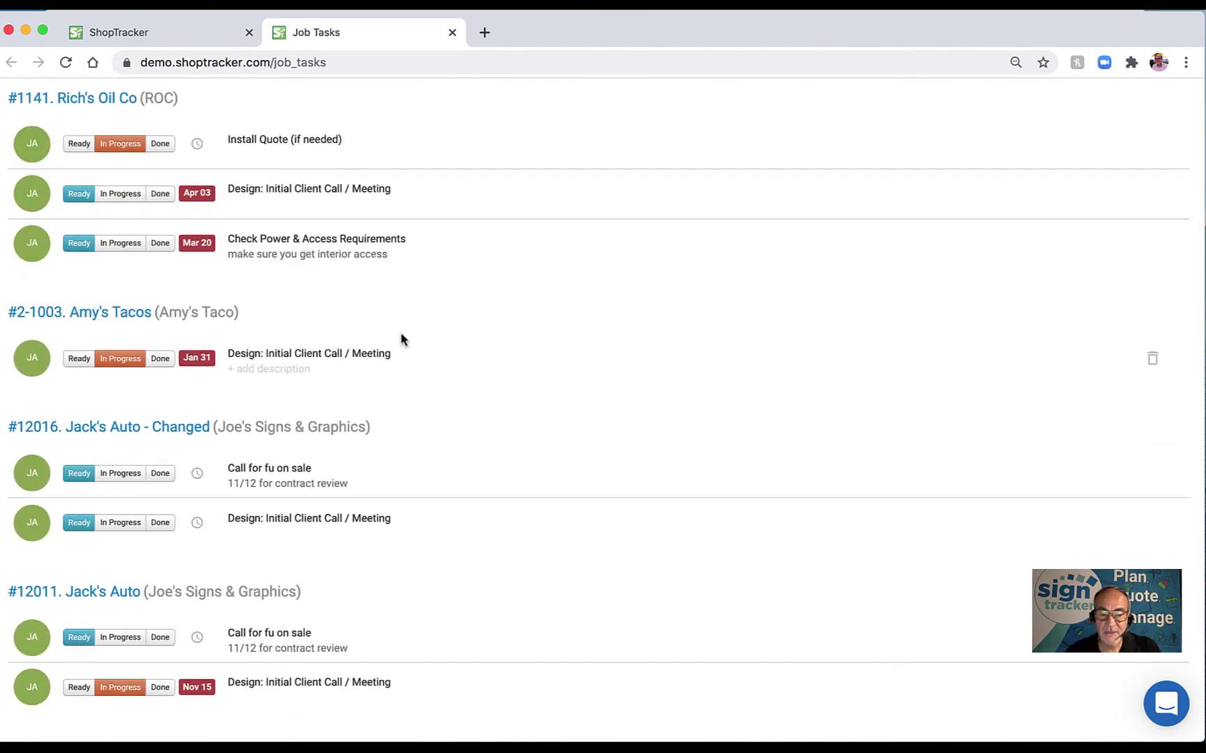
{"action": "scroll", "coordinate": [401, 339], "scroll_direction": "up", "scroll_amount": 15}
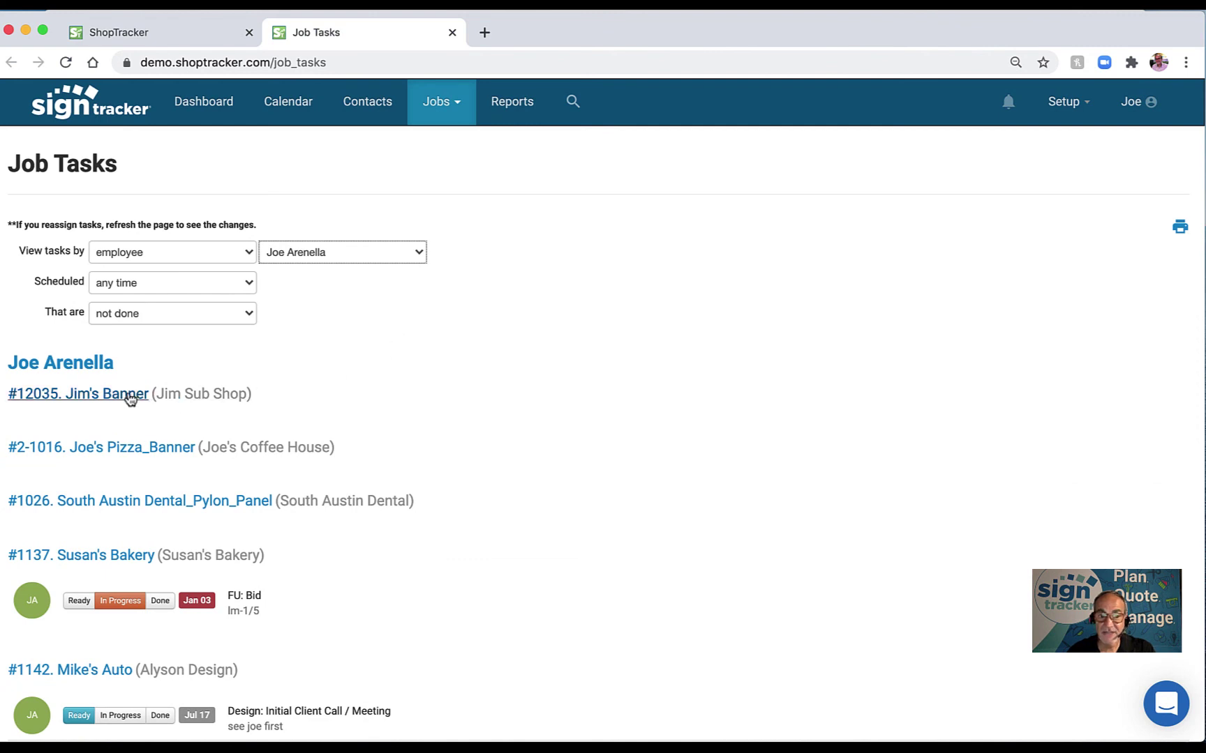
Keep Scheduled on 'any time' and set the 'That are' filter to 'have any status'.
{"action": "left_click", "coordinate": [213, 287]}
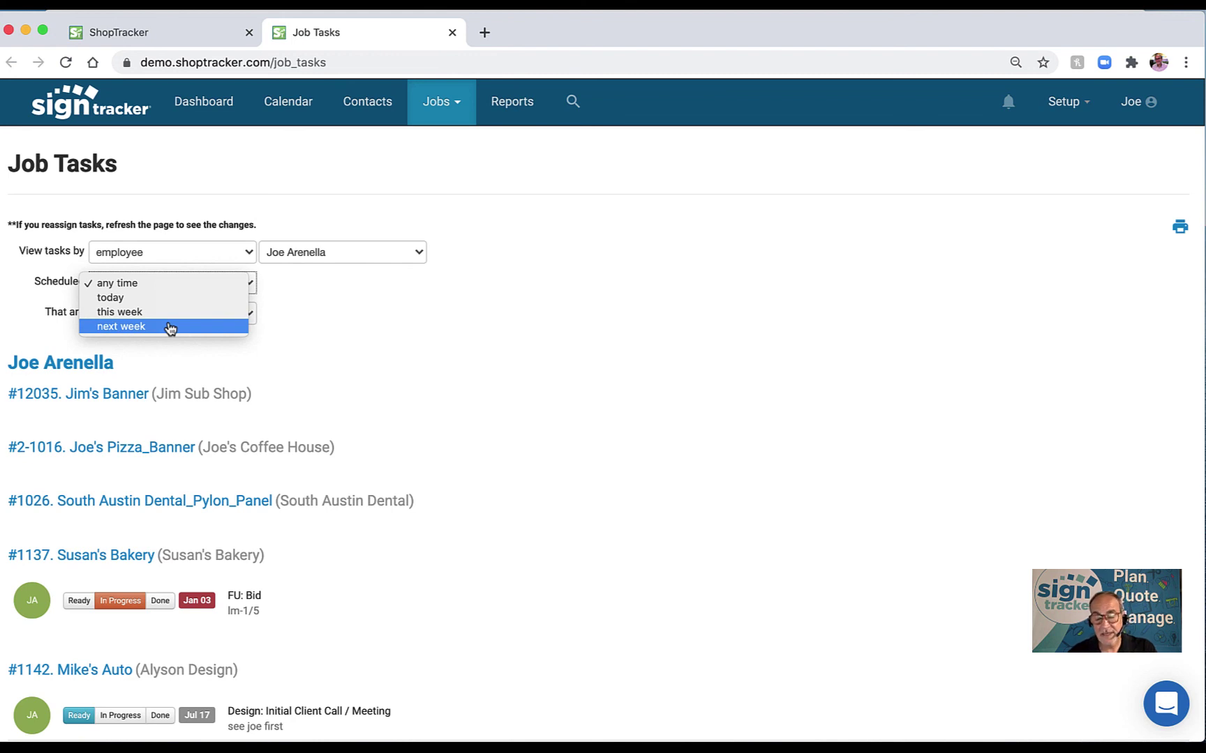
{"action": "left_click", "coordinate": [186, 286]}
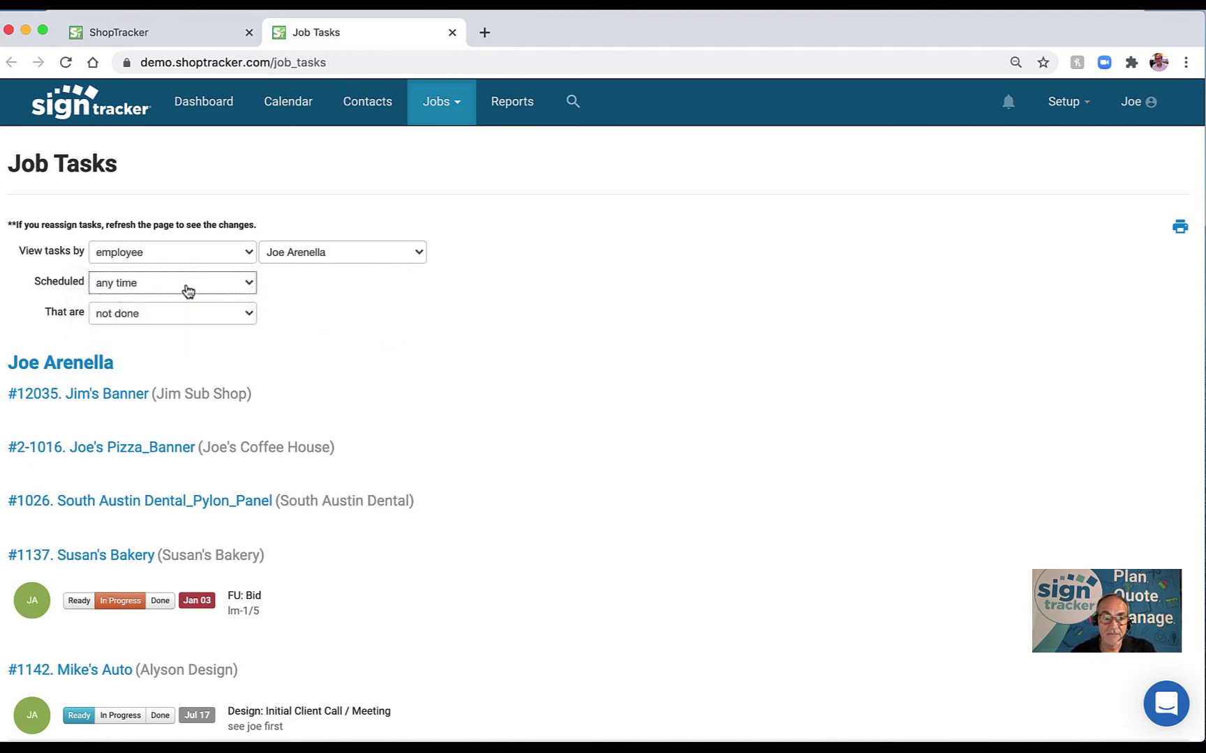
{"action": "left_click", "coordinate": [161, 322]}
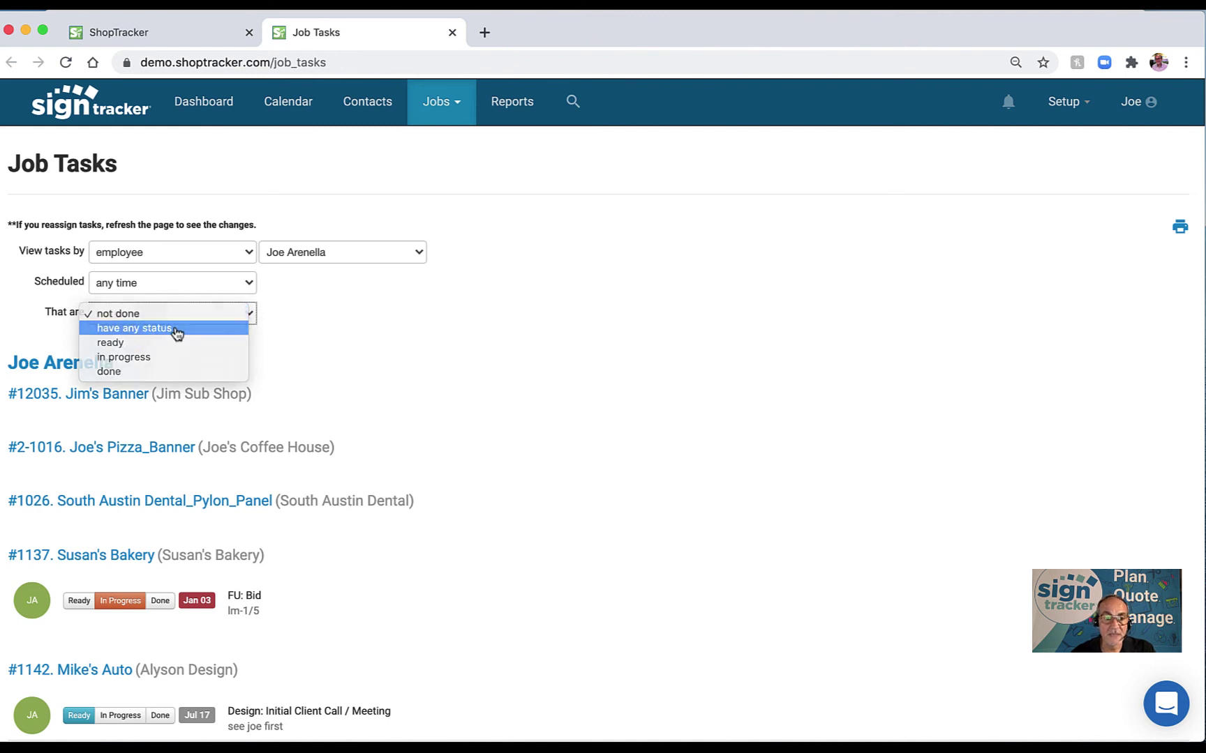
{"action": "left_click", "coordinate": [177, 332]}
{"action": "scroll", "coordinate": [475, 411], "scroll_direction": "down", "scroll_amount": 3}
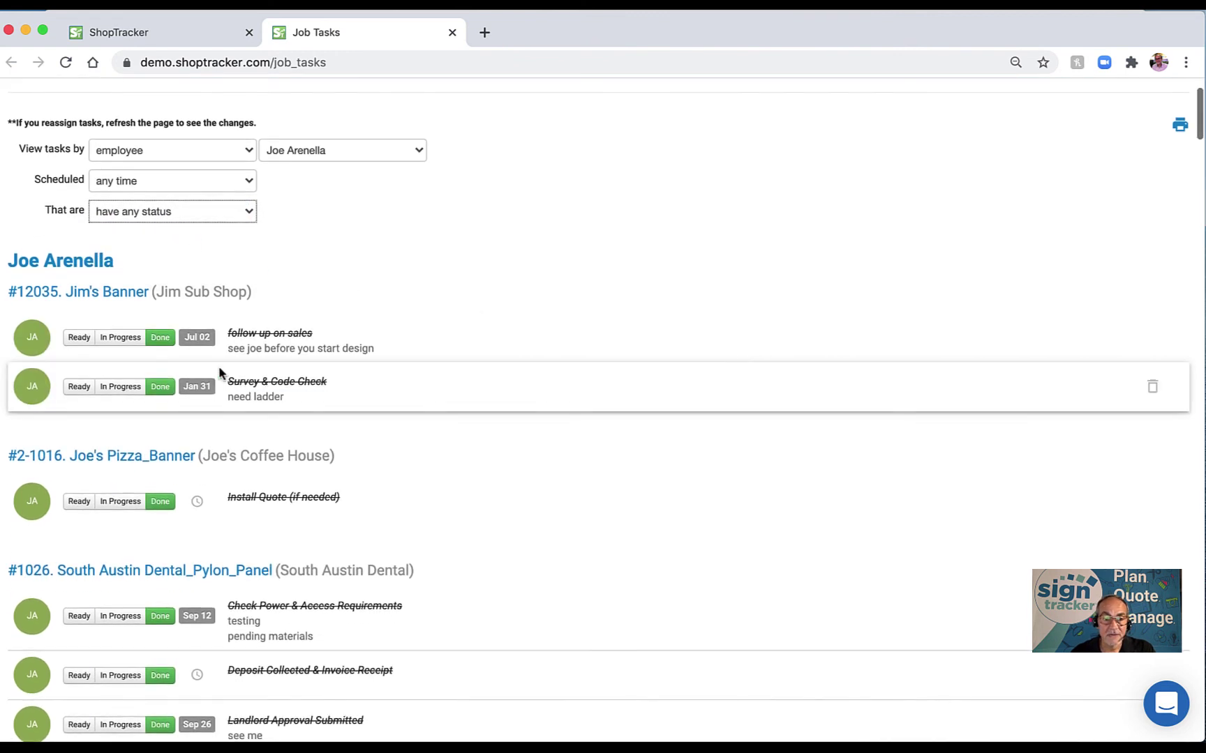
{"action": "scroll", "coordinate": [309, 434], "scroll_direction": "up", "scroll_amount": 3}
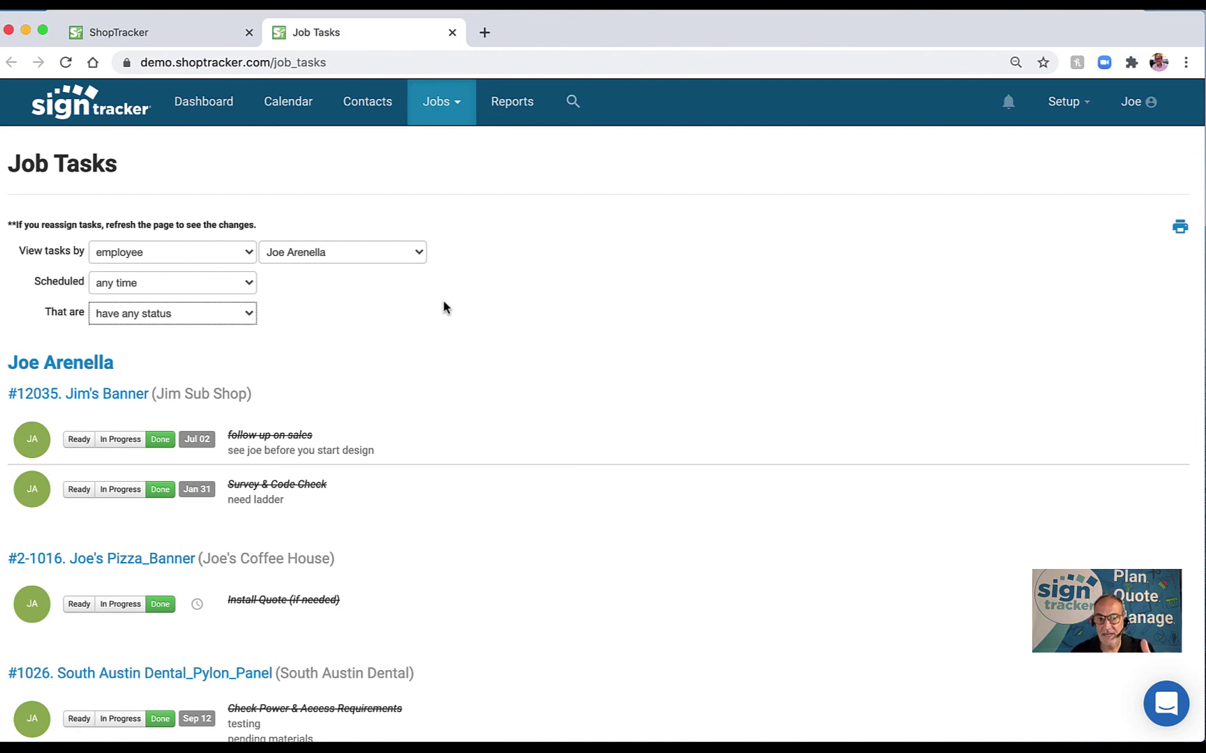
Switch the employee filter to 'All Employees' and toggle the first task to In Progress and back to Done.
{"action": "left_click", "coordinate": [394, 255]}
{"action": "left_click", "coordinate": [393, 217]}
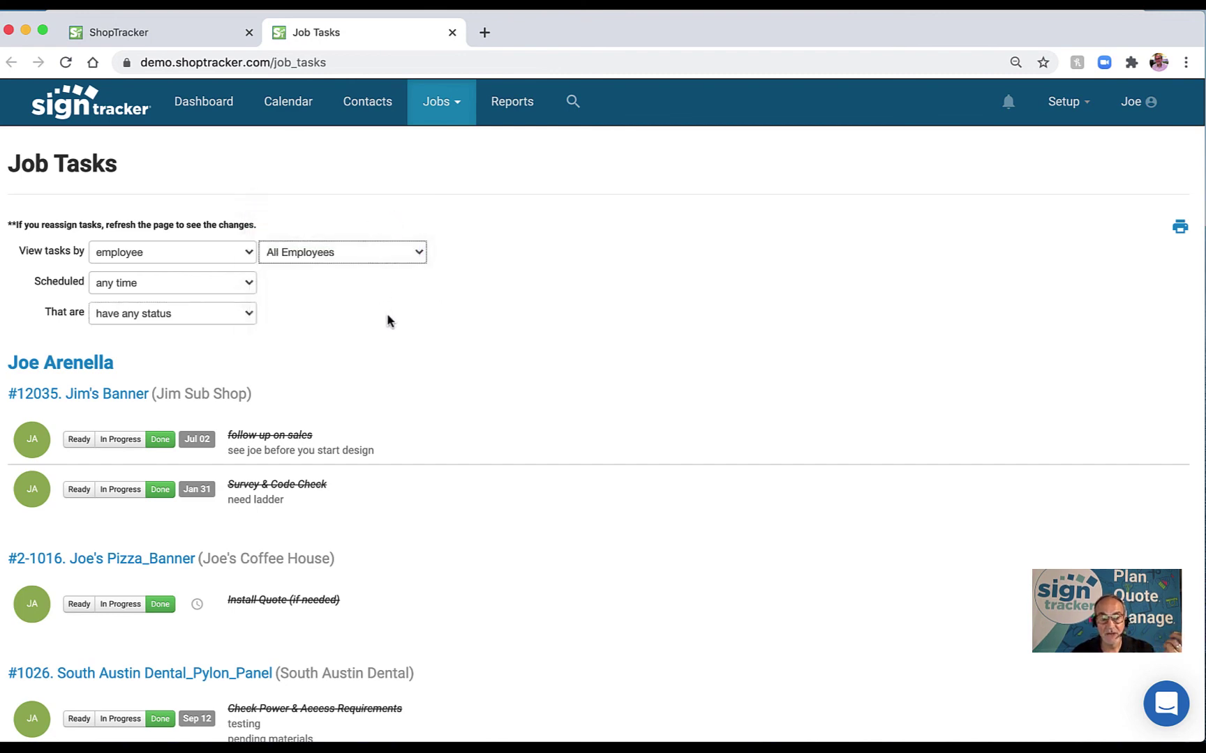
{"action": "scroll", "coordinate": [386, 312], "scroll_direction": "down", "scroll_amount": 10}
{"action": "scroll", "coordinate": [387, 315], "scroll_direction": "down", "scroll_amount": 8}
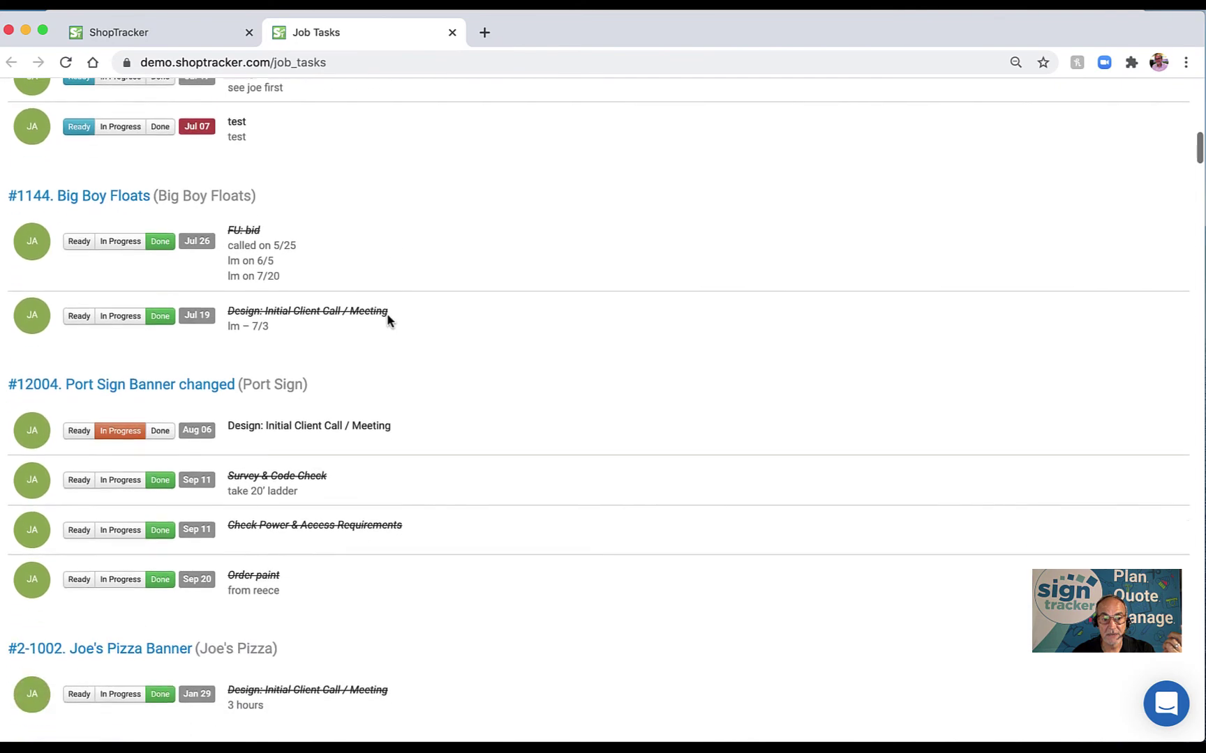
{"action": "scroll", "coordinate": [387, 321], "scroll_direction": "up", "scroll_amount": 20}
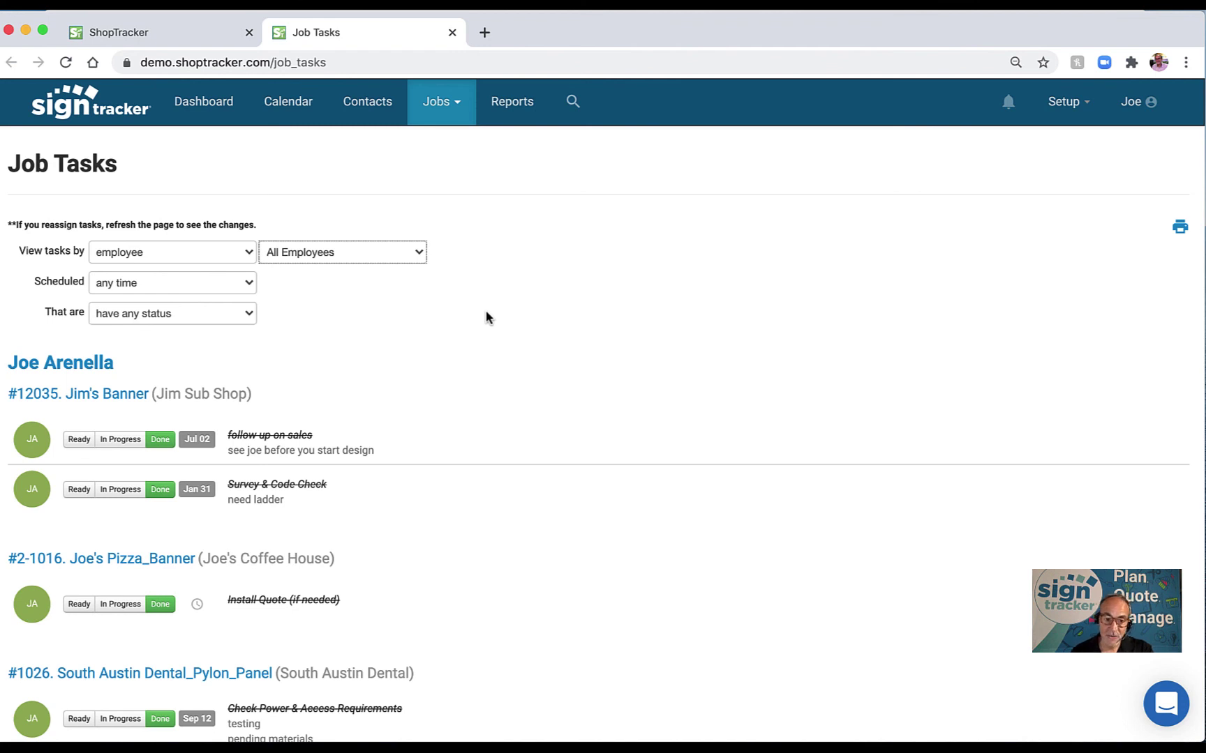
{"action": "left_click", "coordinate": [134, 440]}
{"action": "left_click", "coordinate": [158, 439]}
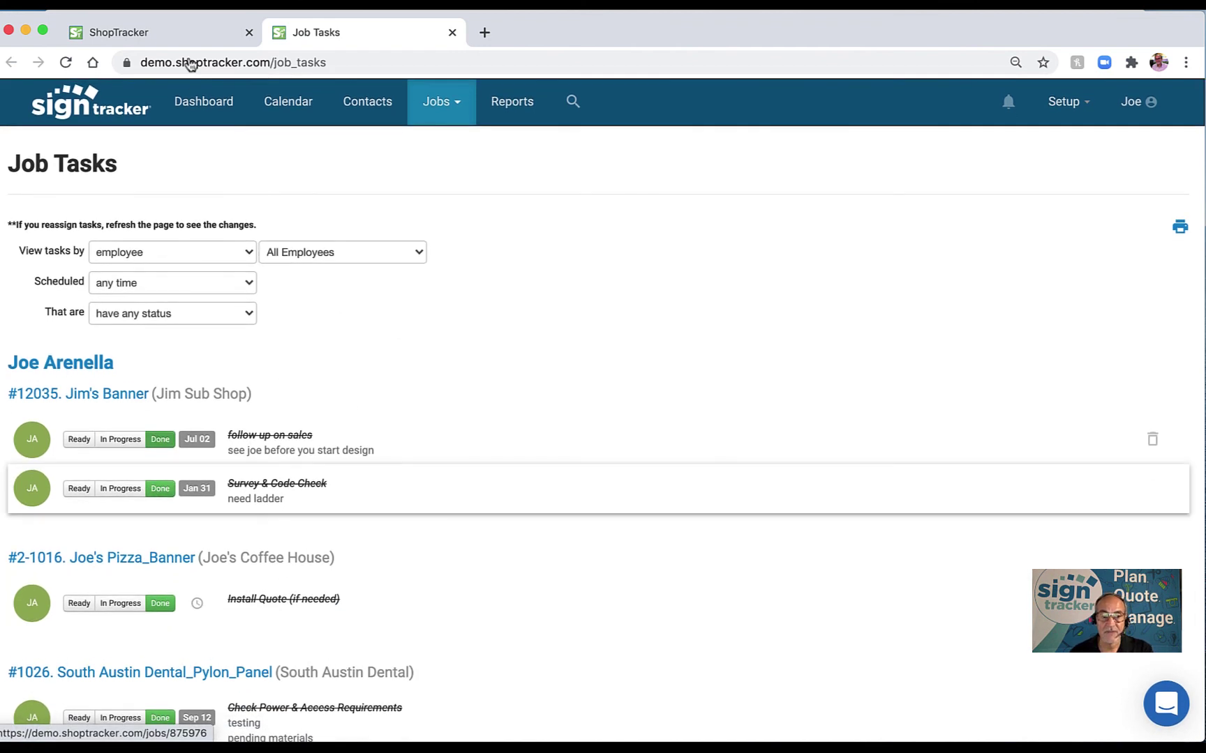
From the jobs list, start a new job named 'John's Greek Cafe - Banner'.
{"action": "left_click", "coordinate": [181, 34]}
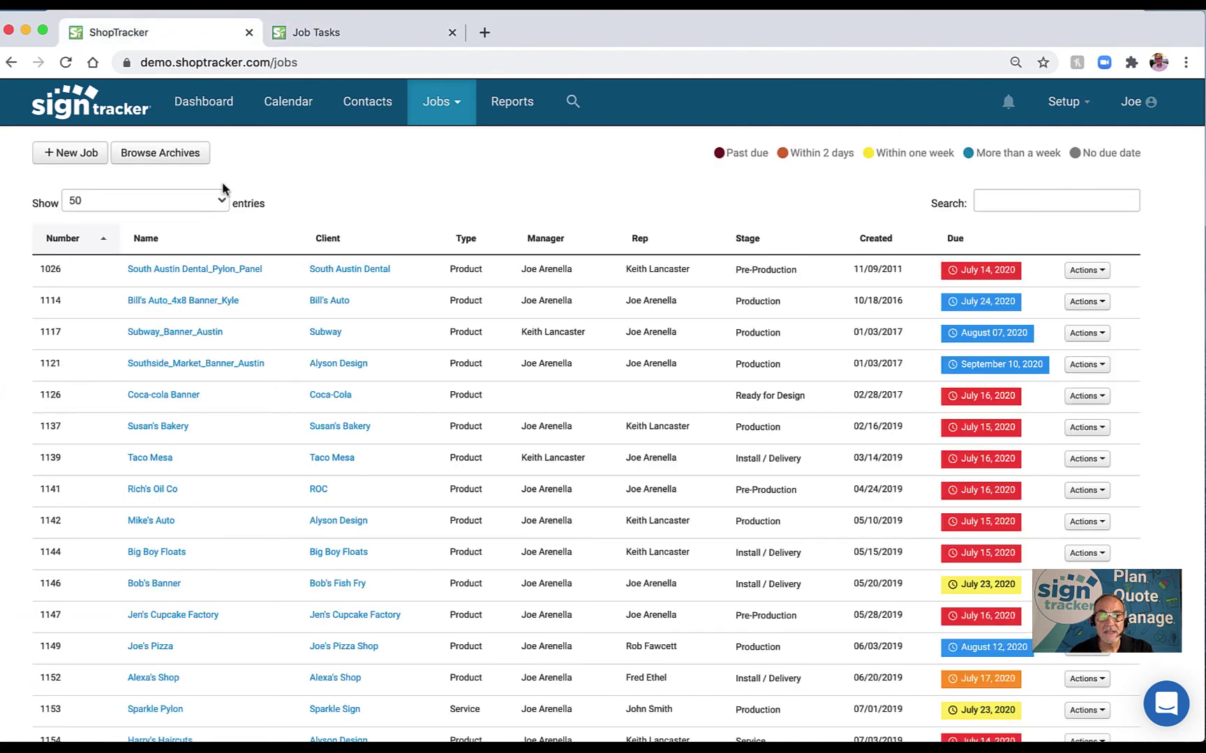
{"action": "left_click", "coordinate": [460, 108]}
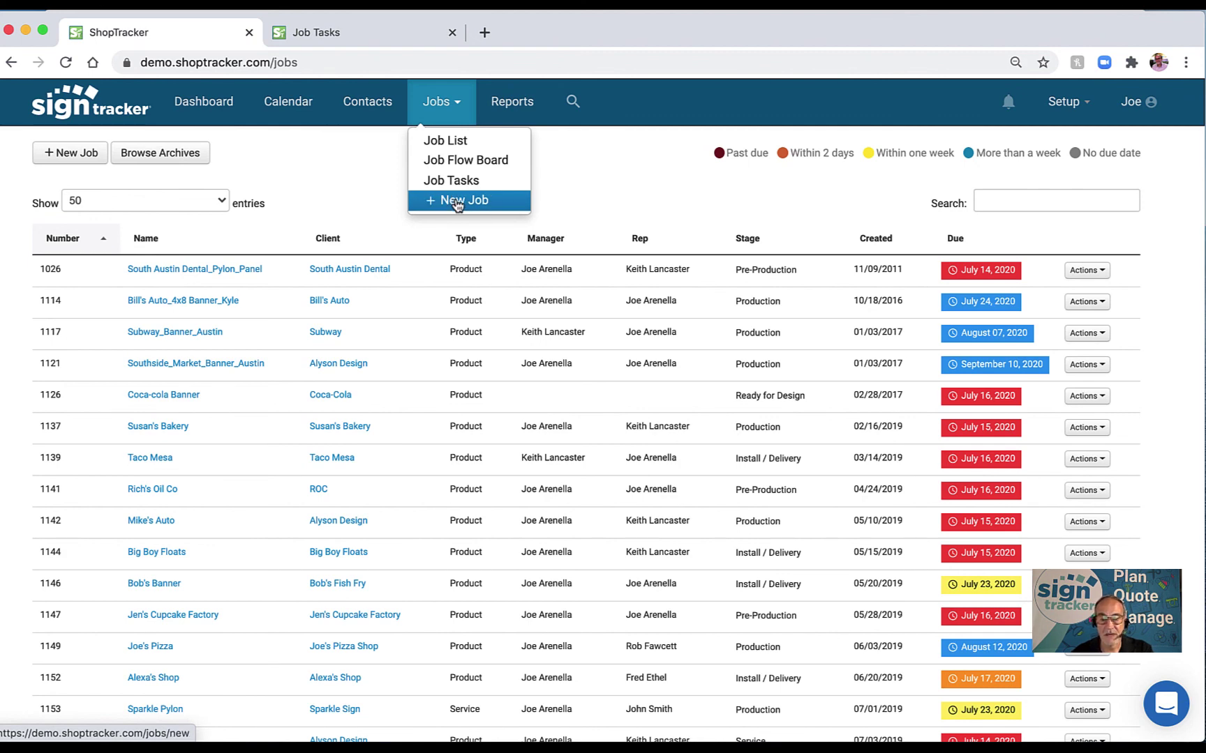
{"action": "left_click", "coordinate": [457, 202]}
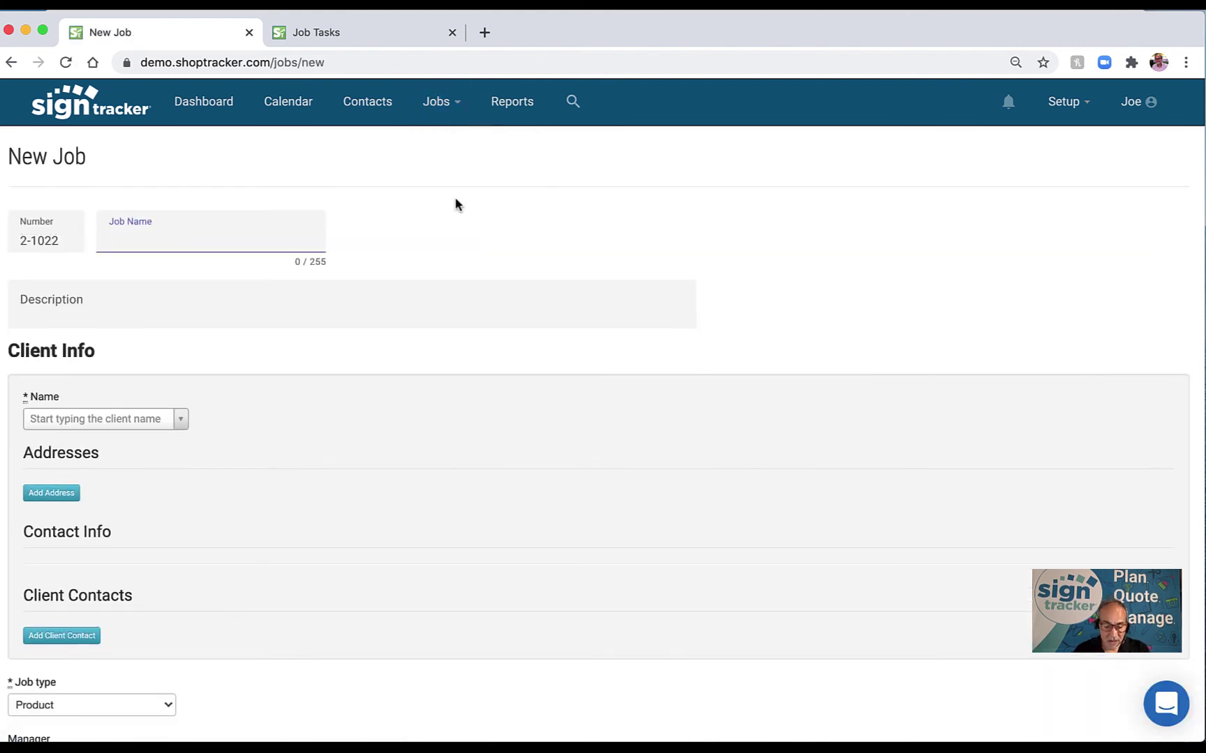
{"action": "type", "text": "Jo"}
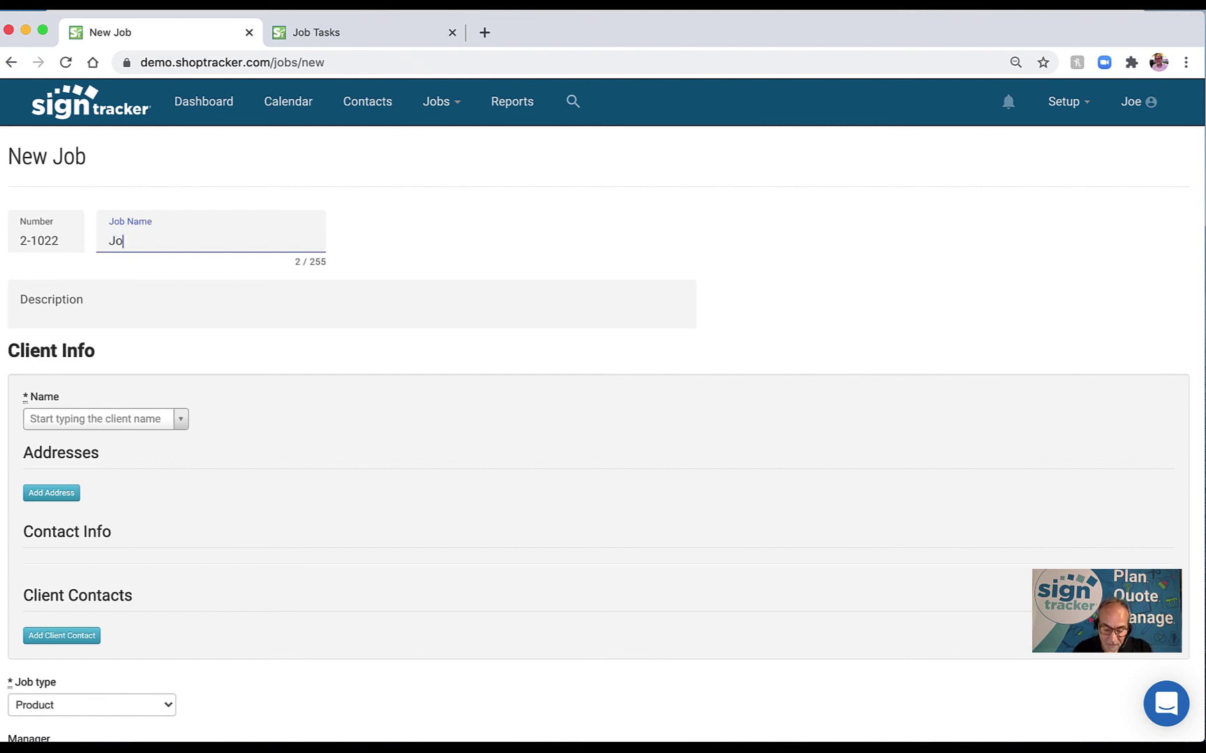
{"action": "type", "text": "hn'"}
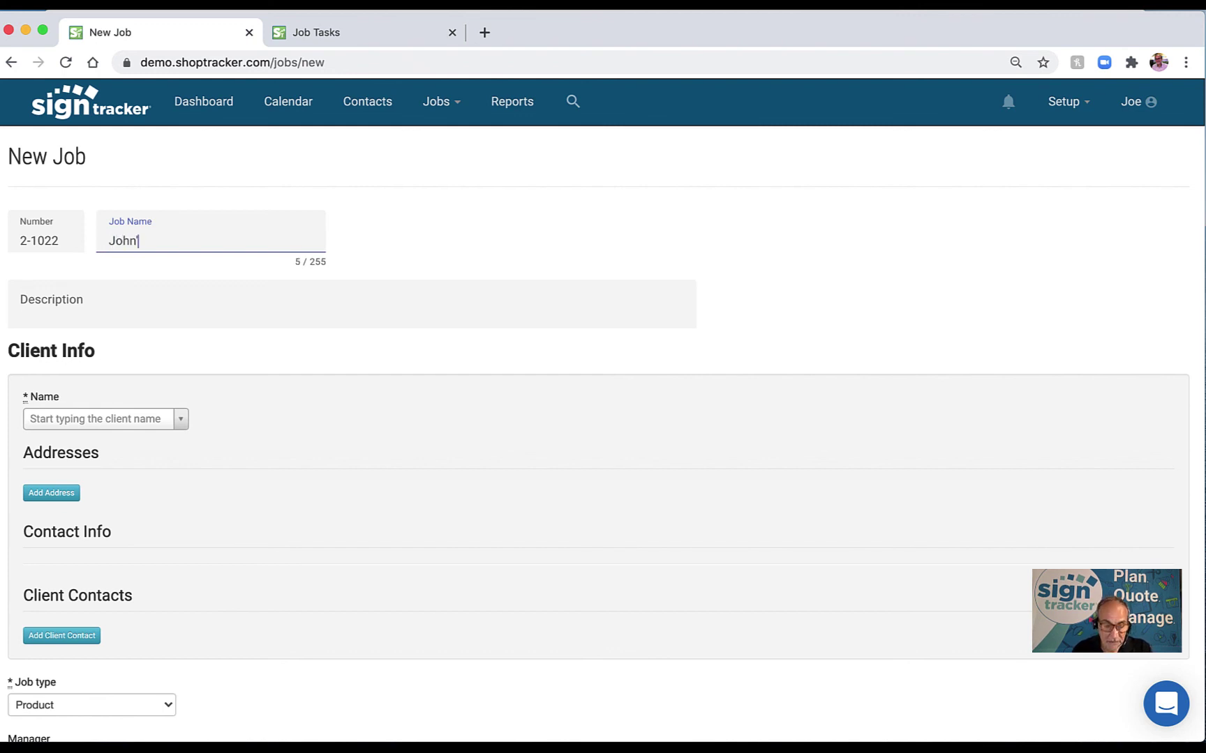
{"action": "type", "text": "s Greek"}
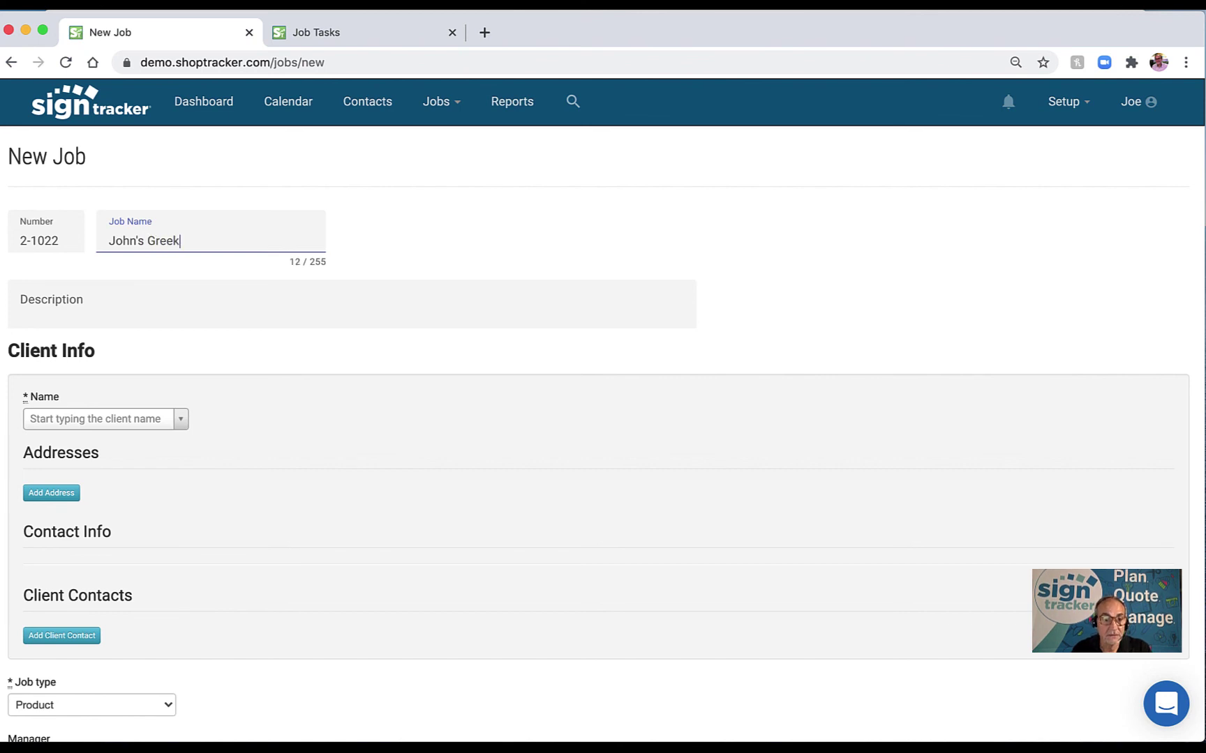
{"action": "type", "text": " Ca"}
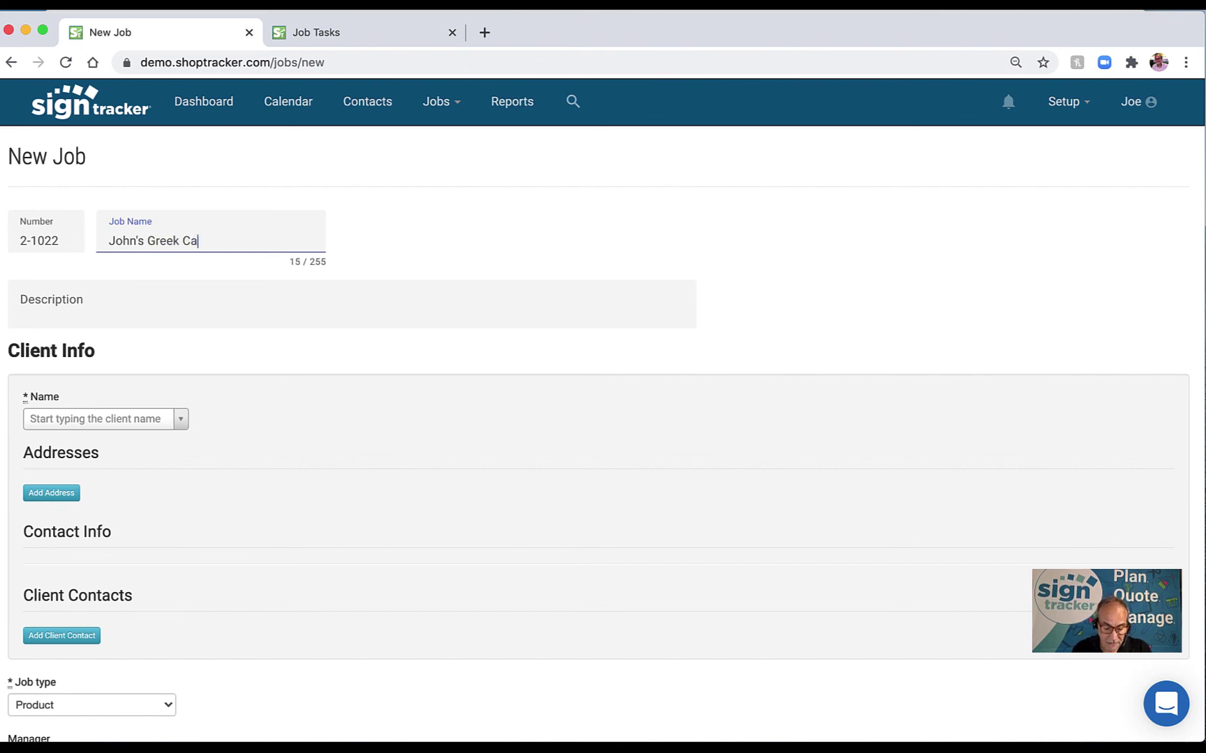
{"action": "type", "text": "fe - Banner"}
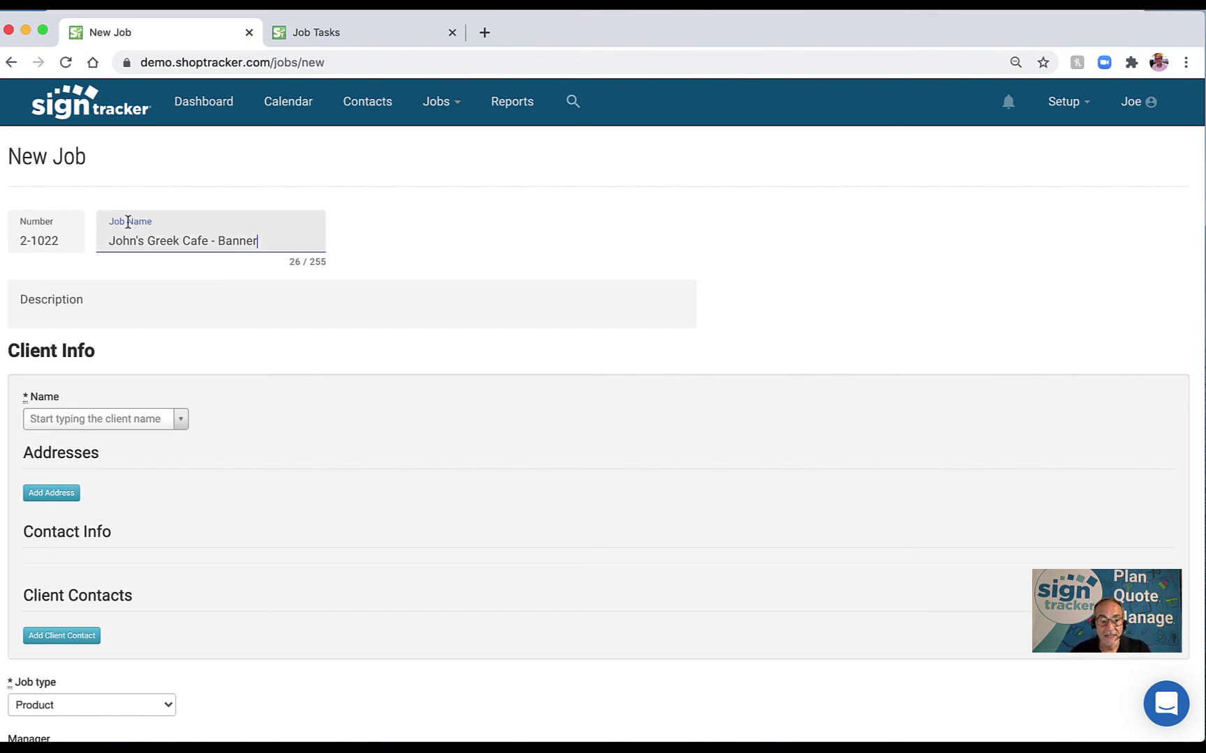
Enter '4x8 Banner' as the job description for job 2-1022.
{"action": "left_click_drag", "start_coordinate": [106, 243], "coordinate": [209, 245]}
{"action": "key", "text": "super+c"}
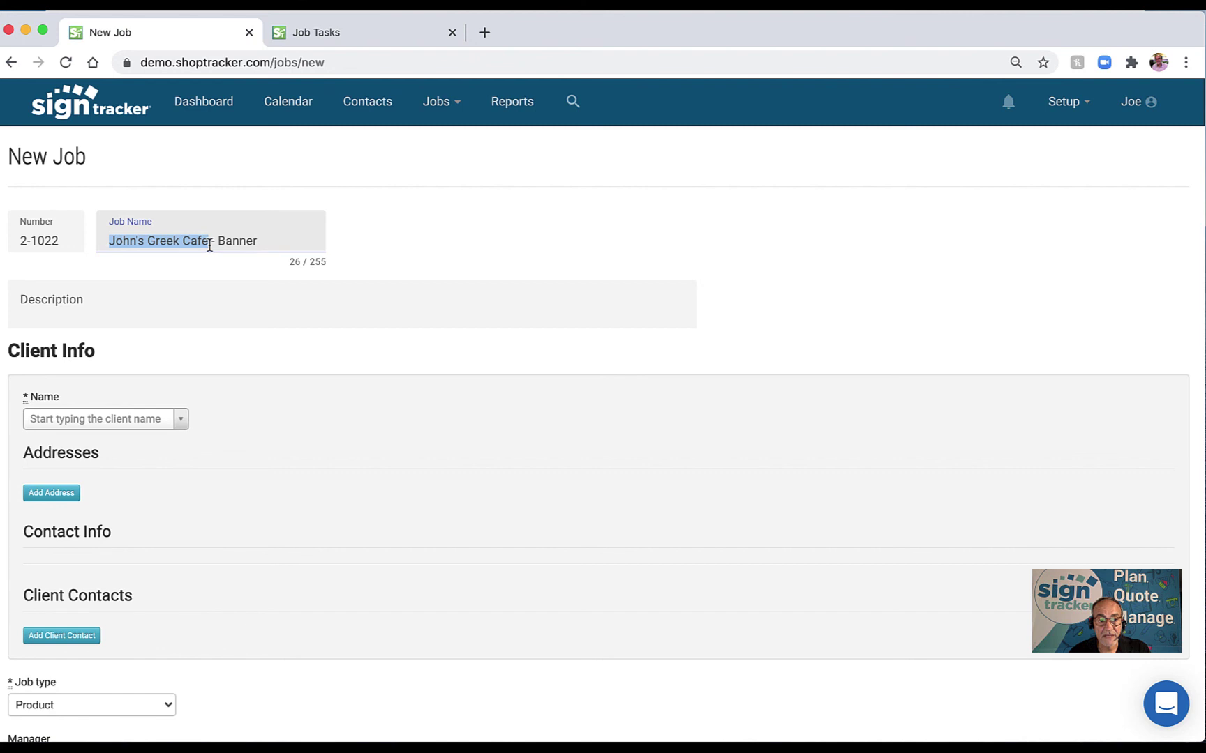
{"action": "left_click", "coordinate": [102, 301]}
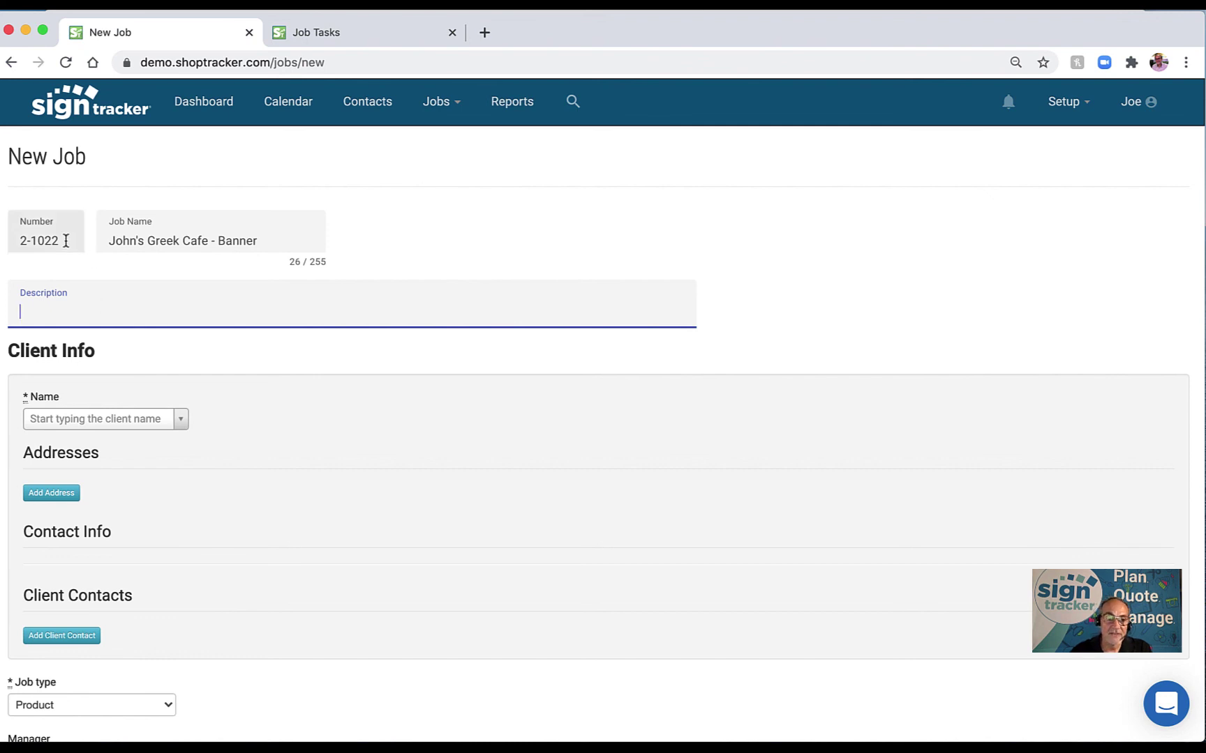
{"action": "left_click_drag", "start_coordinate": [65, 239], "coordinate": [16, 239]}
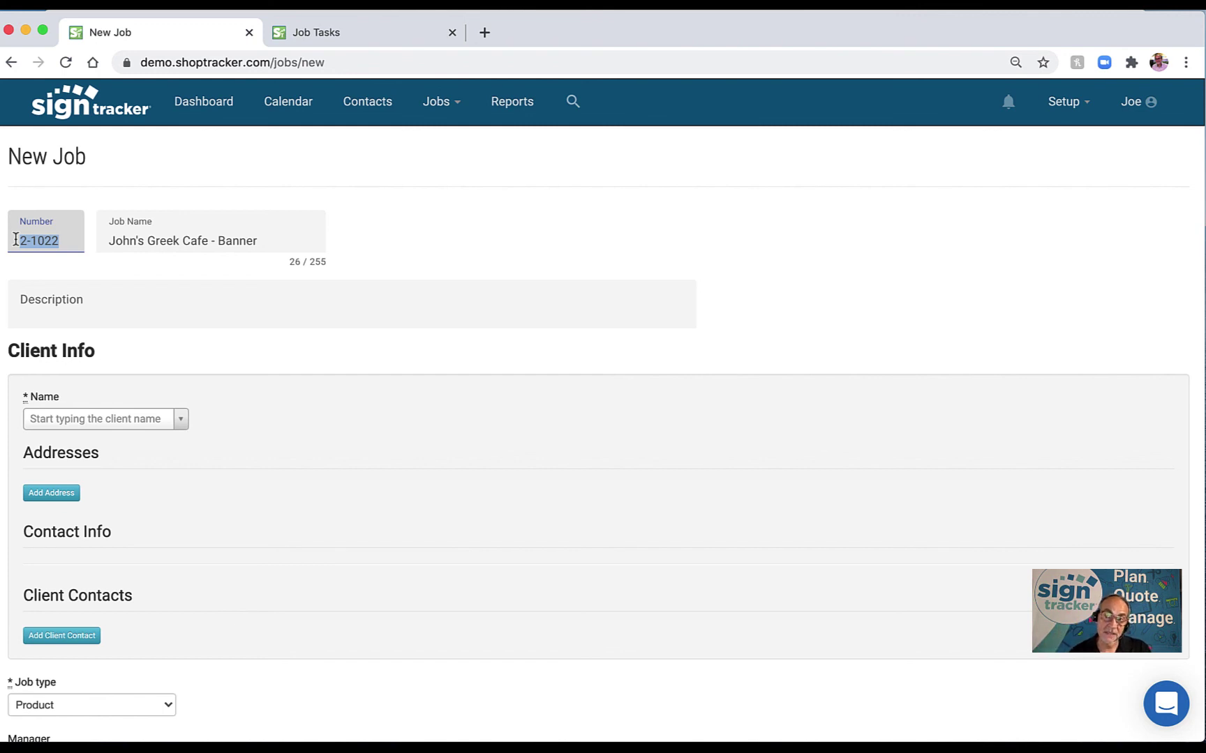
{"action": "left_click", "coordinate": [48, 300]}
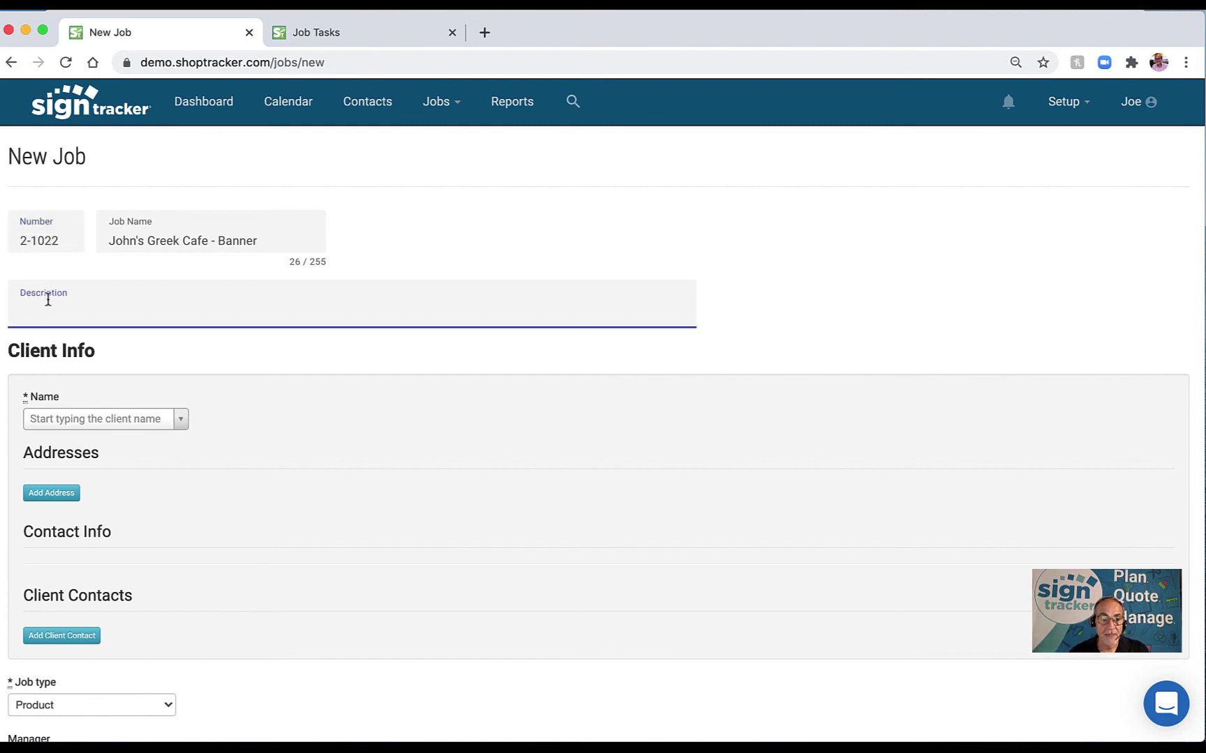
{"action": "type", "text": "4x8"}
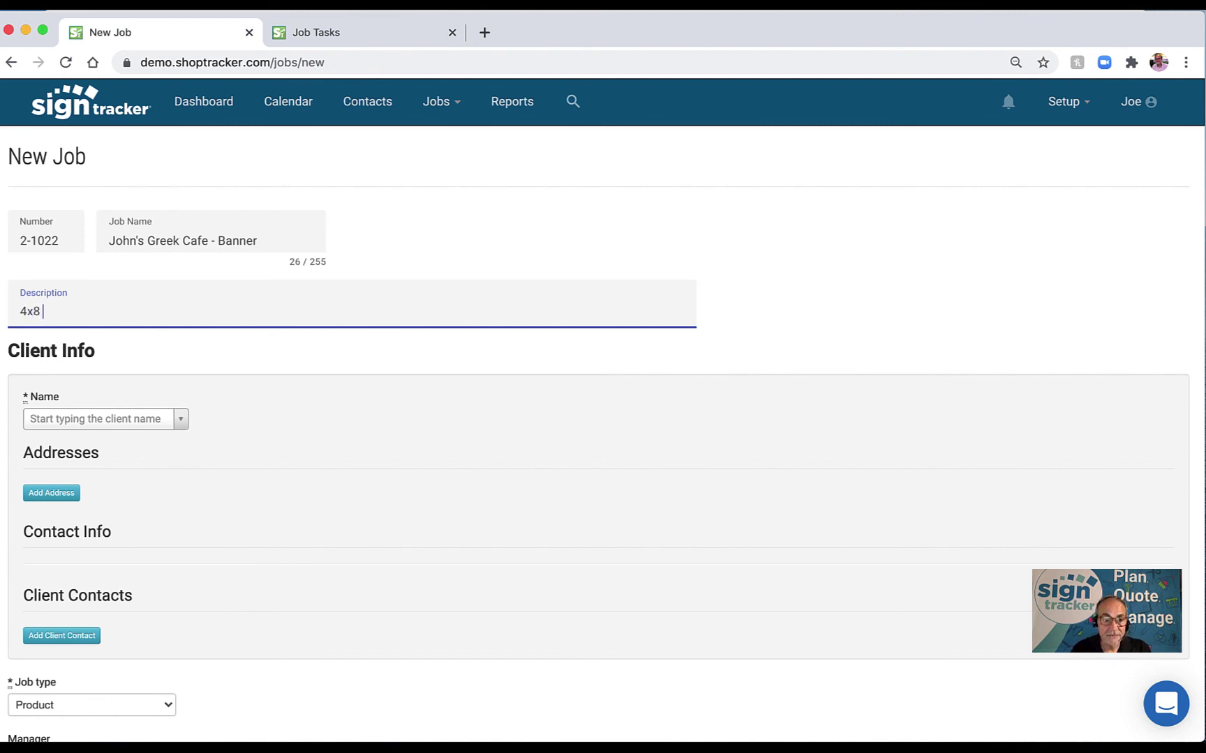
{"action": "type", "text": " Banner"}
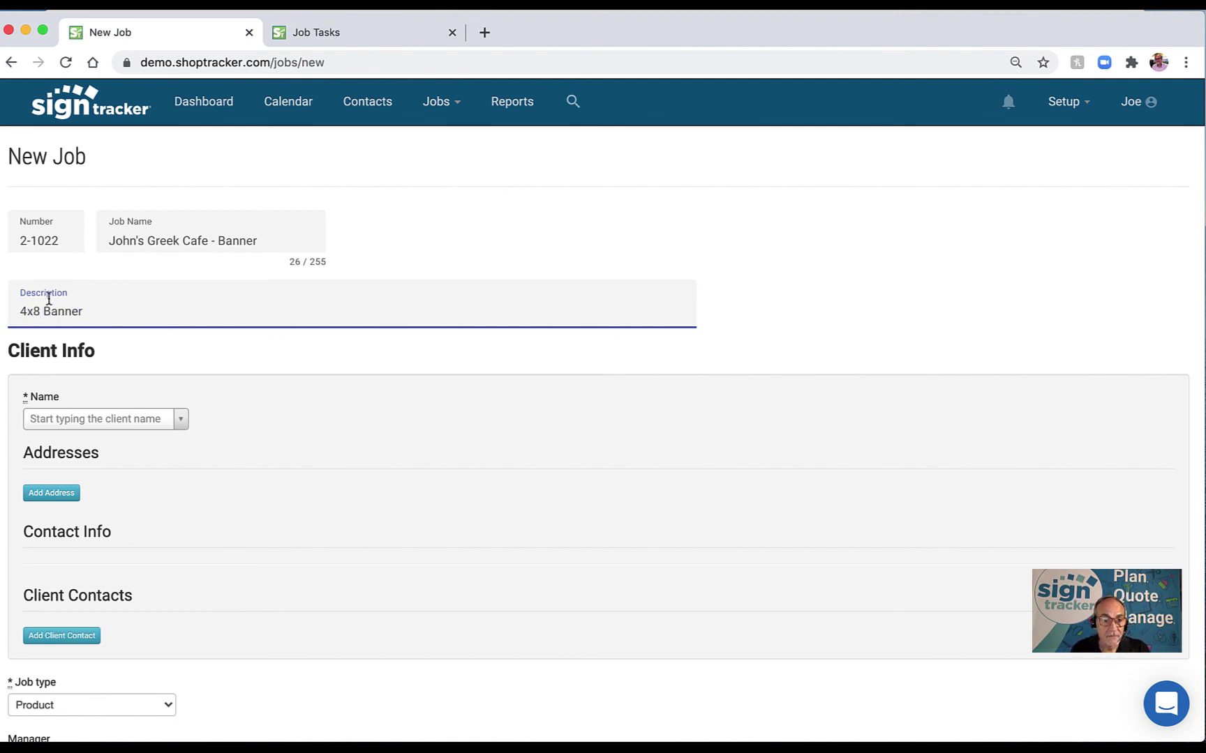
Paste John's Greek Cafe into the client name search to add it as a new company.
{"action": "left_click", "coordinate": [65, 423]}
{"action": "key", "text": "super+v"}
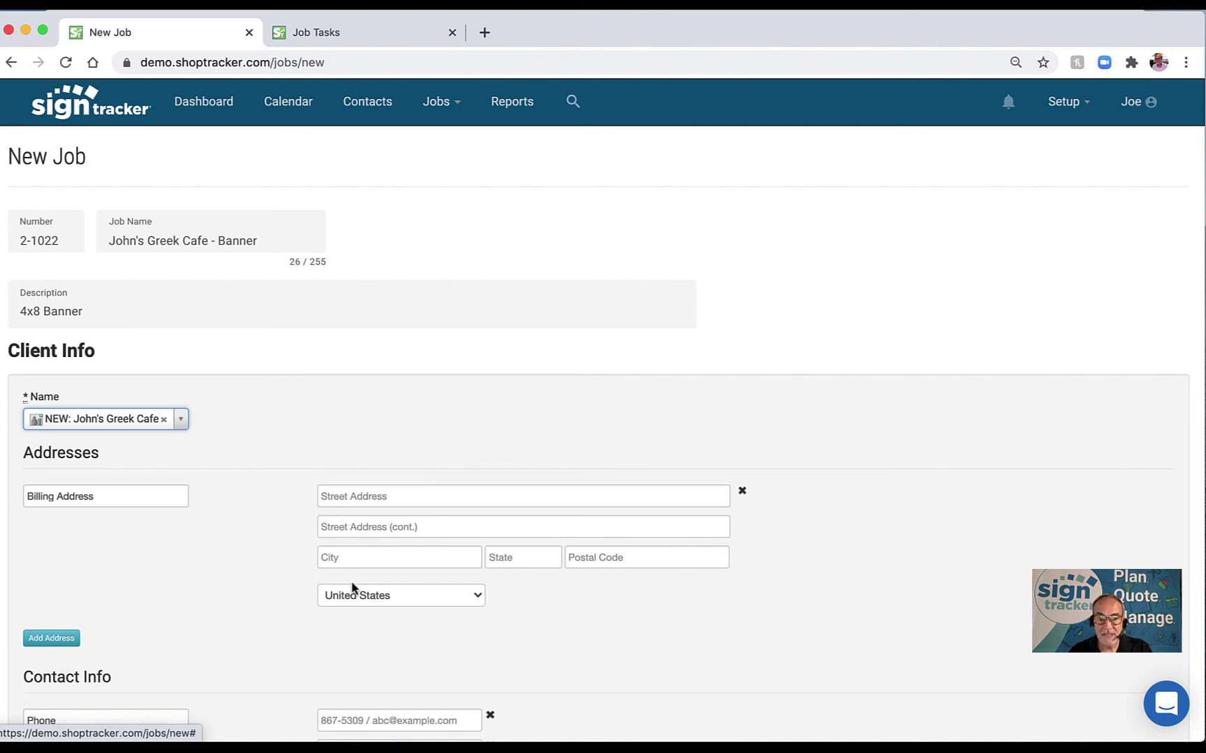
{"action": "scroll", "coordinate": [285, 571], "scroll_direction": "down", "scroll_amount": 3}
{"action": "scroll", "coordinate": [288, 572], "scroll_direction": "up", "scroll_amount": 1}
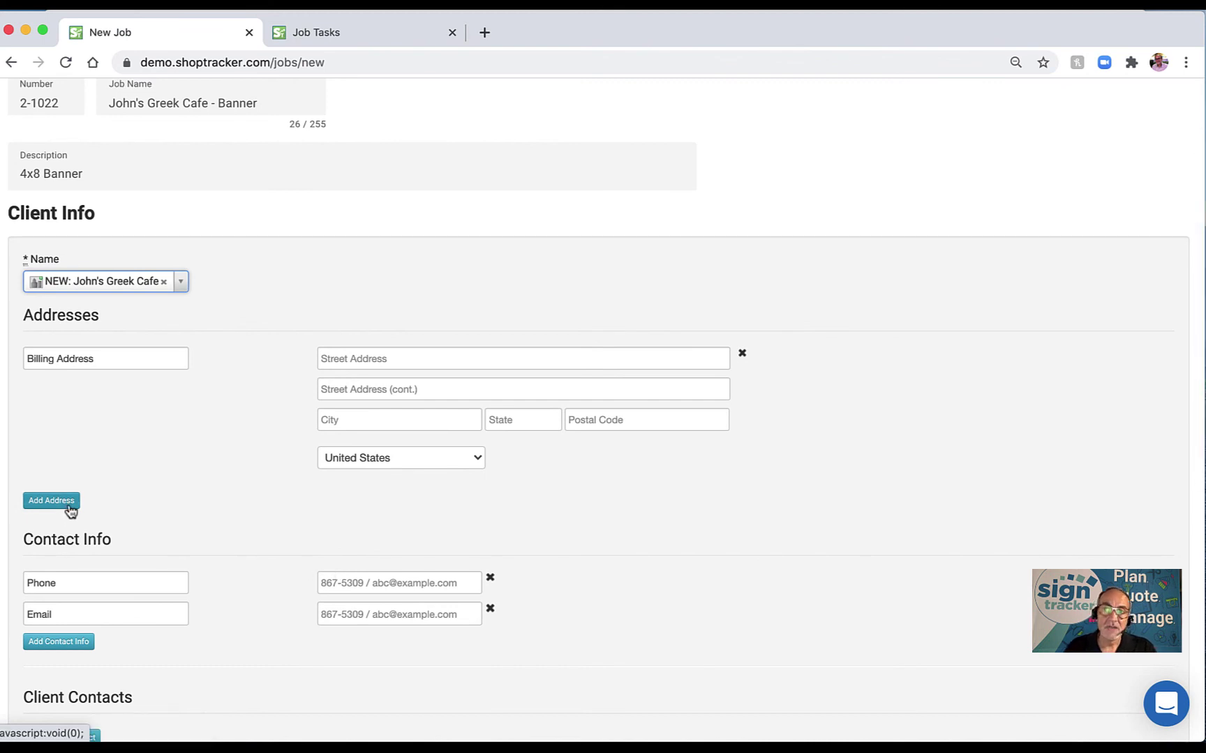
{"action": "scroll", "coordinate": [77, 511], "scroll_direction": "down", "scroll_amount": 4}
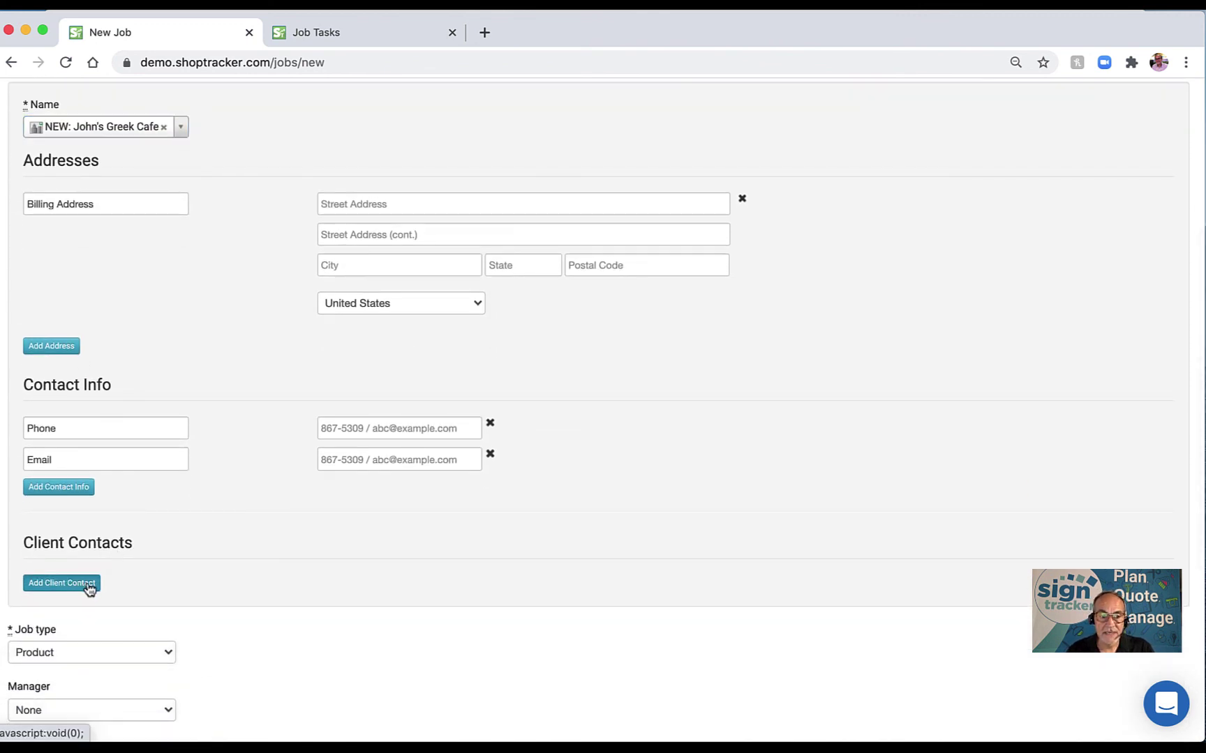
Add a client contact with the contact's name and a phone number.
{"action": "left_click", "coordinate": [87, 583]}
{"action": "left_click", "coordinate": [356, 539]}
{"action": "type", "text": "John"}
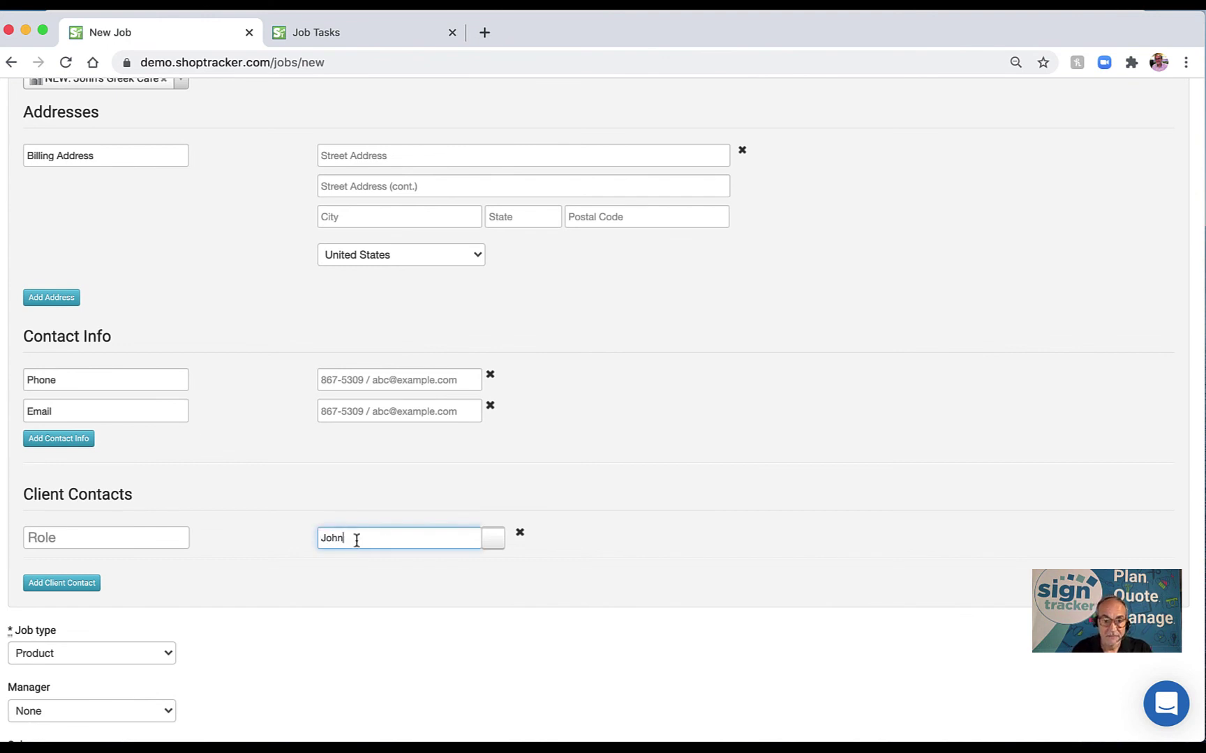
{"action": "left_click", "coordinate": [319, 606]}
{"action": "left_click", "coordinate": [349, 611]}
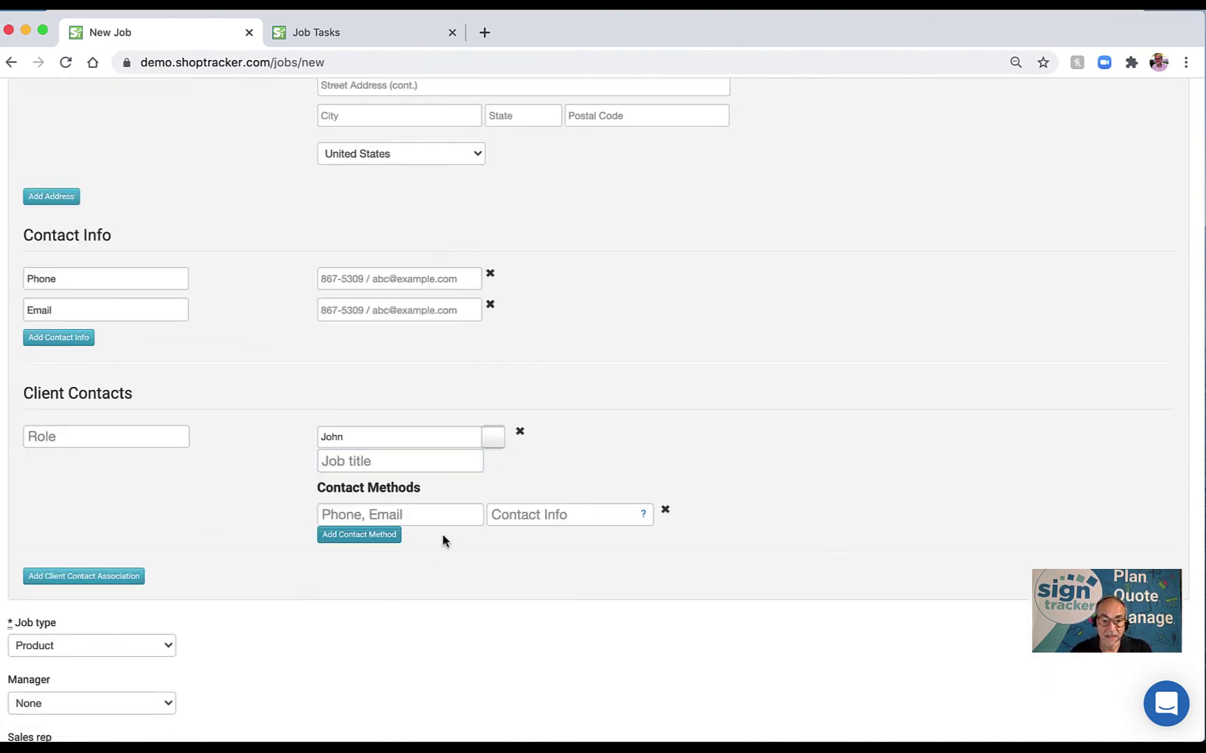
{"action": "left_click", "coordinate": [494, 516]}
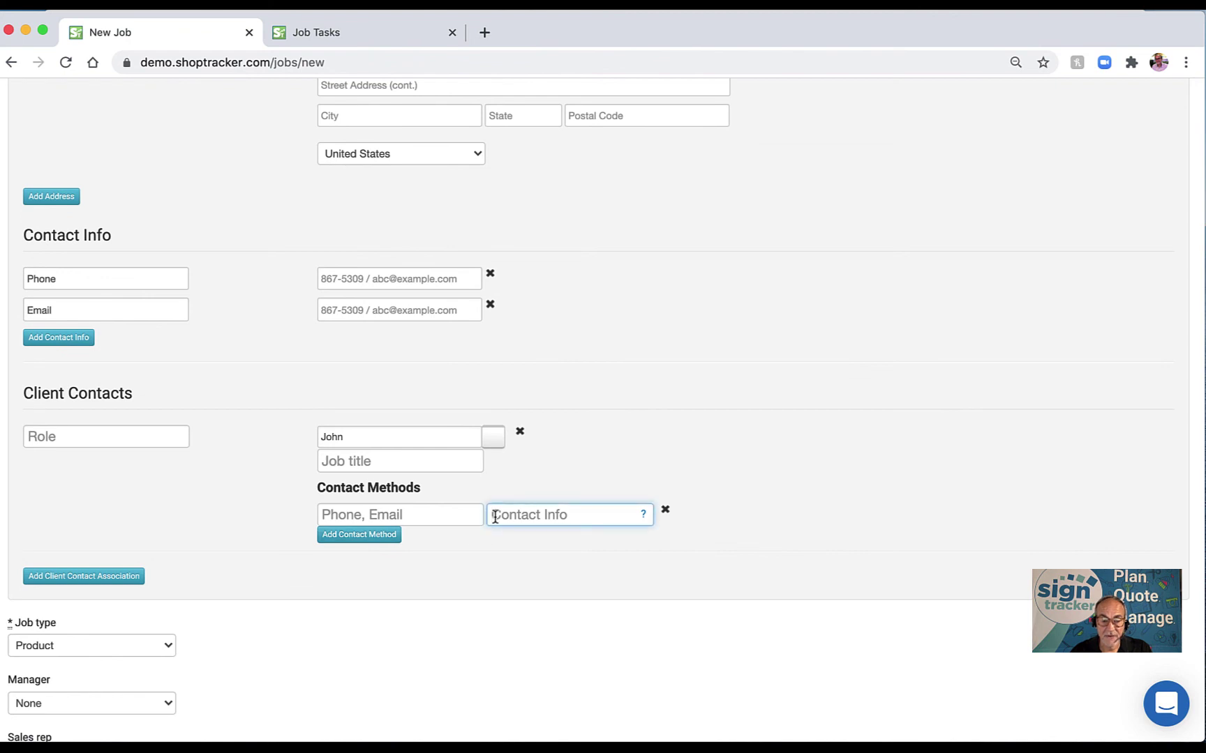
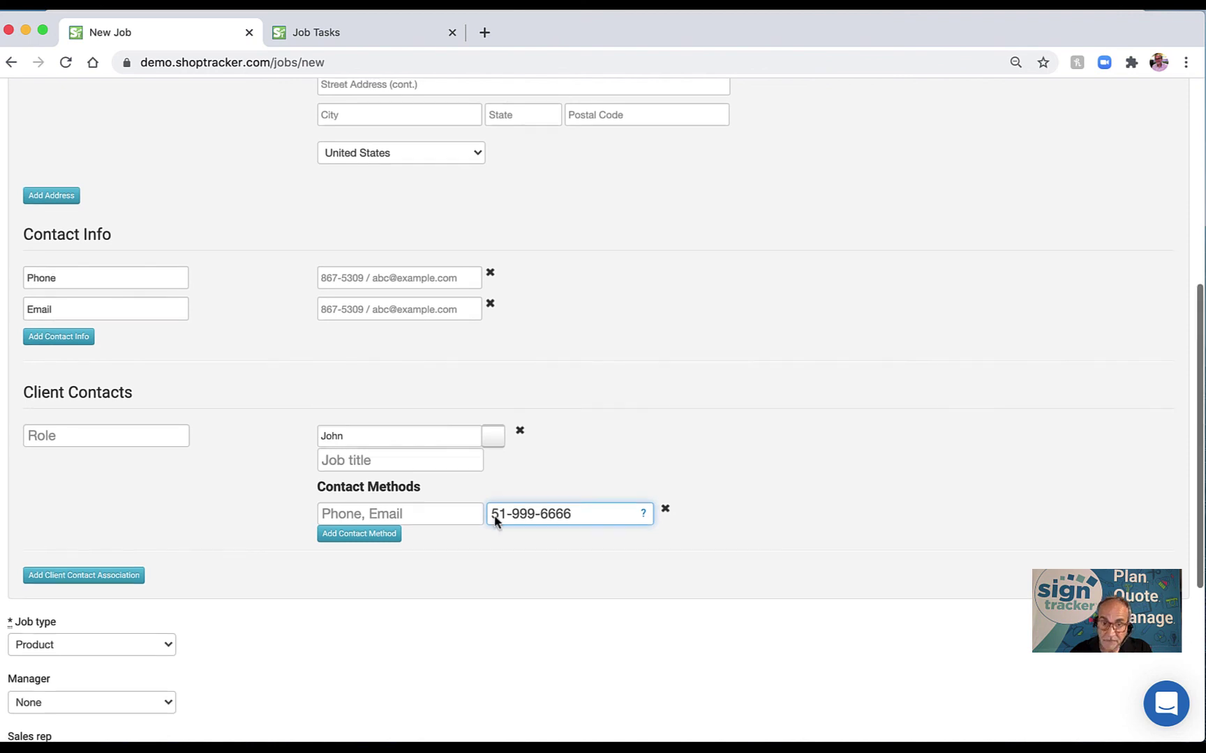
Add a second contact method holding the contact's e-mail address.
{"action": "left_click", "coordinate": [375, 535]}
{"action": "scroll", "coordinate": [385, 548], "scroll_direction": "down", "scroll_amount": 2}
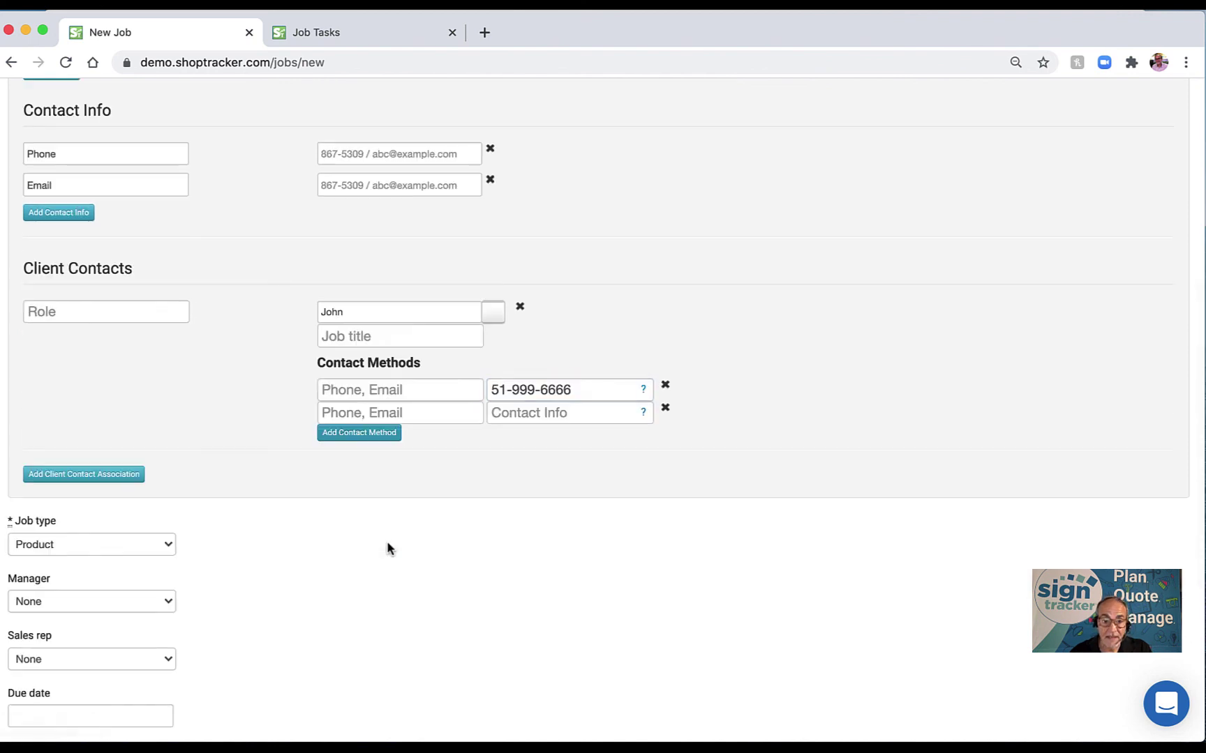
{"action": "left_click", "coordinate": [500, 413]}
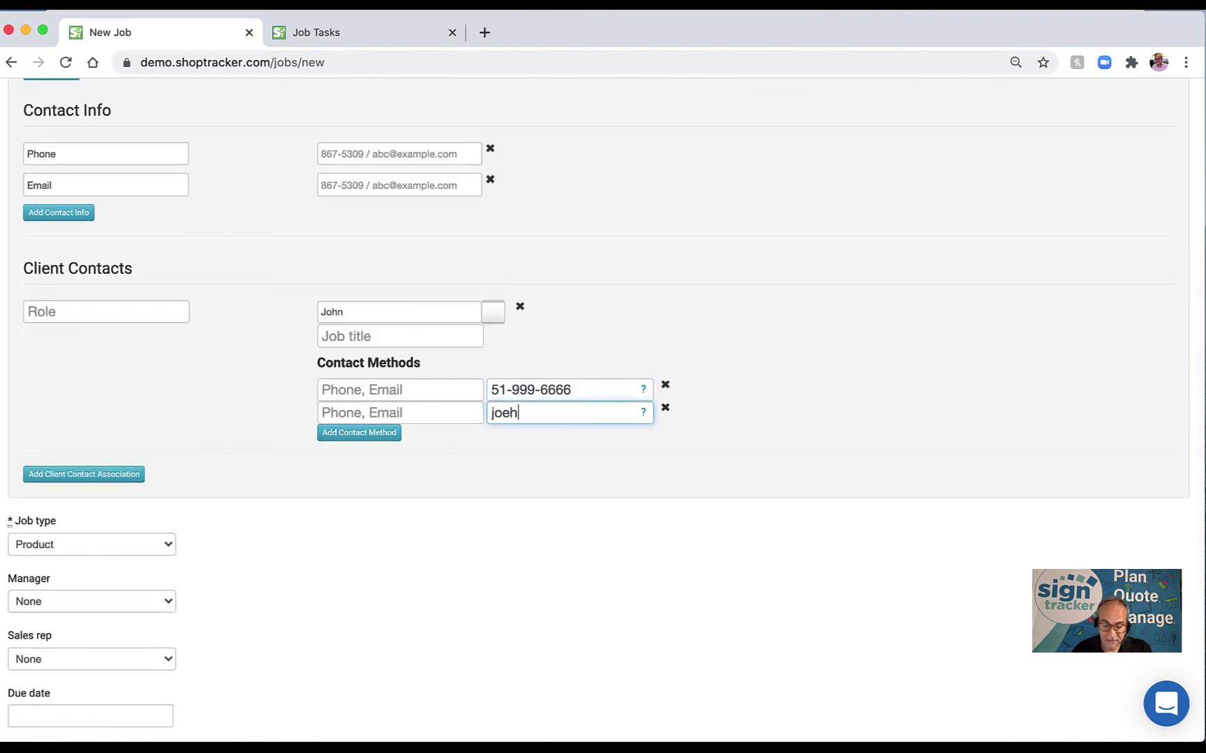
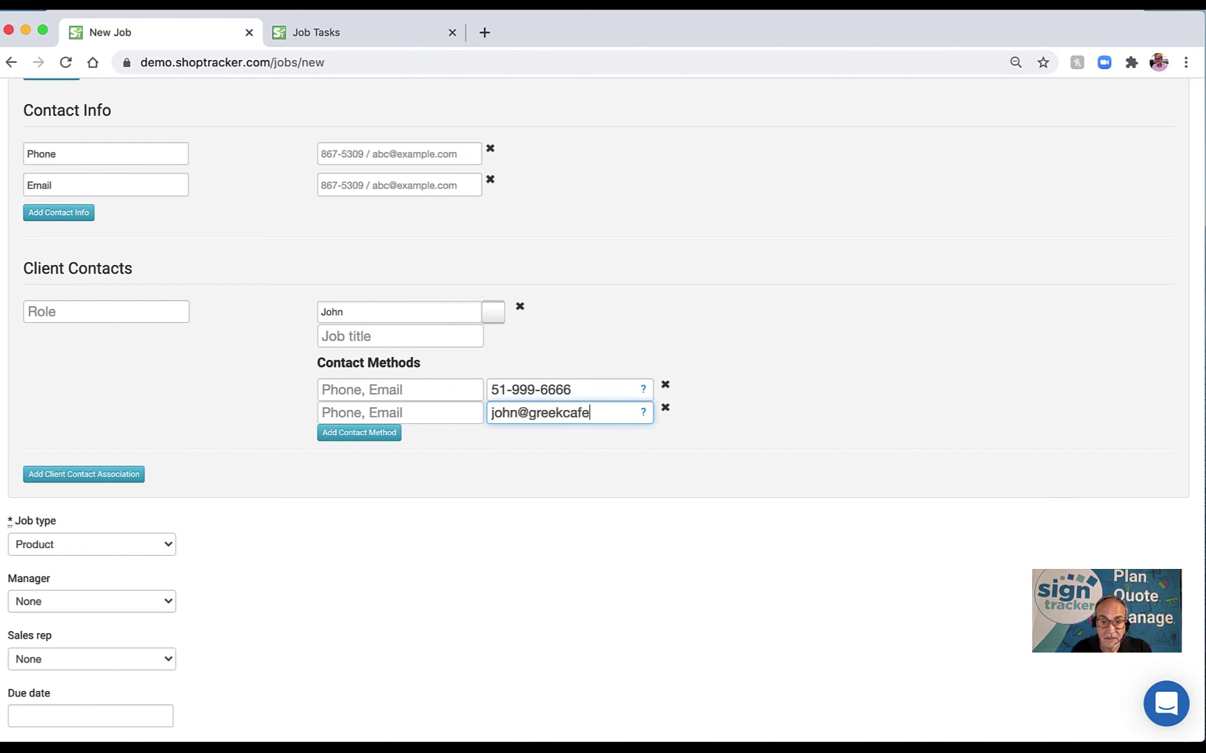
{"action": "scroll", "coordinate": [365, 462], "scroll_direction": "down", "scroll_amount": 4}
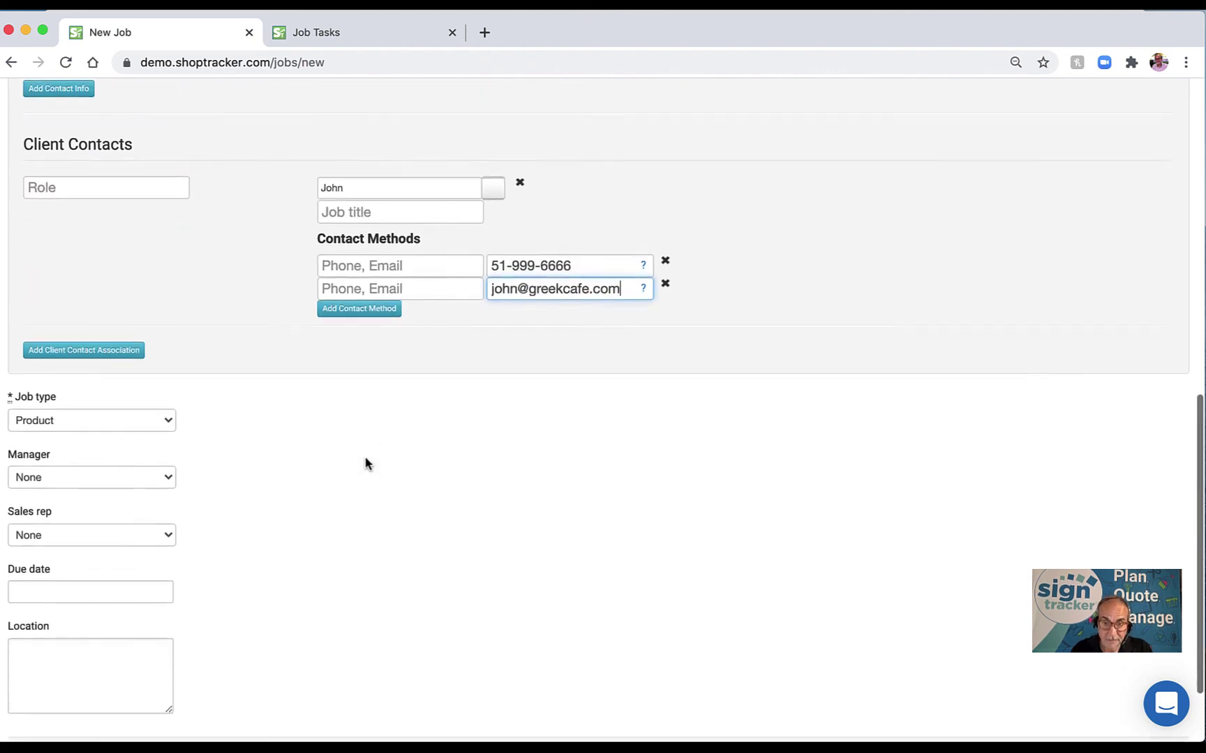
{"action": "left_click", "coordinate": [87, 406]}
Keep the job type as Product and assign the same staff member as manager and sales rep.
{"action": "left_click", "coordinate": [242, 412]}
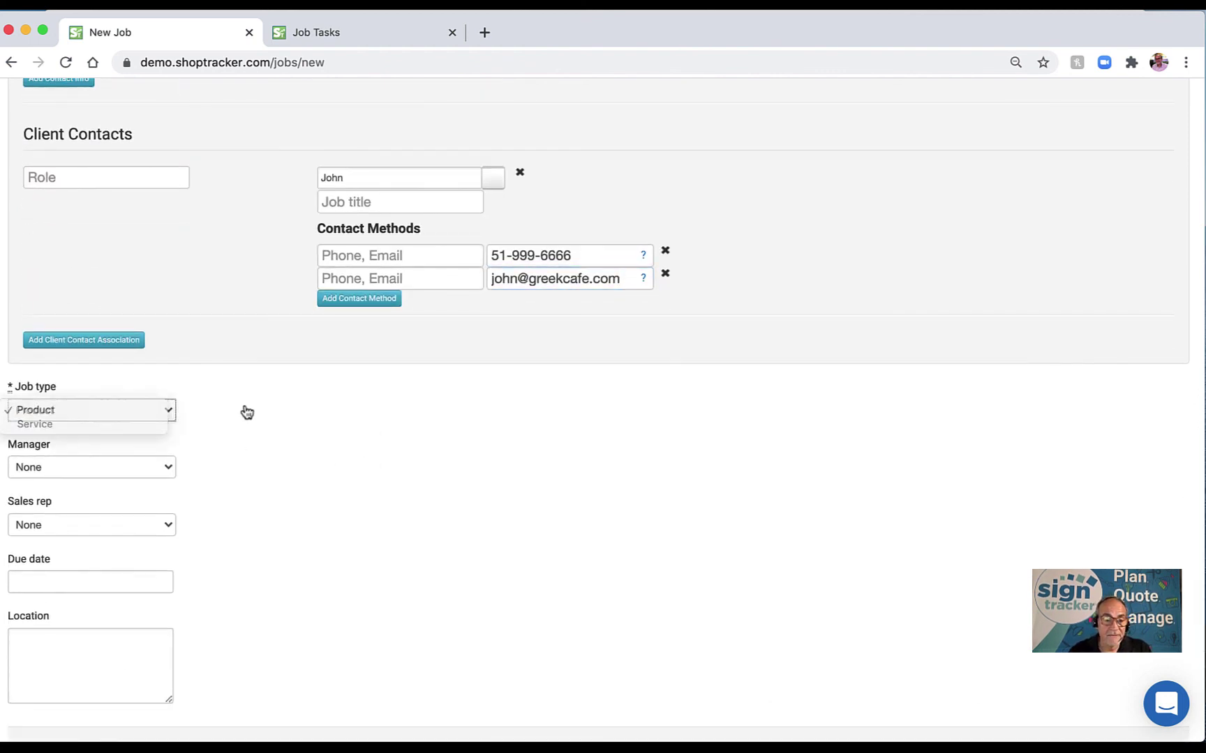
{"action": "scroll", "coordinate": [252, 447], "scroll_direction": "down", "scroll_amount": 3}
{"action": "left_click", "coordinate": [138, 376]}
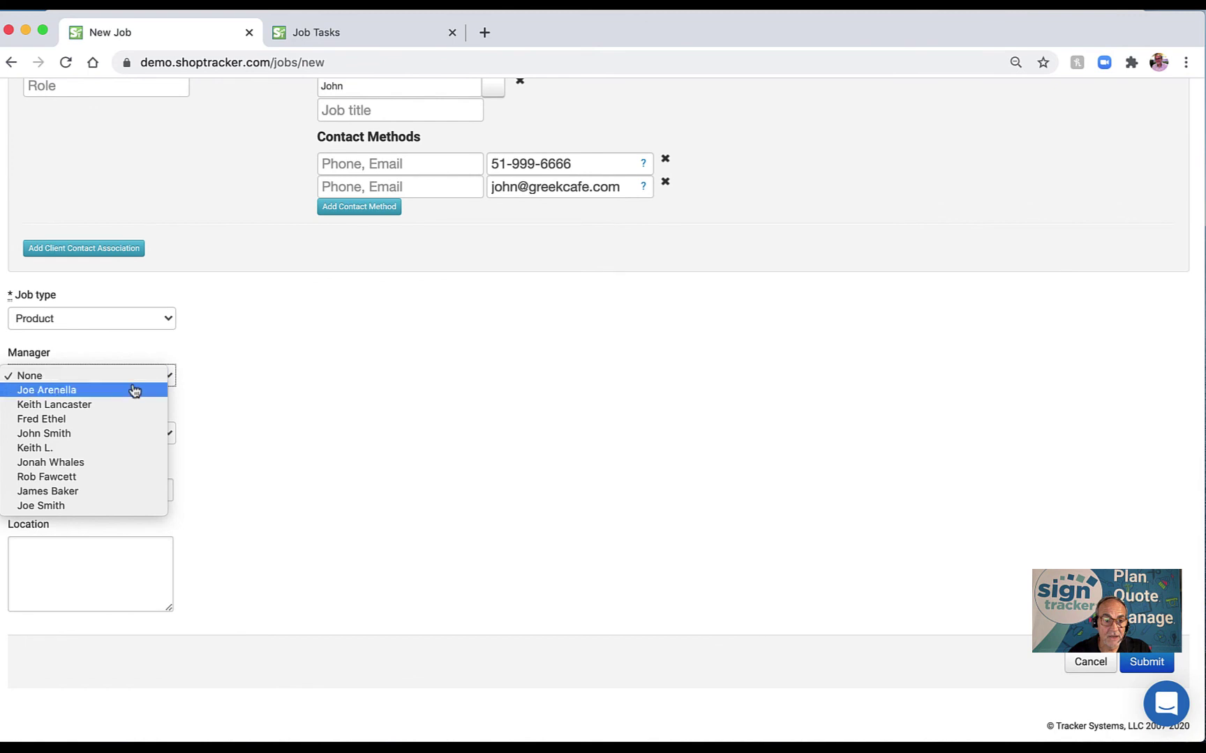
{"action": "left_click", "coordinate": [291, 421]}
{"action": "left_click", "coordinate": [140, 433]}
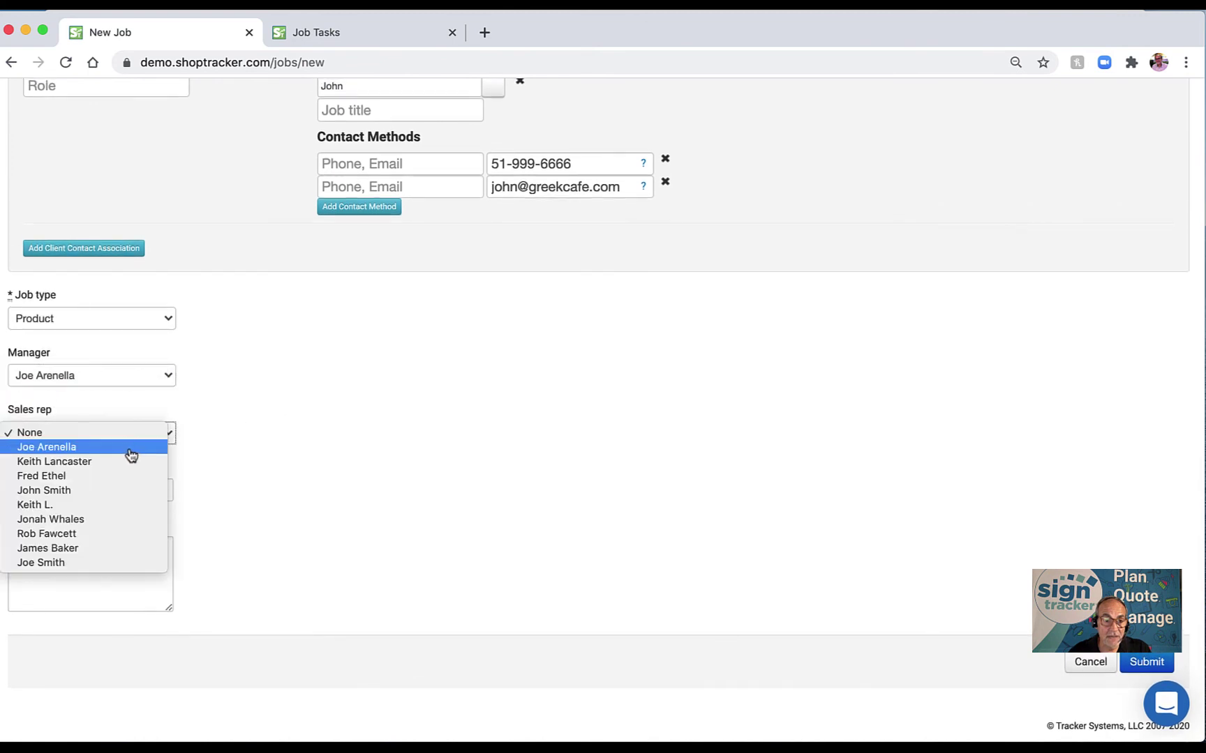
{"action": "left_click", "coordinate": [129, 449]}
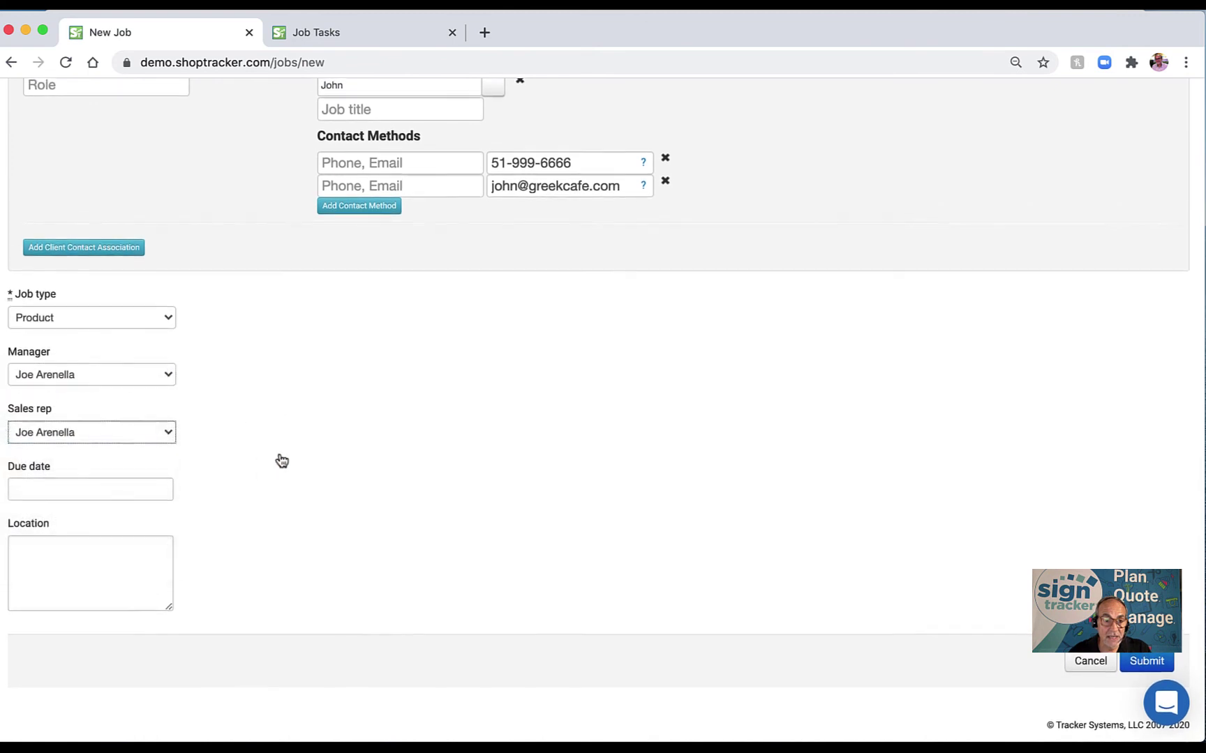
Leave the due date empty, set the location to 'pick up', and submit the job.
{"action": "left_click", "coordinate": [115, 496]}
{"action": "left_click", "coordinate": [374, 468]}
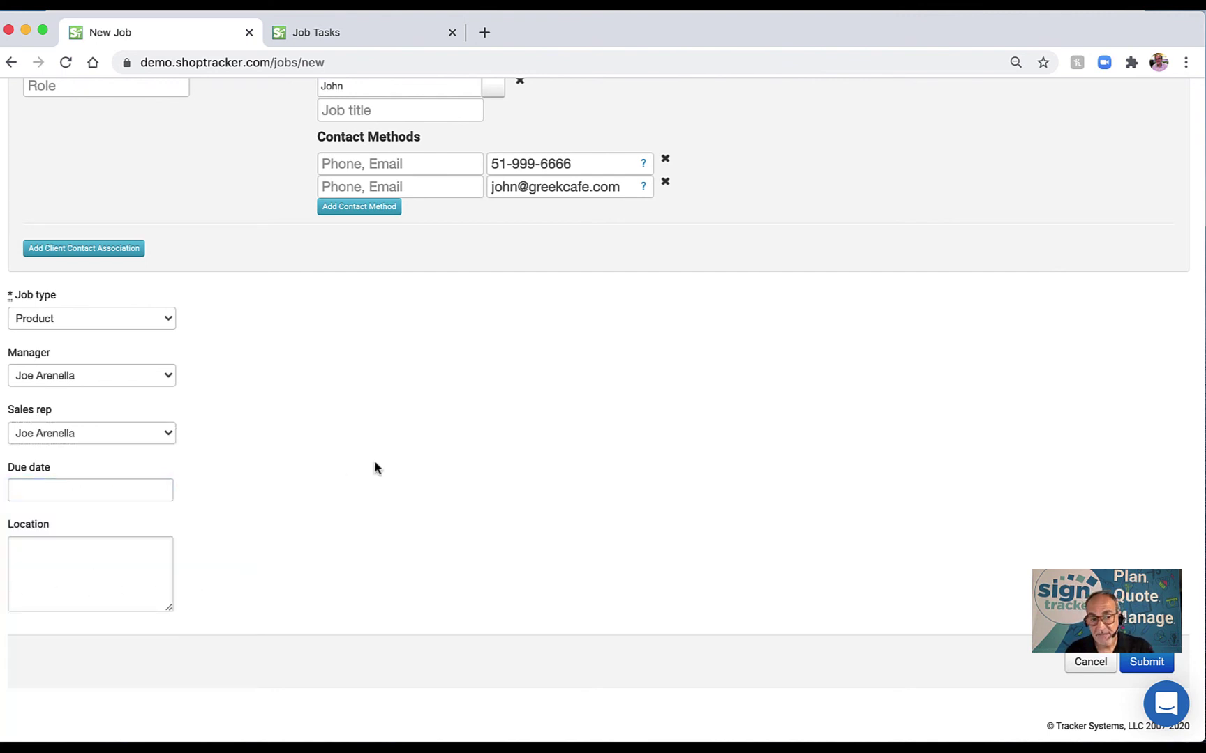
{"action": "left_click", "coordinate": [129, 560]}
{"action": "type", "text": "pick up"}
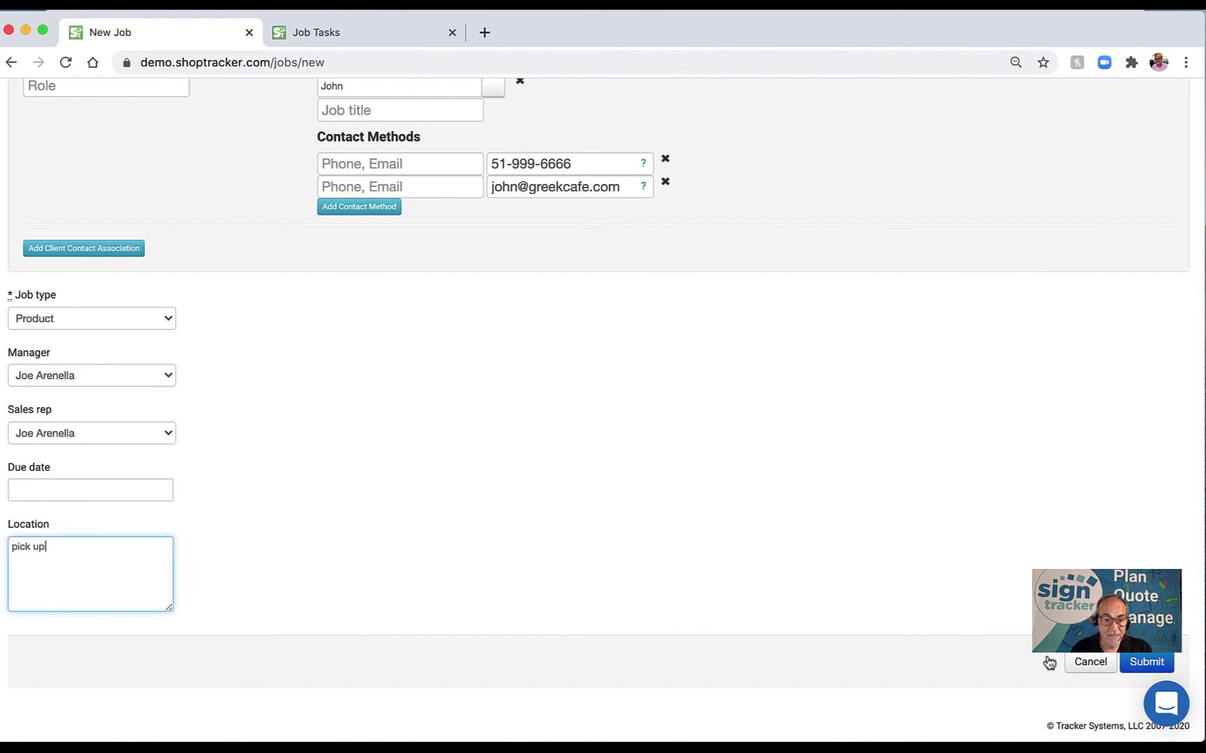
{"action": "left_click", "coordinate": [1144, 663]}
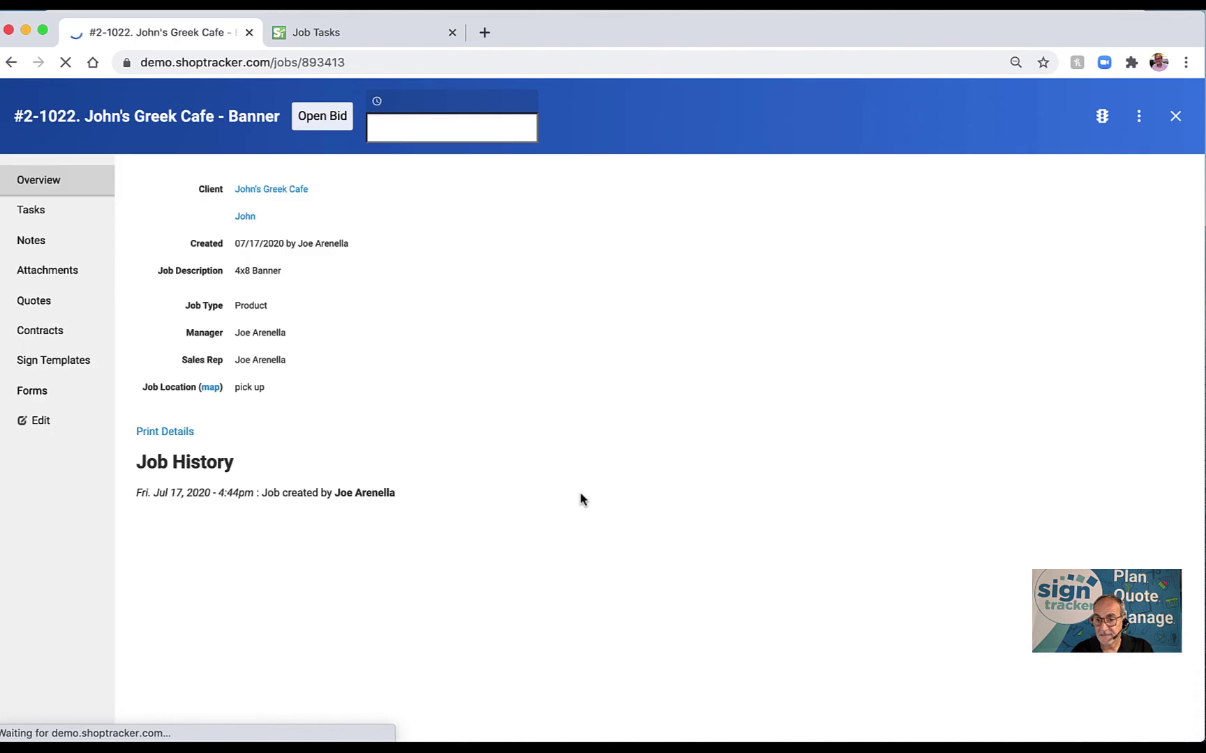
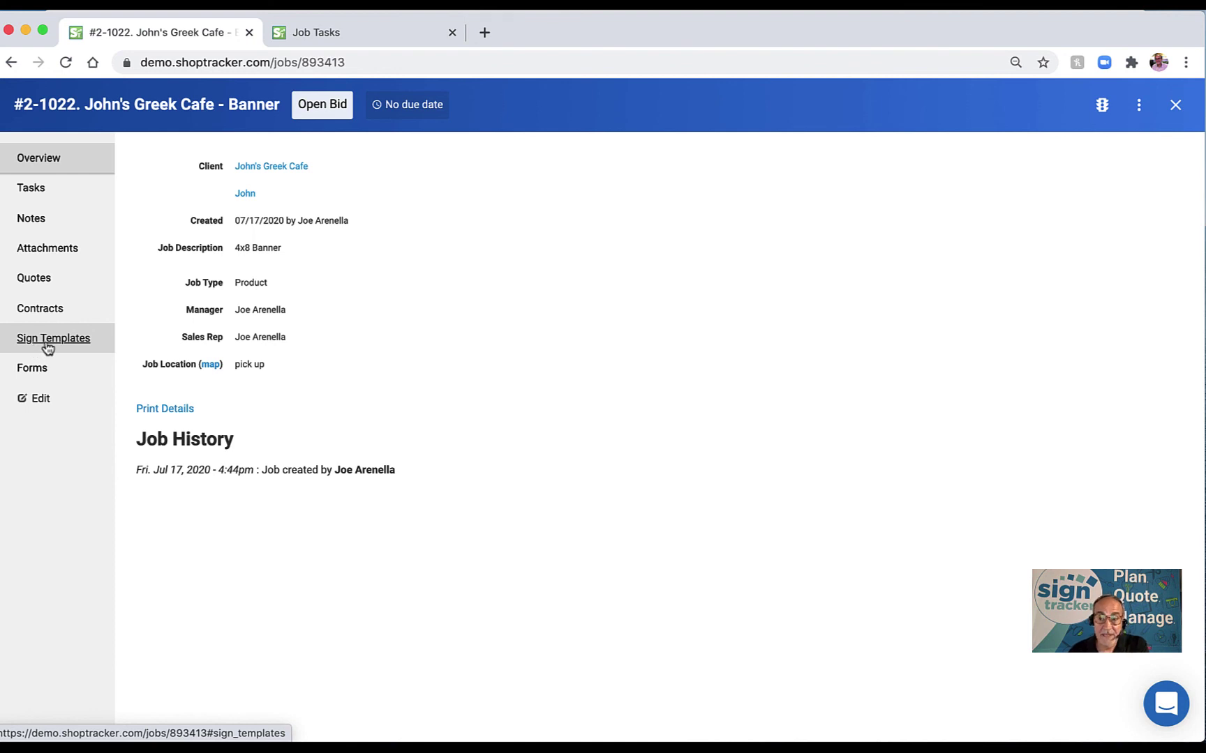
From the banner job's Tasks page, apply the Large Project task template.
{"action": "left_click", "coordinate": [41, 195]}
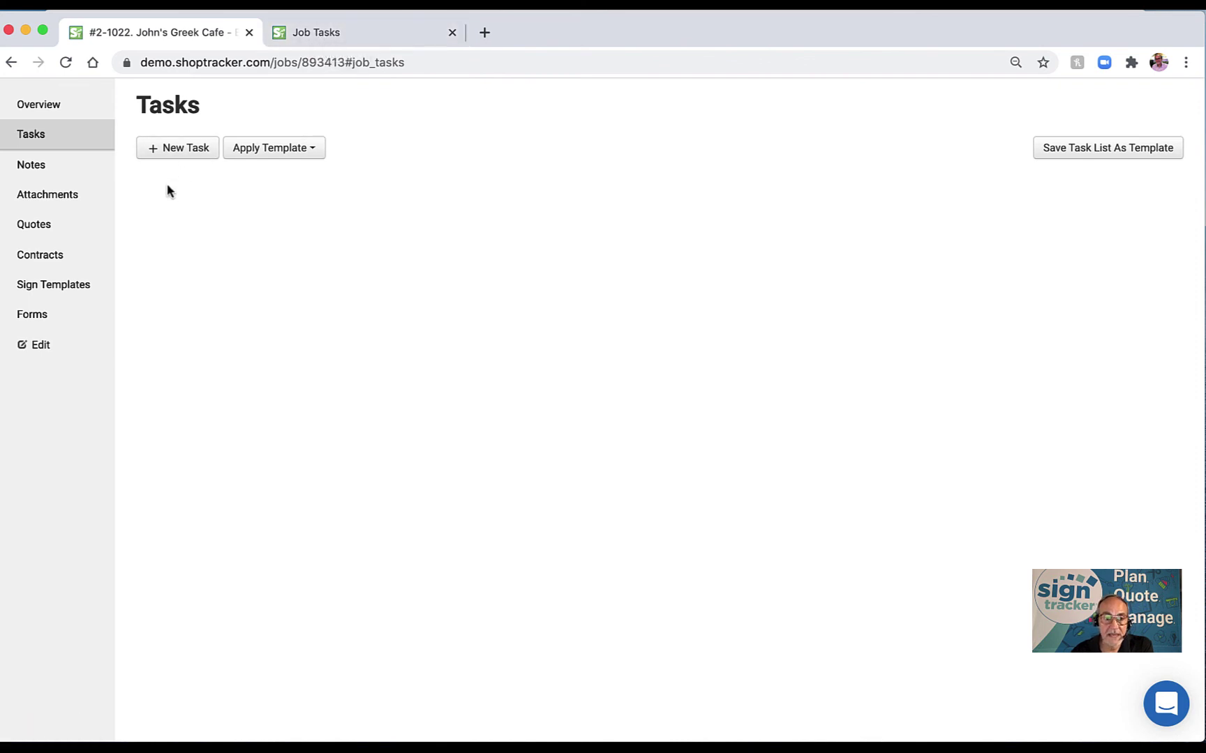
{"action": "scroll", "coordinate": [167, 190], "scroll_direction": "up", "scroll_amount": 1}
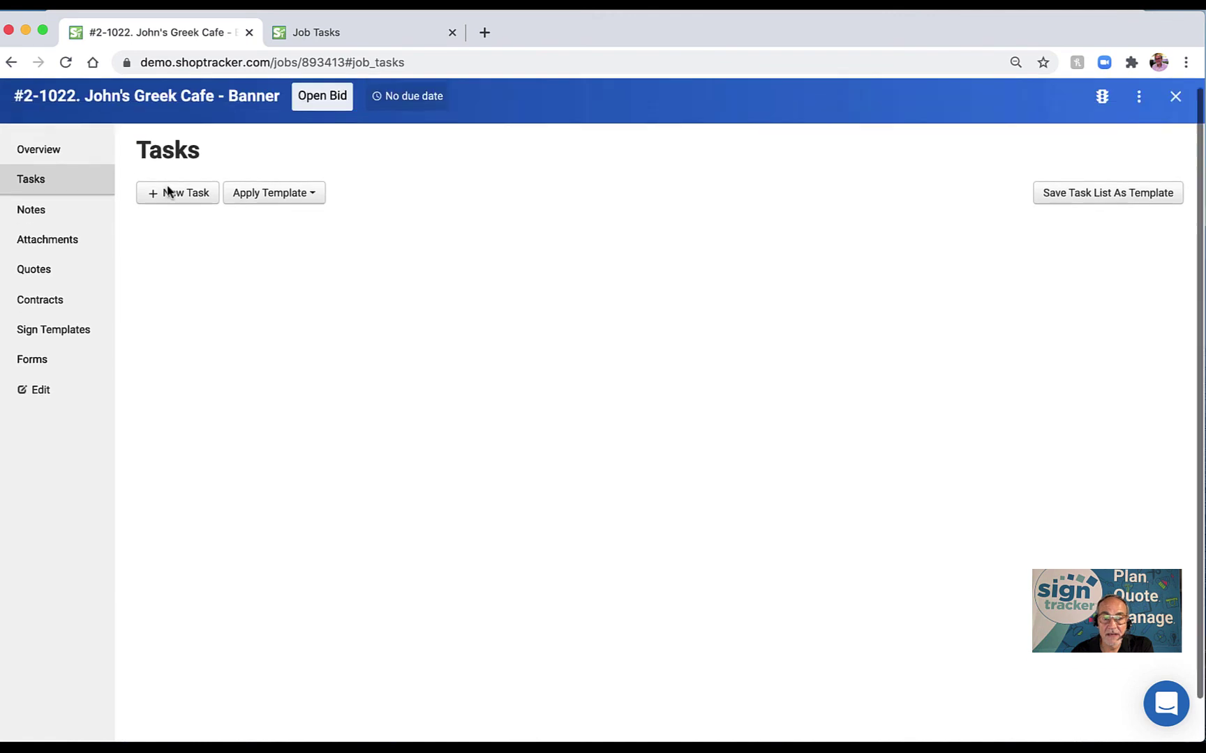
{"action": "left_click", "coordinate": [310, 209]}
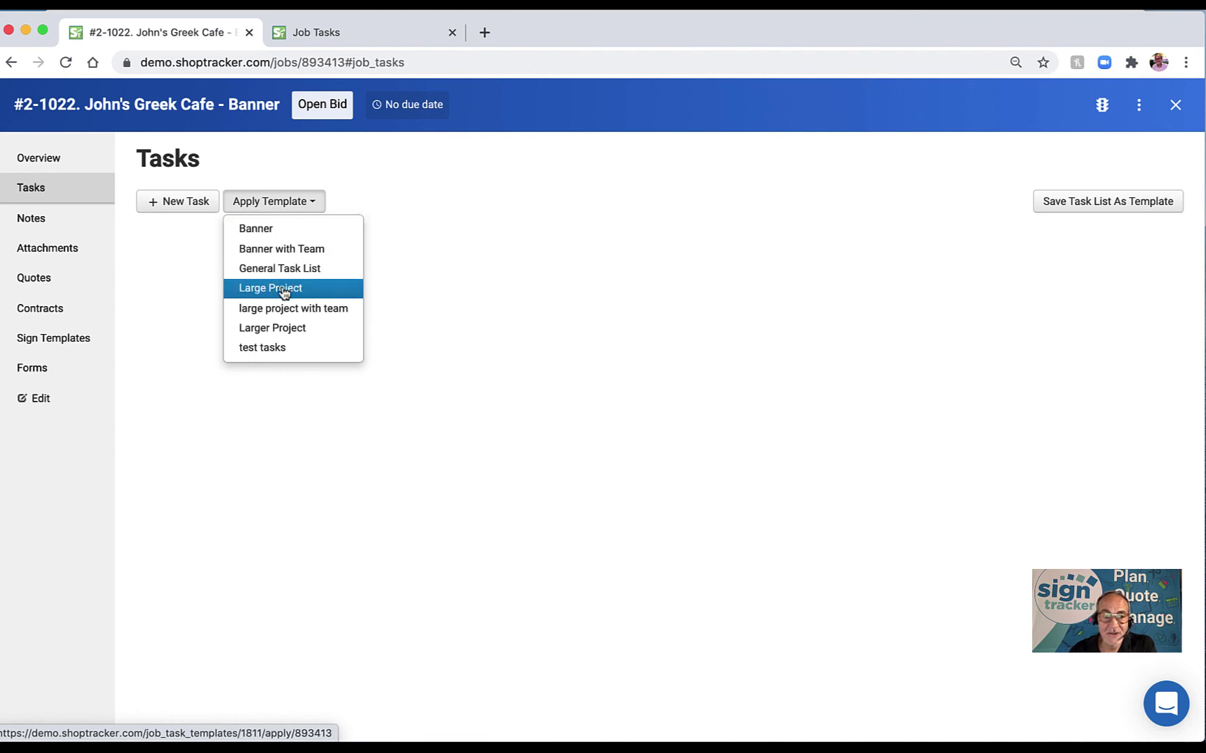
{"action": "left_click", "coordinate": [284, 292]}
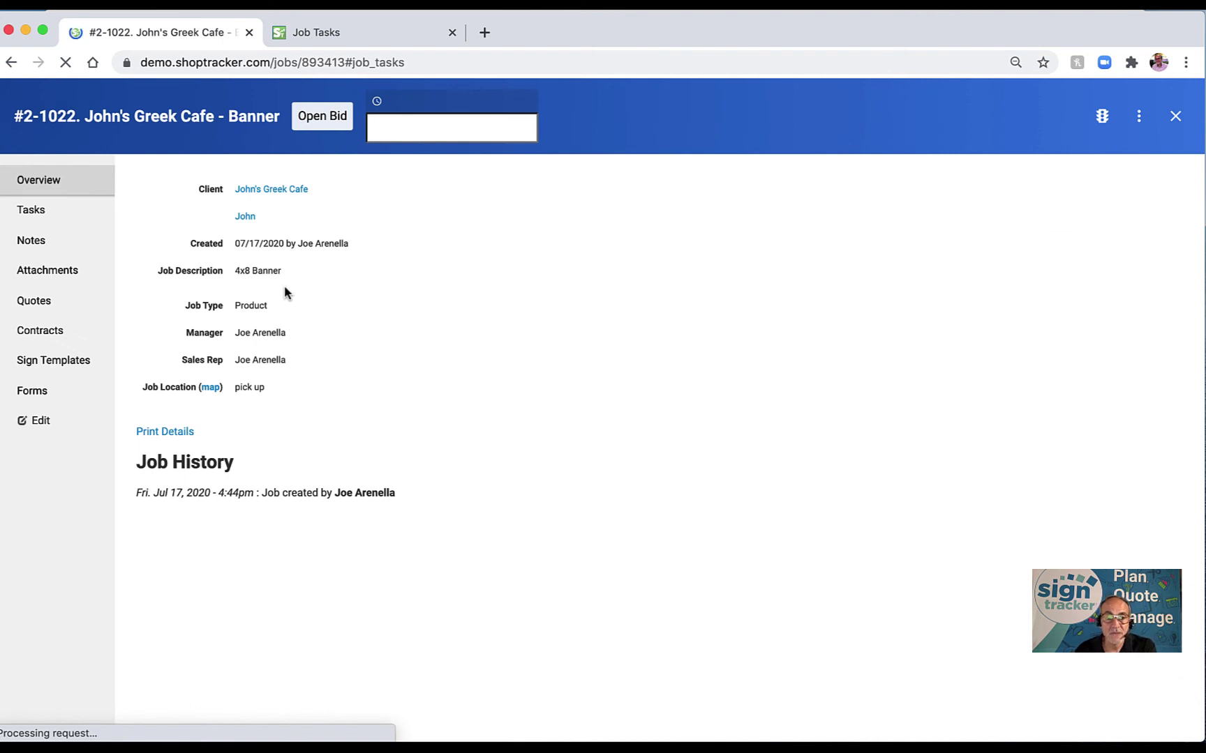
Delete the Install Quote (if needed) task from the Large Project task list.
{"action": "scroll", "coordinate": [371, 266], "scroll_direction": "up", "scroll_amount": 2}
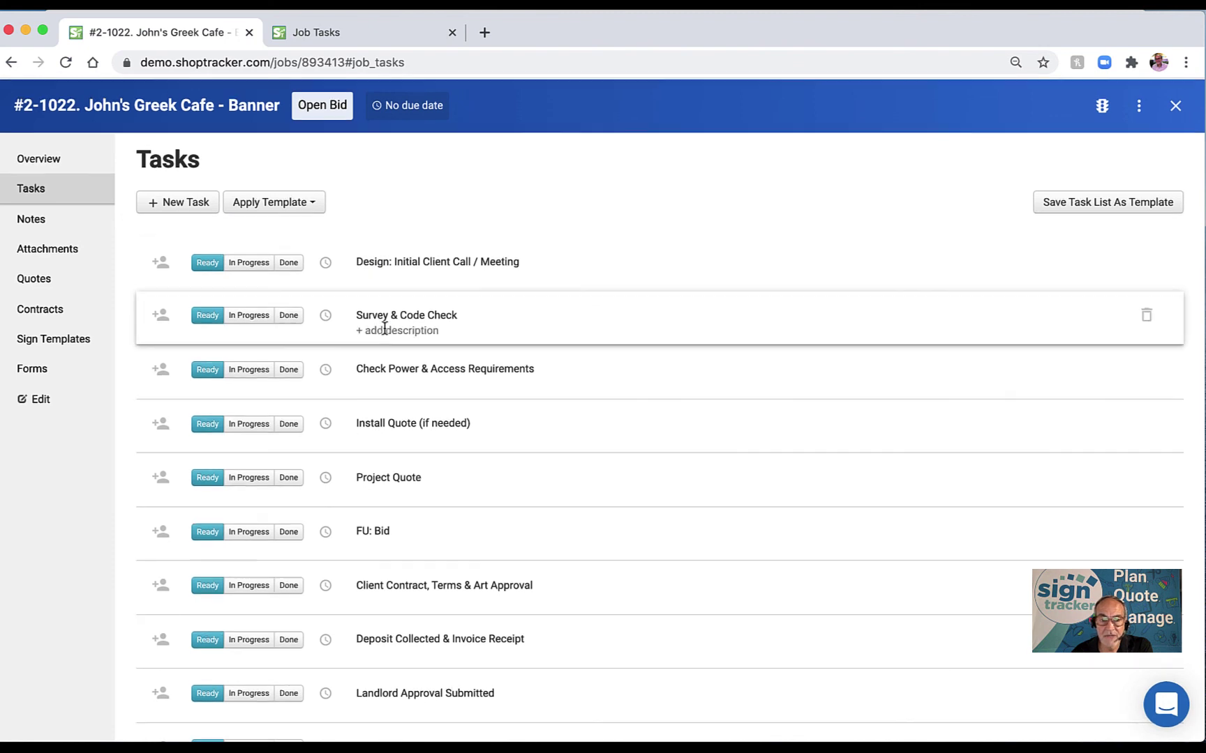
{"action": "scroll", "coordinate": [381, 366], "scroll_direction": "down", "scroll_amount": 1}
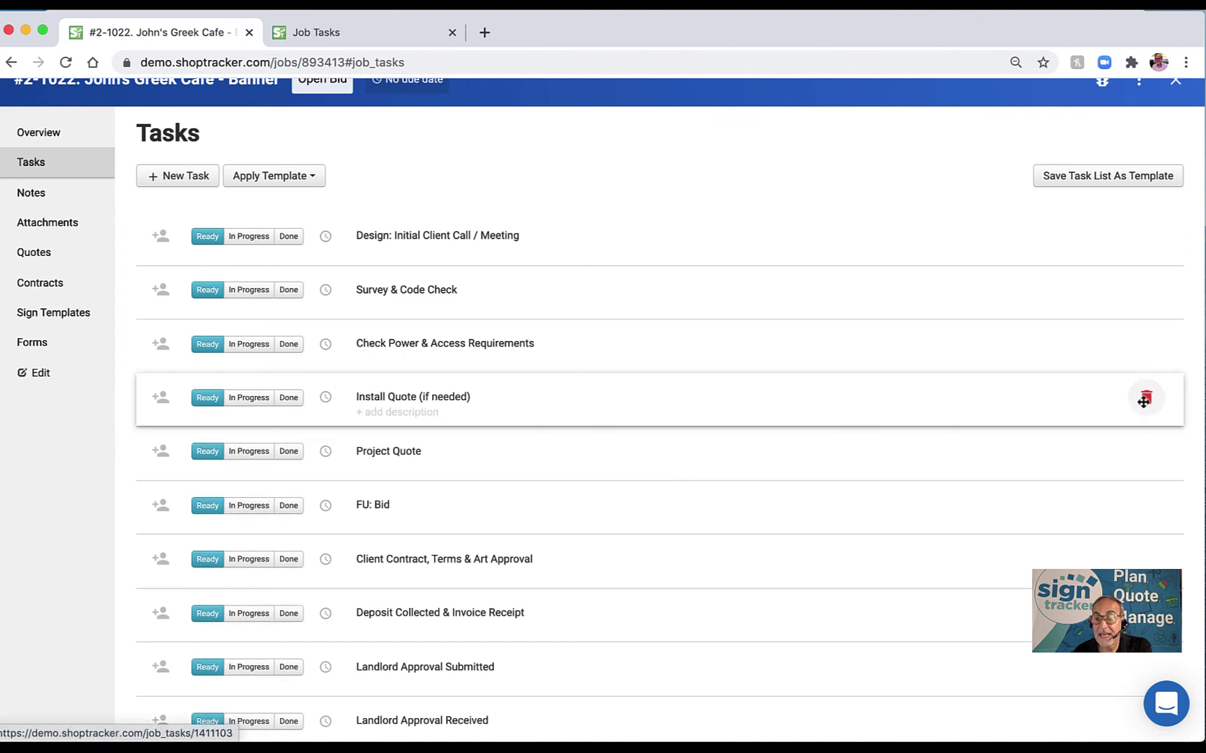
{"action": "scroll", "coordinate": [766, 398], "scroll_direction": "up", "scroll_amount": 1}
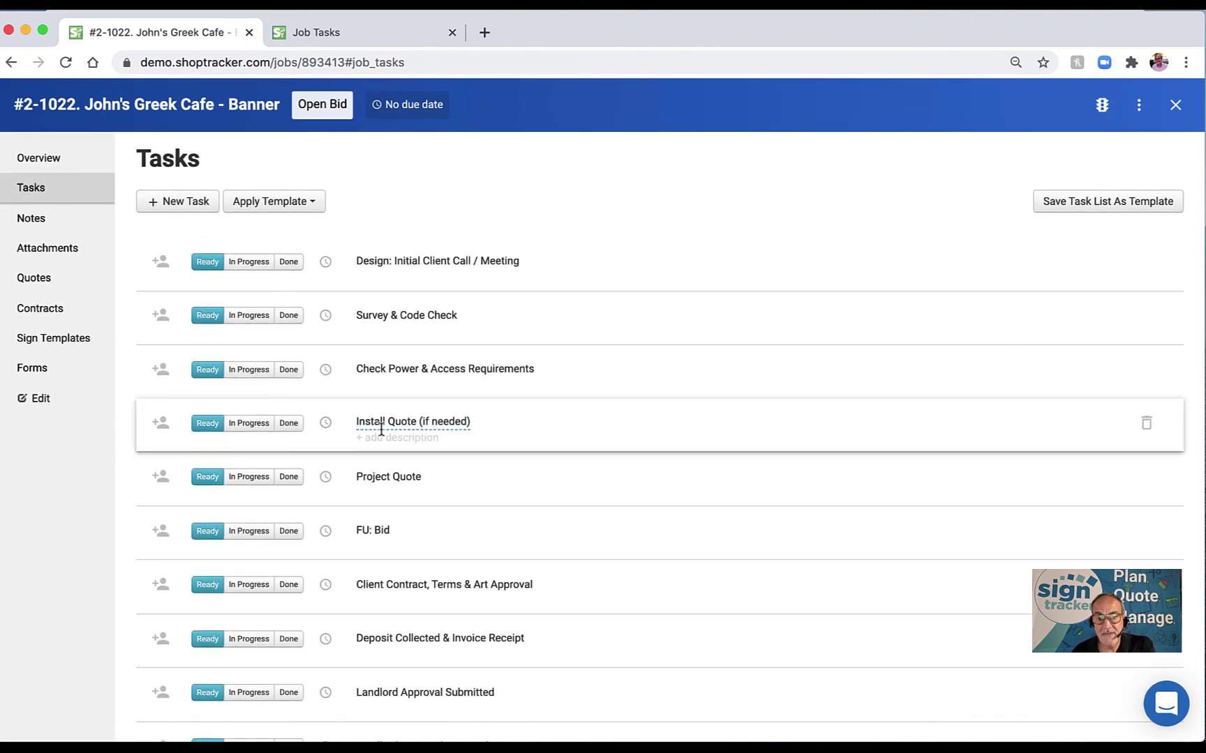
{"action": "left_click", "coordinate": [1146, 426]}
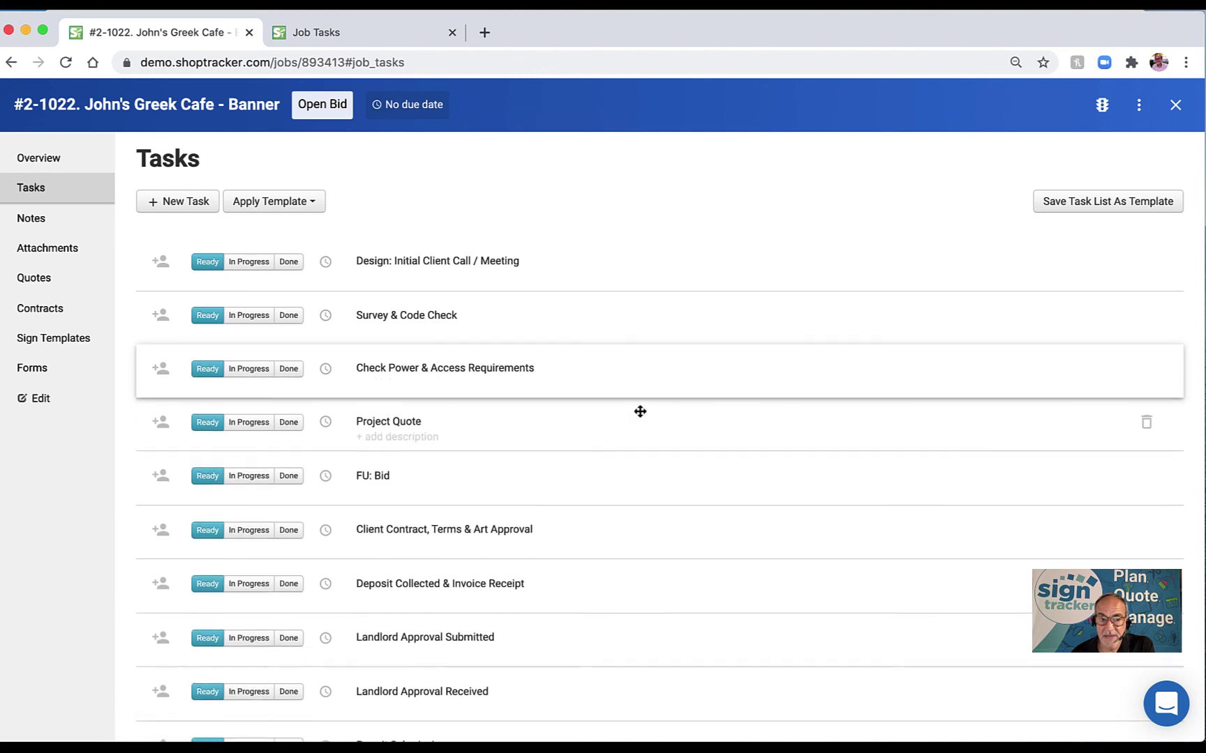
{"action": "scroll", "coordinate": [641, 412], "scroll_direction": "down", "scroll_amount": 1}
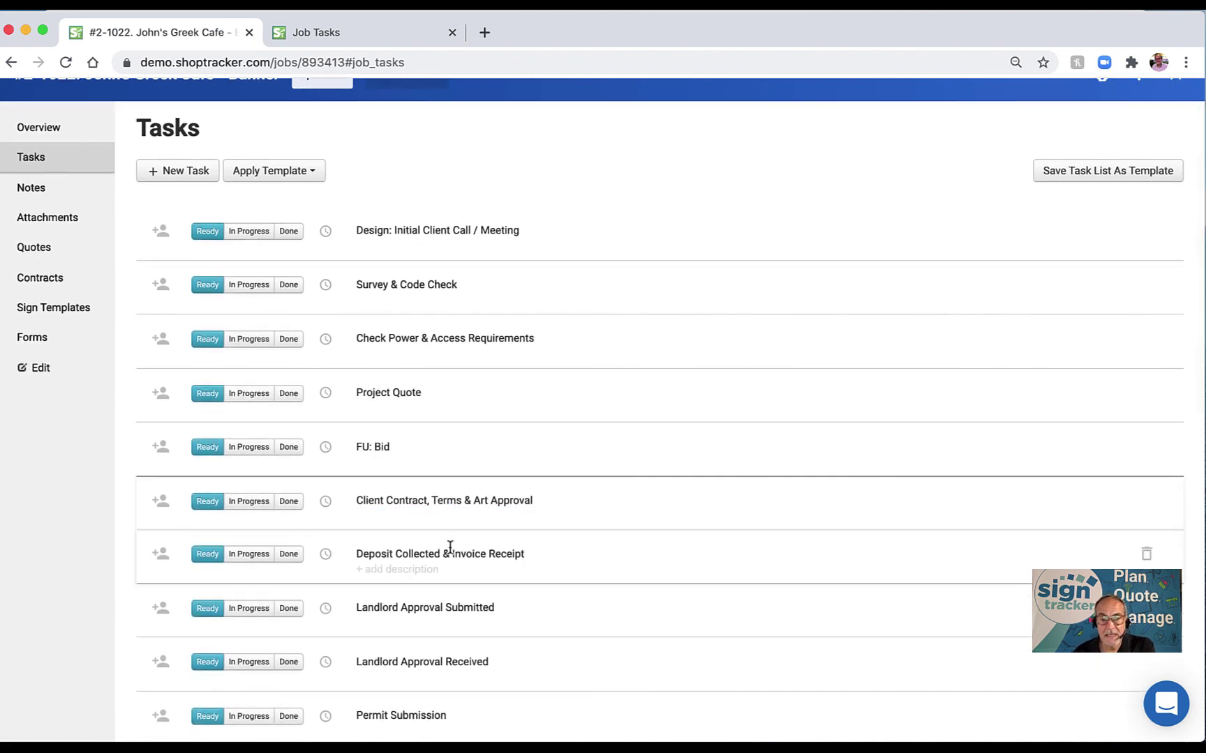
{"action": "scroll", "coordinate": [450, 547], "scroll_direction": "down", "scroll_amount": 10}
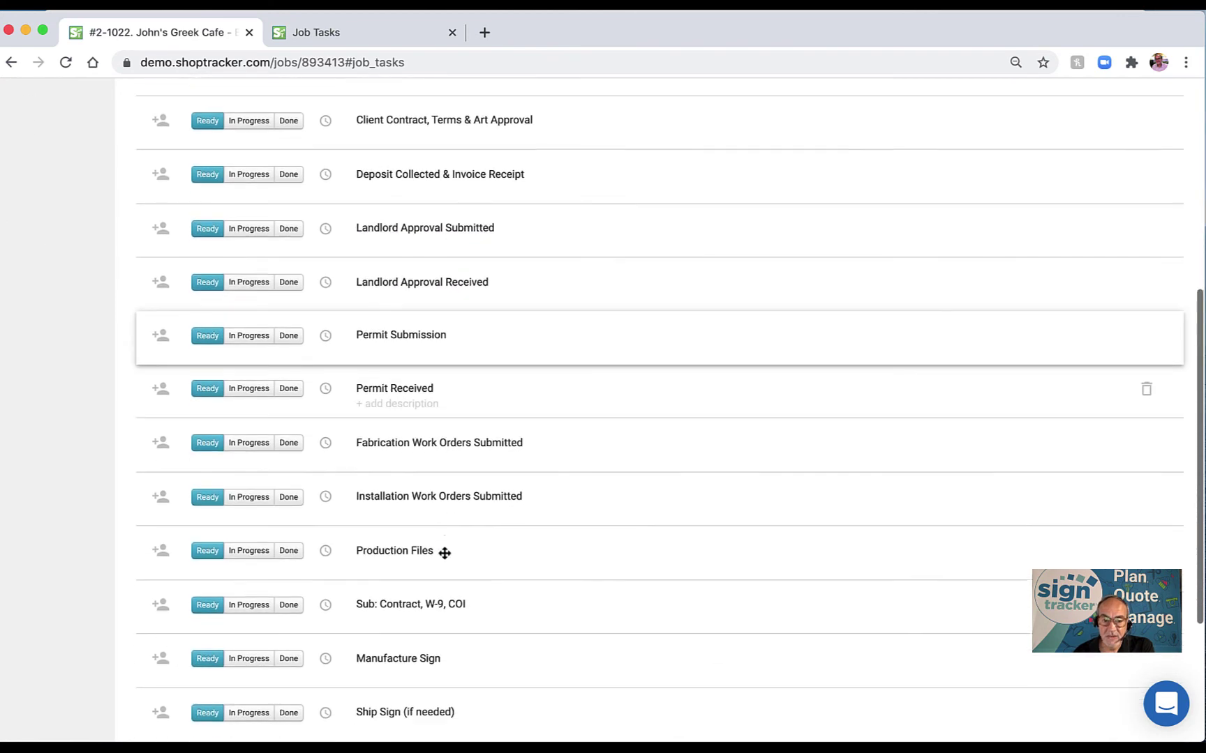
{"action": "scroll", "coordinate": [444, 553], "scroll_direction": "down", "scroll_amount": 6}
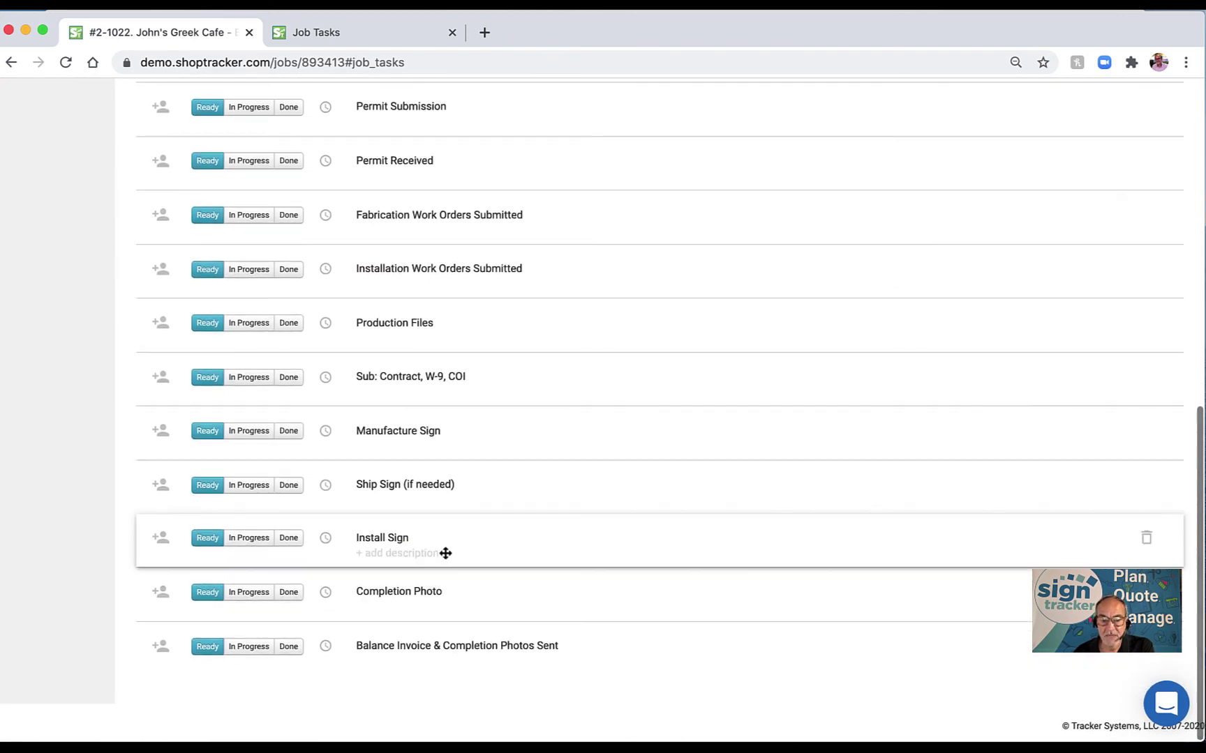
{"action": "scroll", "coordinate": [445, 552], "scroll_direction": "up", "scroll_amount": 15}
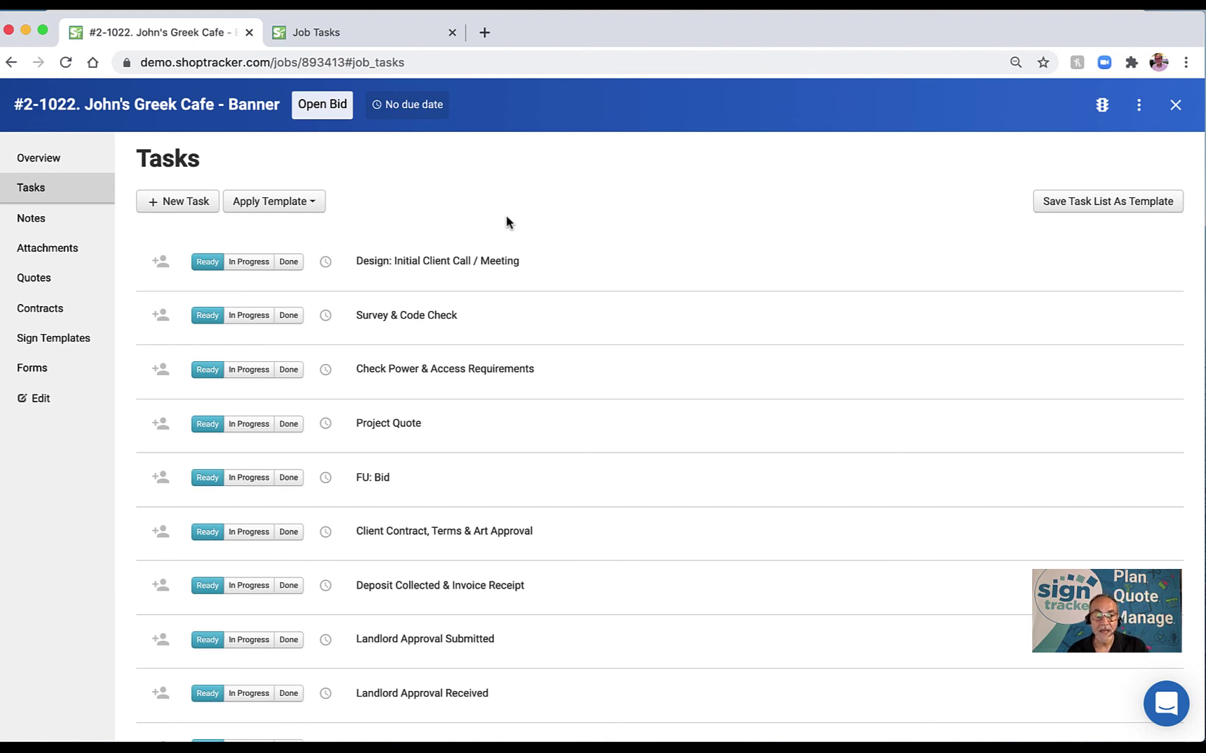
Create a 'special order item' task whose description names the supply contact.
{"action": "left_click", "coordinate": [180, 204]}
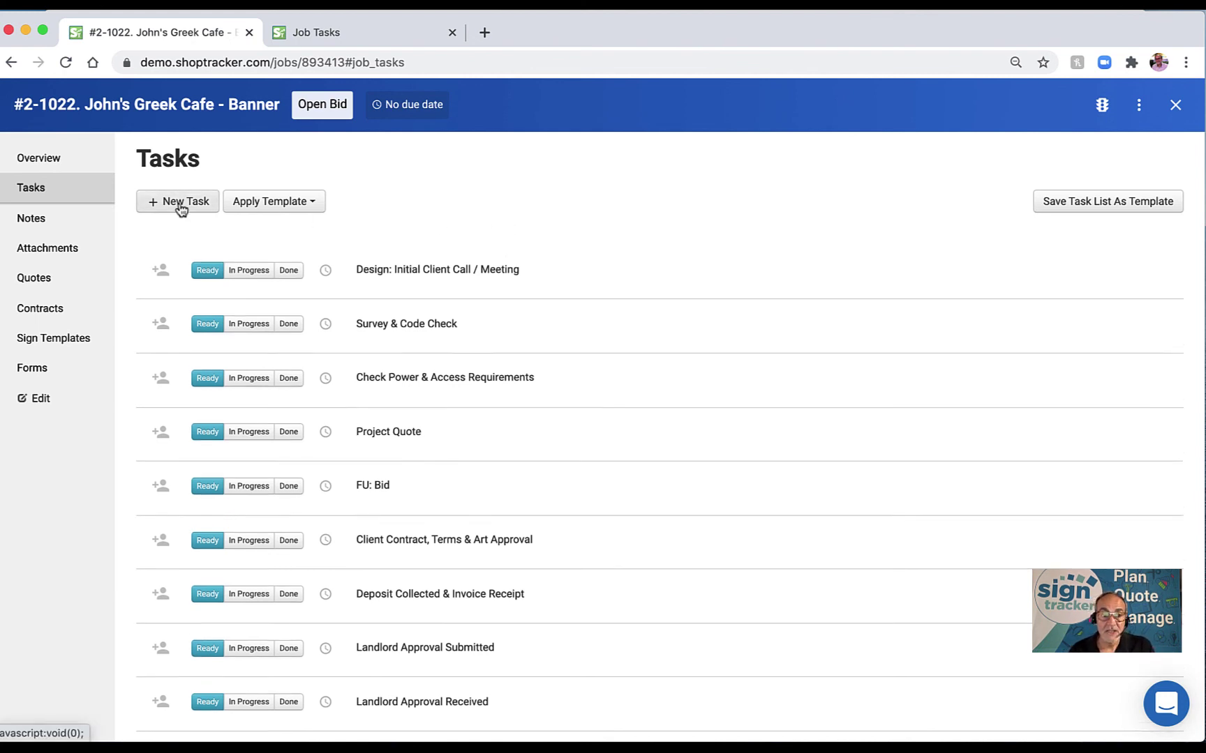
{"action": "left_click", "coordinate": [195, 250]}
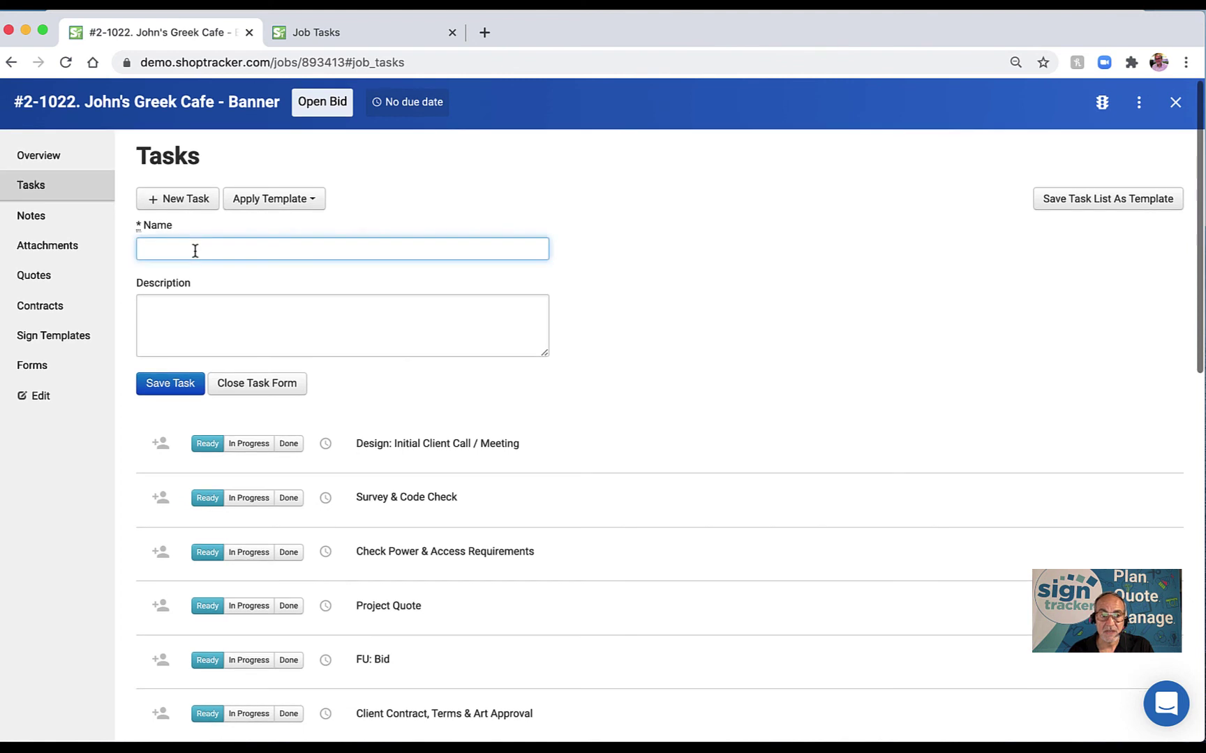
{"action": "type", "text": "special"}
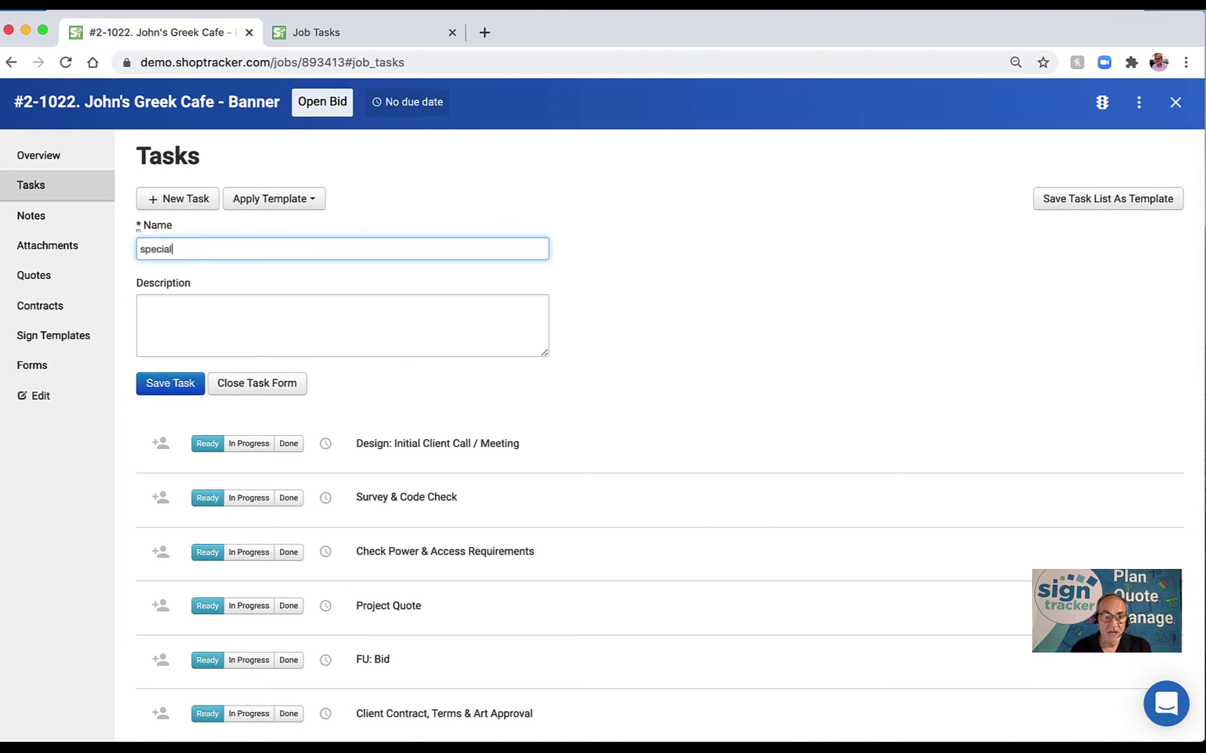
{"action": "type", "text": " order item"}
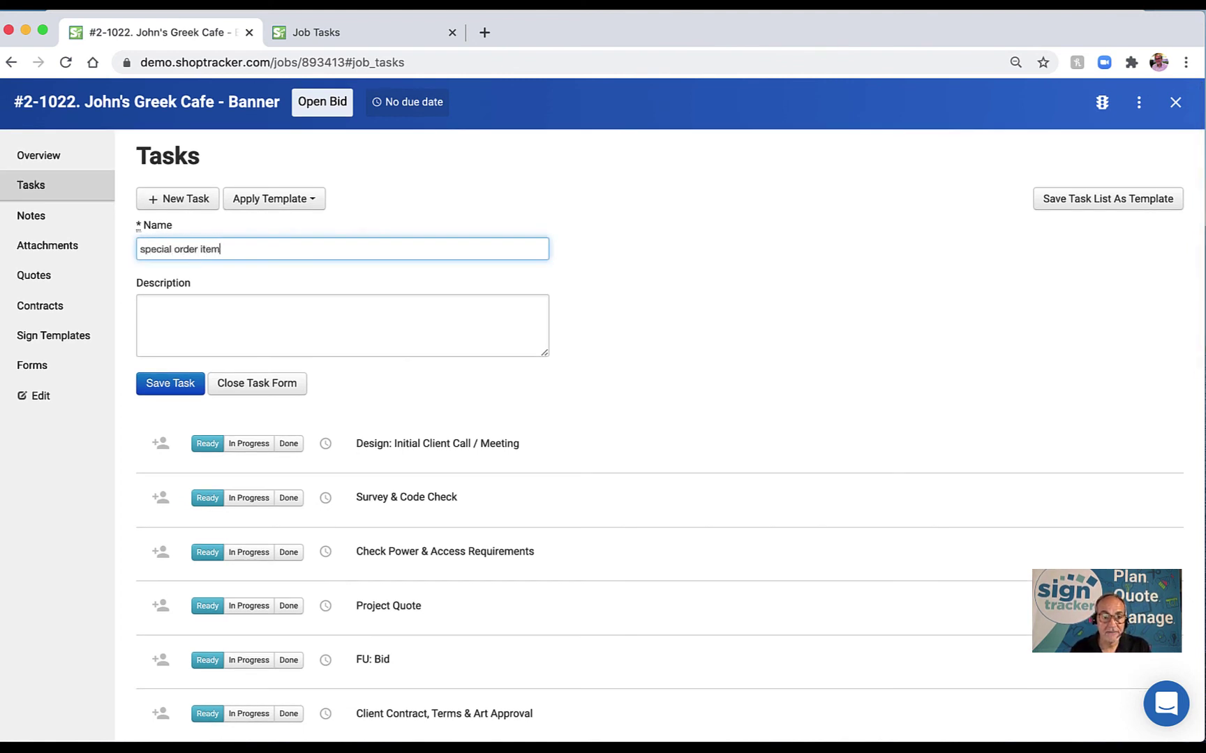
{"action": "left_click", "coordinate": [262, 313]}
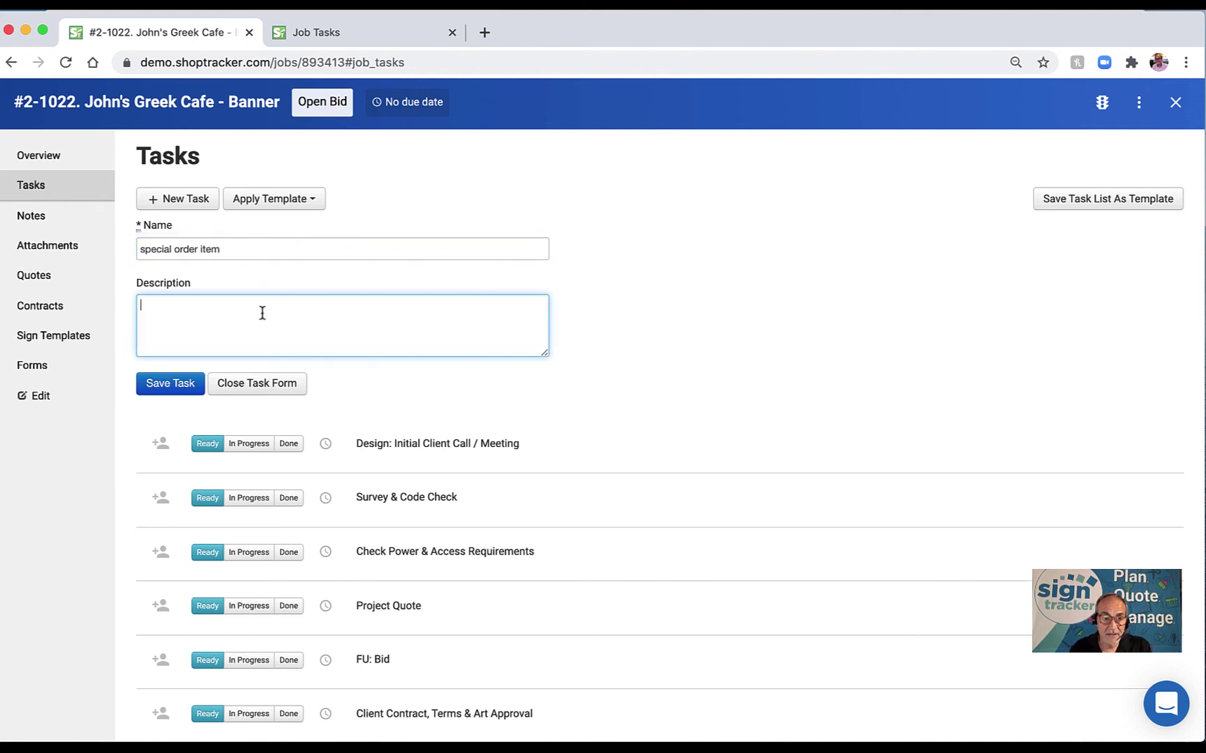
{"action": "type", "text": "bob the su"}
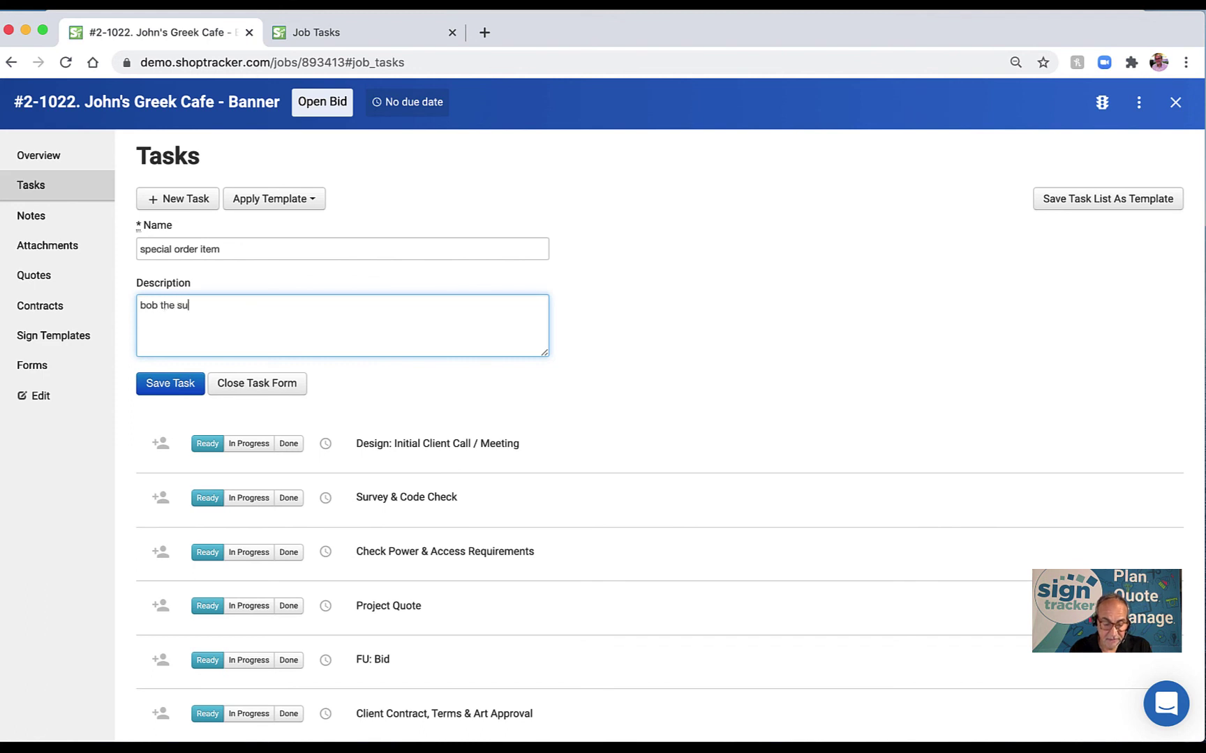
{"action": "type", "text": "pply guy"}
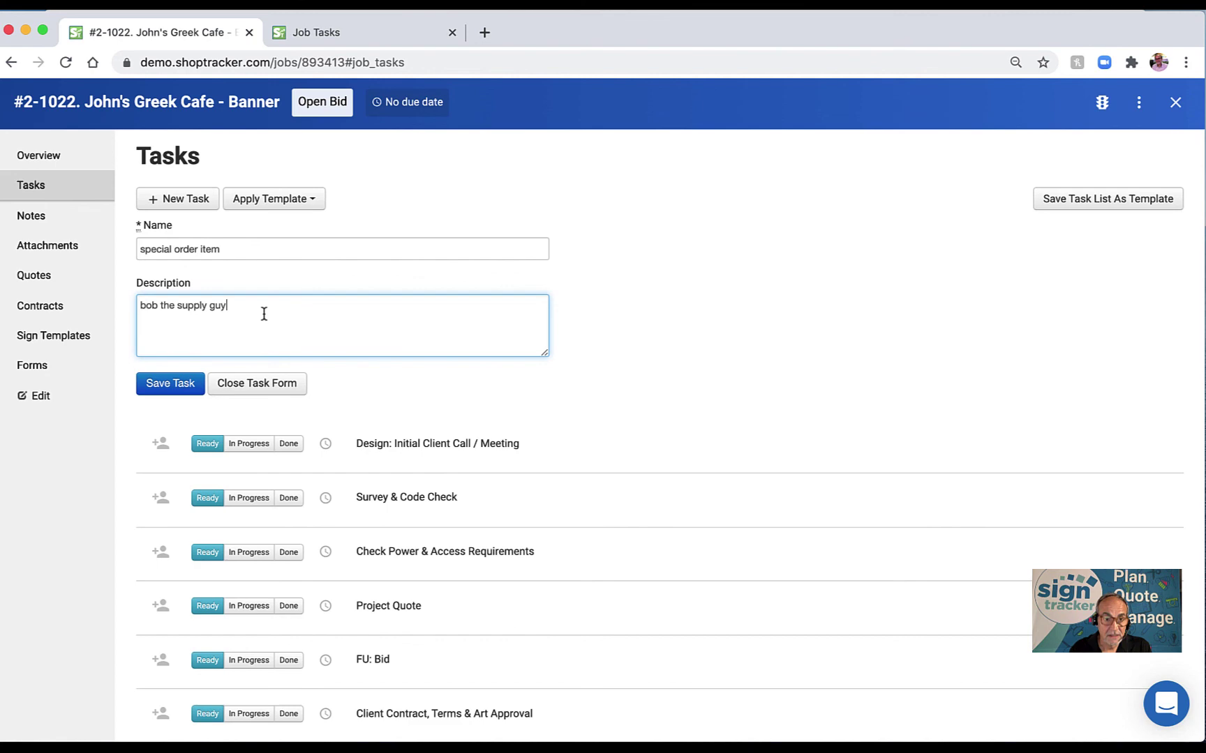
{"action": "left_click", "coordinate": [187, 383]}
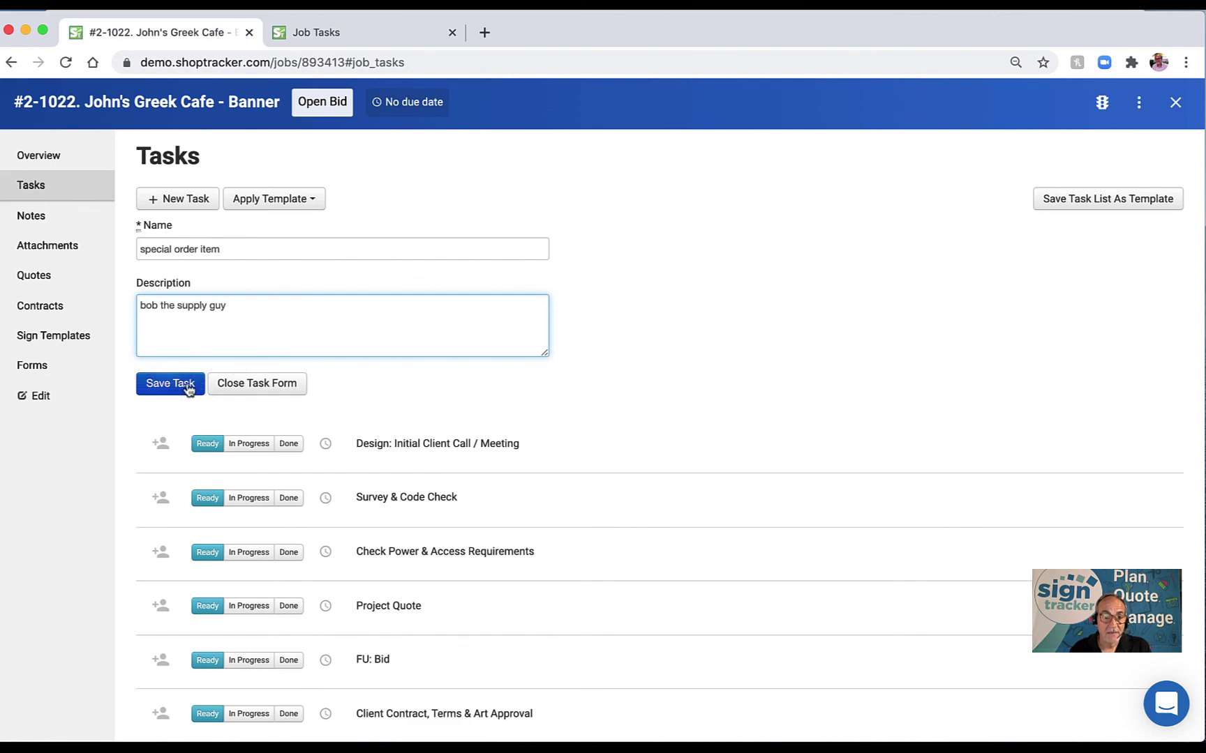
{"action": "scroll", "coordinate": [288, 360], "scroll_direction": "down", "scroll_amount": 15}
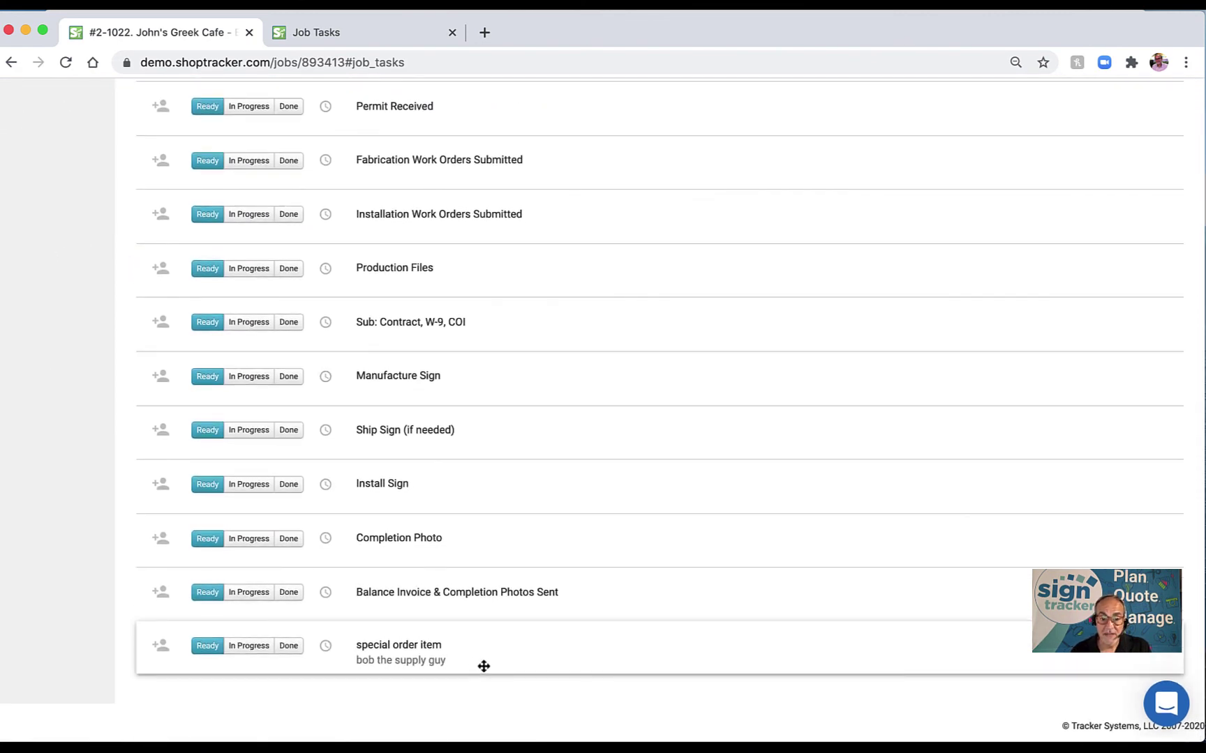
Drag the special order item task up to sit directly after Permit Submission.
{"action": "left_click_drag", "start_coordinate": [484, 665], "coordinate": [502, 160]}
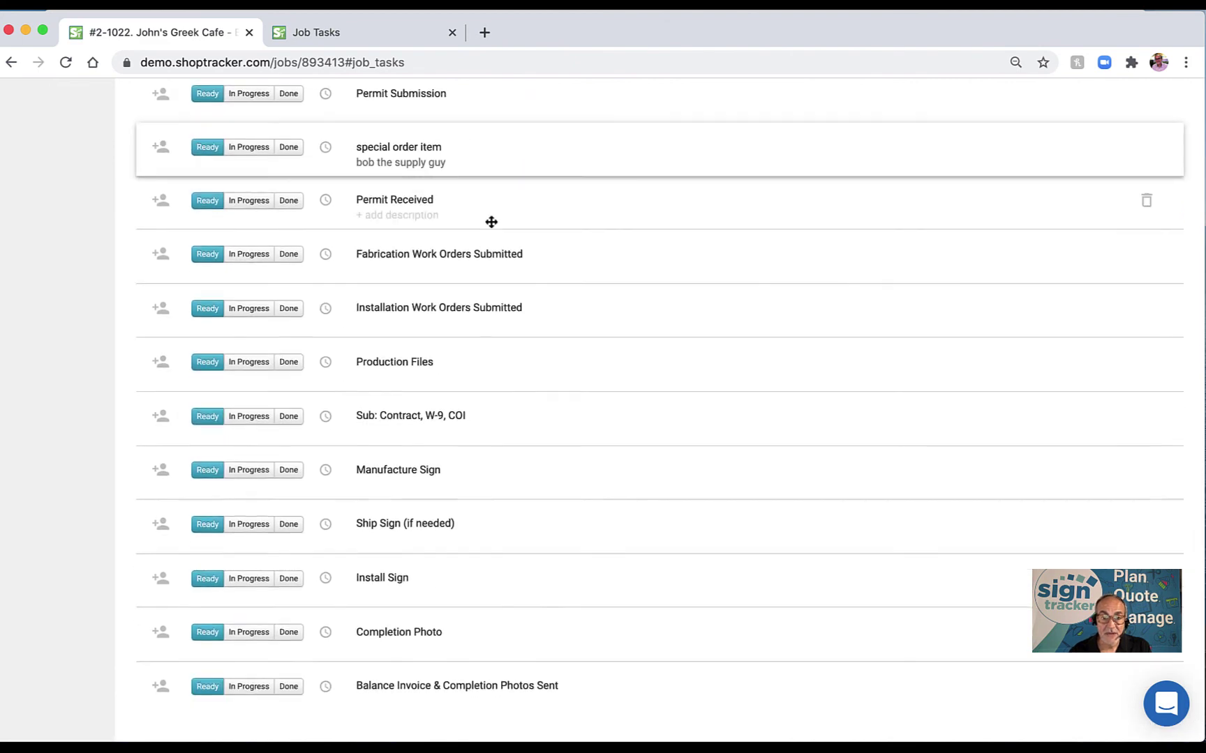
{"action": "scroll", "coordinate": [492, 236], "scroll_direction": "up", "scroll_amount": 4}
{"action": "scroll", "coordinate": [506, 432], "scroll_direction": "up", "scroll_amount": 5}
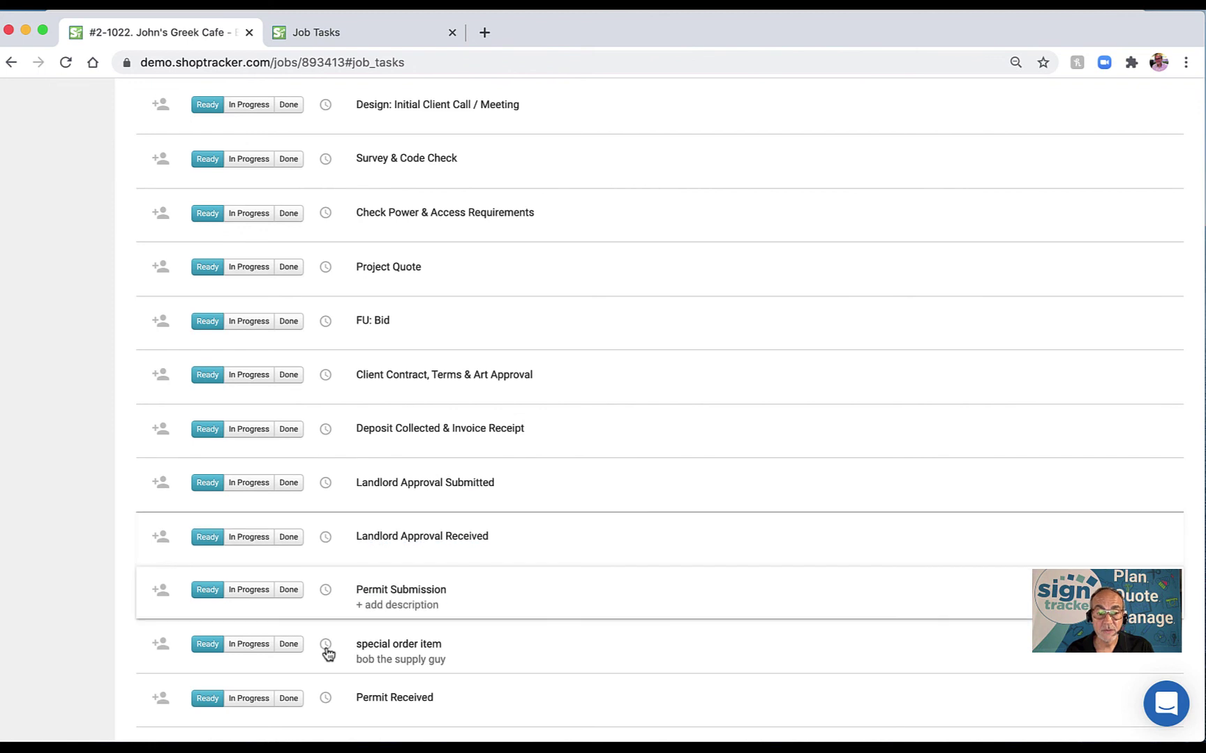
{"action": "scroll", "coordinate": [321, 463], "scroll_direction": "up", "scroll_amount": 5}
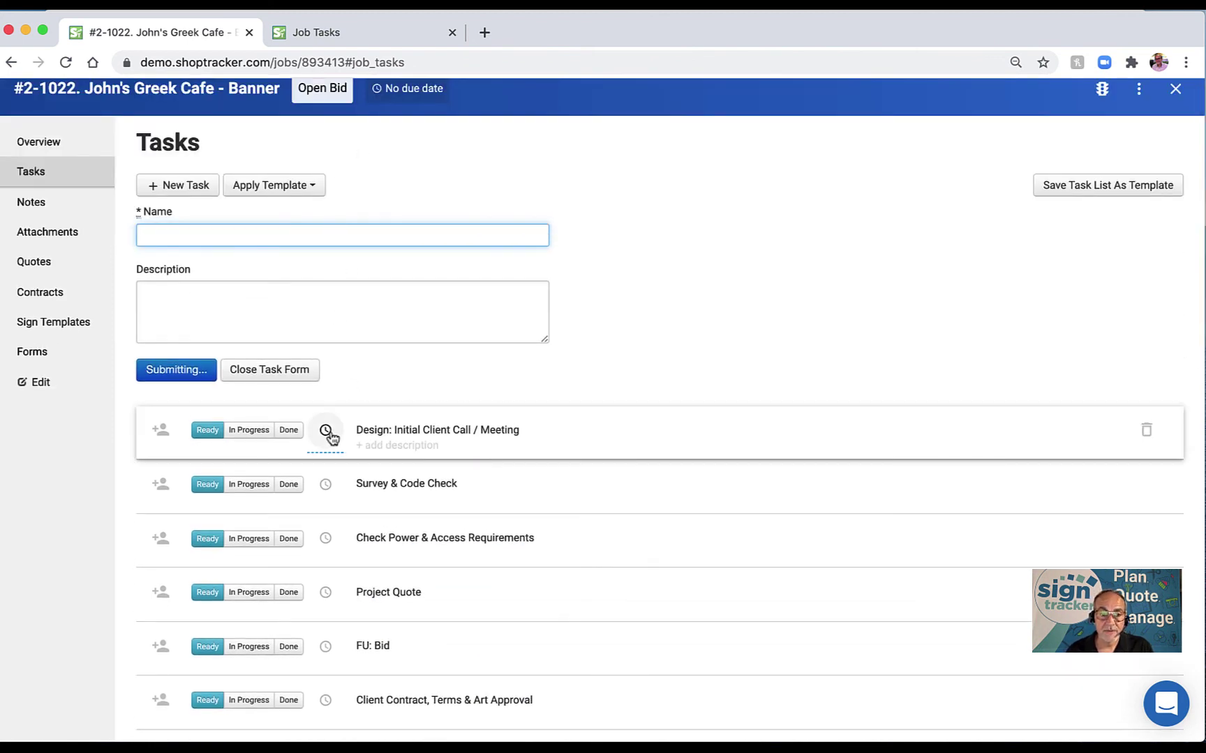
Give the Design: Initial Client Call / Meeting task an Aug 03, 2020 due date and an assignee.
{"action": "left_click", "coordinate": [326, 431]}
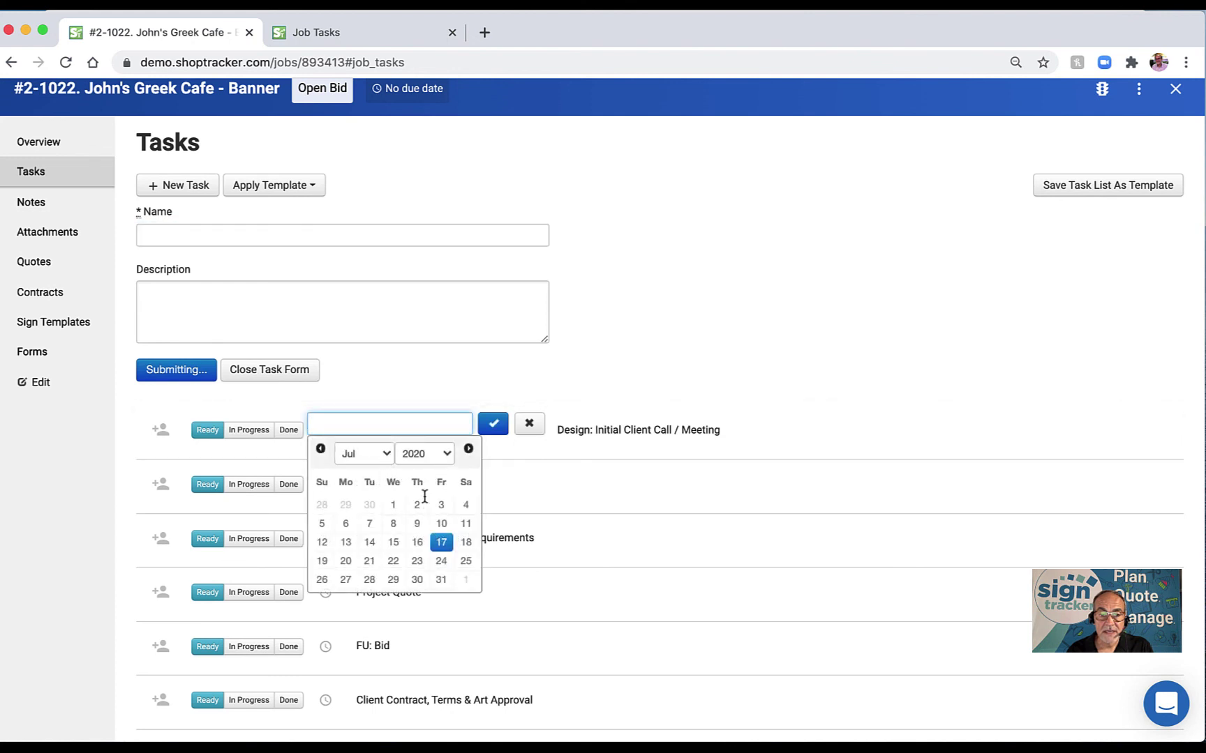
{"action": "left_click", "coordinate": [468, 451]}
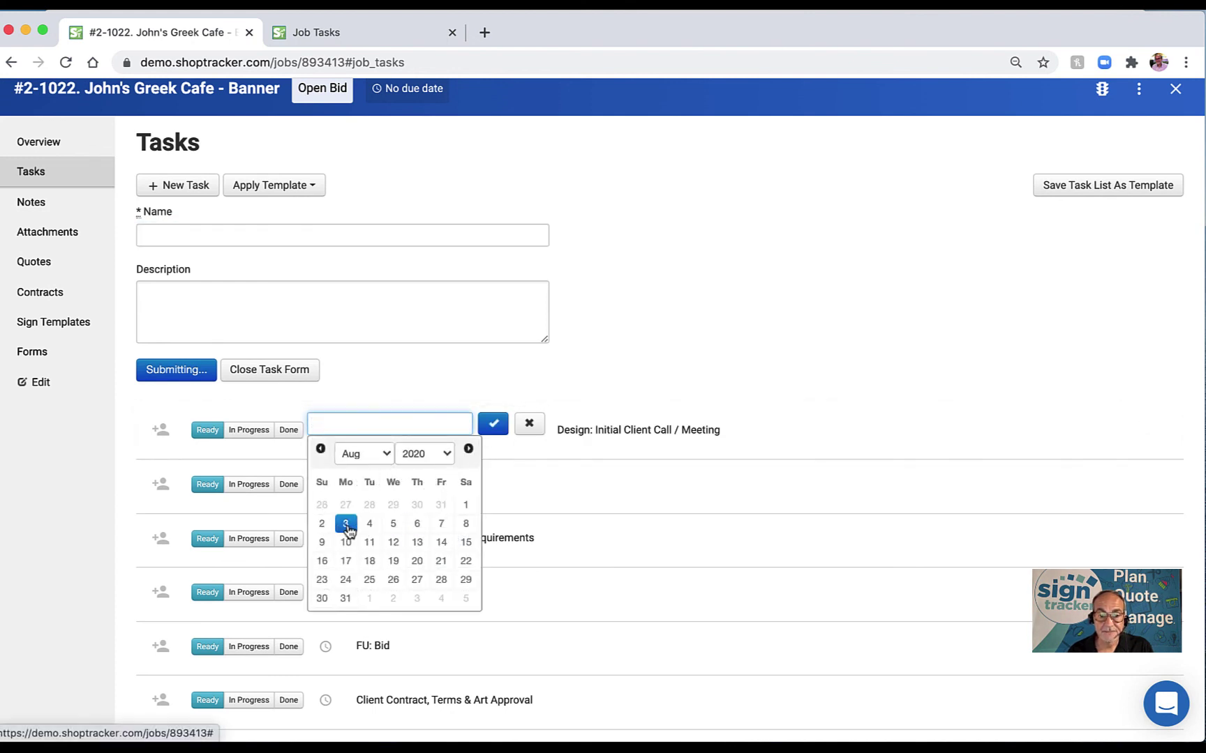
{"action": "left_click", "coordinate": [346, 525]}
{"action": "left_click", "coordinate": [492, 423]}
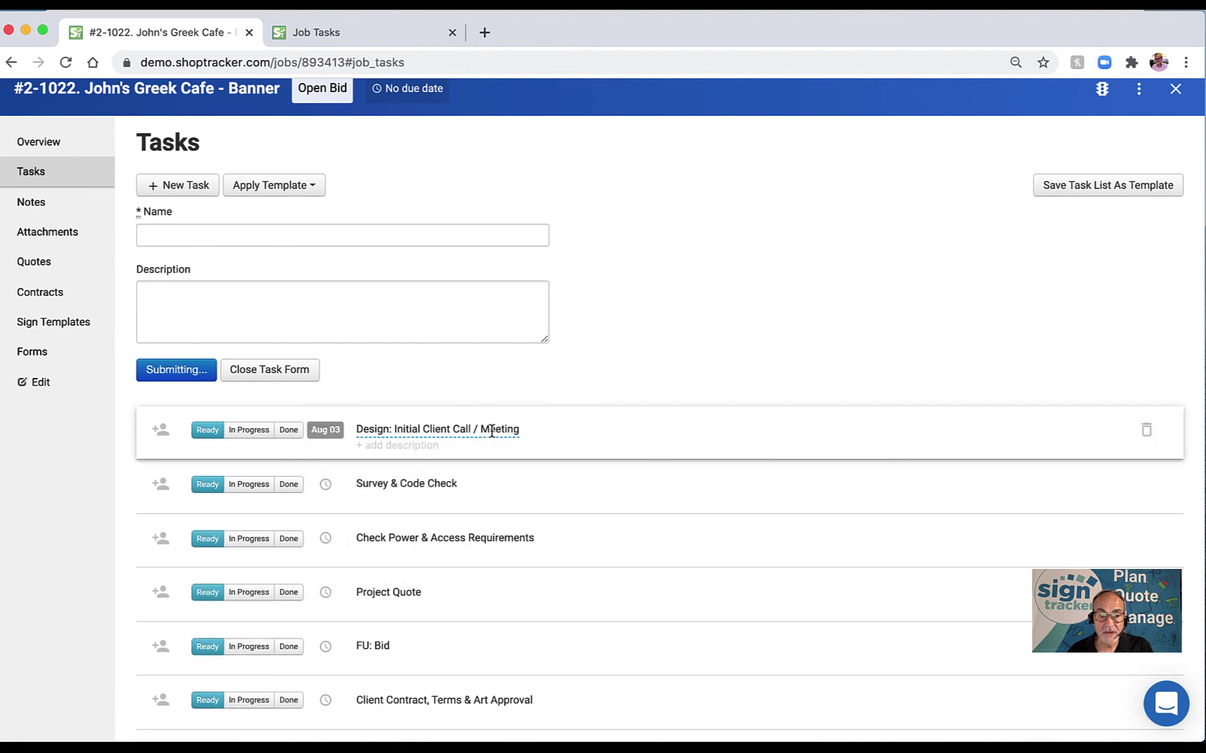
{"action": "left_click", "coordinate": [161, 430]}
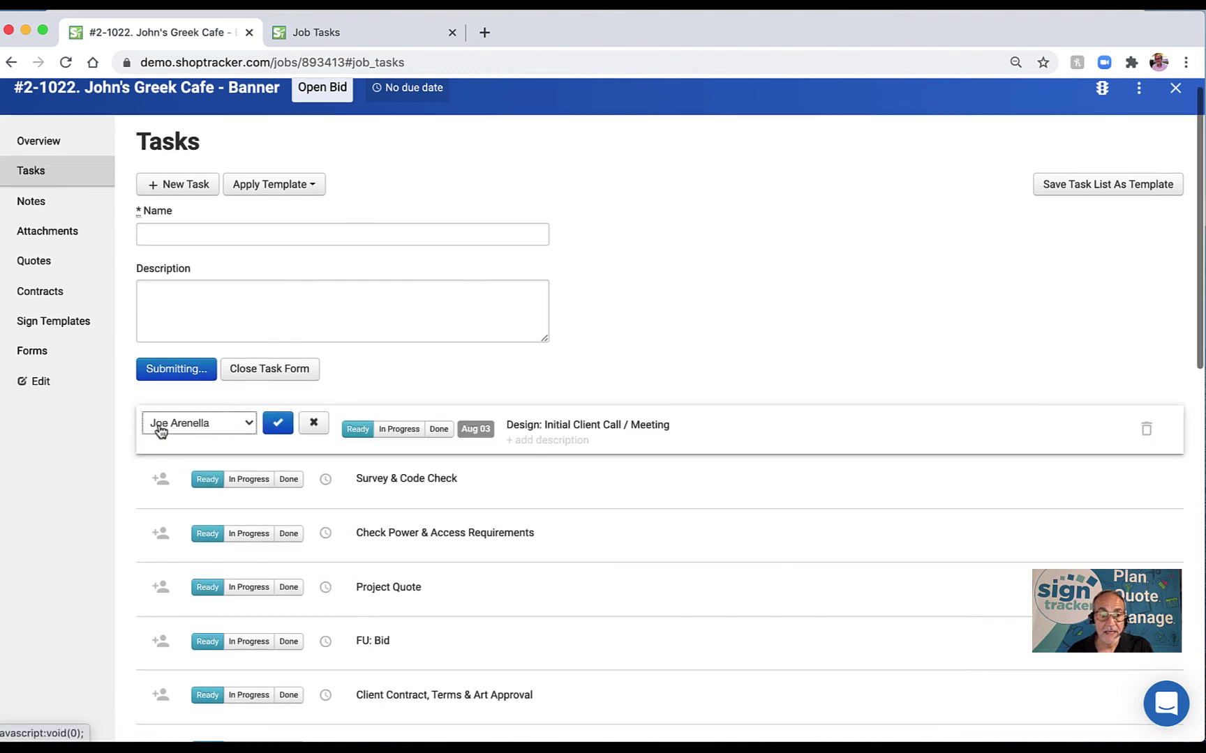
{"action": "left_click", "coordinate": [269, 424]}
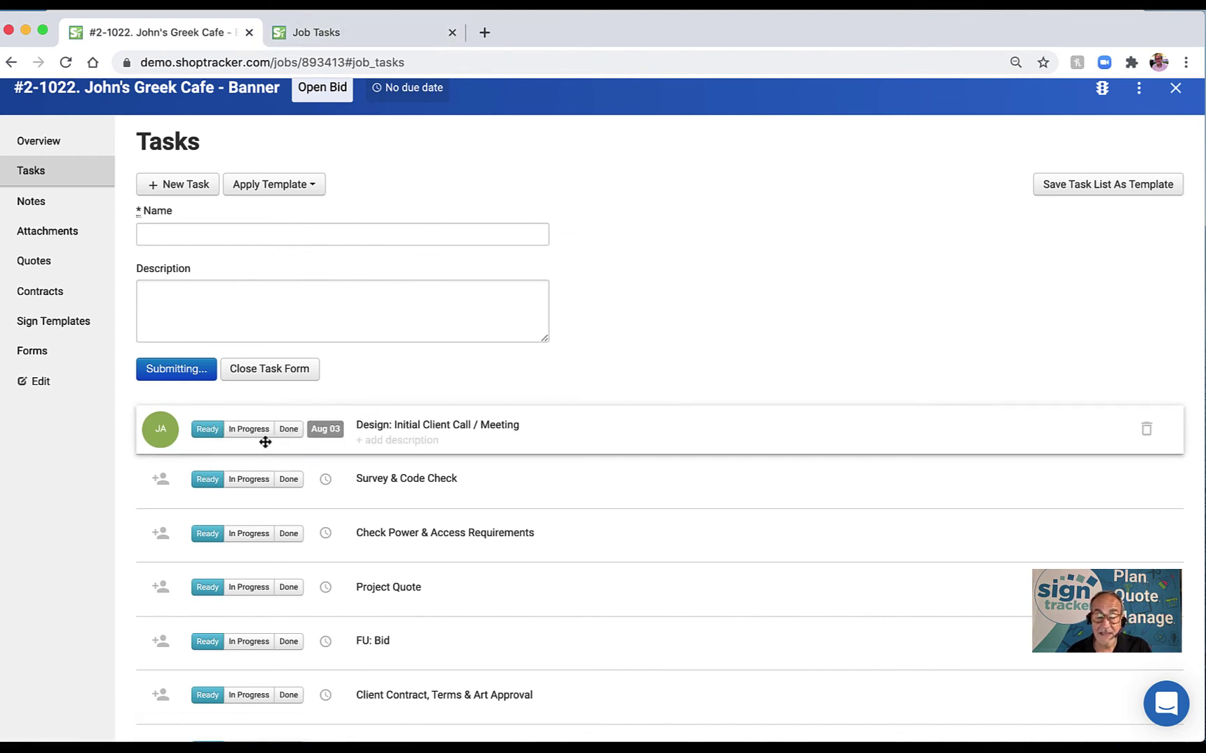
Save the notes 'lm 8/17 sdfsdlf' and 'cb 9/1' in the Design task's description.
{"action": "left_click", "coordinate": [393, 441]}
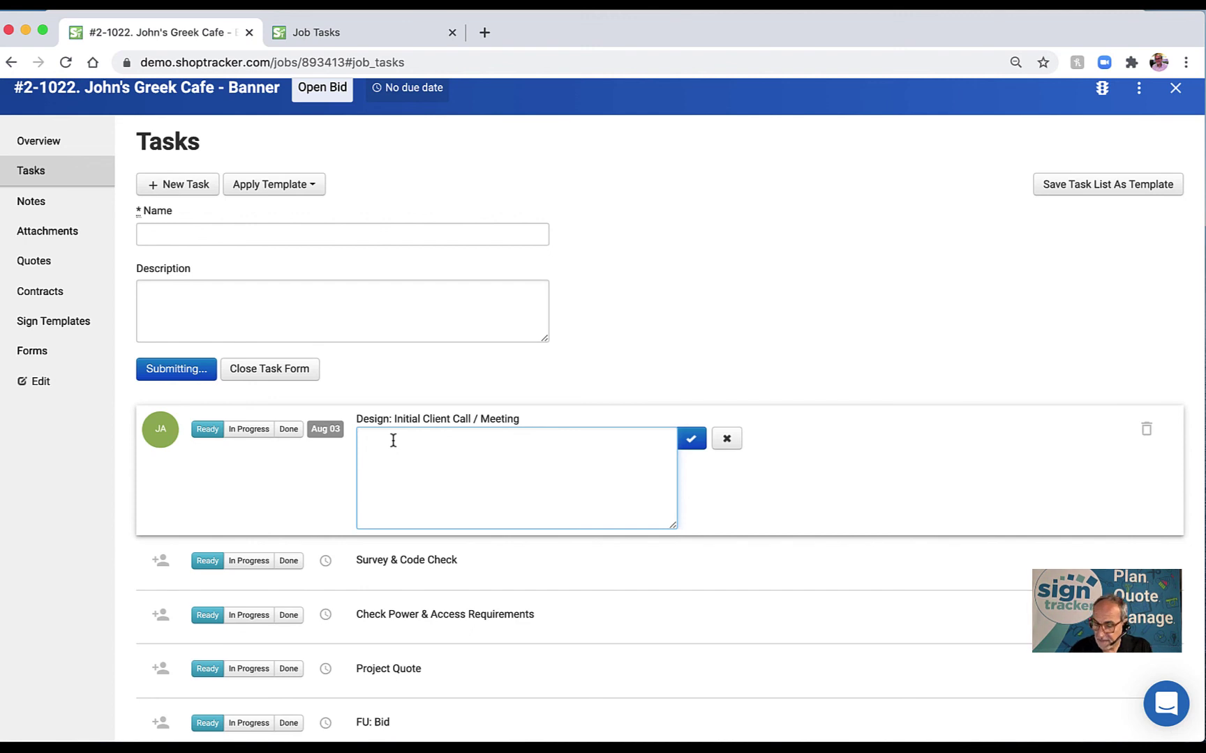
{"action": "type", "text": "Im"}
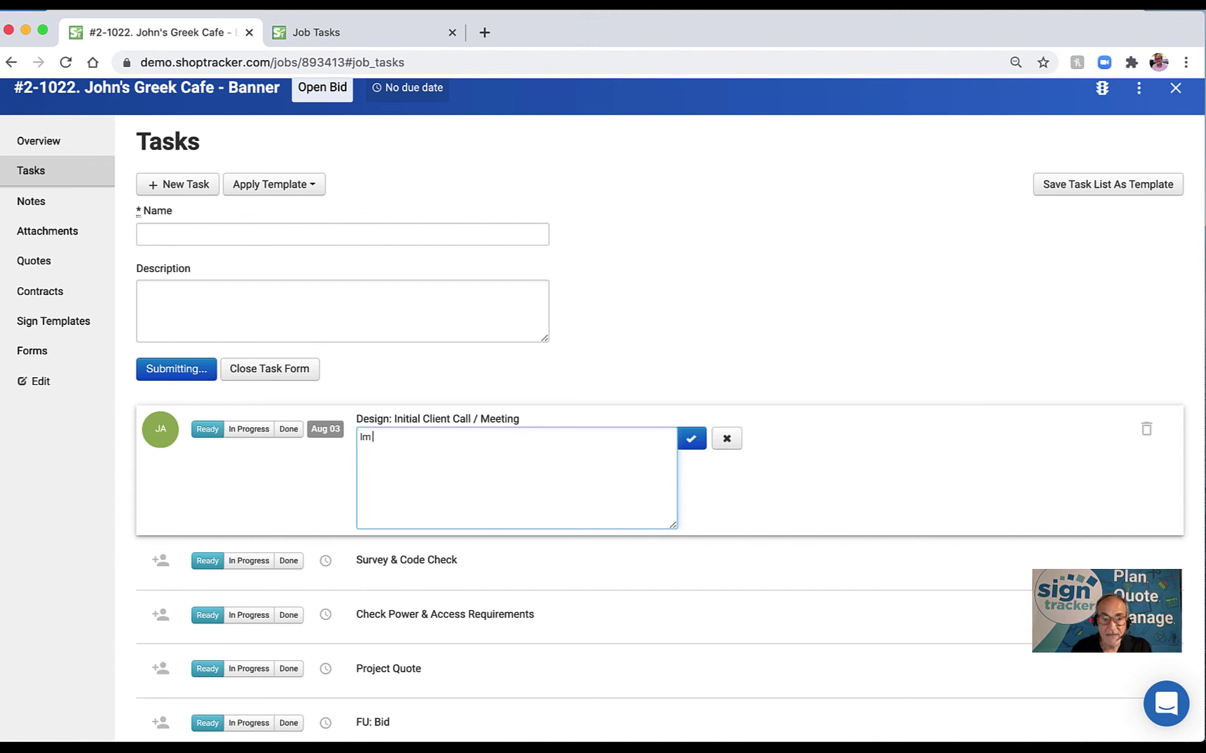
{"action": "type", "text": " 8/17"}
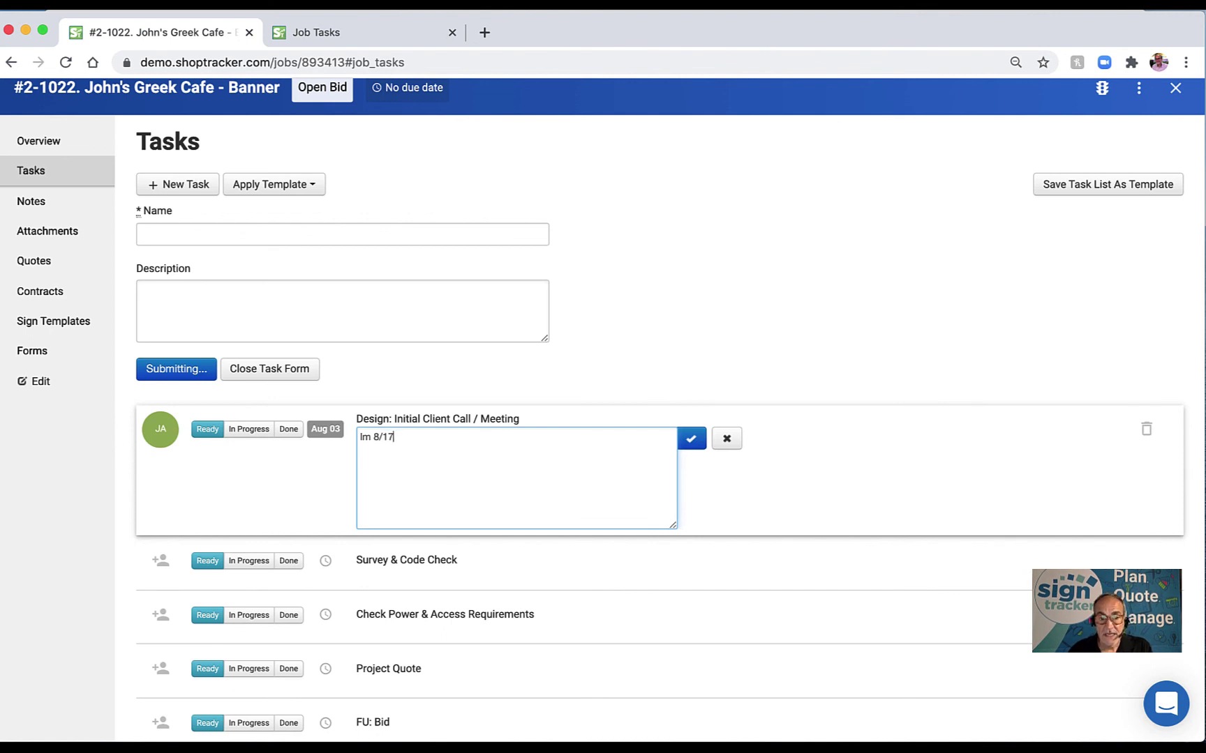
{"action": "type", "text": " sdfsdlf"}
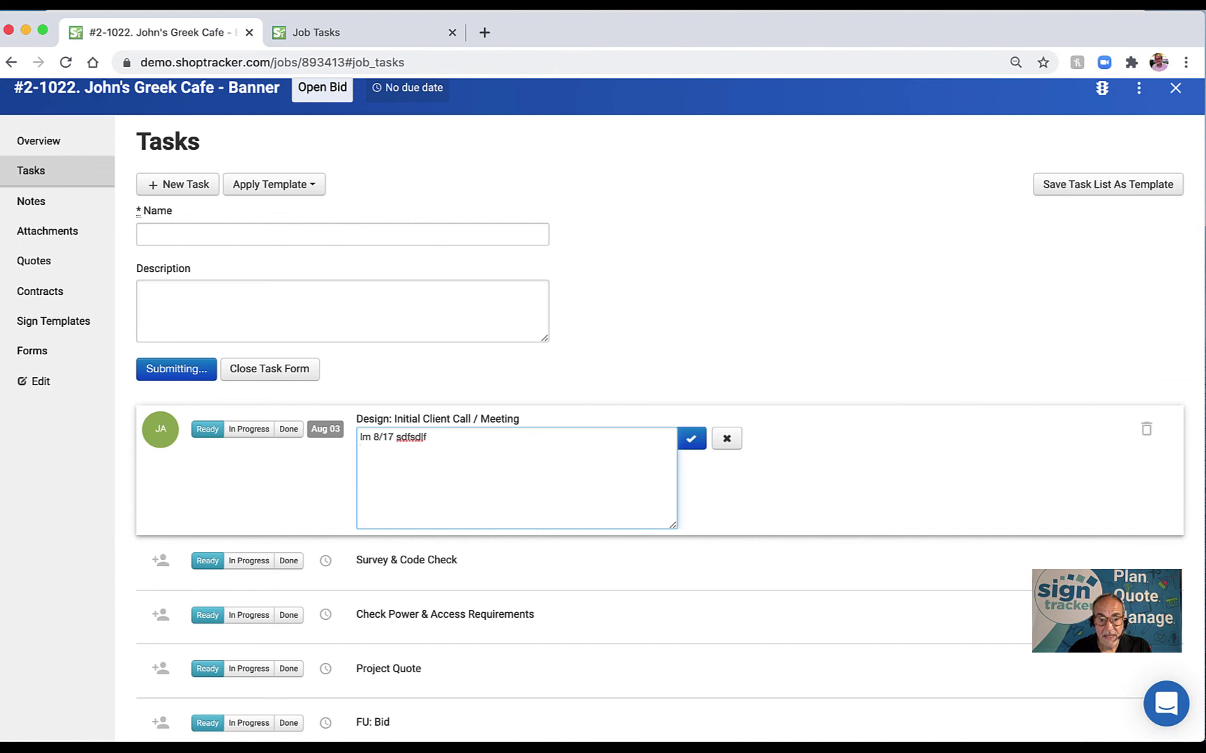
{"action": "type", "text": " cb"}
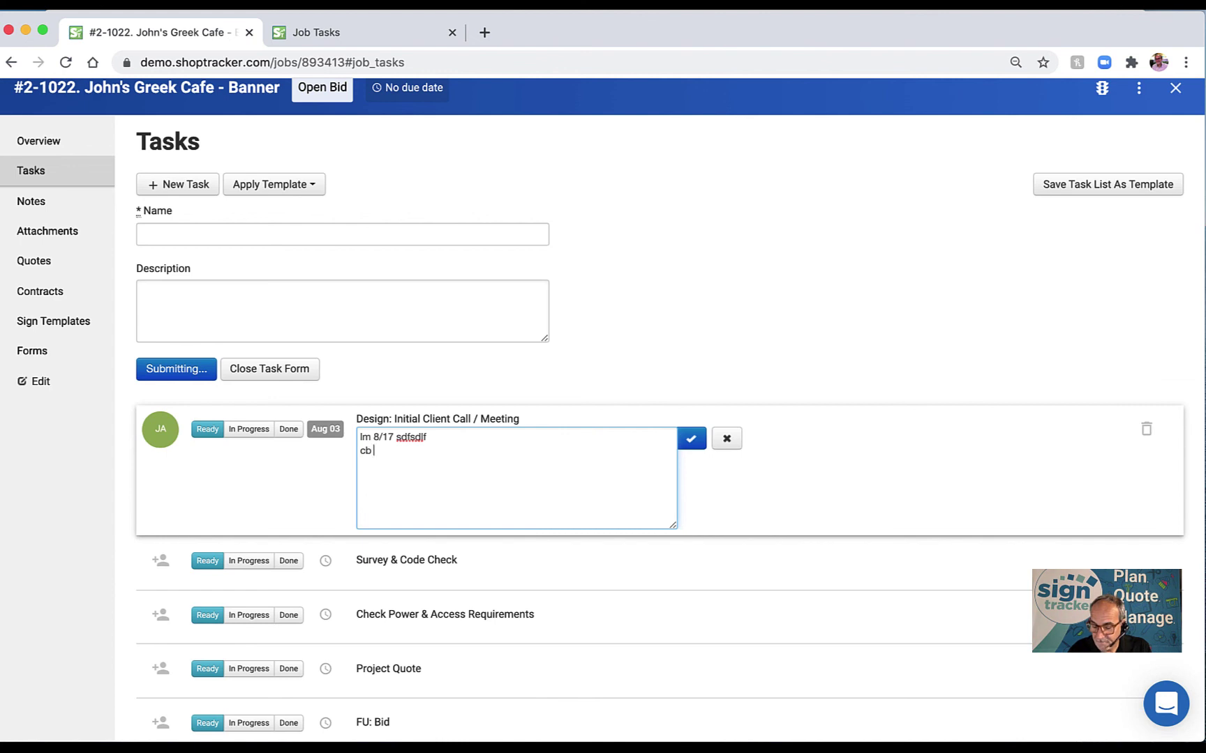
{"action": "type", "text": " 9"}
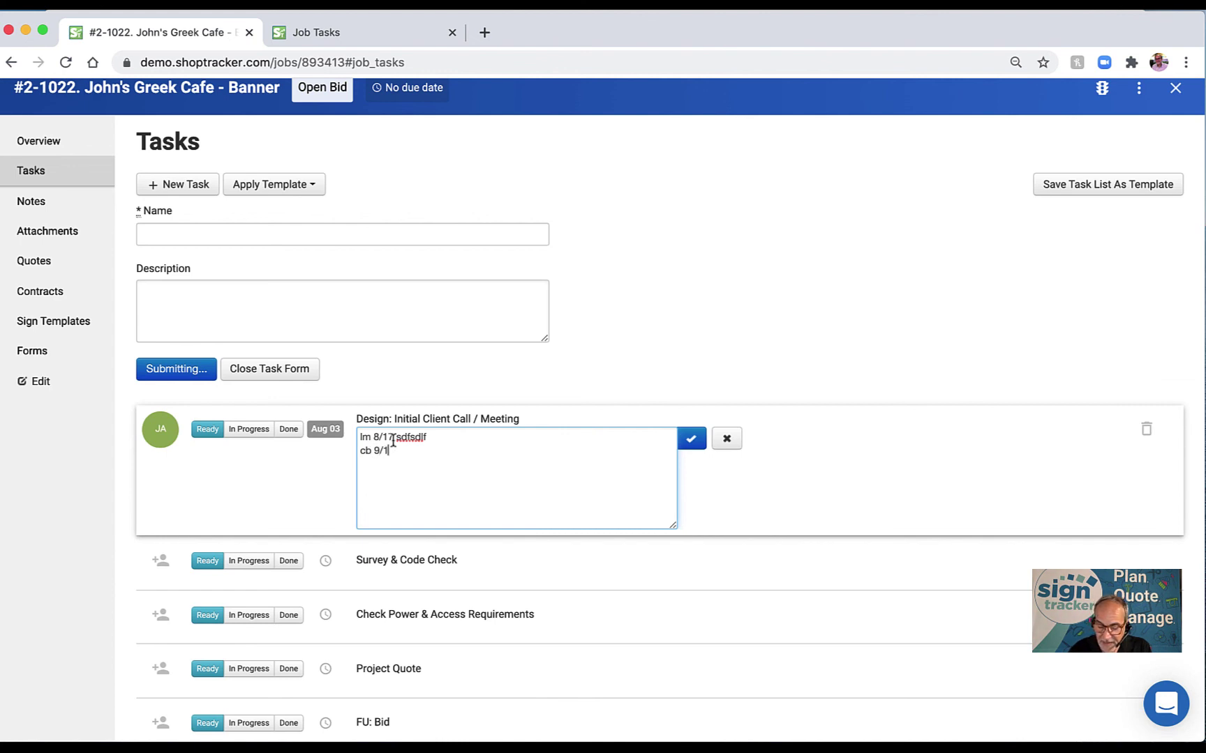
{"action": "type", "text": "/1"}
{"action": "left_click", "coordinate": [691, 439]}
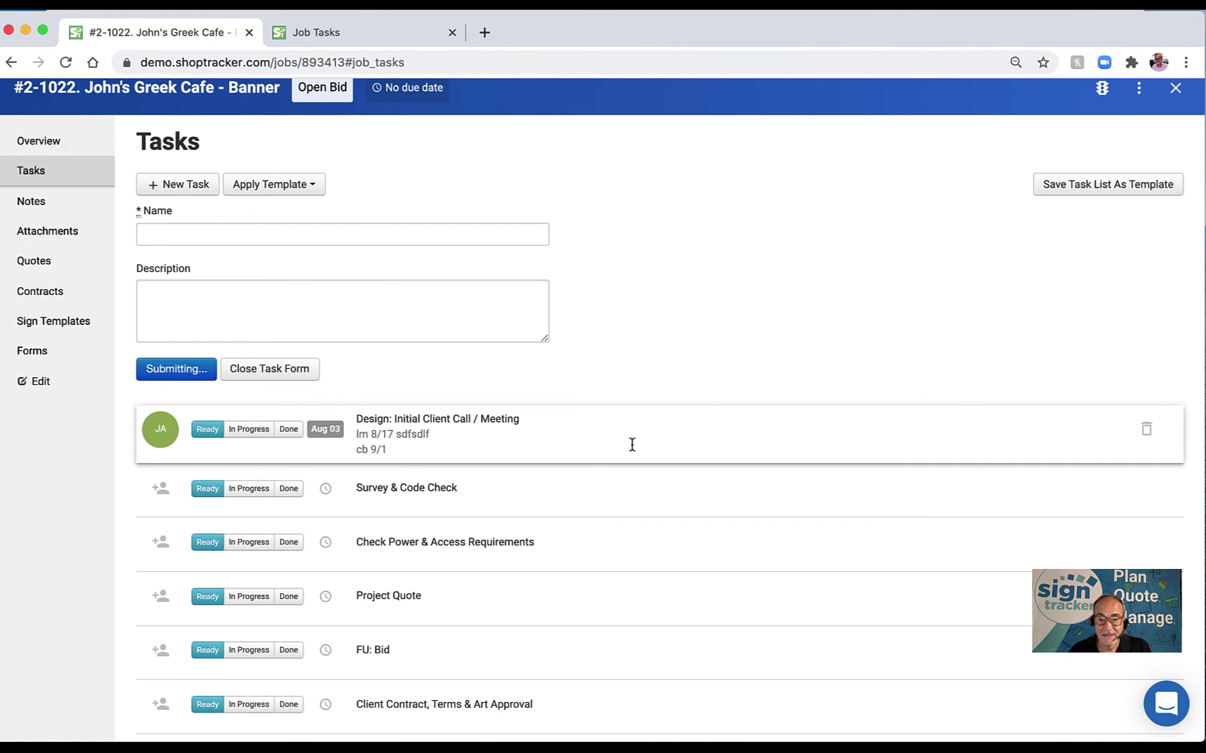
{"action": "left_click", "coordinate": [332, 436]}
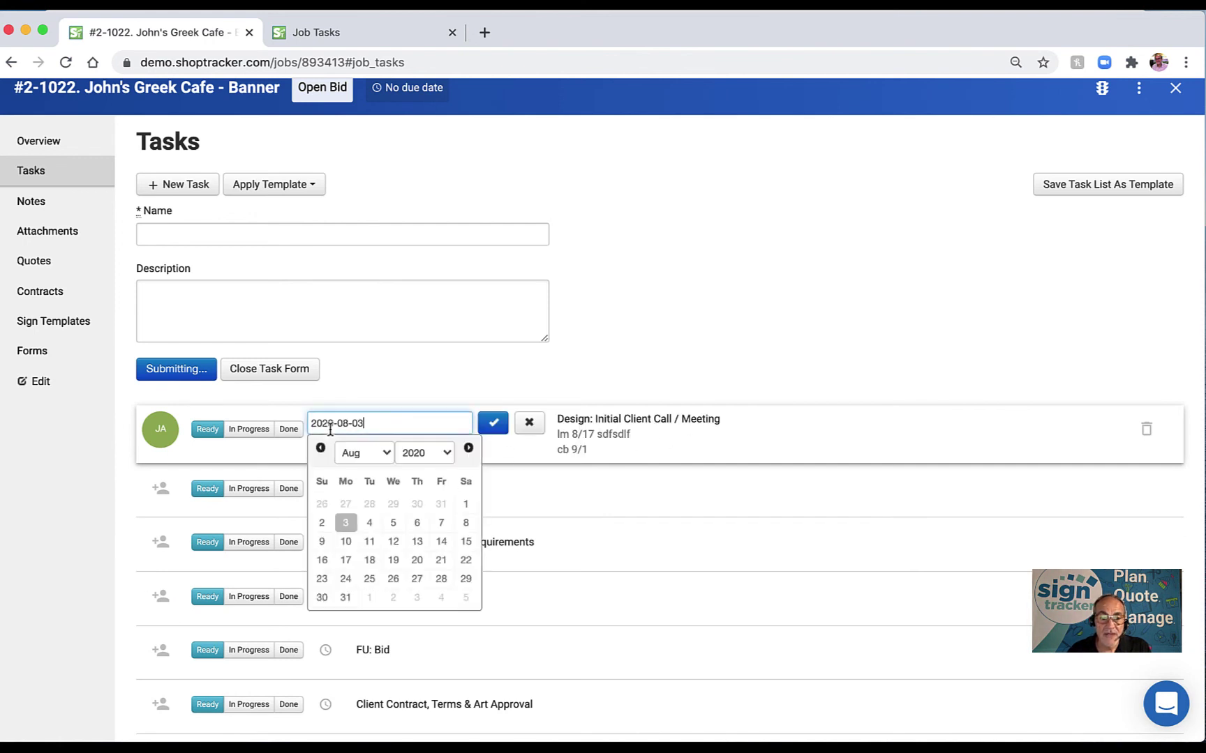
Move the Design task's due date to Sep 01 and mark it In Progress.
{"action": "left_click", "coordinate": [468, 449]}
{"action": "left_click", "coordinate": [468, 450]}
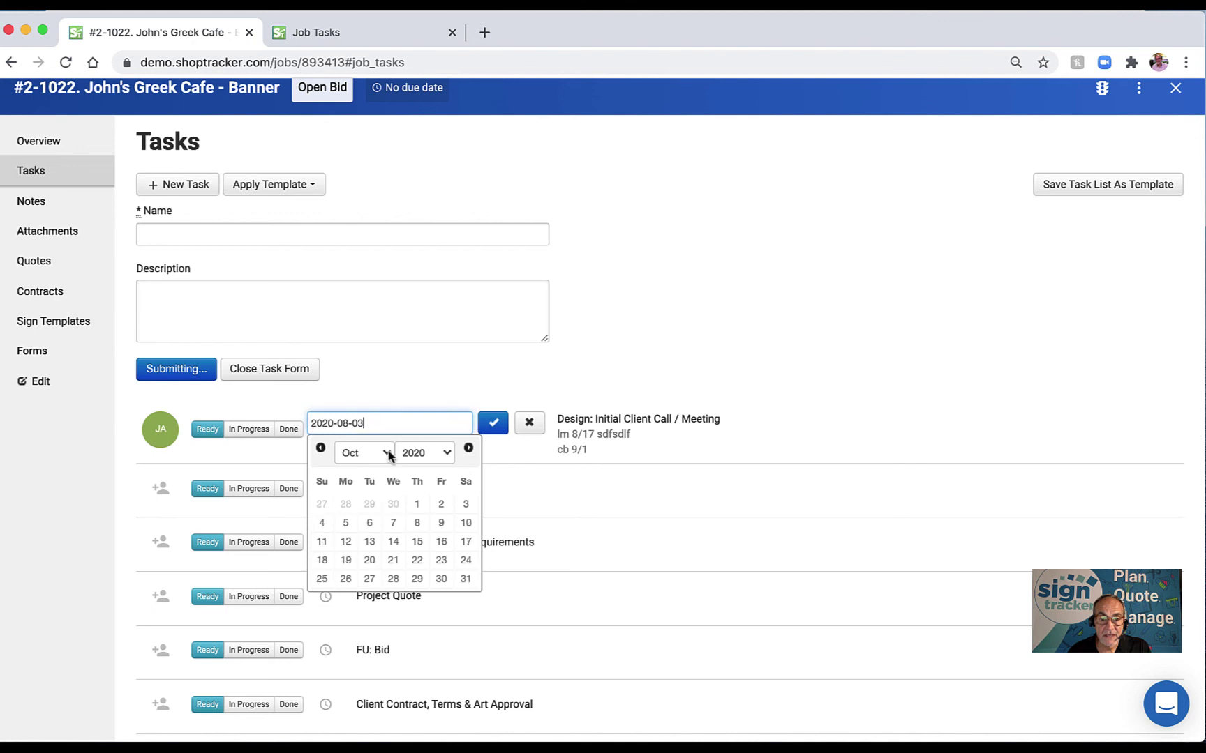
{"action": "left_click", "coordinate": [321, 449]}
{"action": "left_click", "coordinate": [369, 503]}
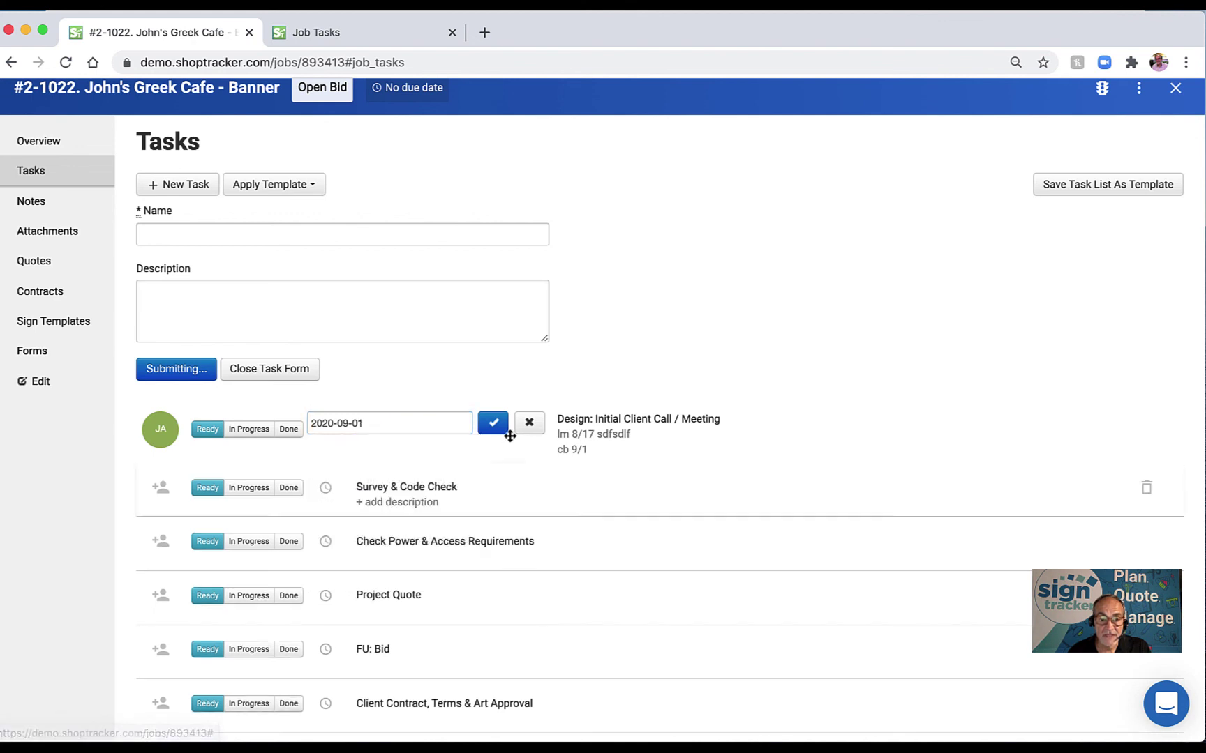
{"action": "left_click", "coordinate": [493, 424]}
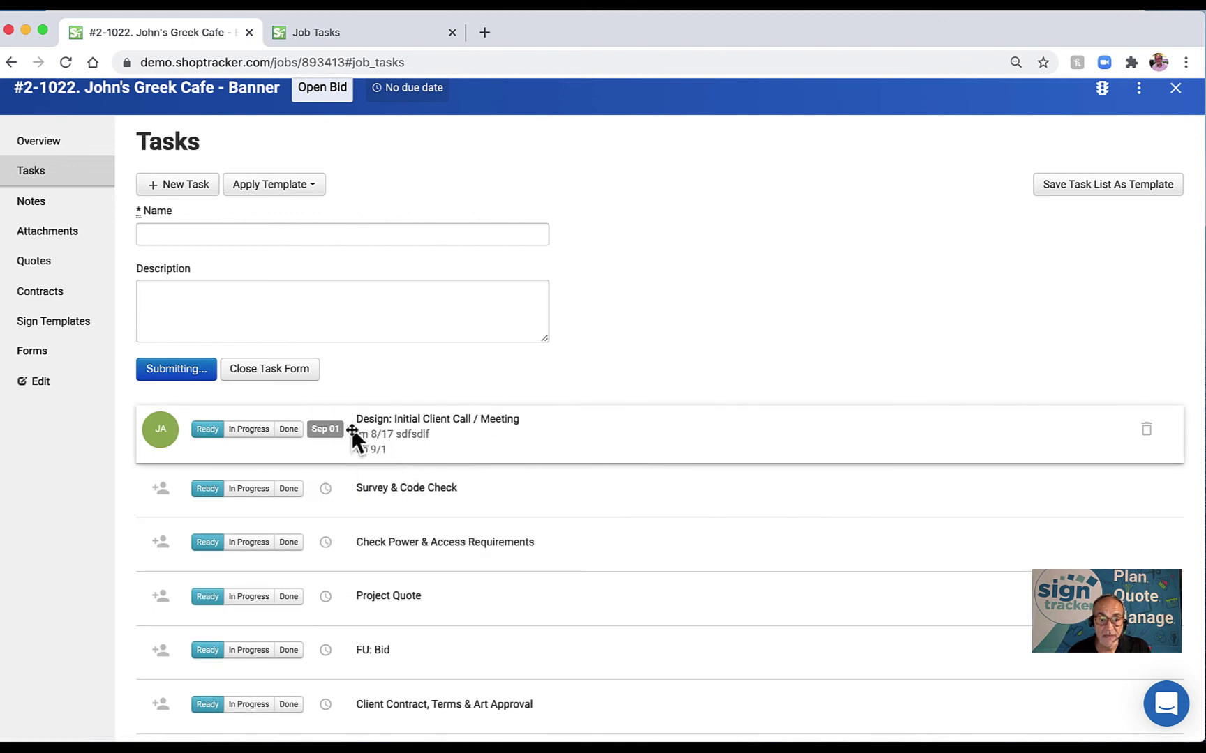
{"action": "left_click", "coordinate": [249, 429]}
{"action": "left_click", "coordinate": [246, 430]}
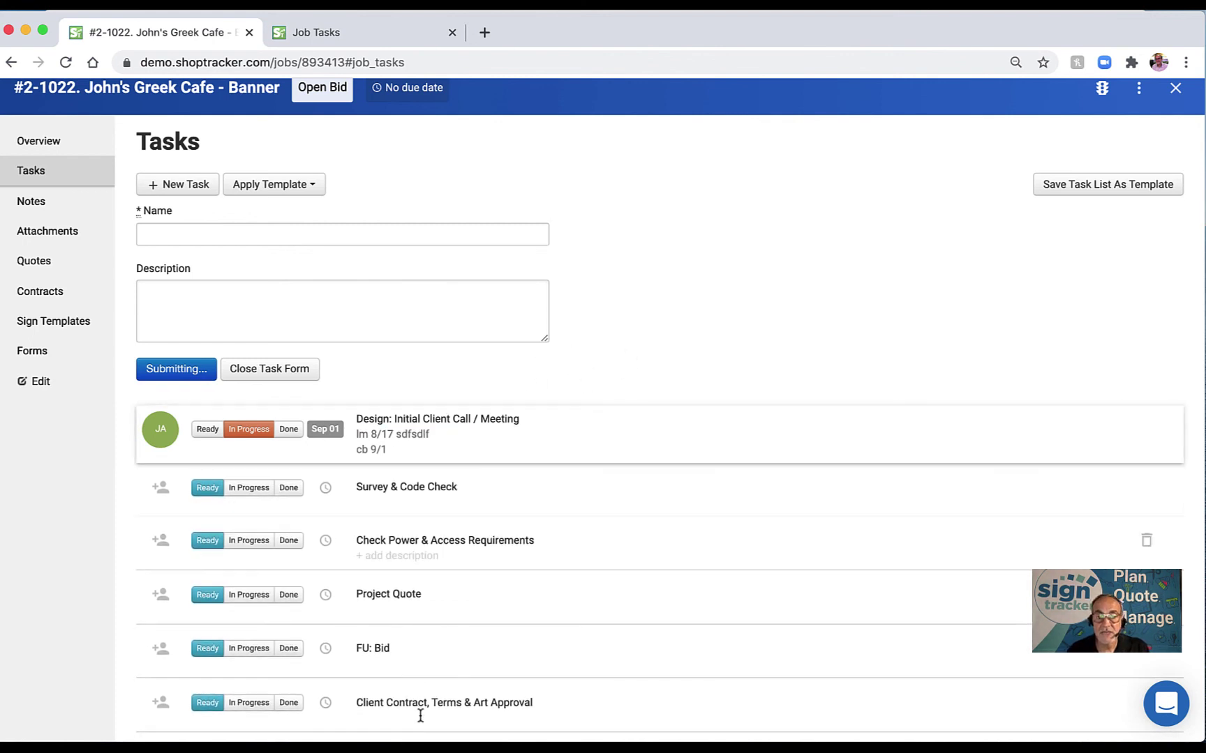
Look over the task template list without applying one, then go to the job's Notes.
{"action": "left_click", "coordinate": [314, 185]}
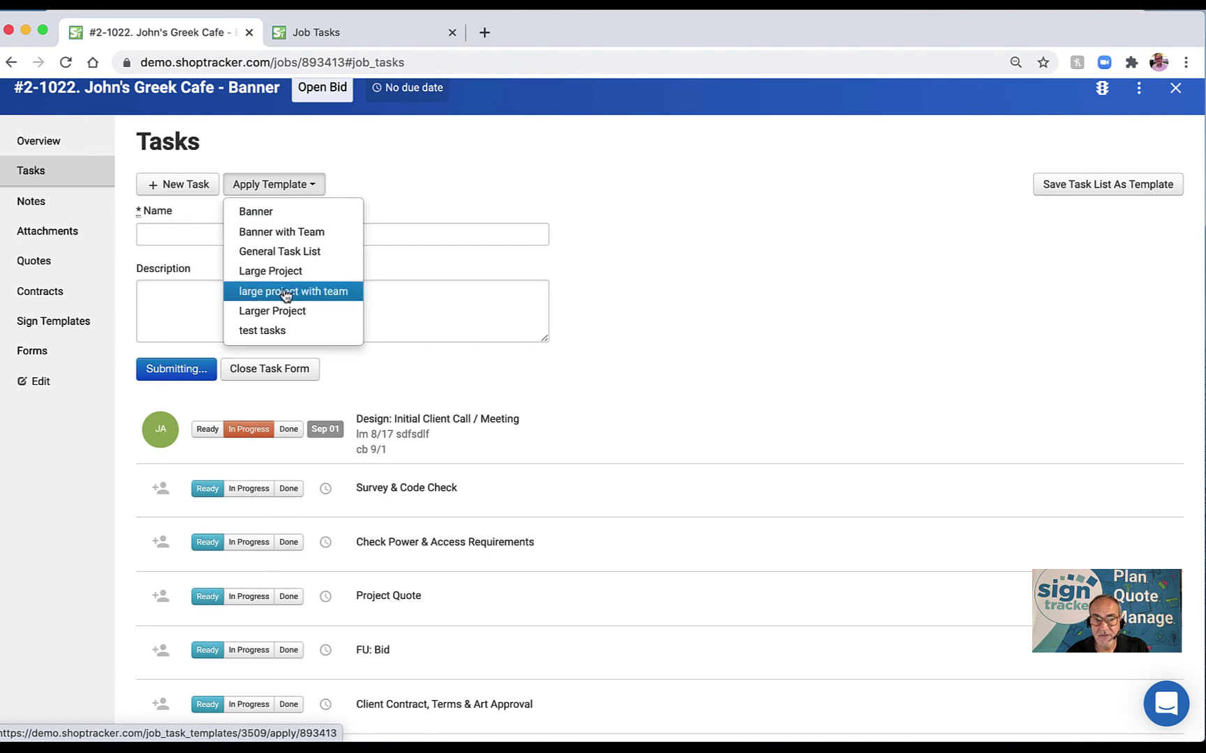
{"action": "left_click", "coordinate": [713, 243]}
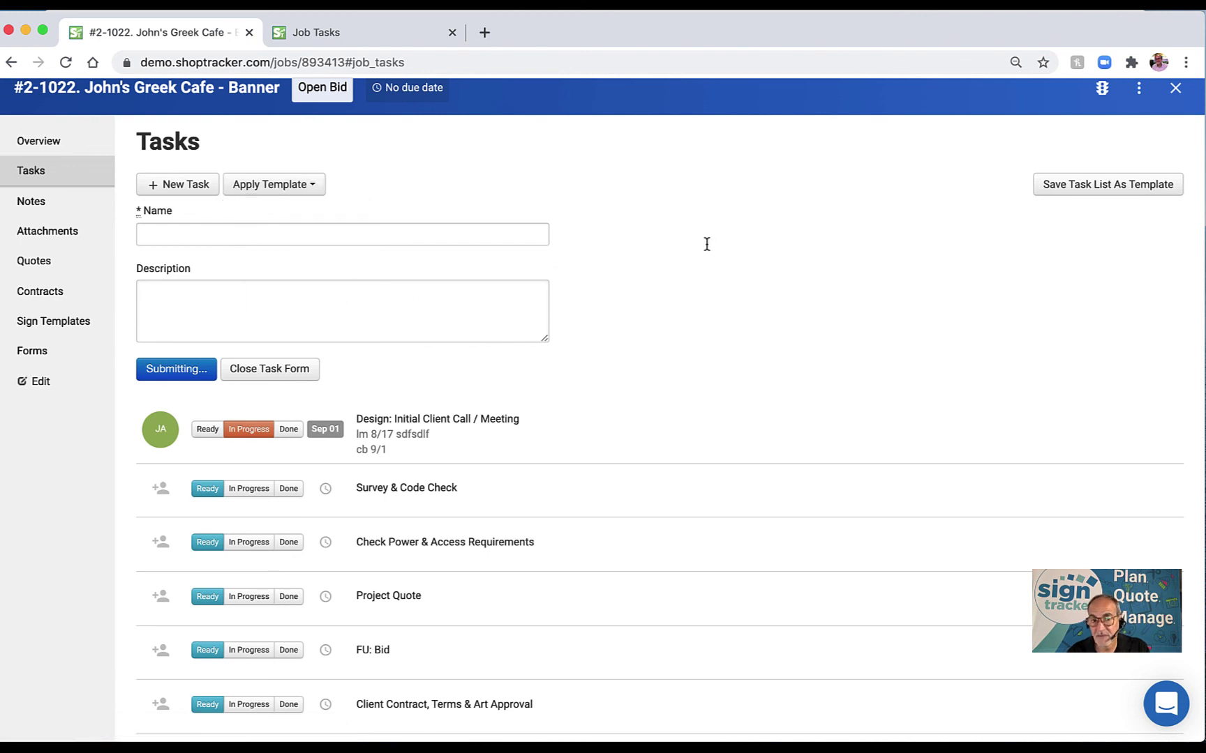
{"action": "scroll", "coordinate": [482, 300], "scroll_direction": "up", "scroll_amount": 1}
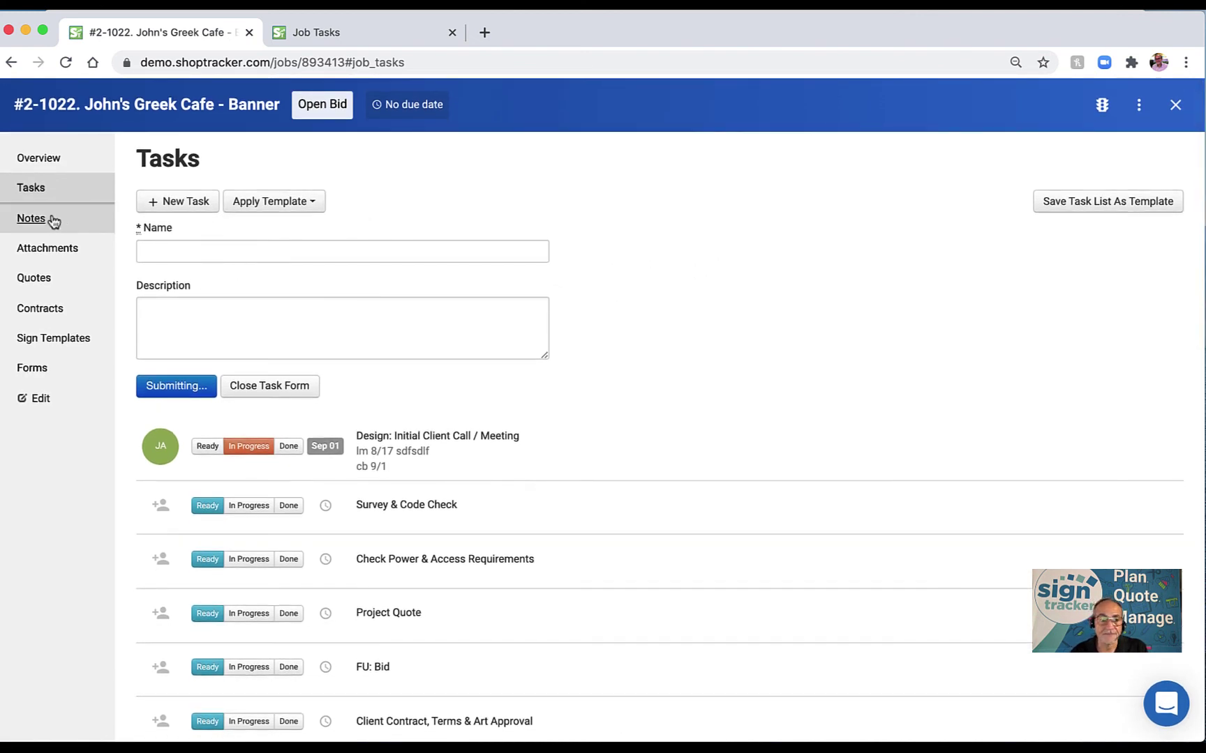
{"action": "left_click", "coordinate": [31, 219]}
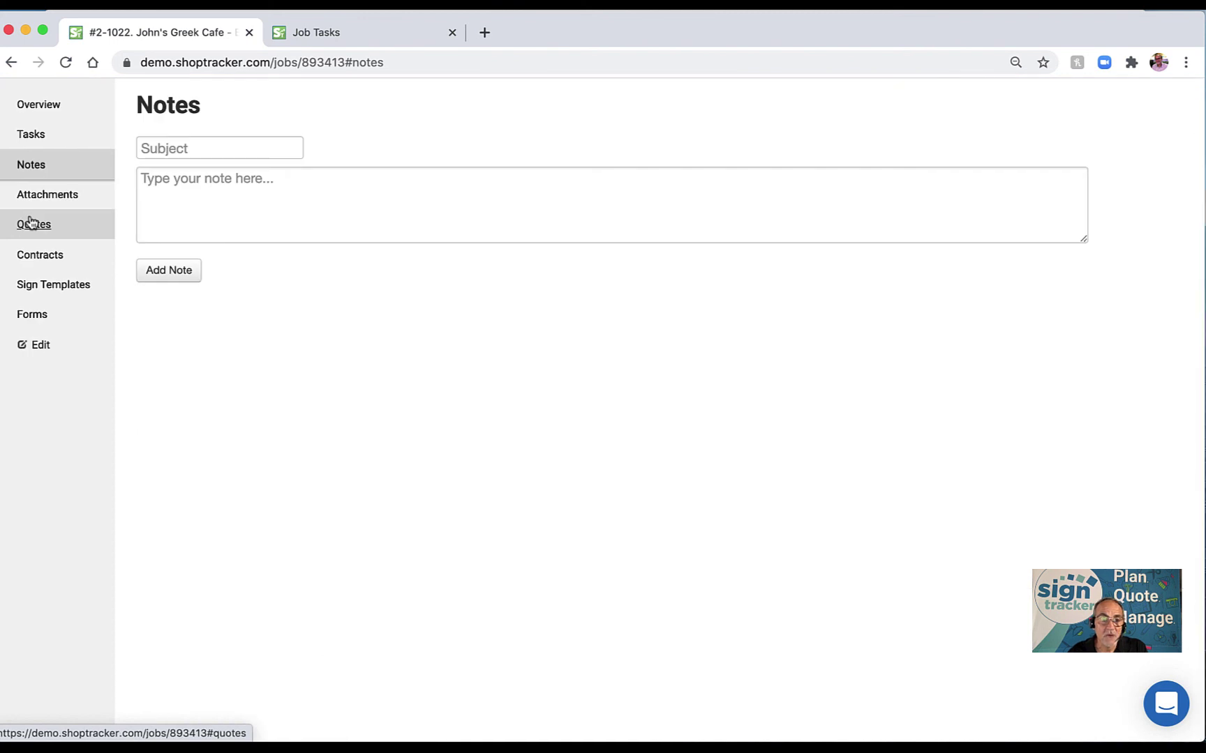
Add a job note with subject 'email' and body 'color'.
{"action": "left_click", "coordinate": [228, 149]}
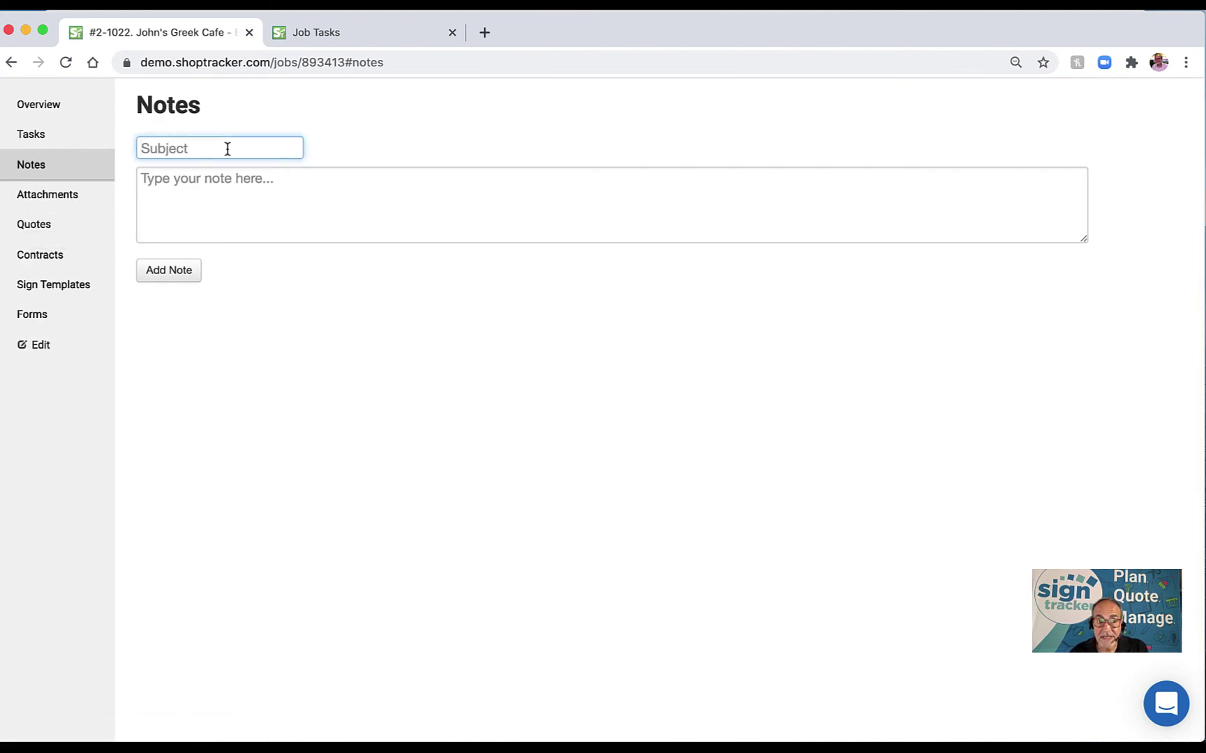
{"action": "type", "text": "email"}
{"action": "key", "text": "Tab"}
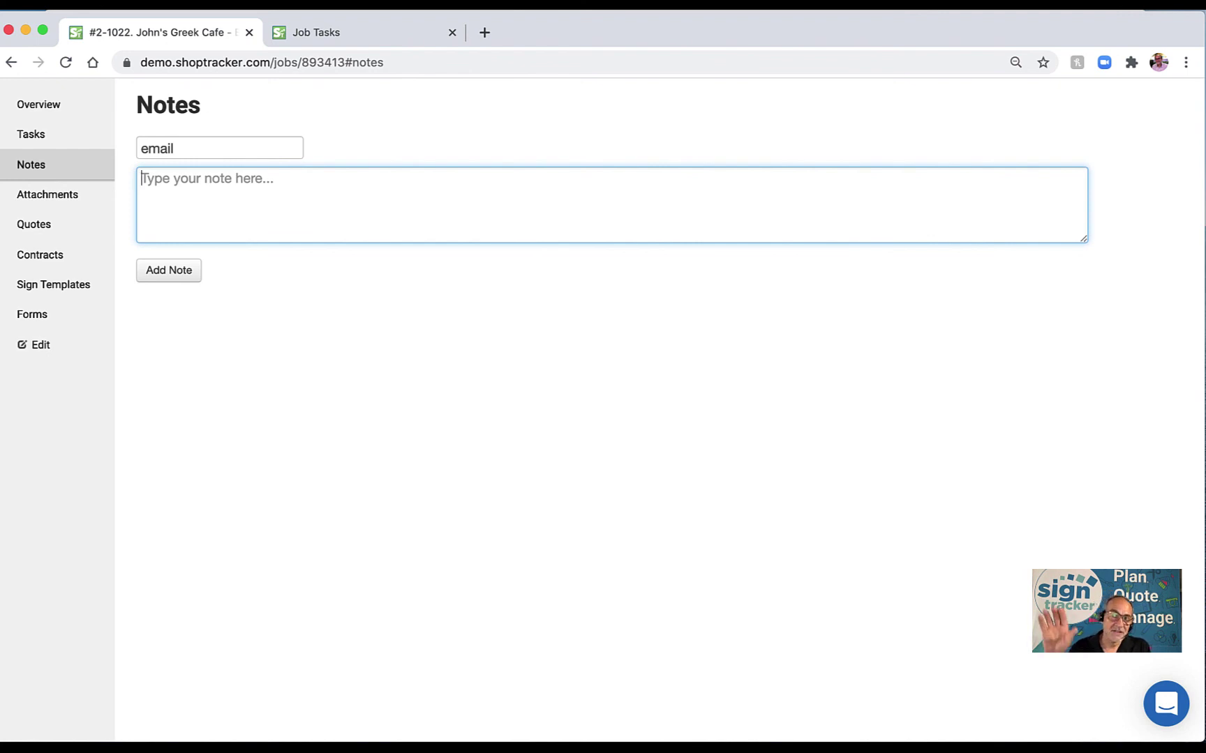
{"action": "type", "text": "color"}
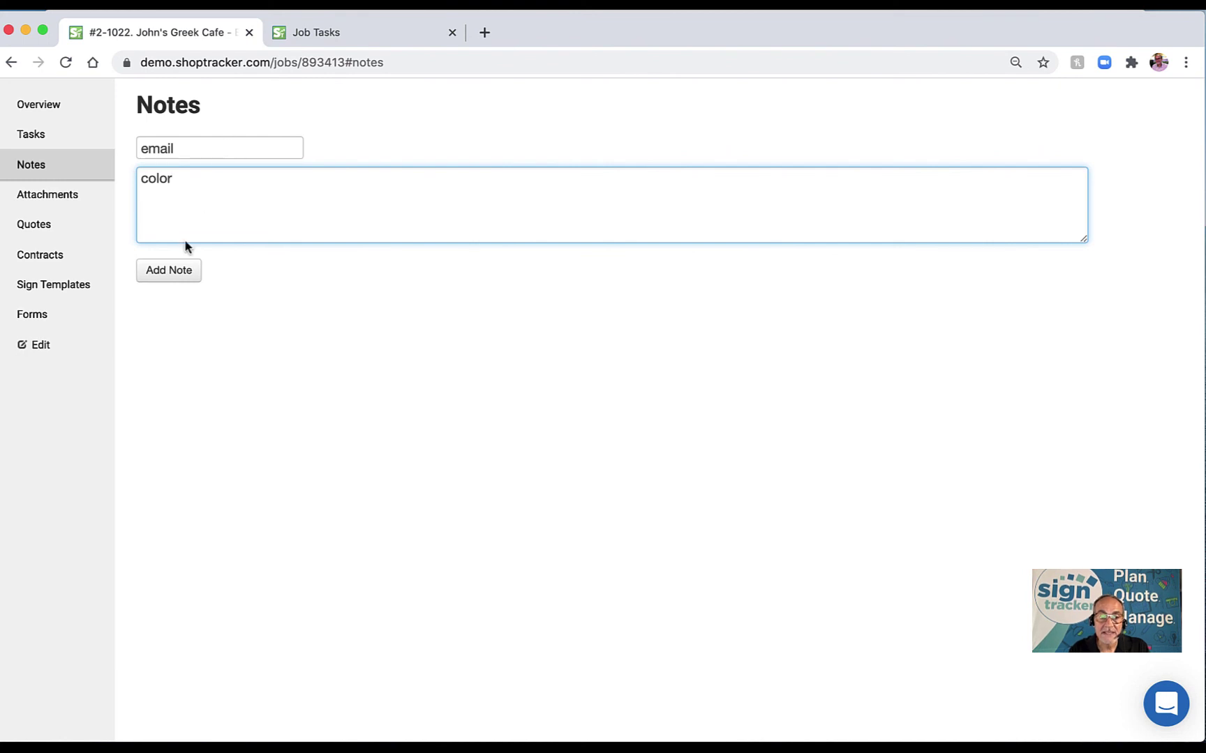
{"action": "left_click", "coordinate": [165, 272]}
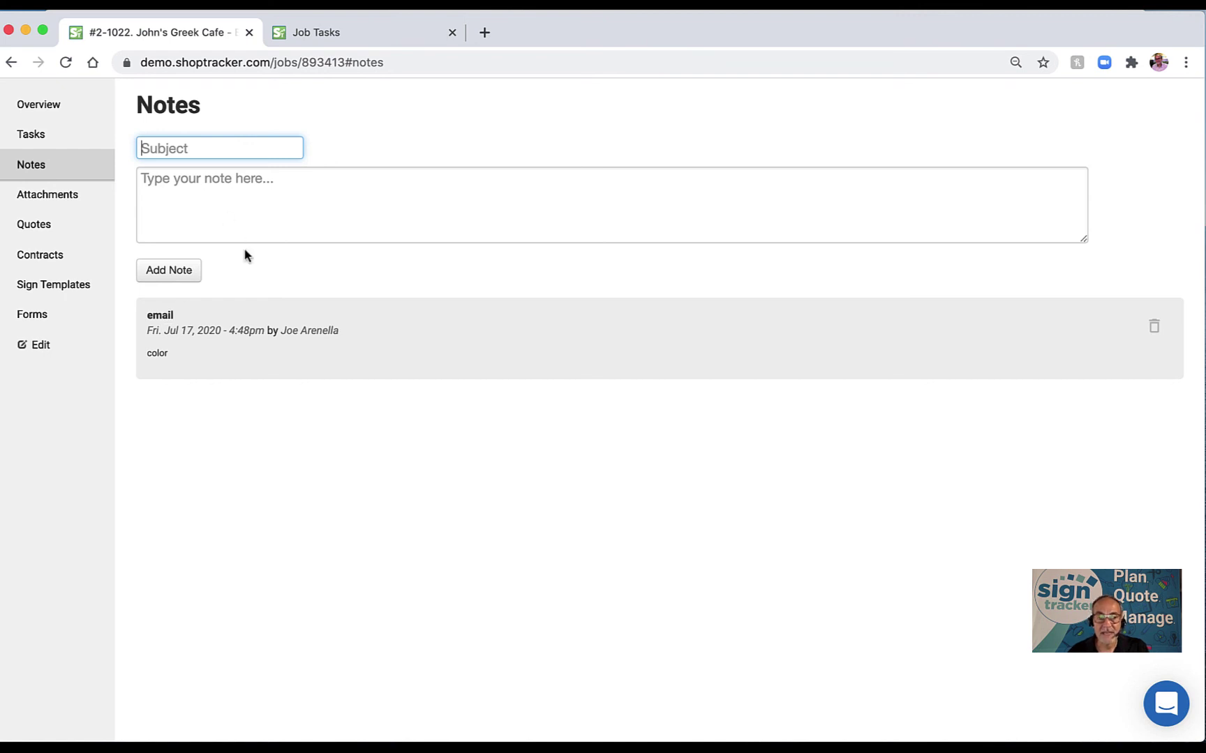
Review the saved note's date and author line, then go to the Attachments section.
{"action": "scroll", "coordinate": [251, 258], "scroll_direction": "up", "scroll_amount": 2}
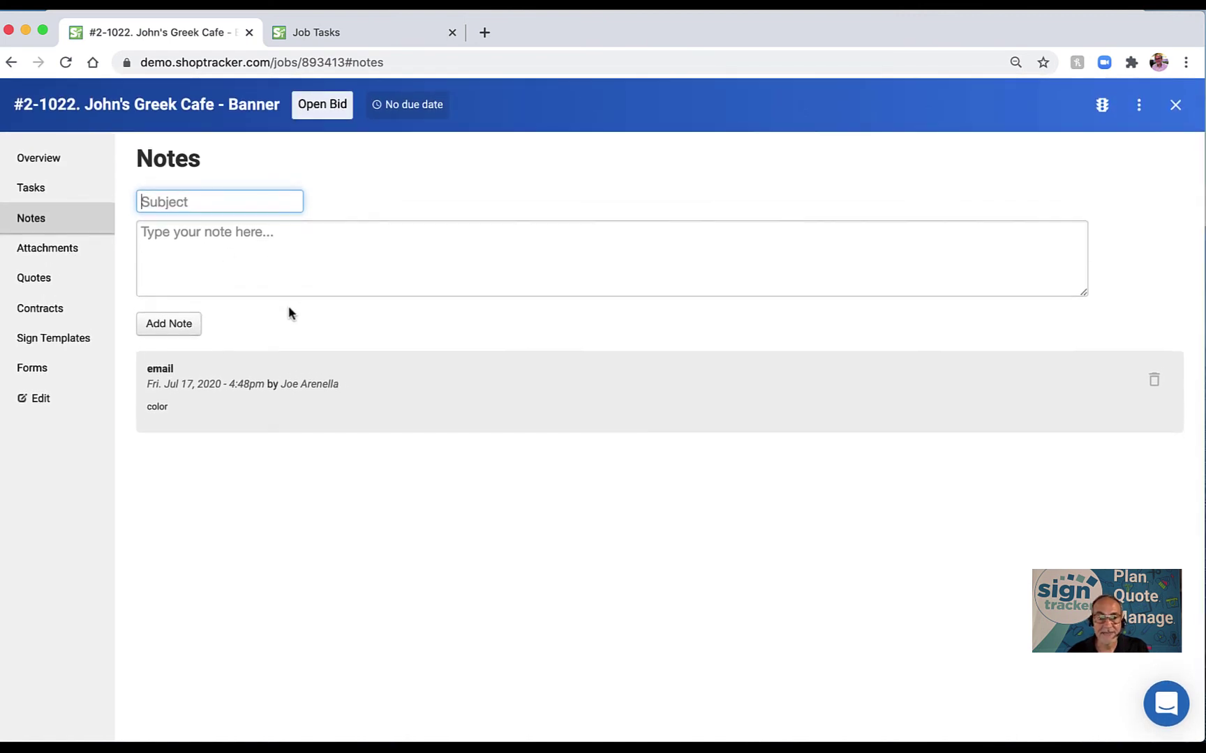
{"action": "left_click", "coordinate": [237, 245]}
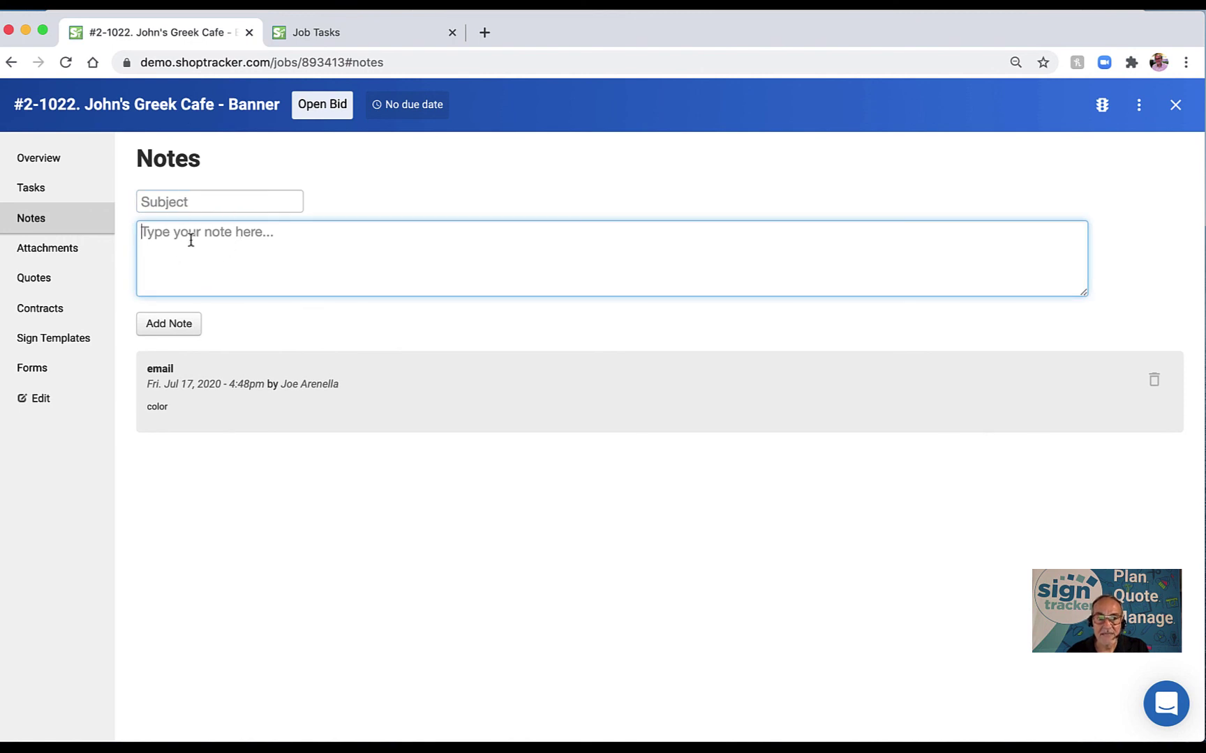
{"action": "left_click_drag", "start_coordinate": [147, 385], "coordinate": [336, 388]}
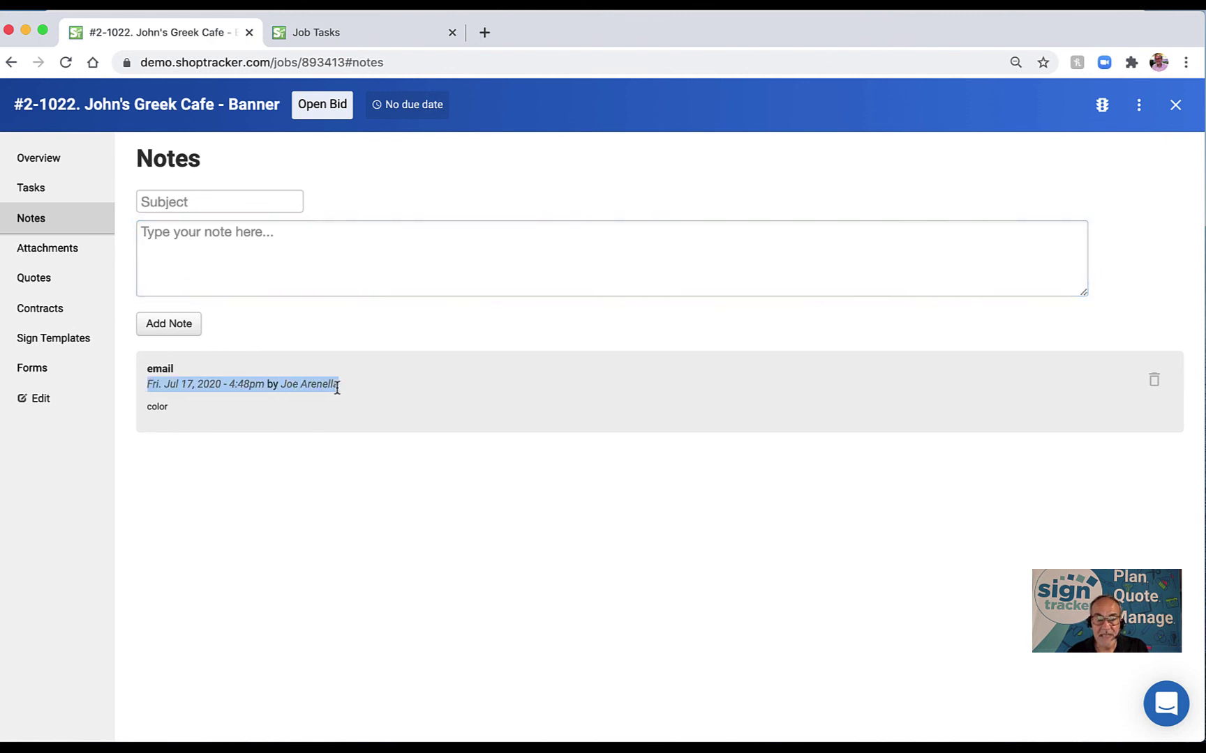
{"action": "left_click", "coordinate": [185, 483]}
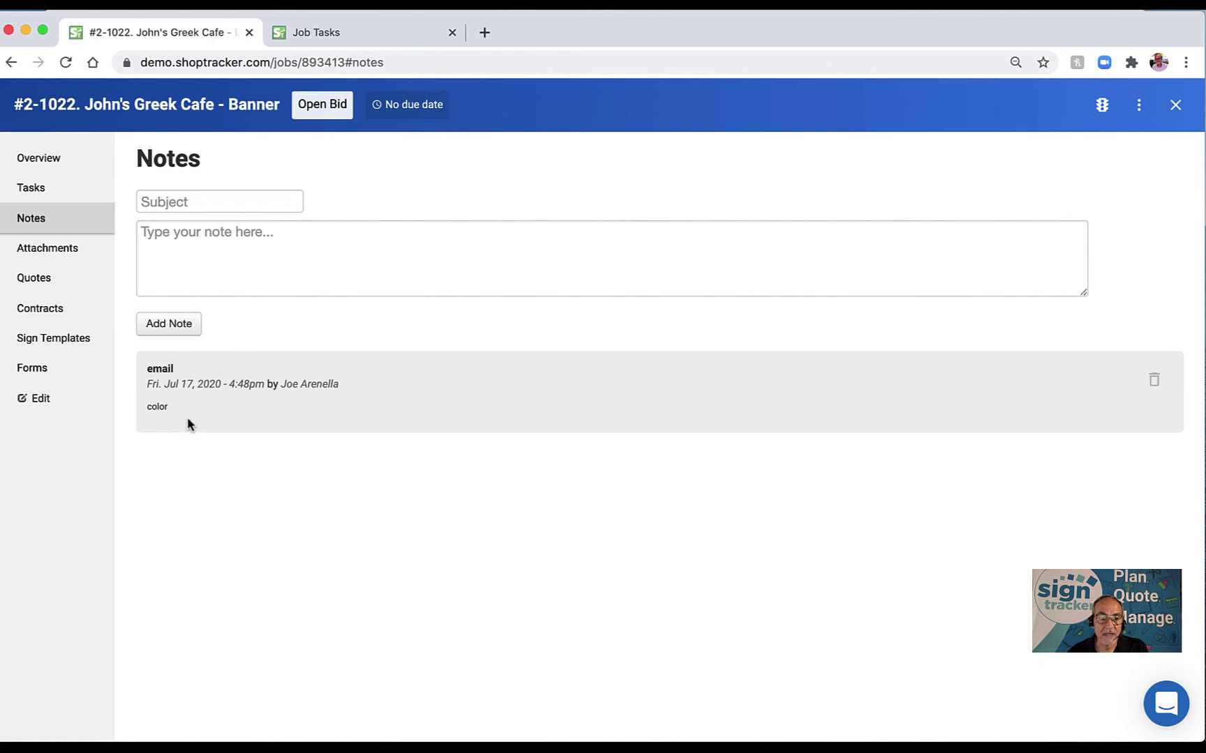
{"action": "left_click", "coordinate": [201, 243]}
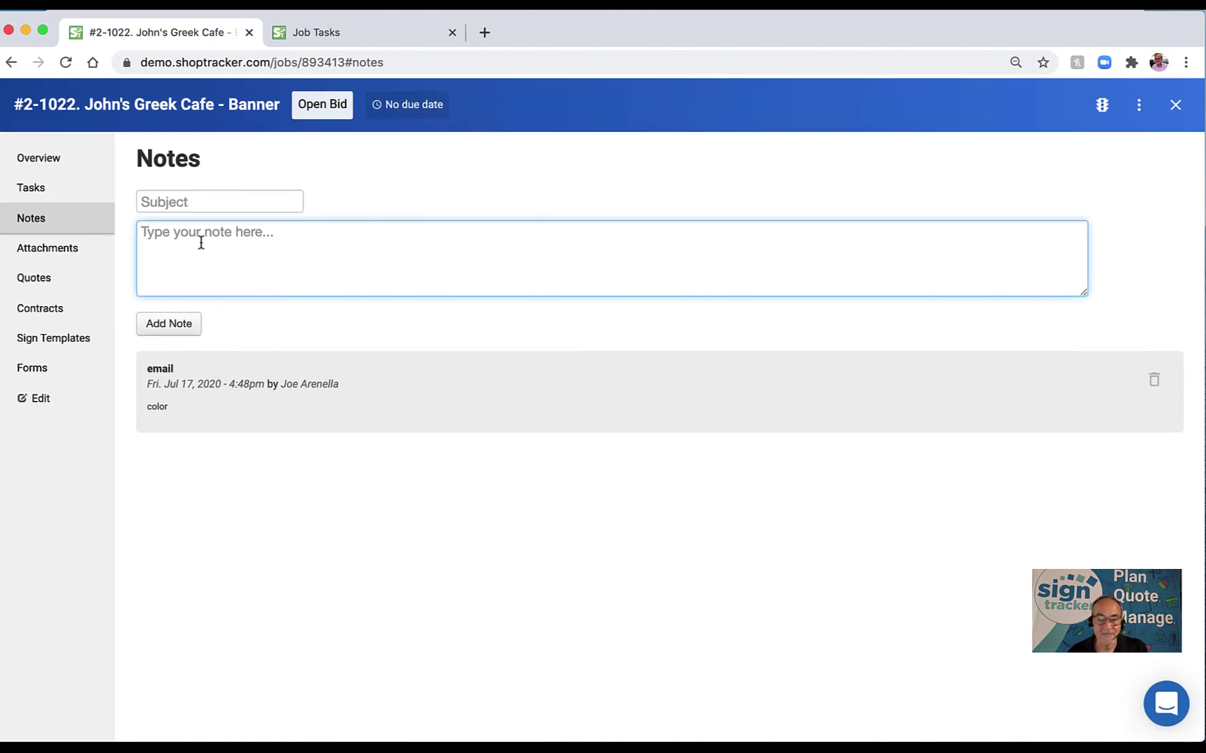
{"action": "left_click", "coordinate": [46, 248]}
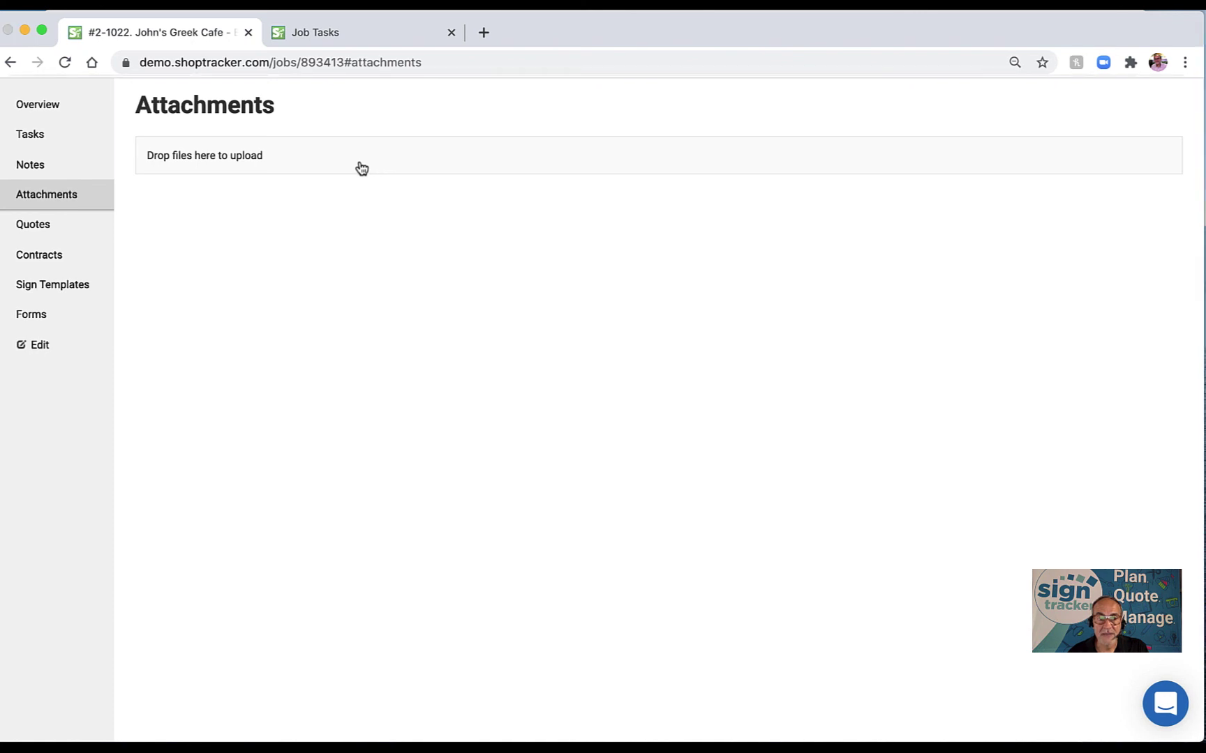
Try attaching the 11.2 MB PDF, then reload the page after the failed upload.
{"action": "left_click", "coordinate": [360, 167]}
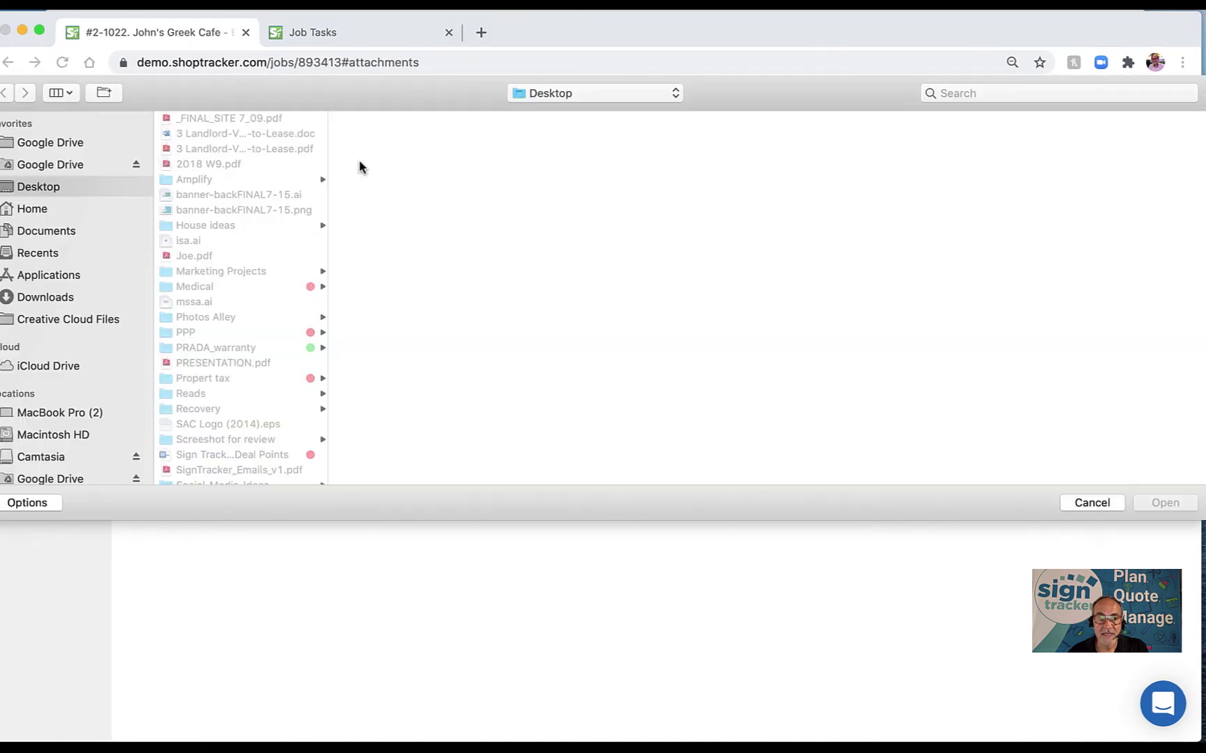
{"action": "left_click", "coordinate": [183, 262]}
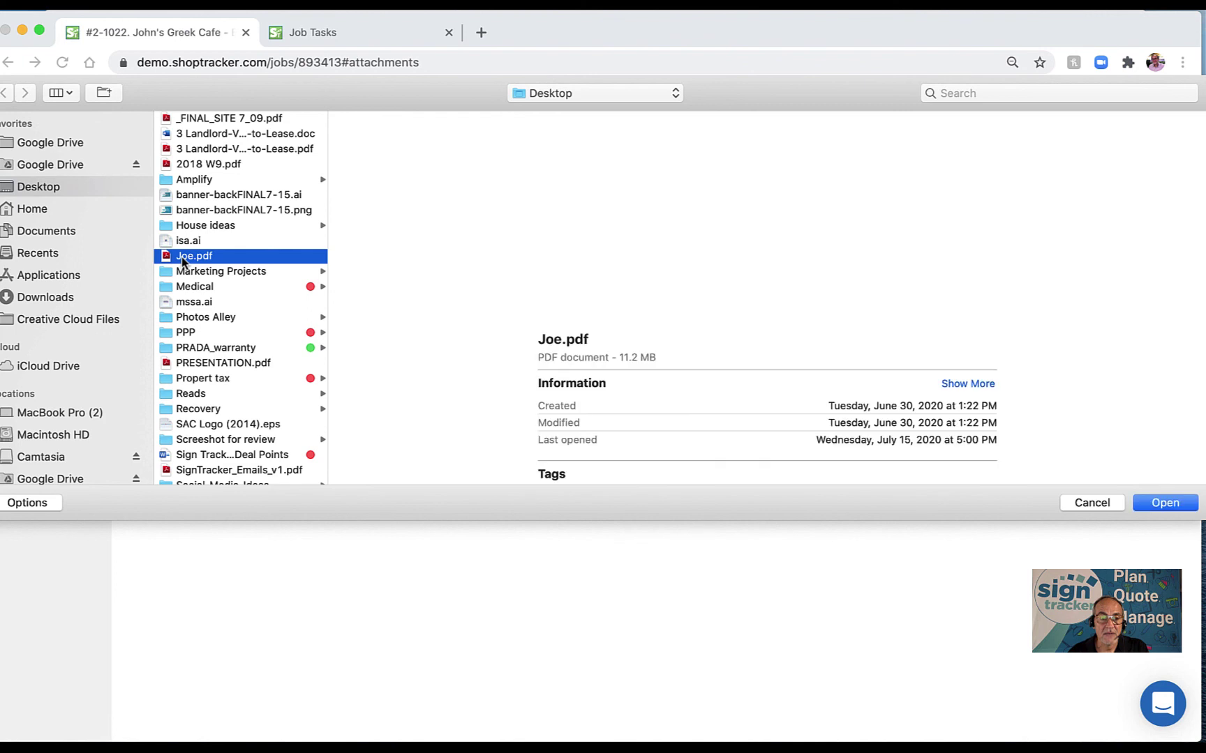
{"action": "left_click", "coordinate": [1163, 503]}
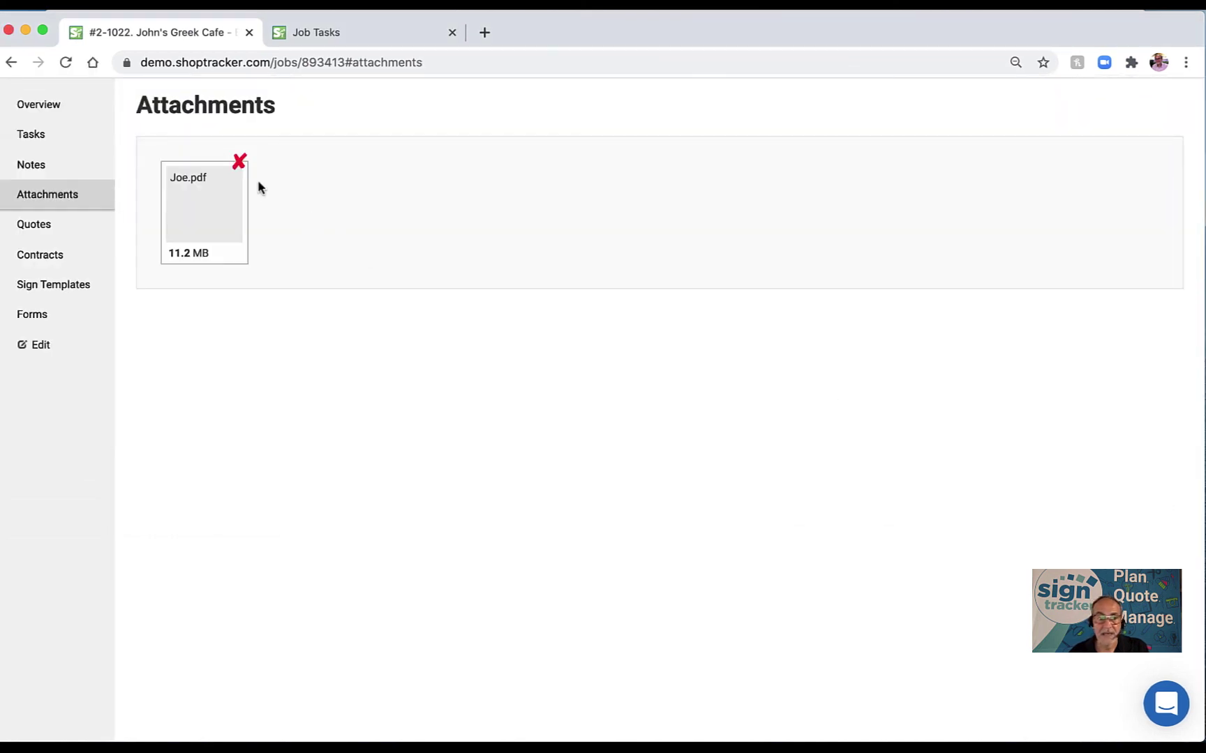
{"action": "mouse_move", "coordinate": [236, 165]}
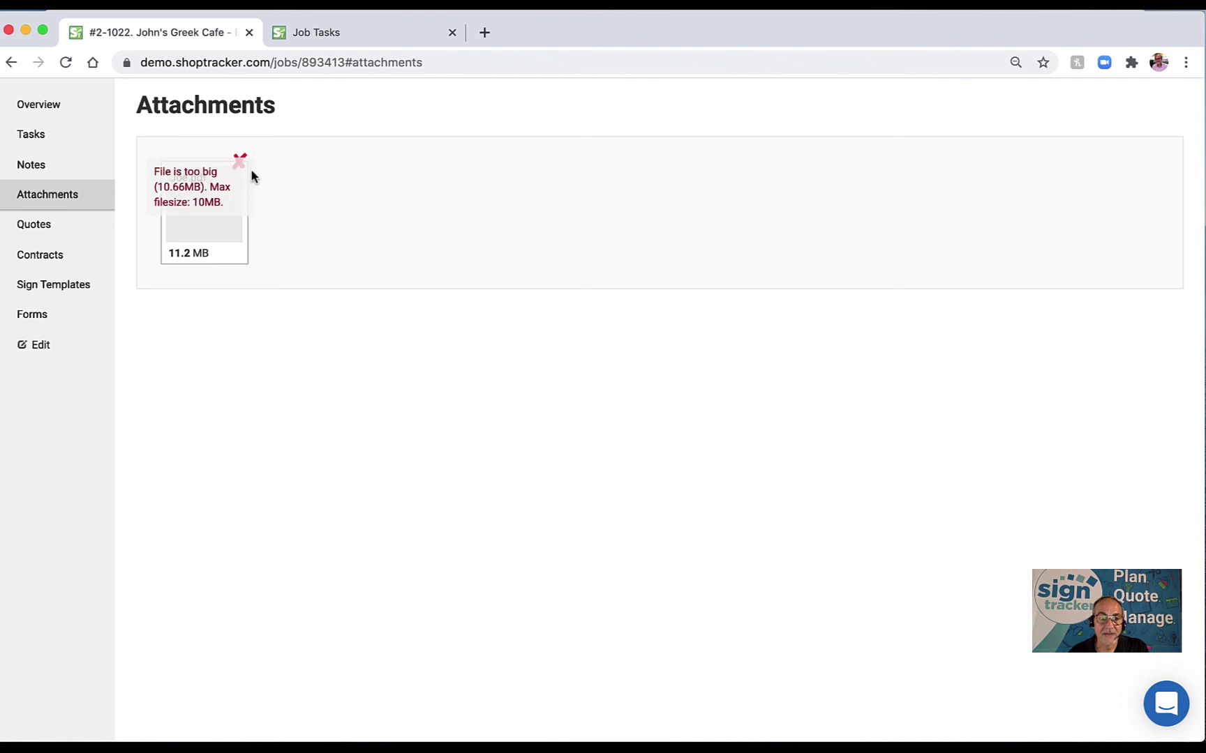
{"action": "key", "text": "super+r"}
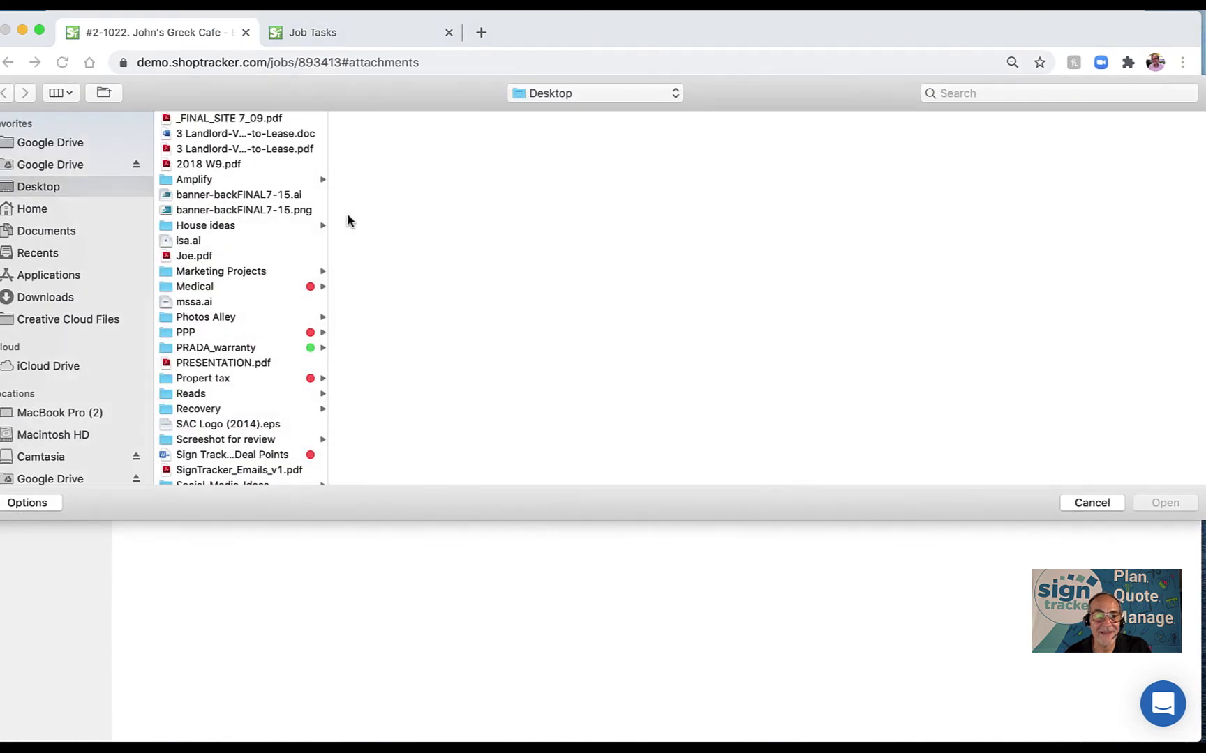
Attach banner-backFINAL7-15.png and reload the job's attachments page.
{"action": "left_click", "coordinate": [203, 215]}
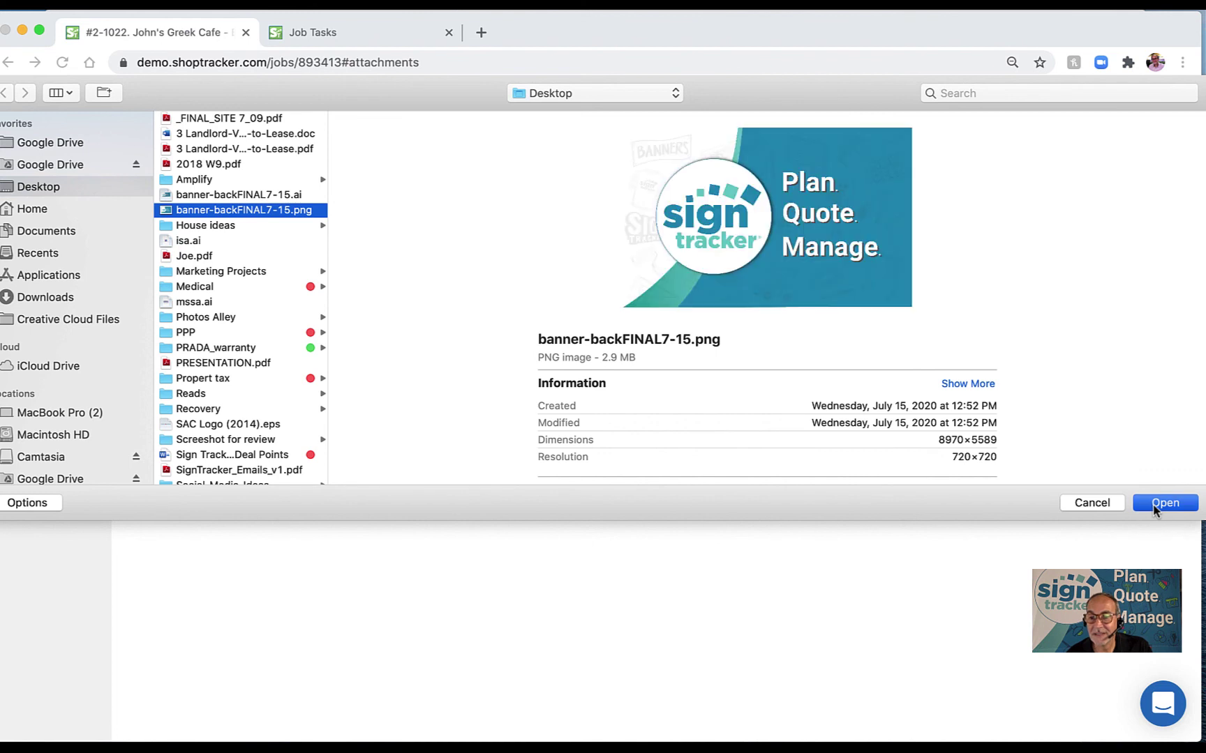
{"action": "left_click", "coordinate": [1164, 503]}
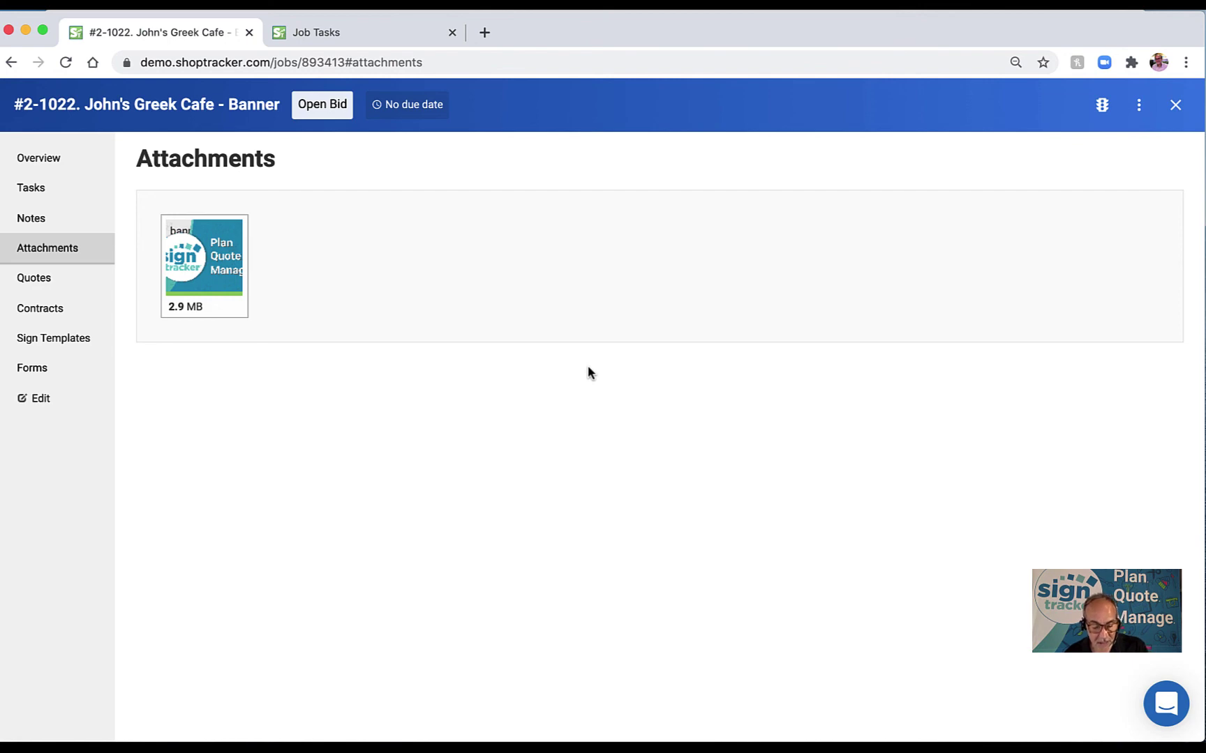
{"action": "key", "text": "super+s"}
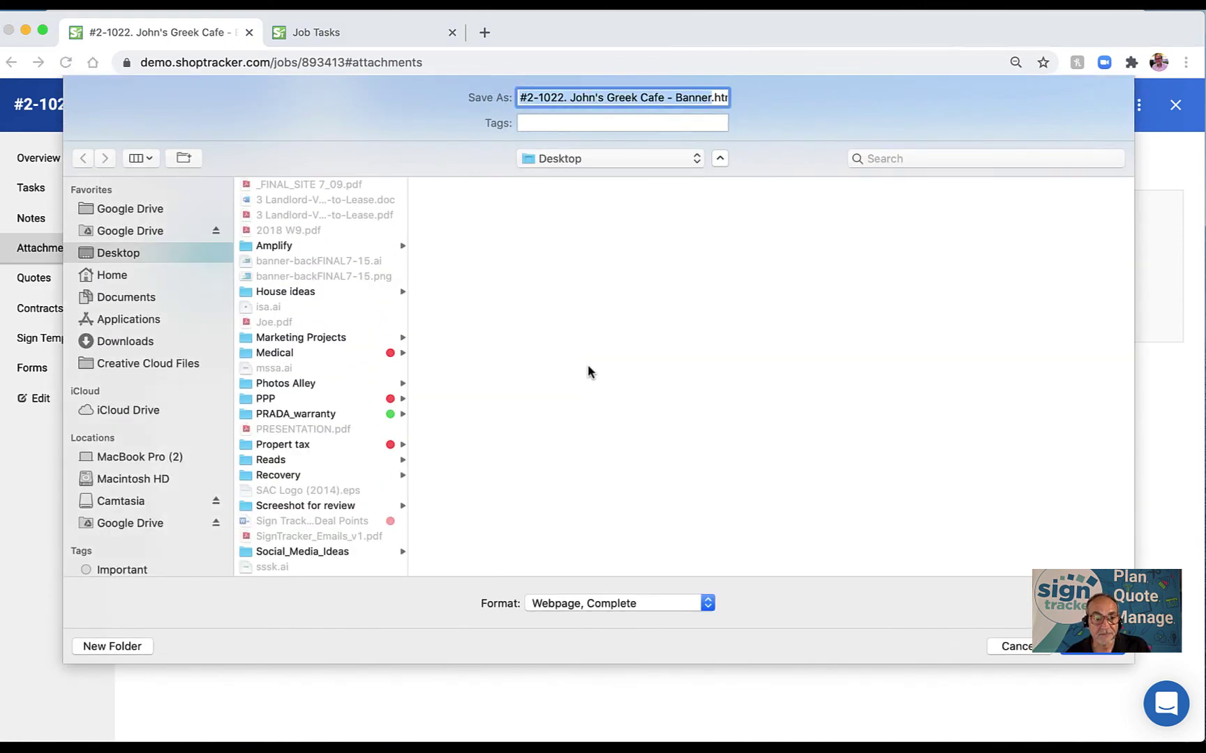
{"action": "key", "text": "Escape"}
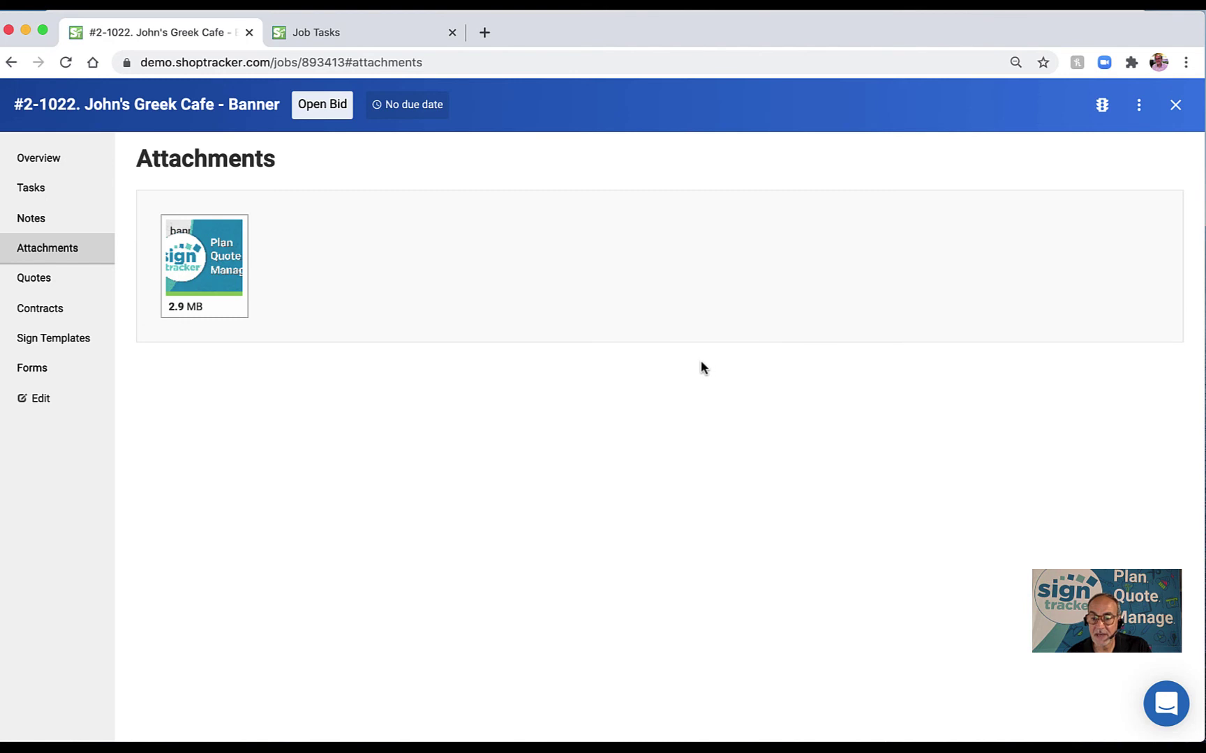
{"action": "key", "text": "super+r"}
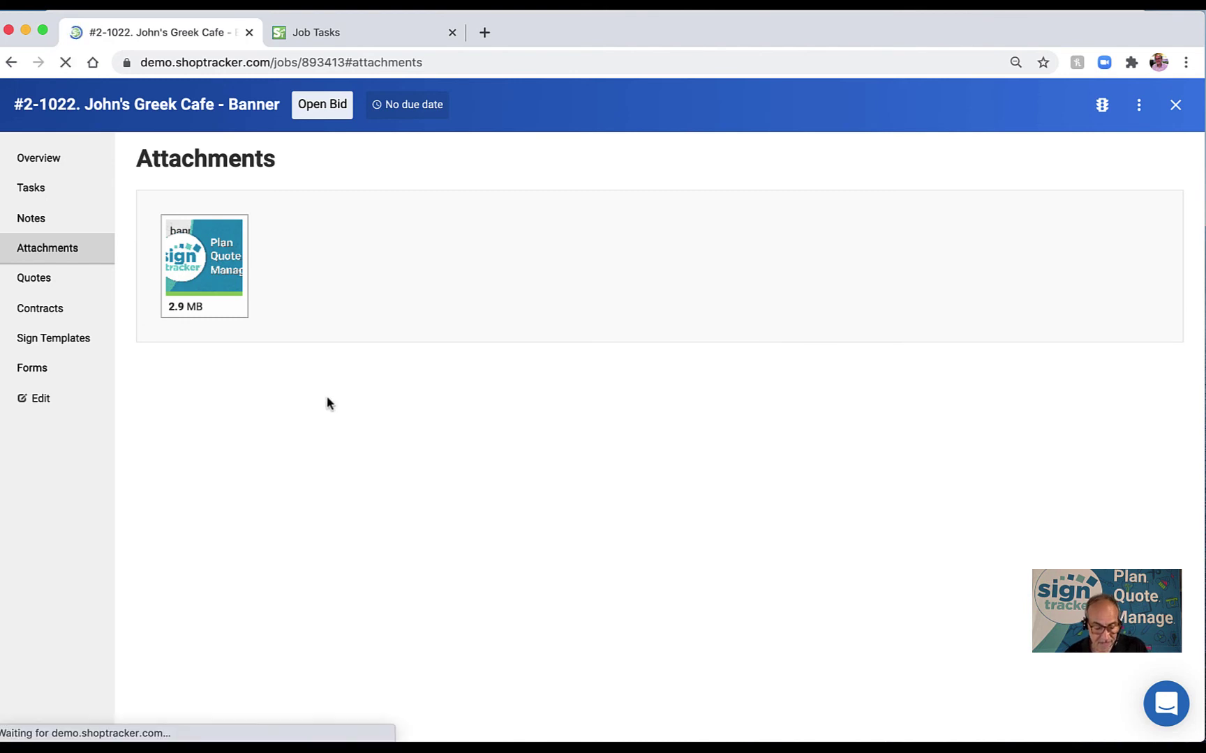
Confirm the banner-backFINAL7-15.png file name and open it full size in a new tab.
{"action": "left_click", "coordinate": [214, 262]}
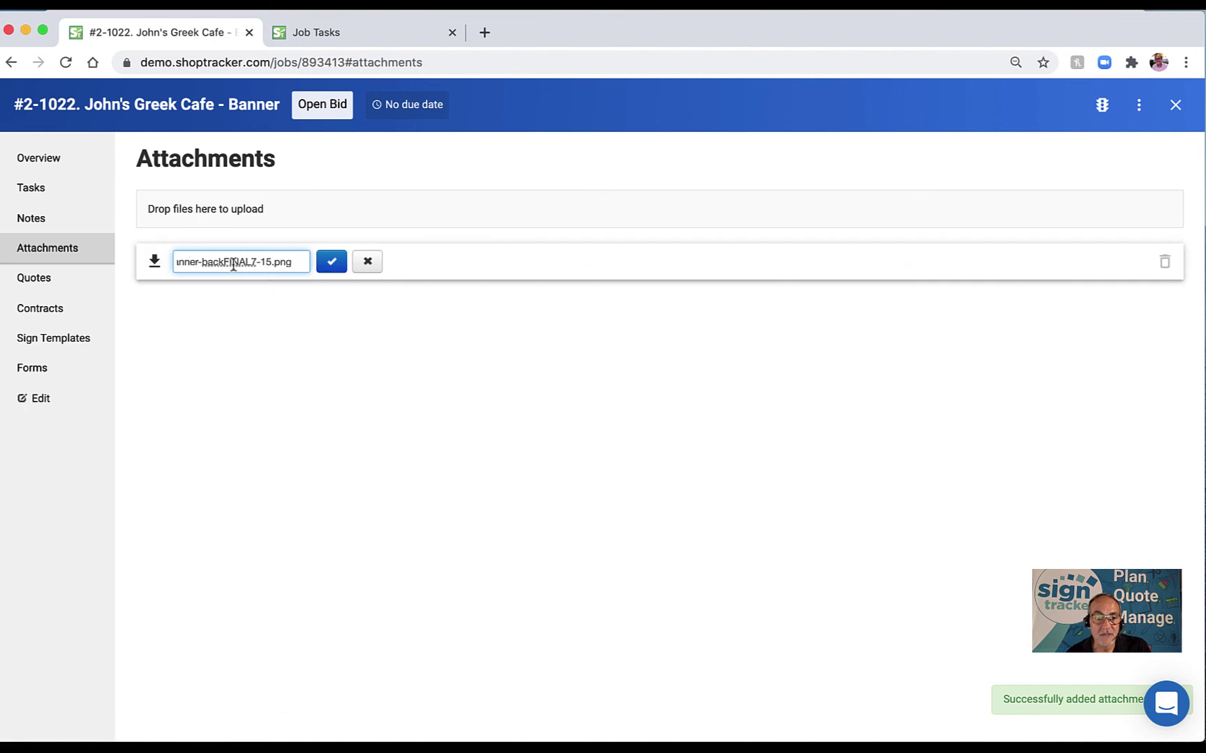
{"action": "left_click", "coordinate": [332, 262]}
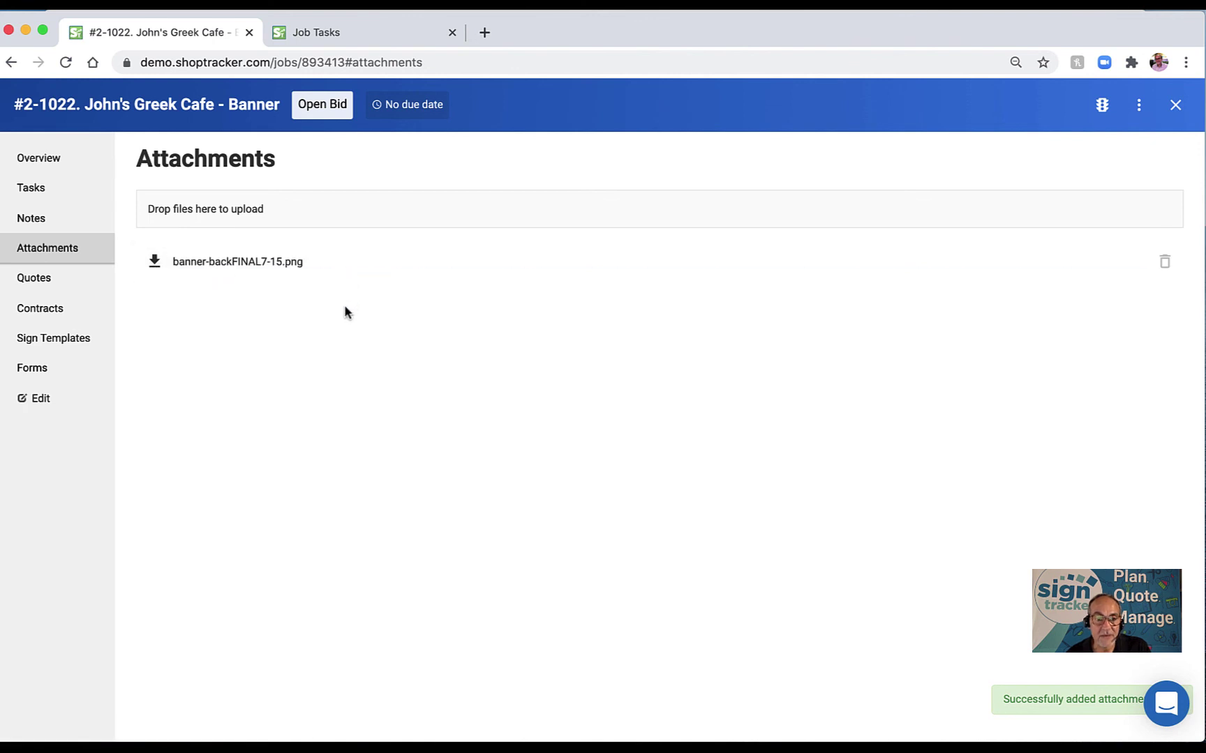
{"action": "left_click", "coordinate": [154, 265]}
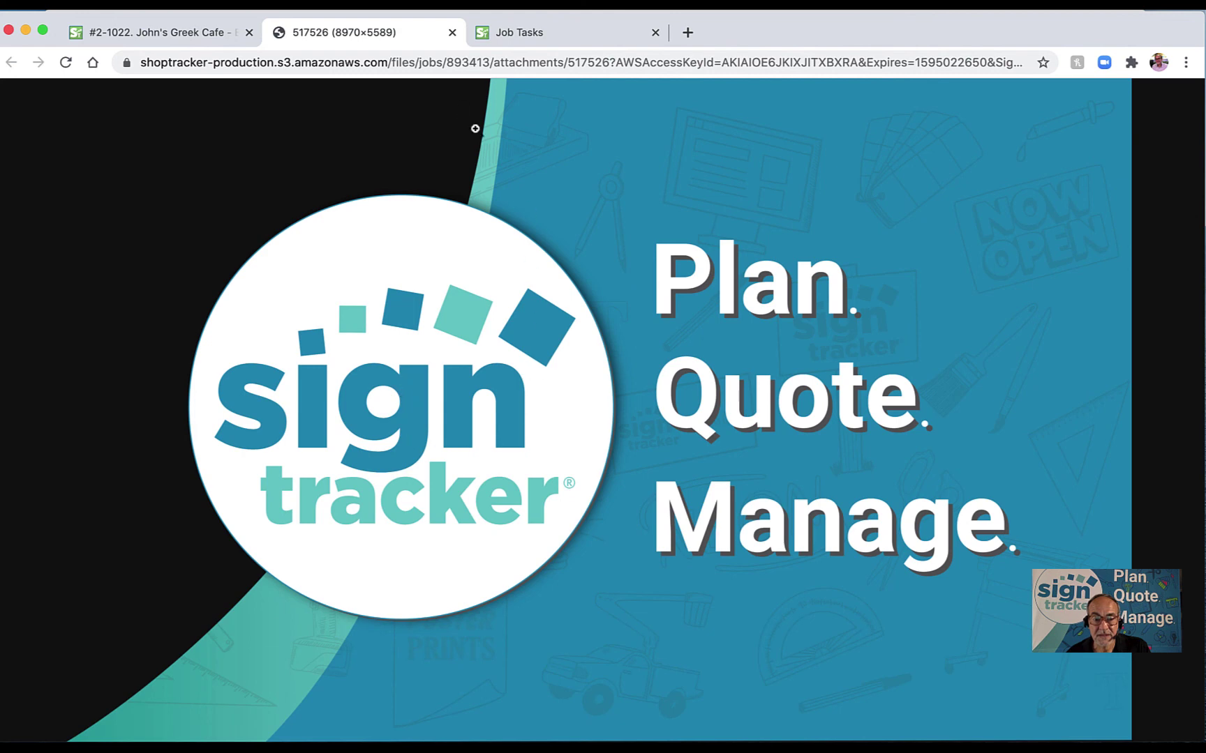
Close the banner-backFINAL7-15.png image tab.
{"action": "left_click", "coordinate": [452, 32]}
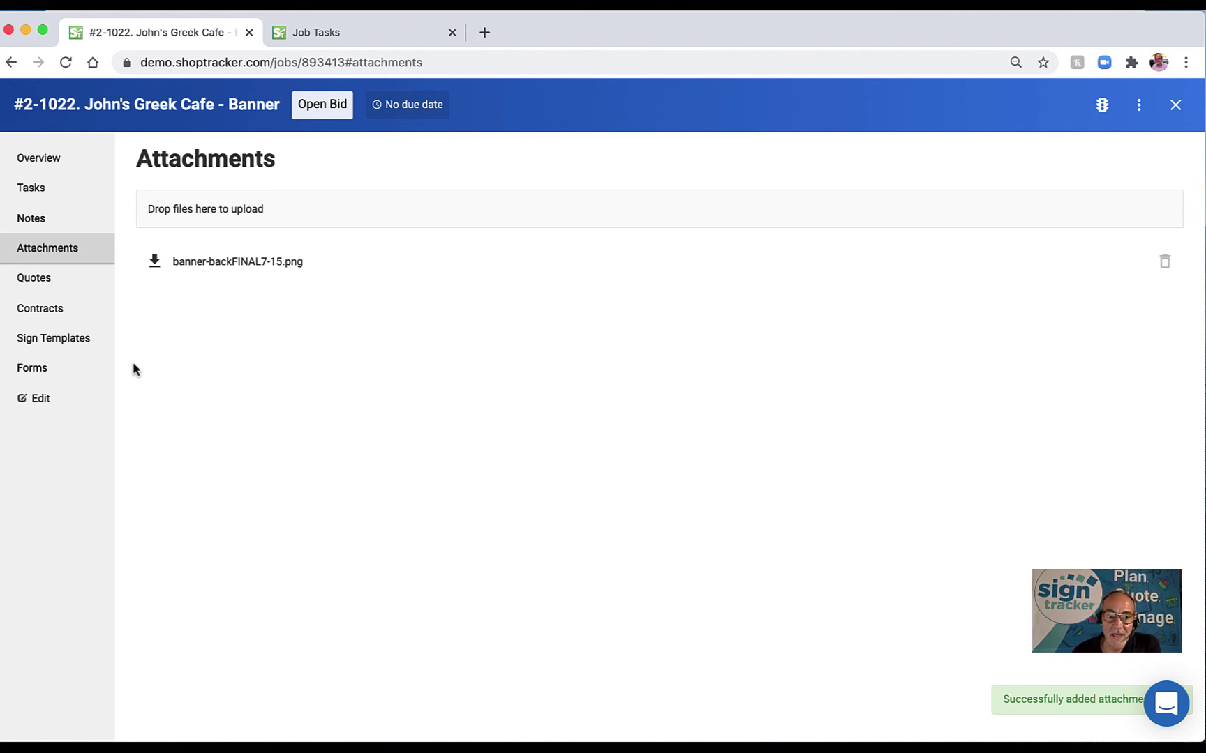
Open the banner job's empty Quotes section and check the Quoting setup options under Job Tasks.
{"action": "left_click", "coordinate": [34, 279]}
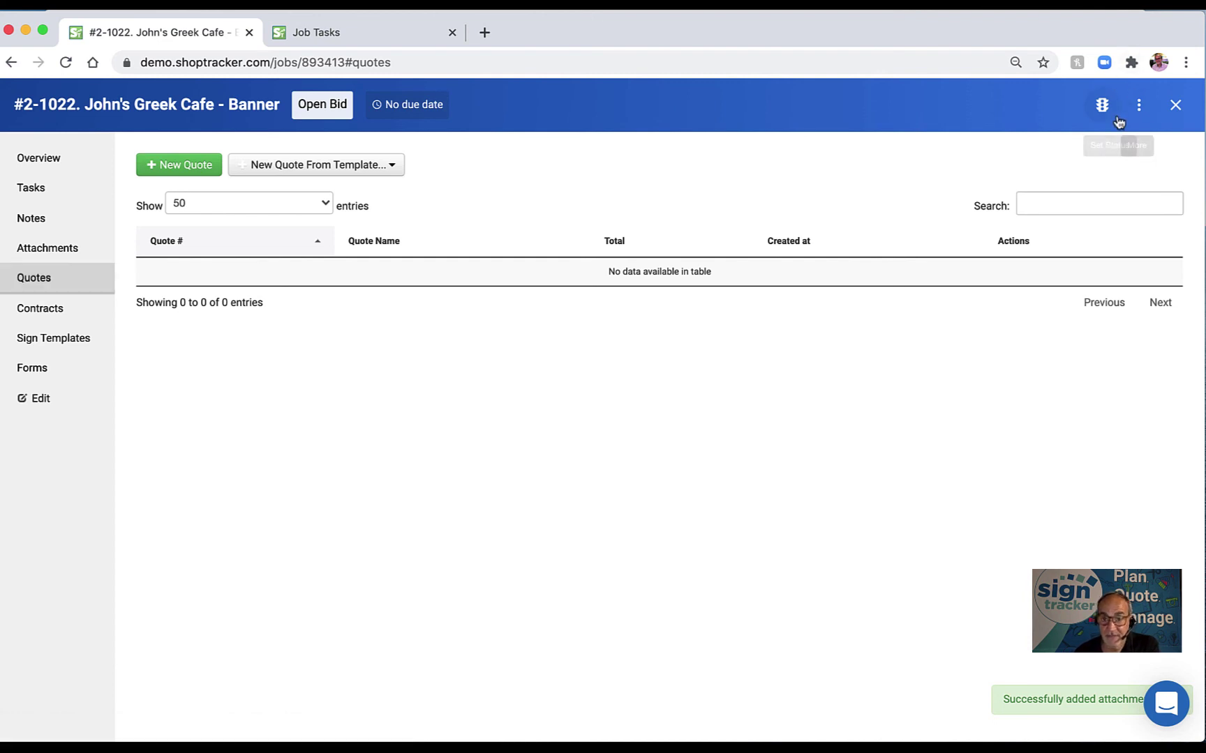
{"action": "left_click", "coordinate": [387, 35]}
{"action": "left_click", "coordinate": [1087, 105]}
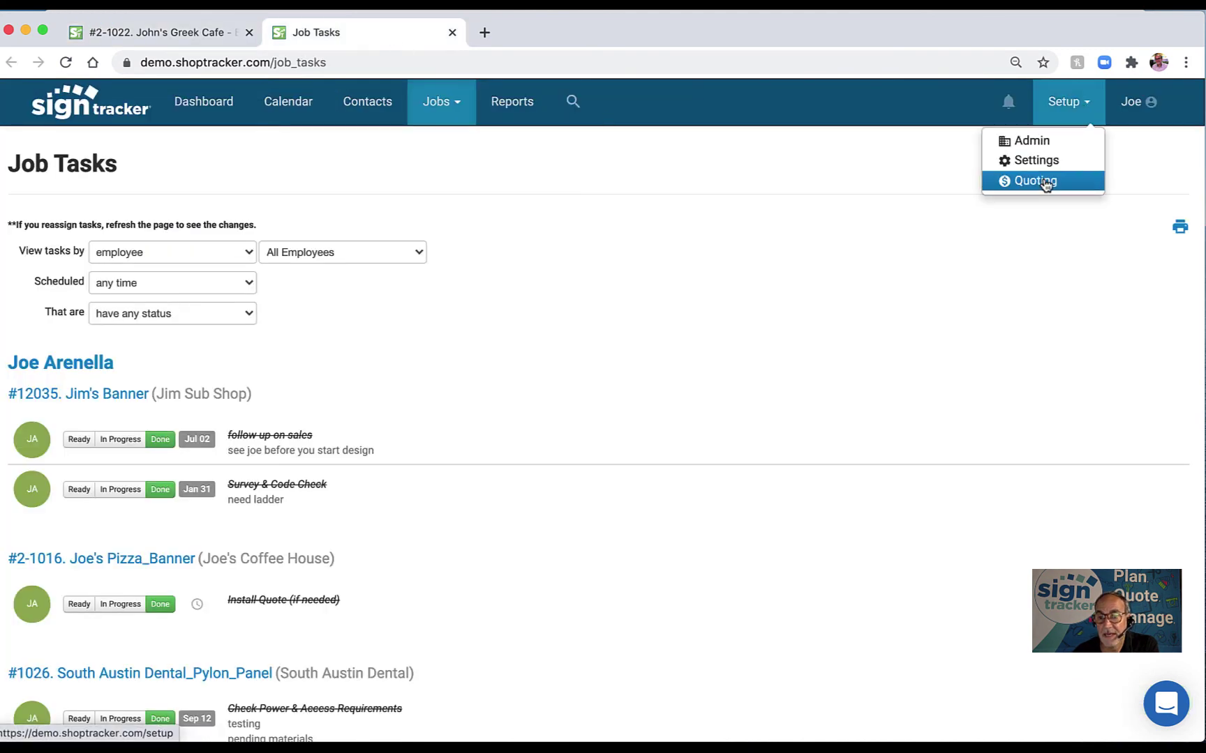
{"action": "left_click", "coordinate": [205, 37]}
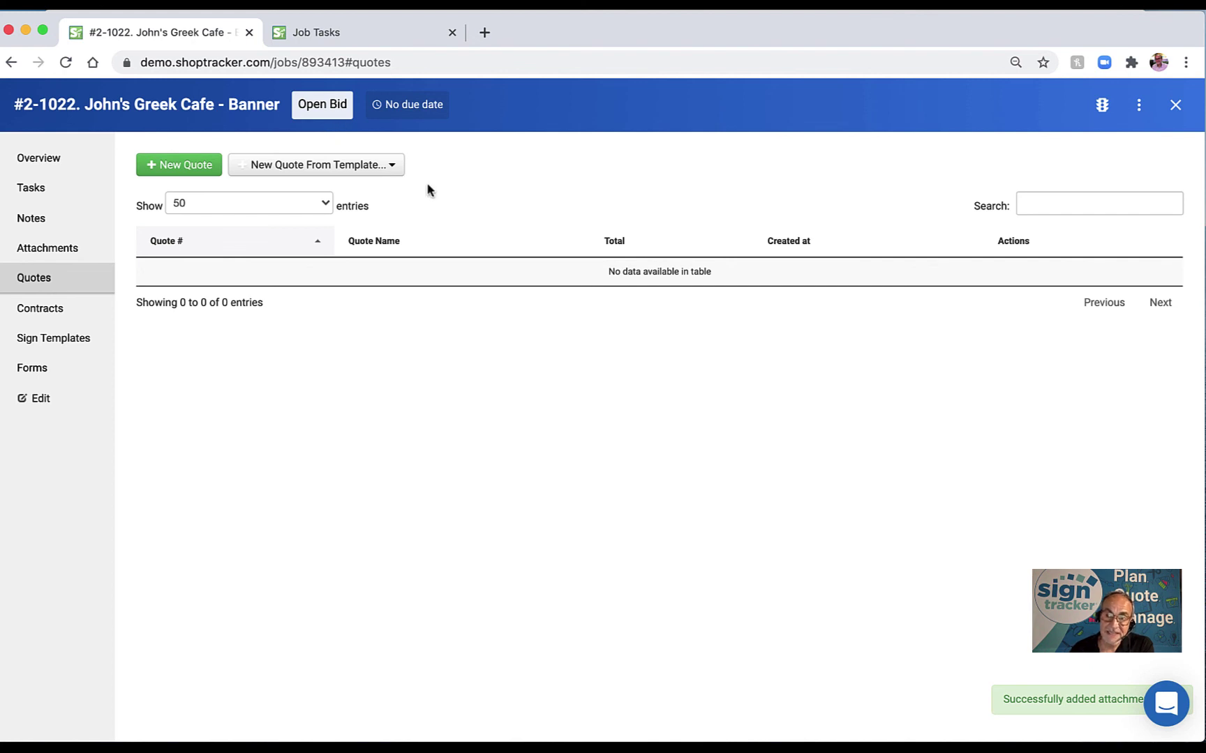
Browse the New Quote From Template categories, then close the list without choosing one.
{"action": "left_click", "coordinate": [388, 171]}
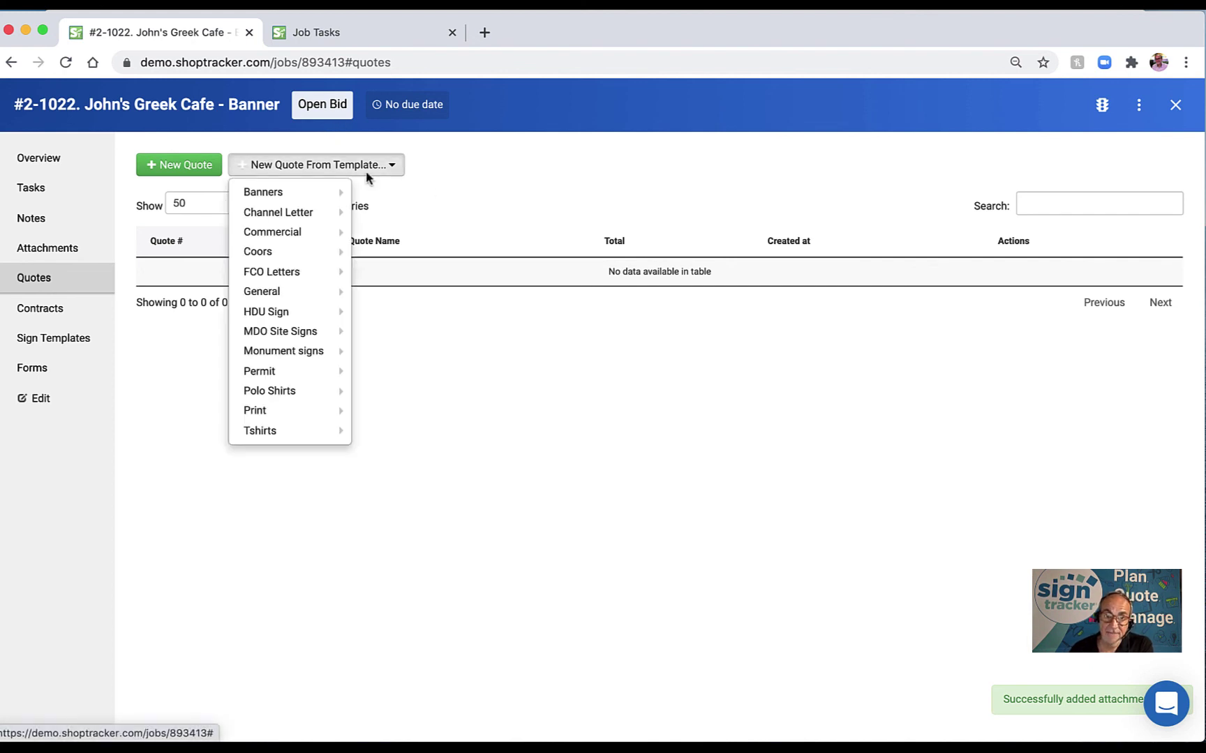
{"action": "mouse_move", "coordinate": [305, 197]}
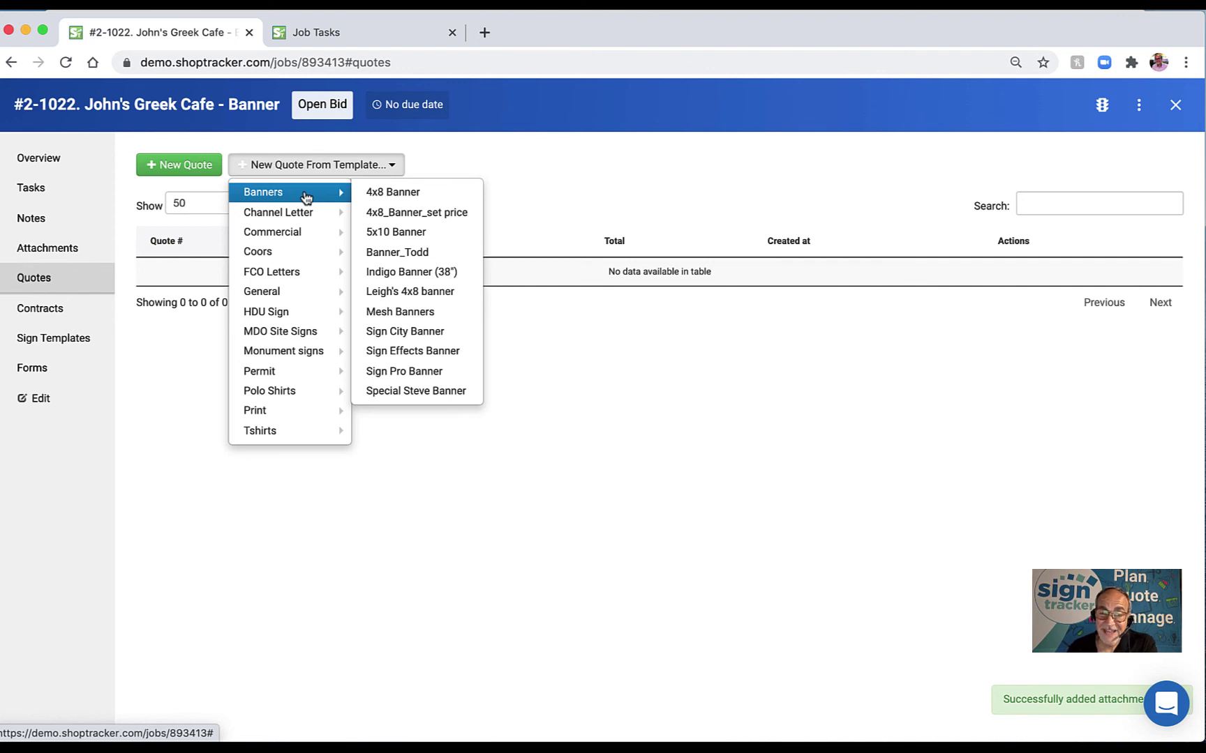
{"action": "mouse_move", "coordinate": [277, 257]}
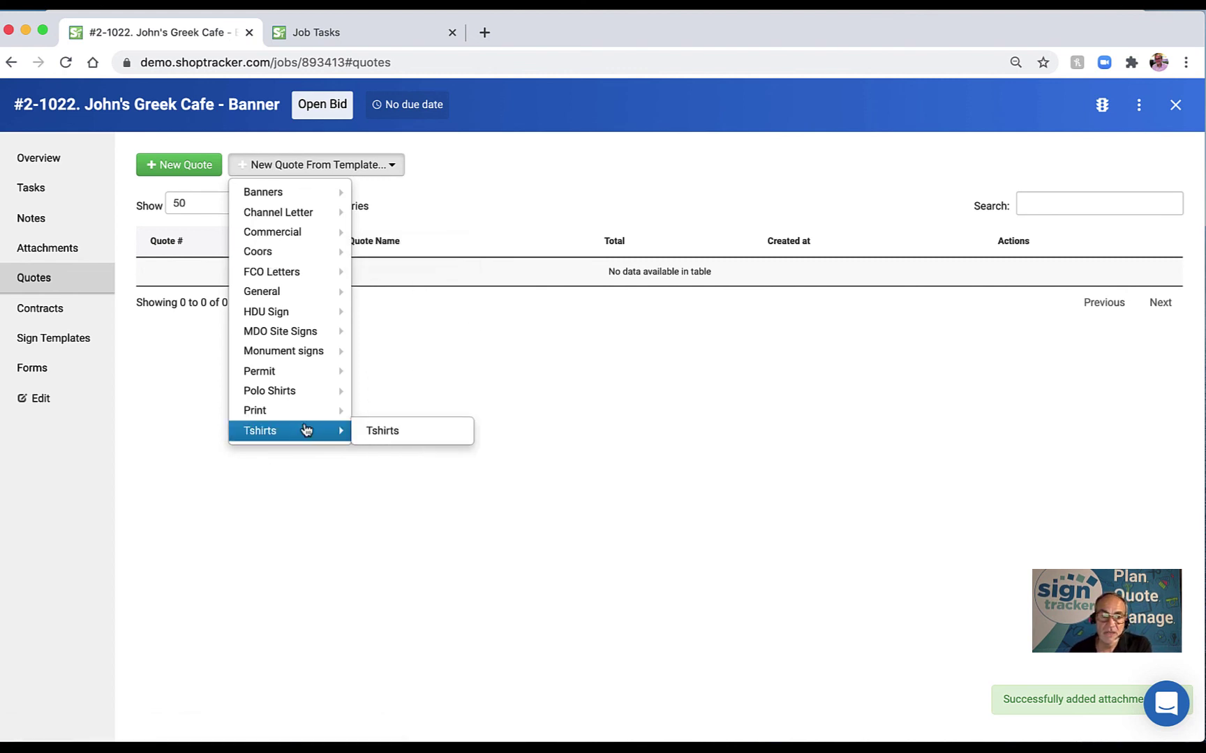
{"action": "left_click", "coordinate": [680, 373]}
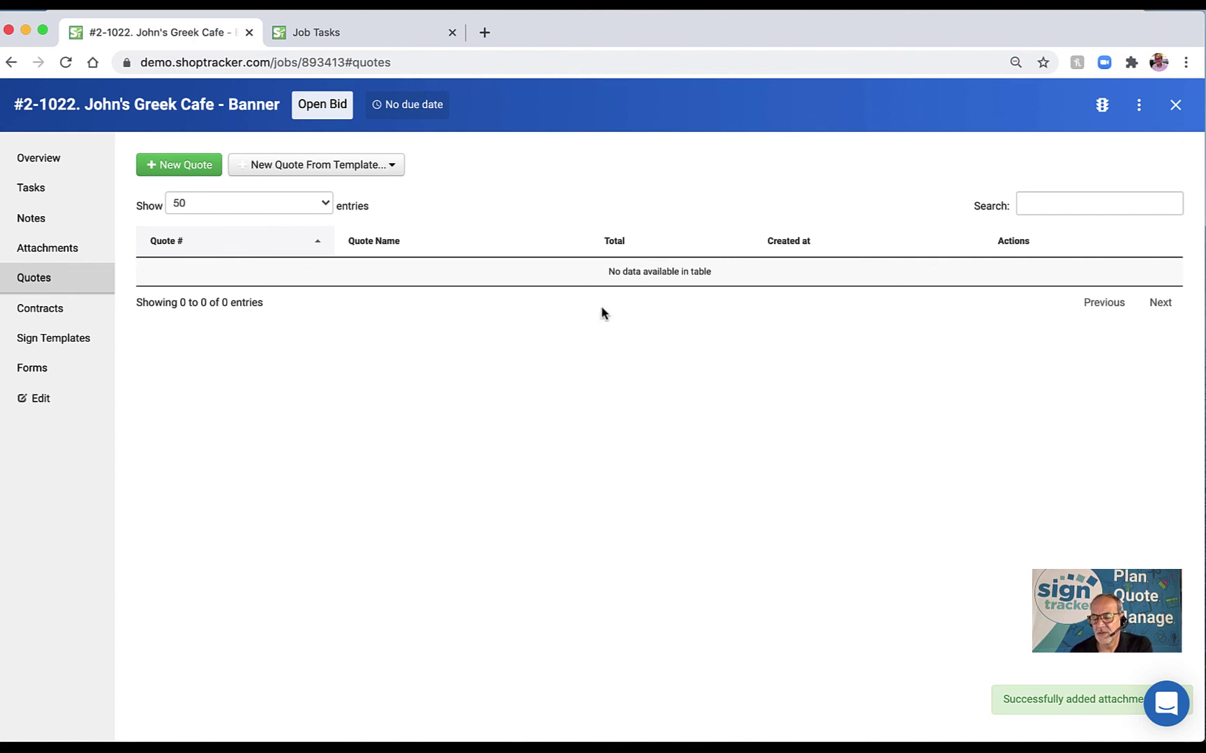
Reopen the quote template categories and show the Banners template submenu.
{"action": "left_click", "coordinate": [390, 172]}
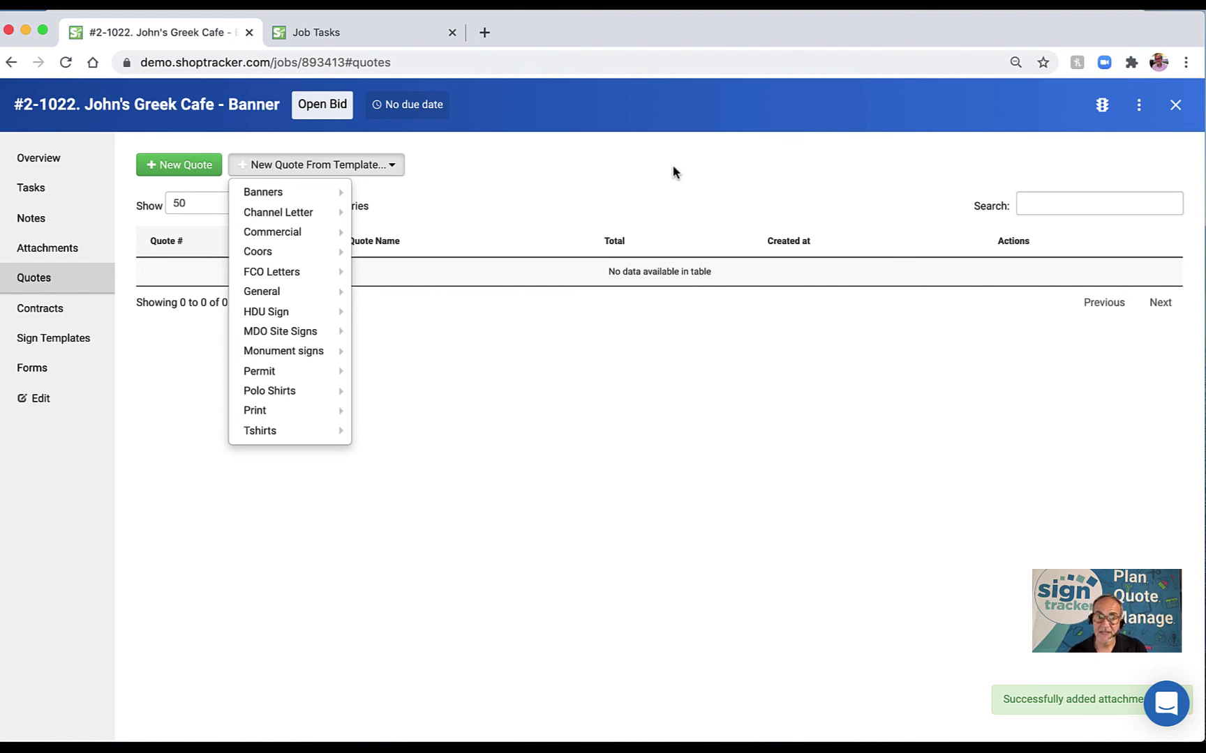
{"action": "mouse_move", "coordinate": [283, 194]}
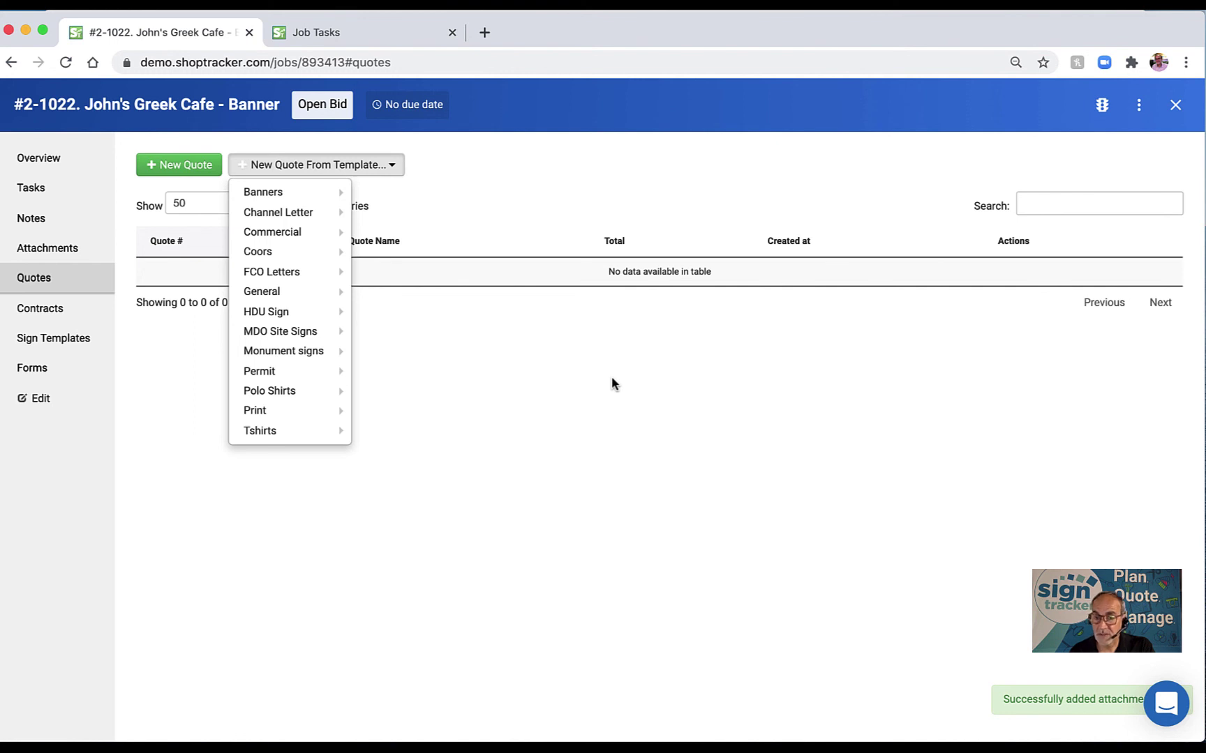
{"action": "mouse_move", "coordinate": [296, 220]}
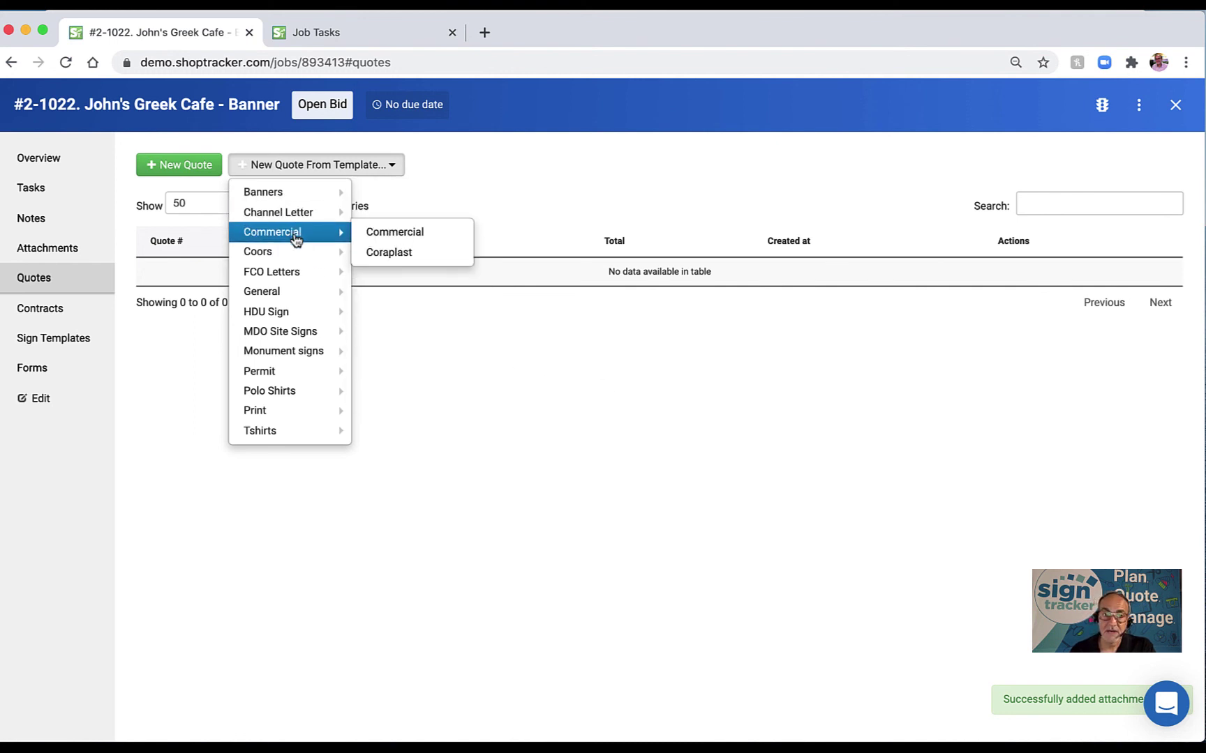
{"action": "mouse_move", "coordinate": [282, 359]}
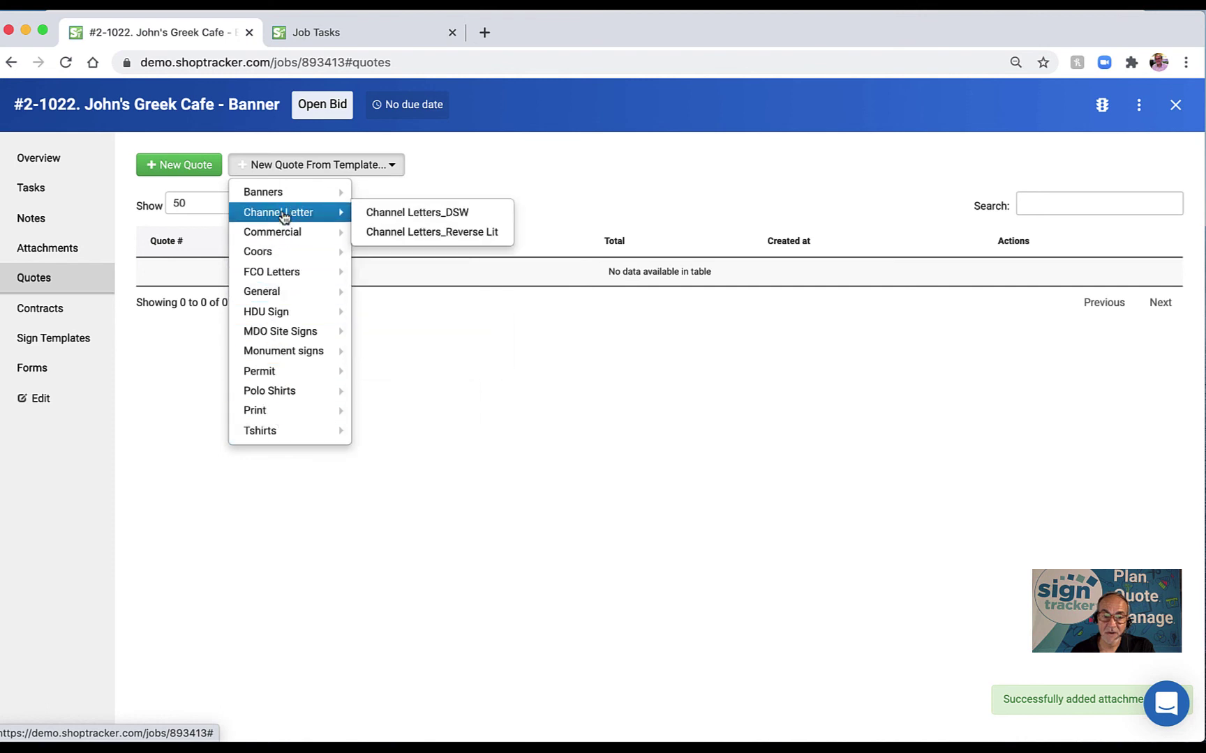
{"action": "mouse_move", "coordinate": [287, 198]}
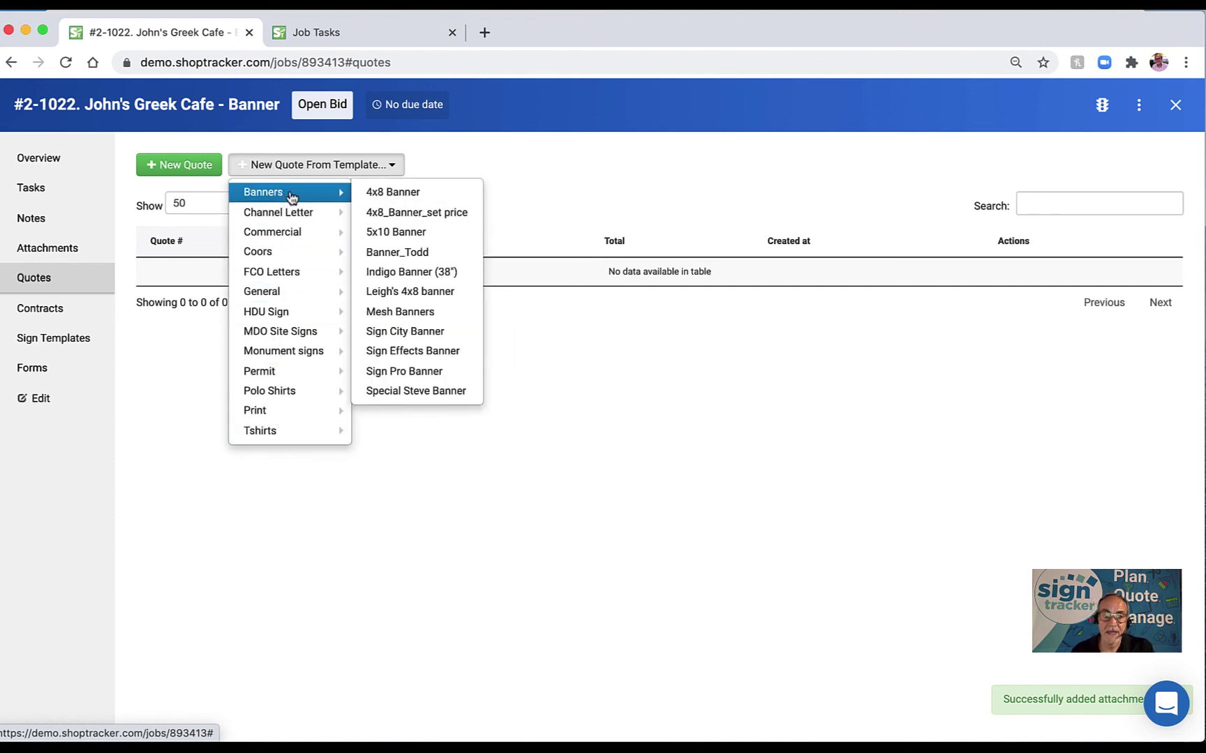
{"action": "left_click", "coordinate": [391, 199]}
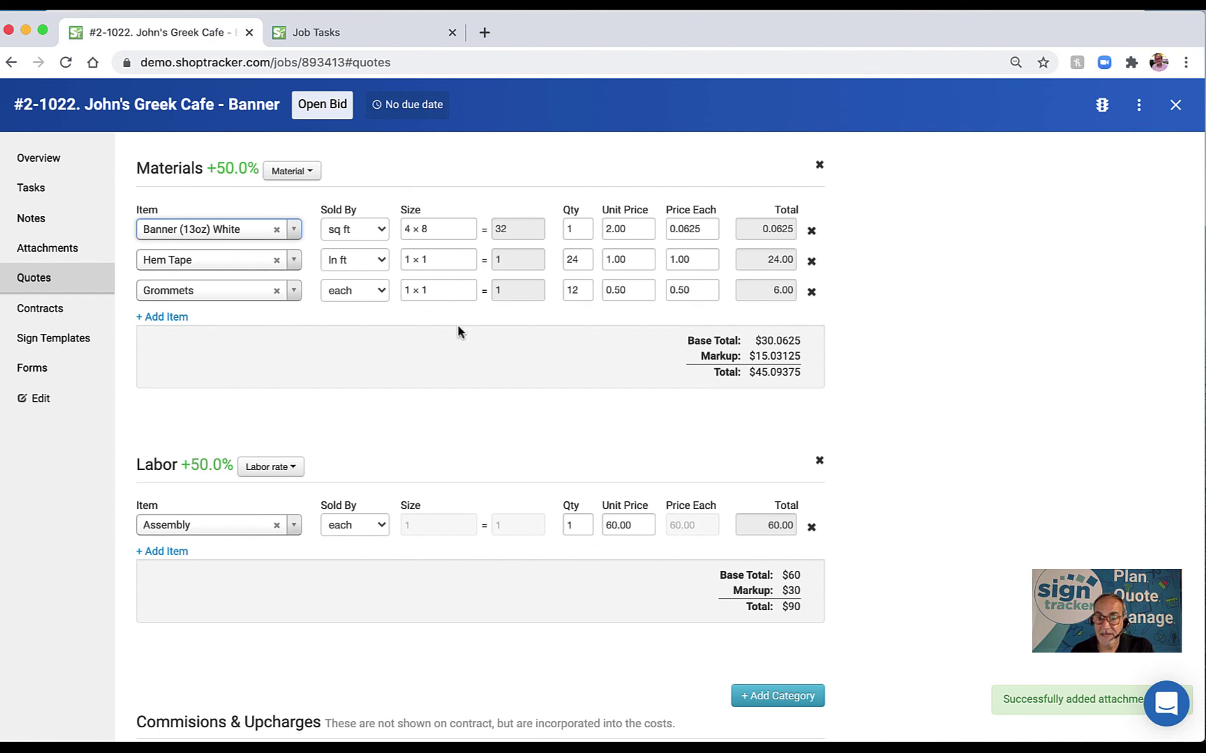
{"action": "mouse_move", "coordinate": [459, 331]}
{"action": "left_mouse_down"}
{"action": "mouse_move", "coordinate": [450, 323]}
{"action": "mouse_move", "coordinate": [469, 360]}
{"action": "mouse_move", "coordinate": [459, 367]}
{"action": "mouse_move", "coordinate": [493, 349]}
{"action": "mouse_move", "coordinate": [469, 330]}
{"action": "left_mouse_up"}
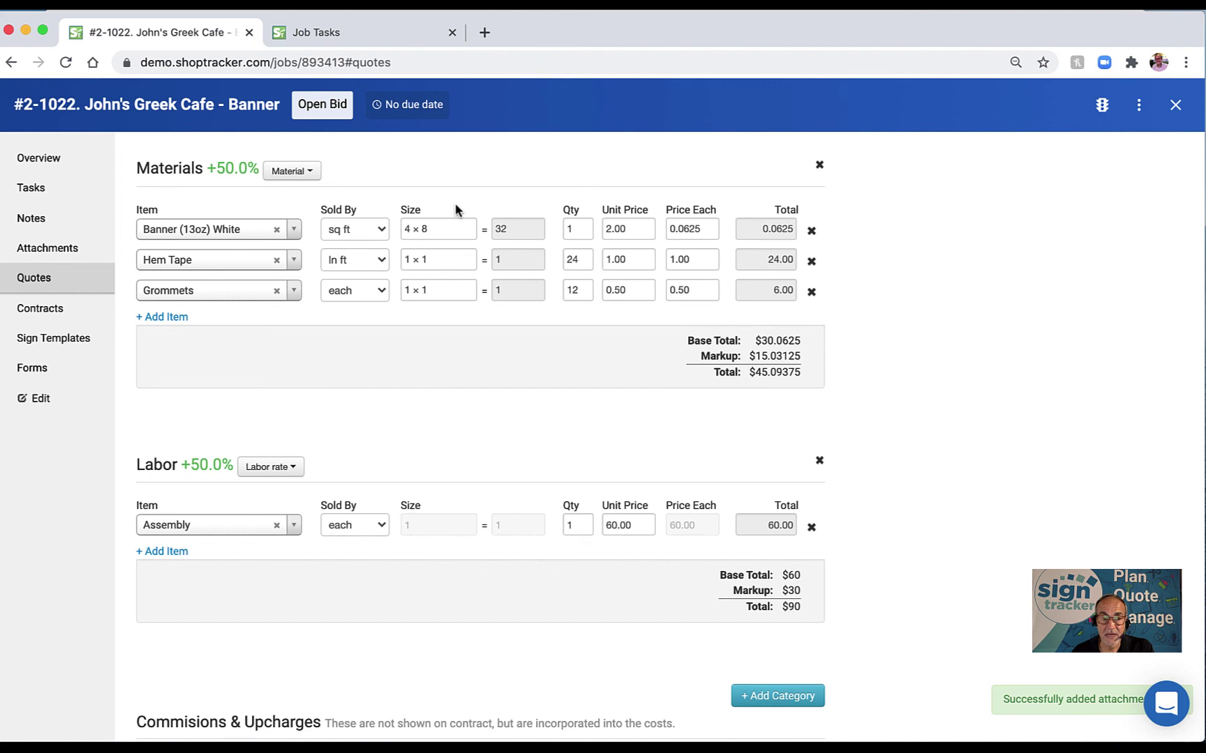
{"action": "scroll", "coordinate": [310, 178], "scroll_direction": "down", "scroll_amount": 1}
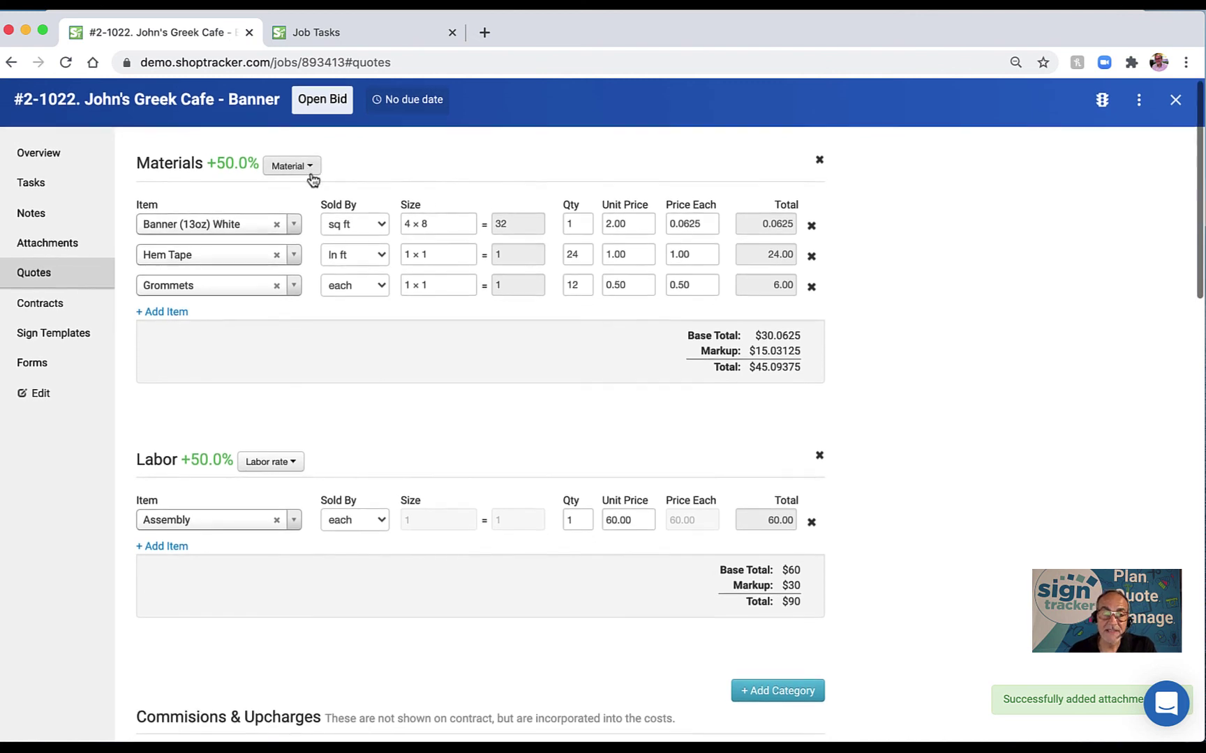
{"action": "left_click", "coordinate": [222, 232]}
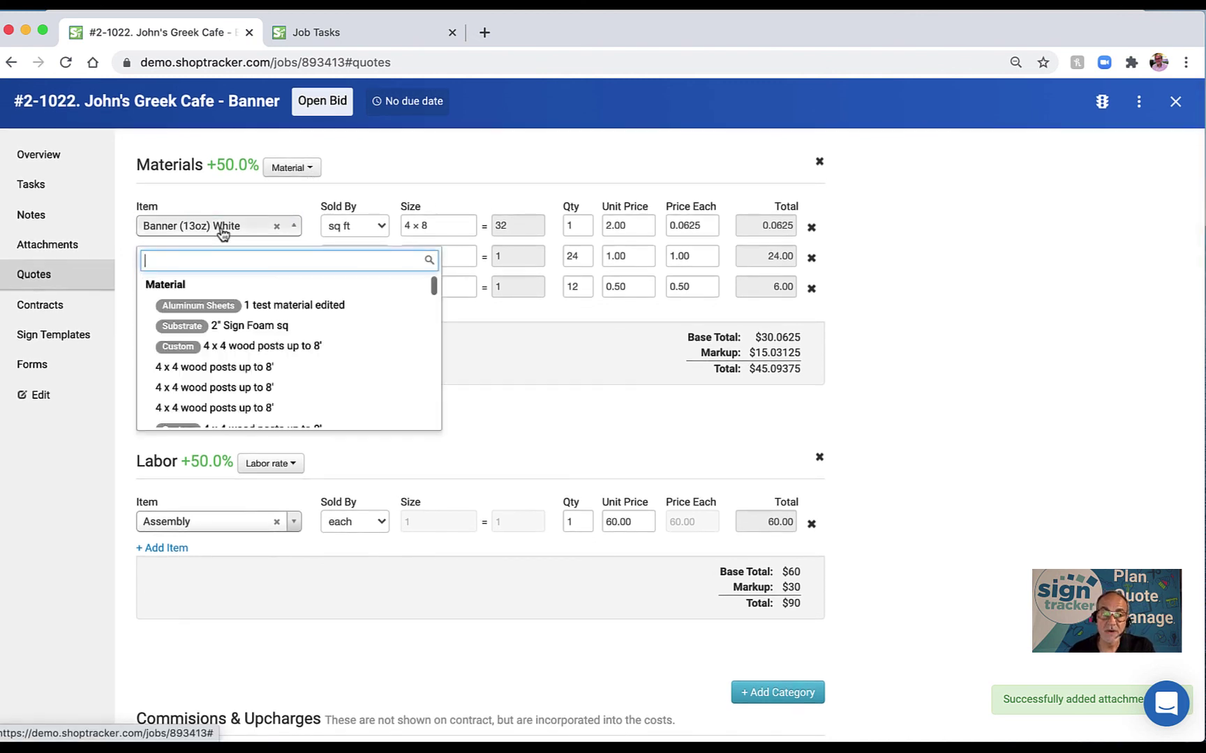
{"action": "left_click", "coordinate": [414, 162]}
{"action": "left_click", "coordinate": [310, 169]}
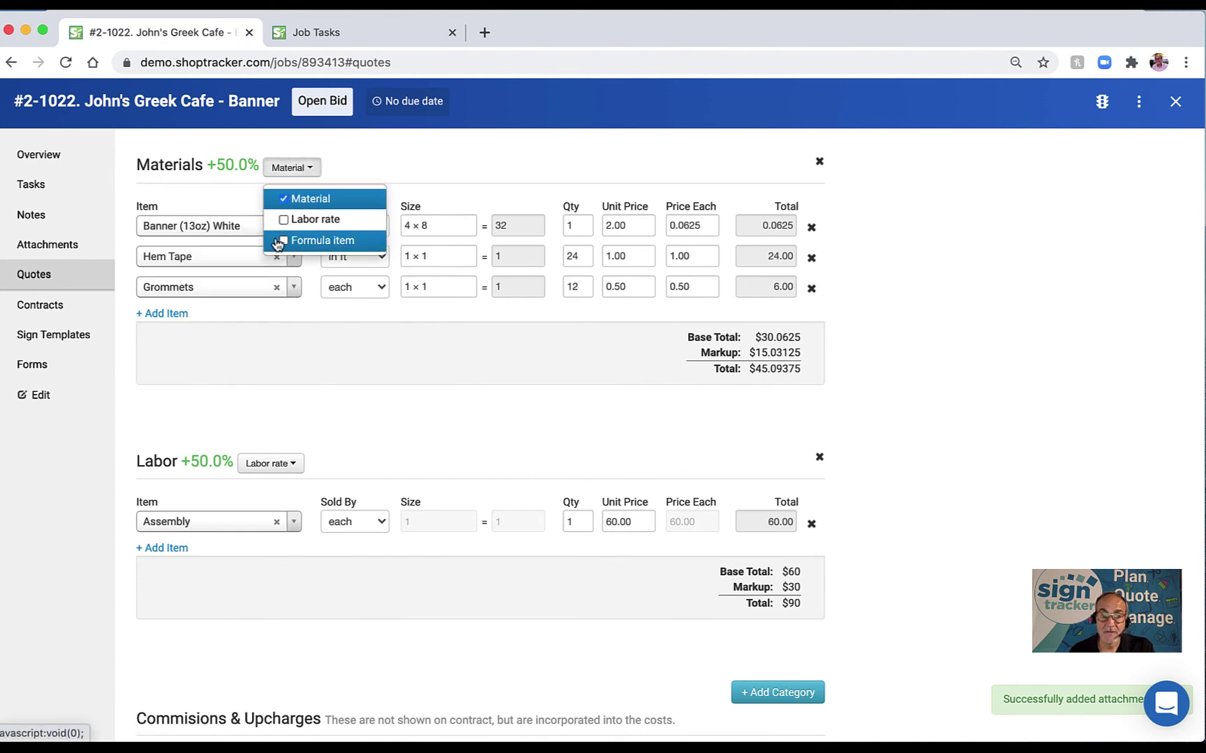
{"action": "key", "text": "Escape"}
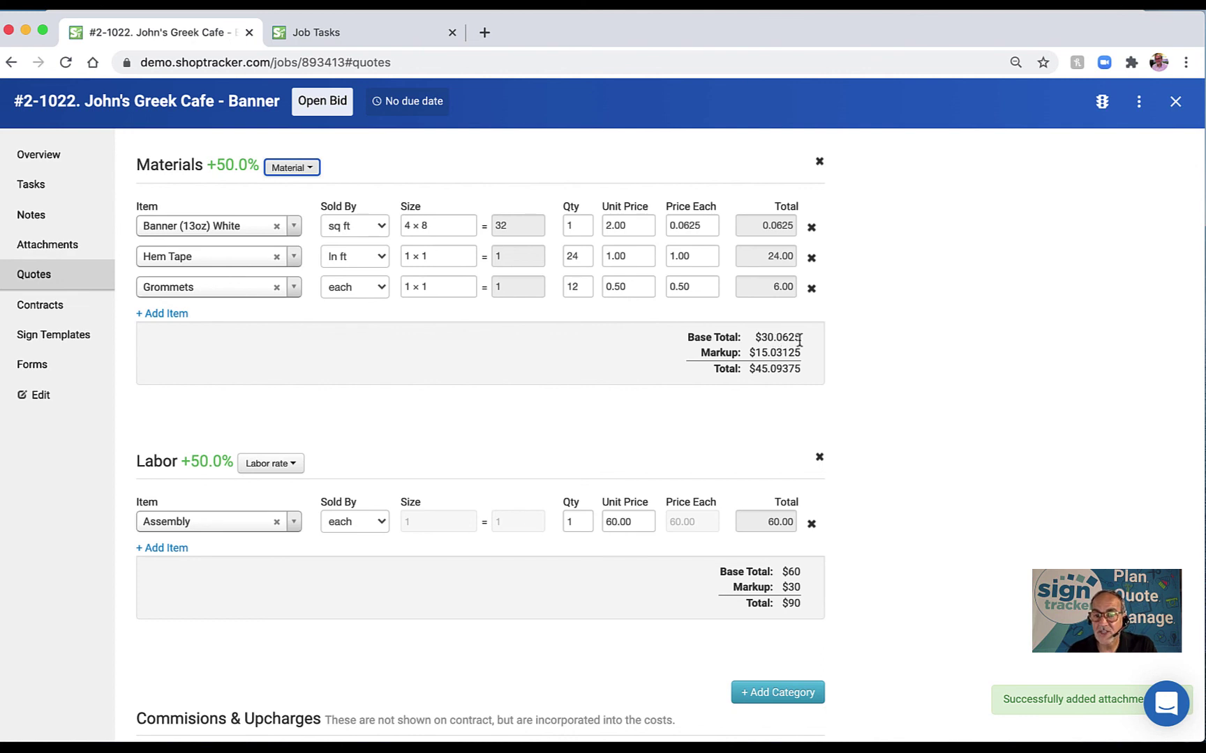
{"action": "scroll", "coordinate": [800, 340], "scroll_direction": "down", "scroll_amount": 1}
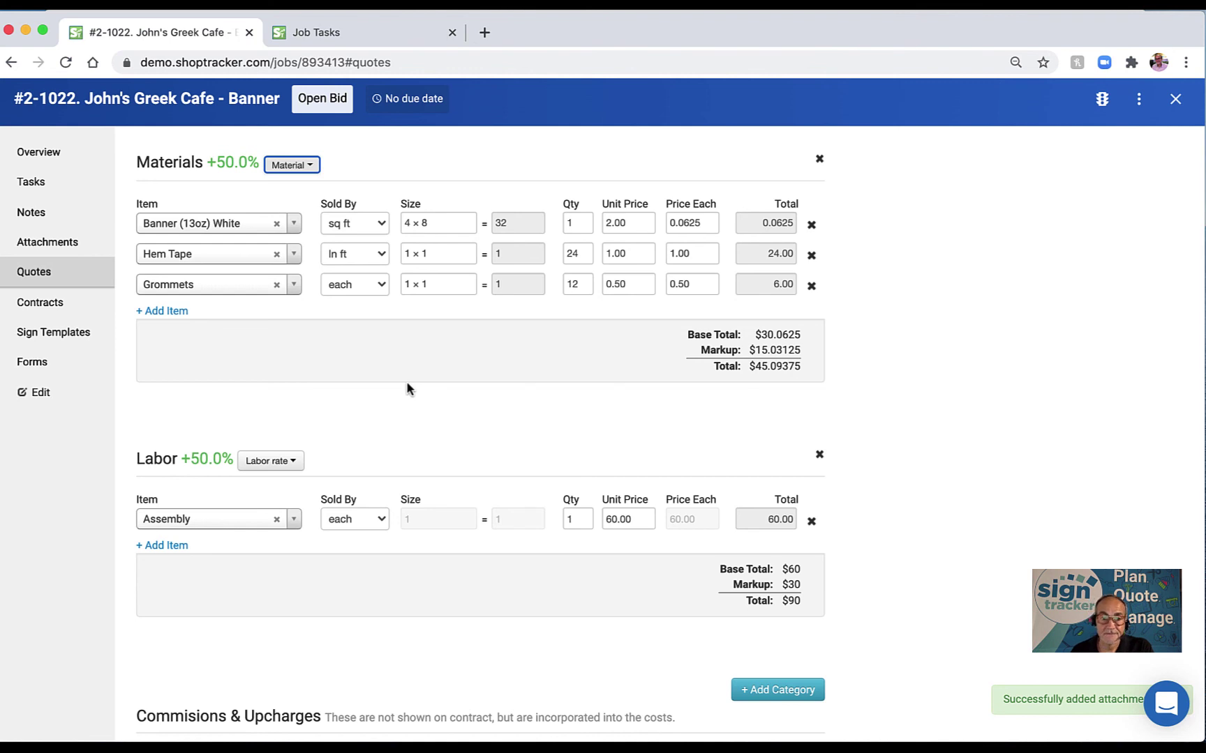
{"action": "scroll", "coordinate": [408, 389], "scroll_direction": "down", "scroll_amount": 2}
{"action": "scroll", "coordinate": [492, 386], "scroll_direction": "up", "scroll_amount": 3}
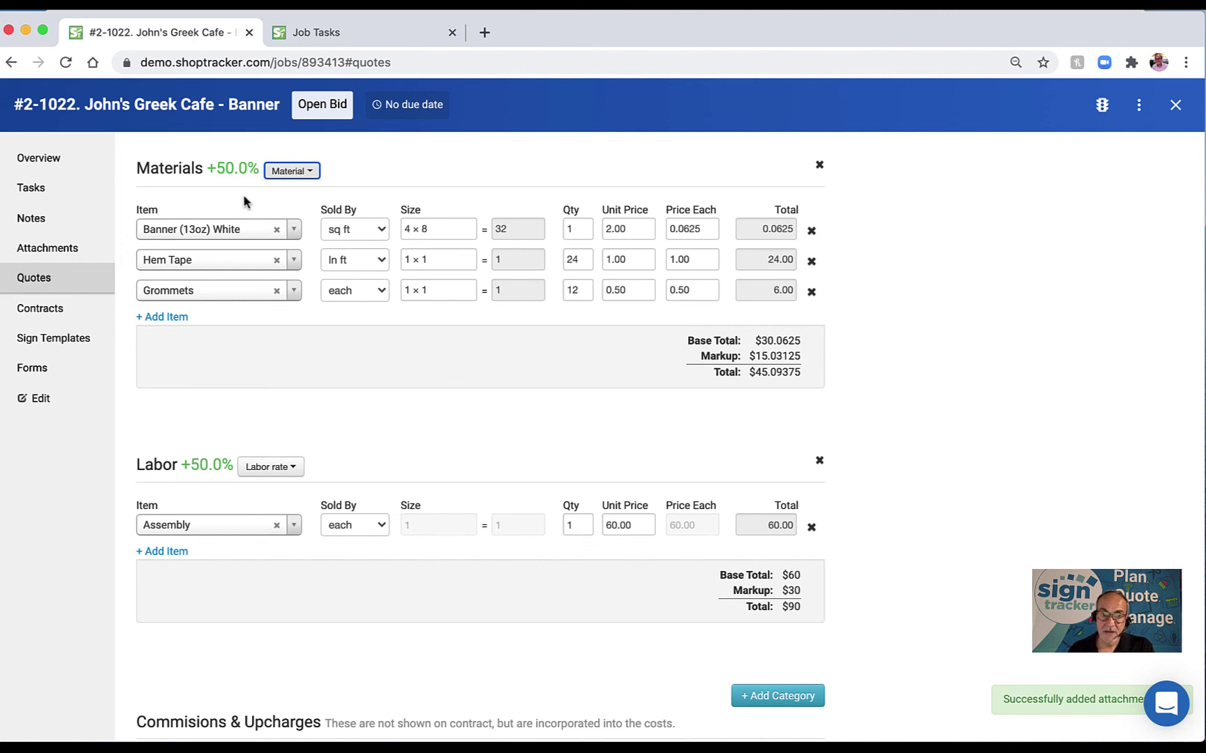
{"action": "left_click", "coordinate": [246, 168]}
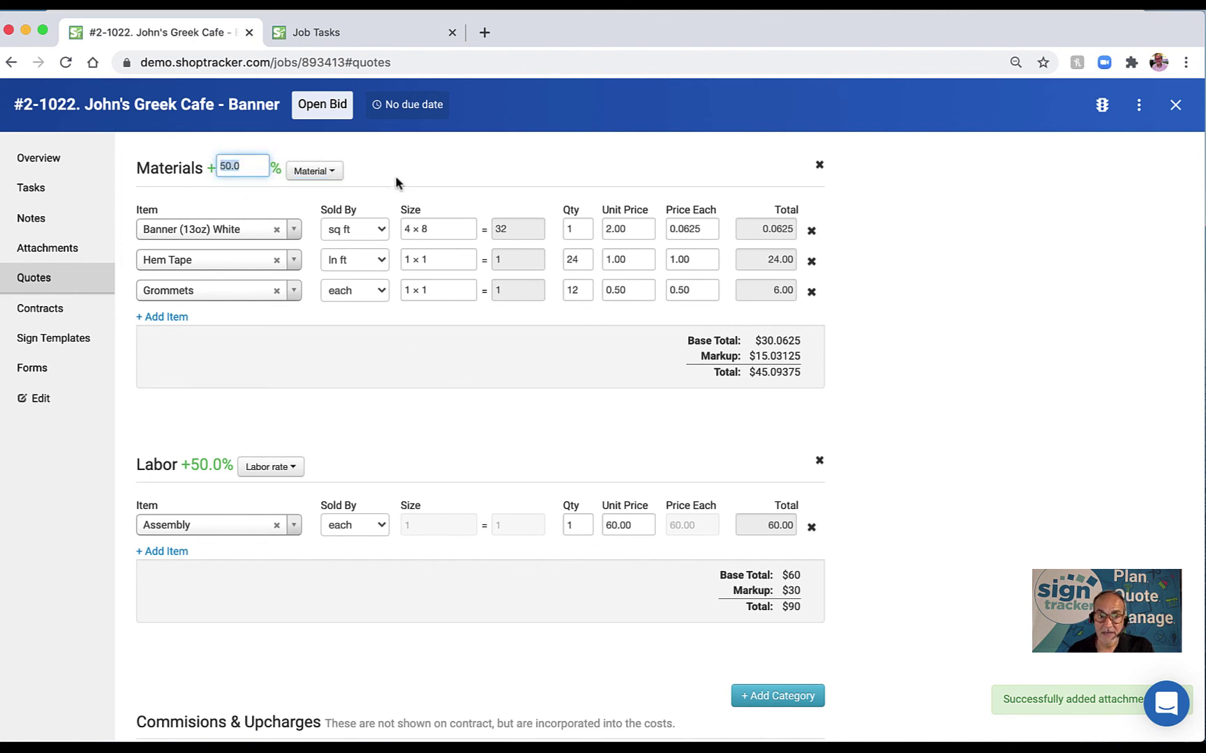
{"action": "left_click", "coordinate": [978, 254]}
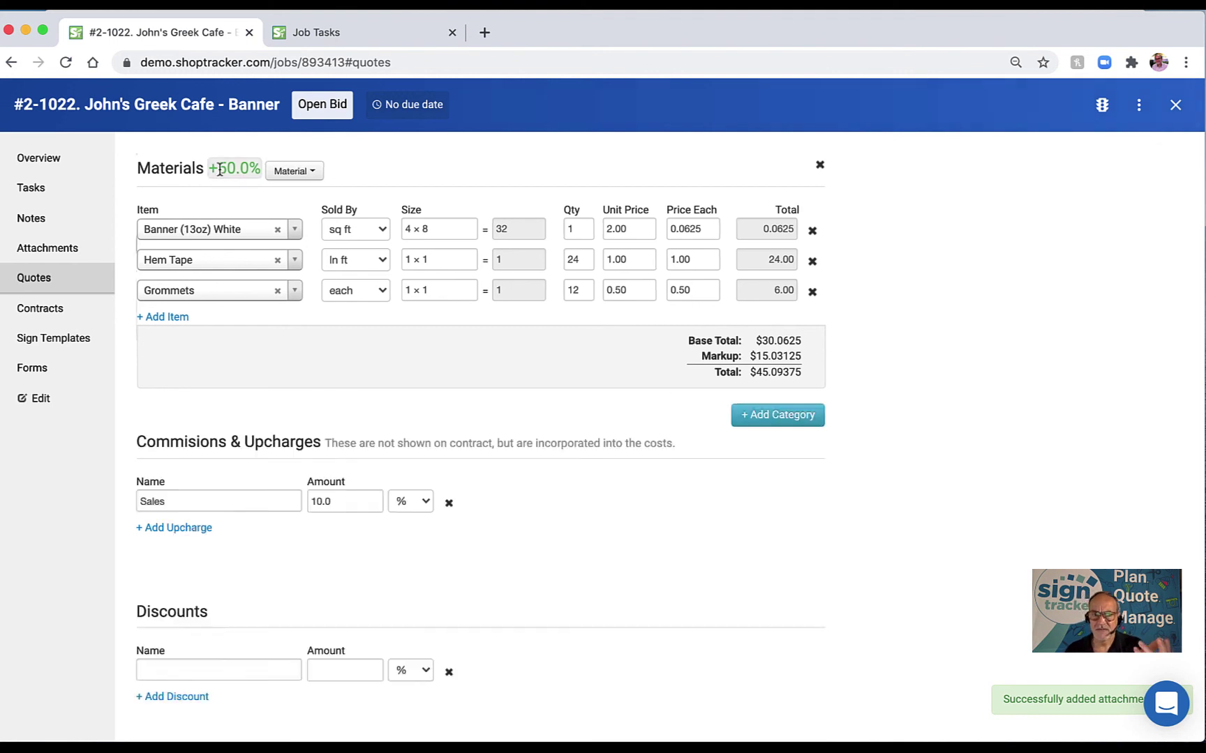
{"action": "left_click_drag", "start_coordinate": [219, 168], "coordinate": [235, 169]}
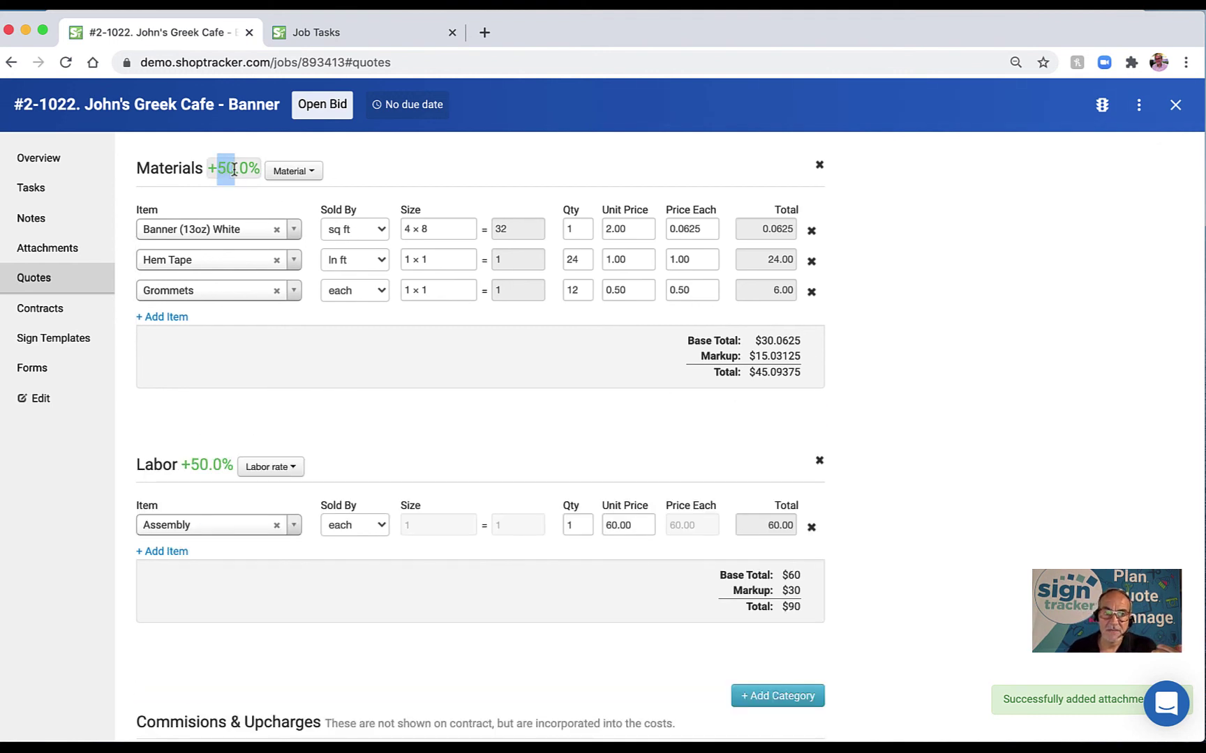
{"action": "left_click", "coordinate": [234, 170]}
{"action": "left_click", "coordinate": [982, 335]}
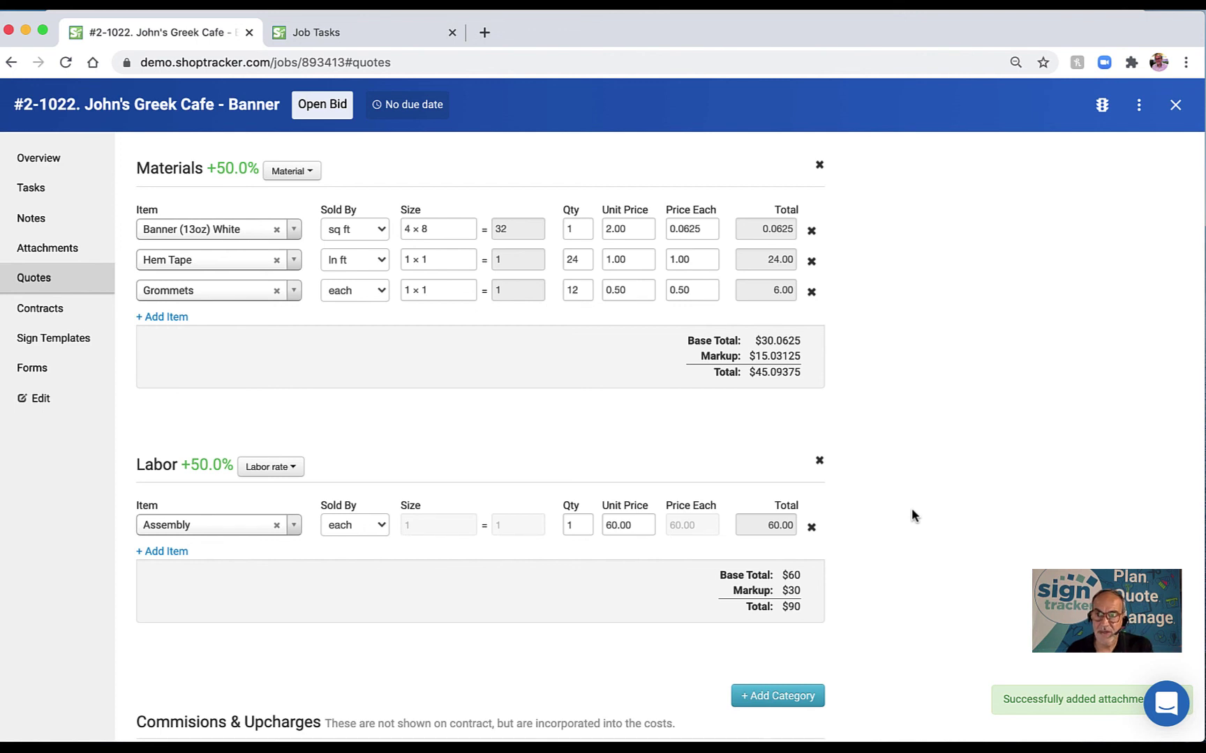
{"action": "scroll", "coordinate": [909, 512], "scroll_direction": "down", "scroll_amount": 3}
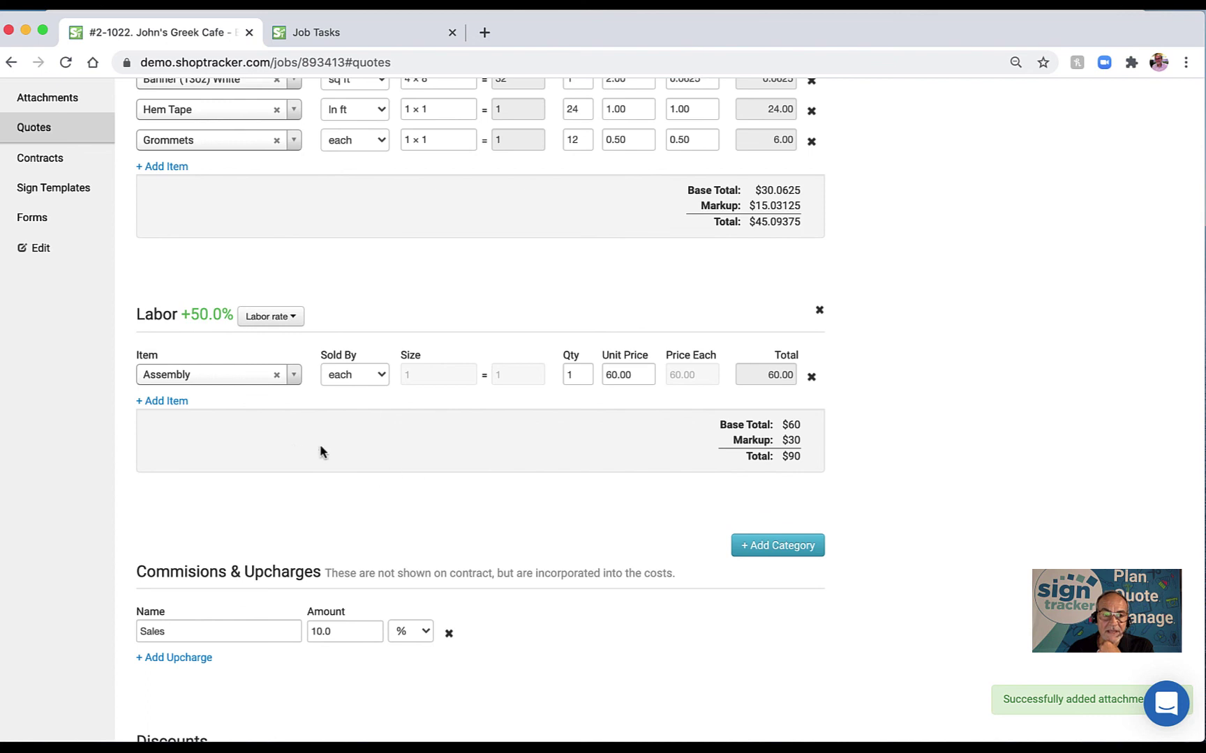
Add a Design - Production labor line of 2 hours at $50, bringing labor to $240.
{"action": "left_click", "coordinate": [173, 409]}
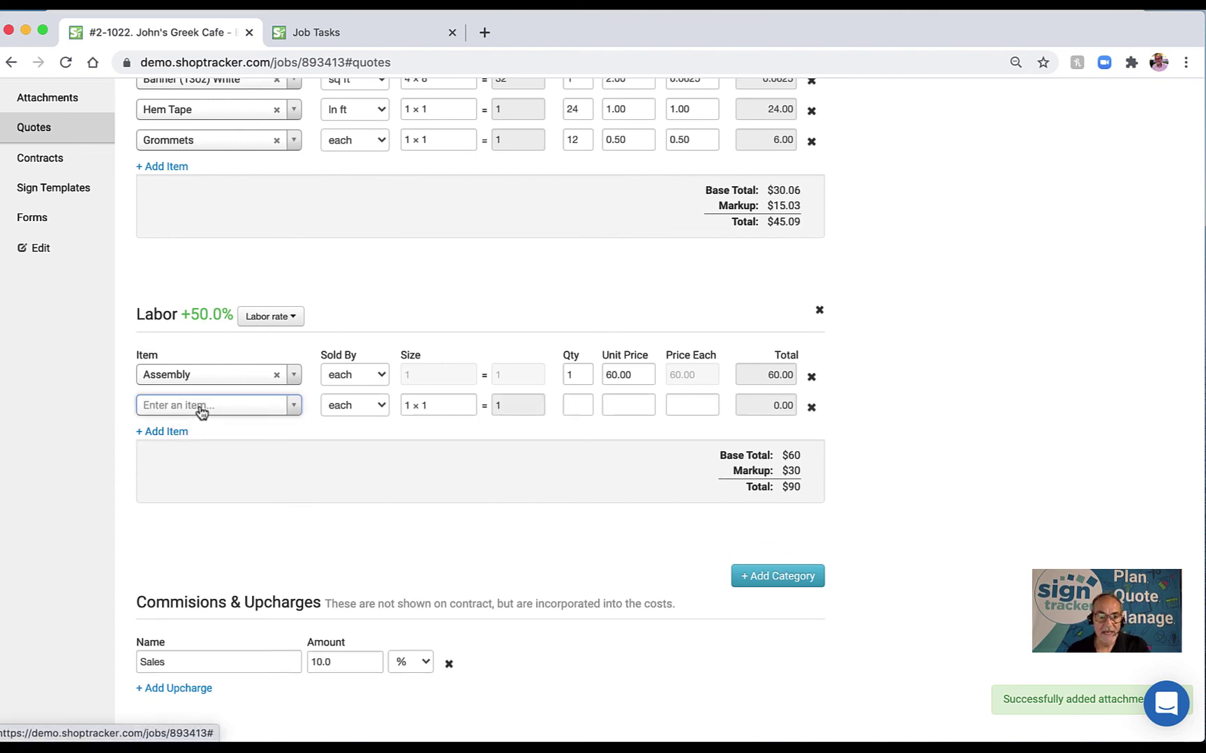
{"action": "left_click", "coordinate": [202, 411]}
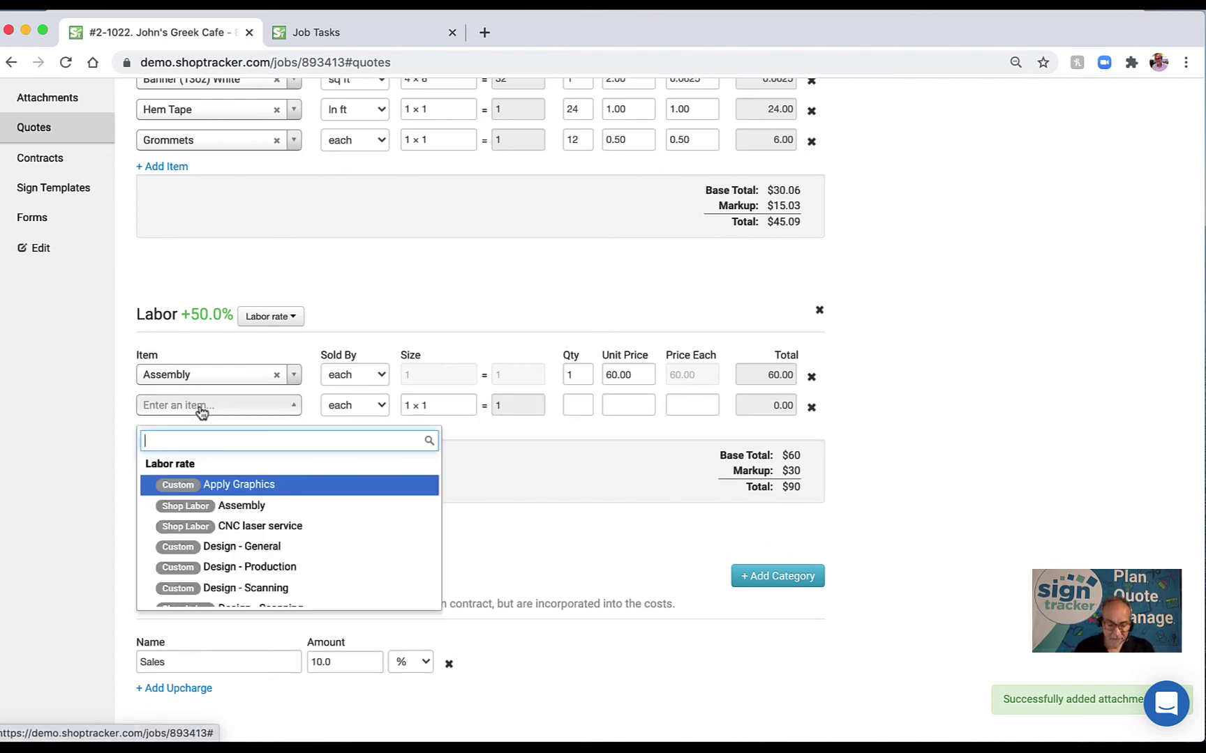
{"action": "left_click", "coordinate": [250, 567]}
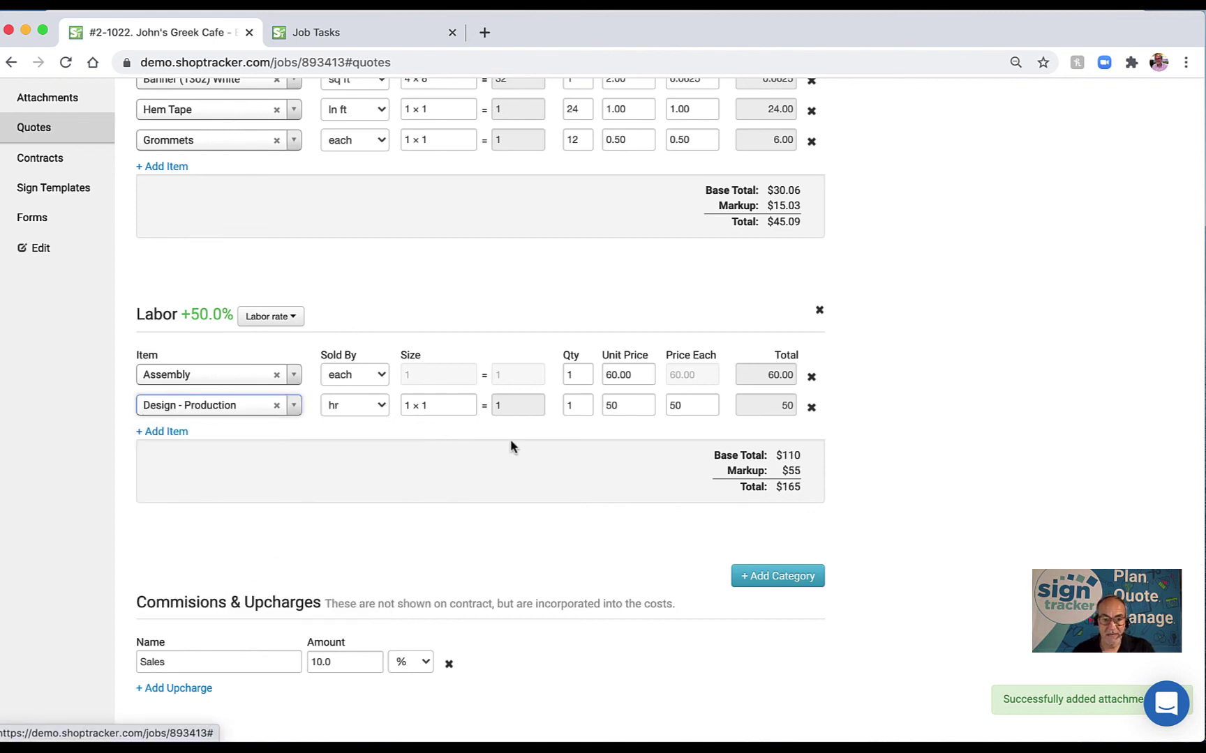
{"action": "left_click", "coordinate": [616, 406]}
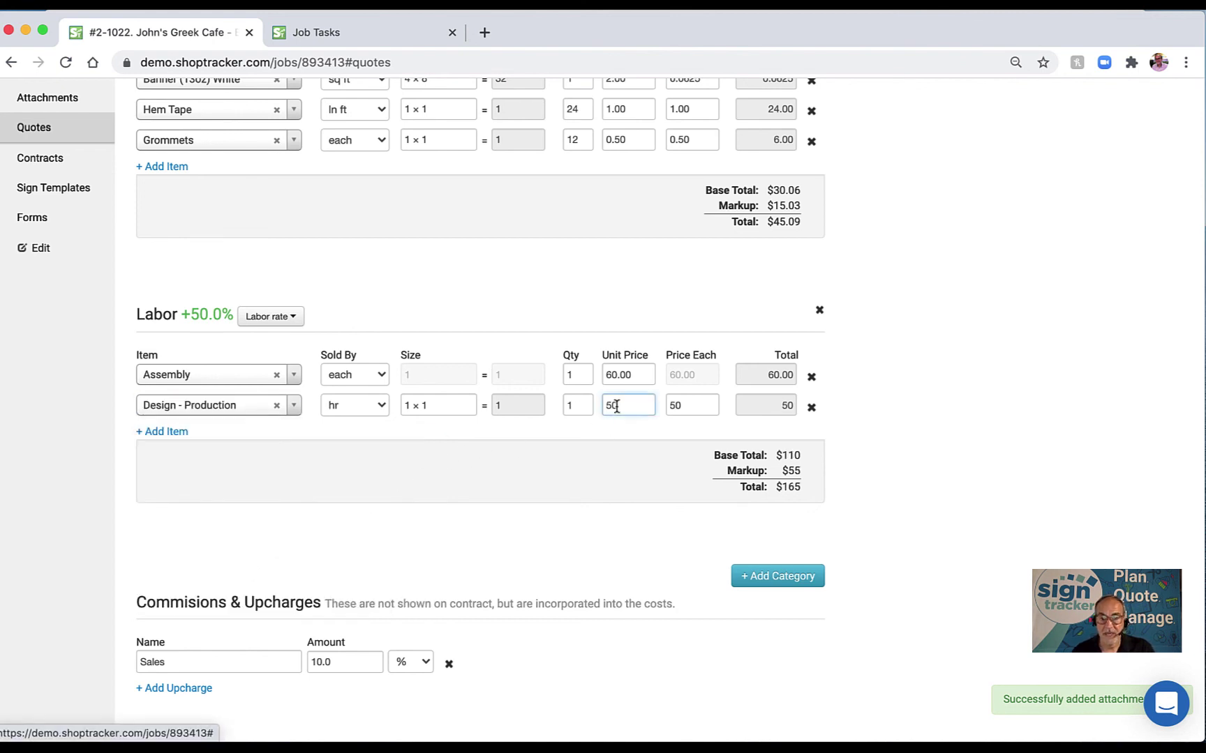
{"action": "left_click", "coordinate": [565, 405]}
{"action": "type", "text": "2"}
{"action": "key", "text": "Tab"}
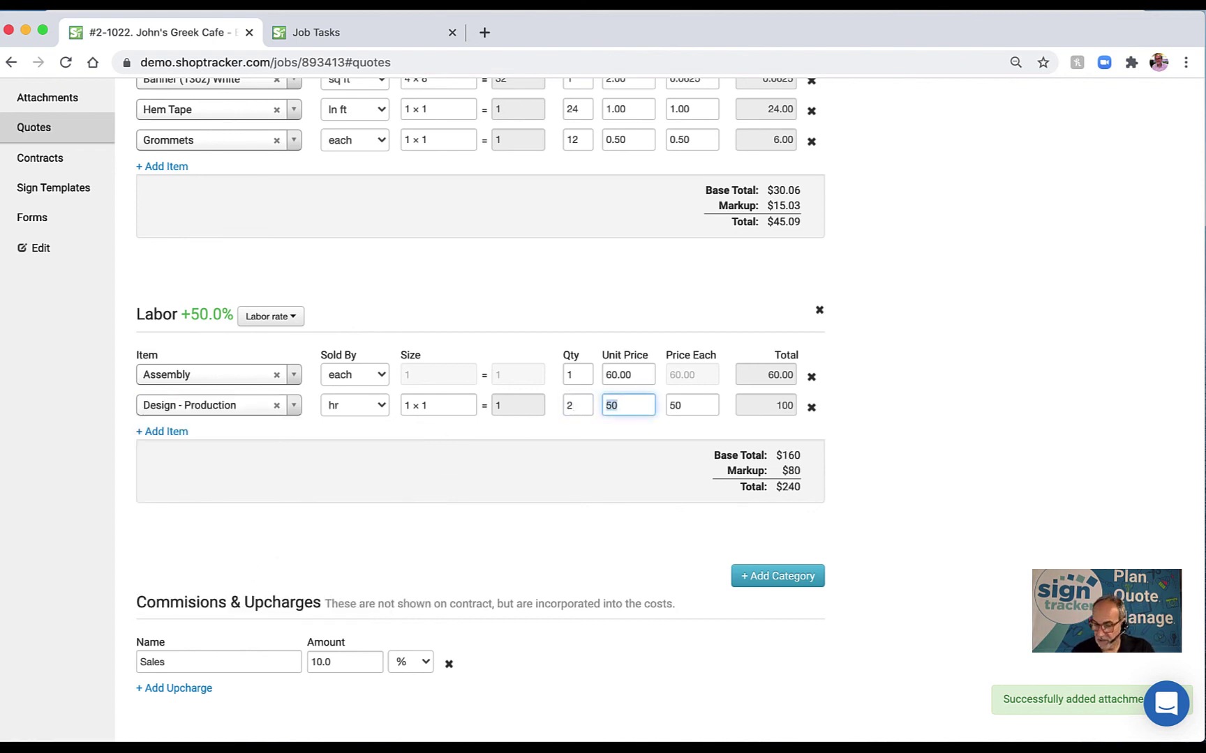
{"action": "scroll", "coordinate": [562, 455], "scroll_direction": "down", "scroll_amount": 2}
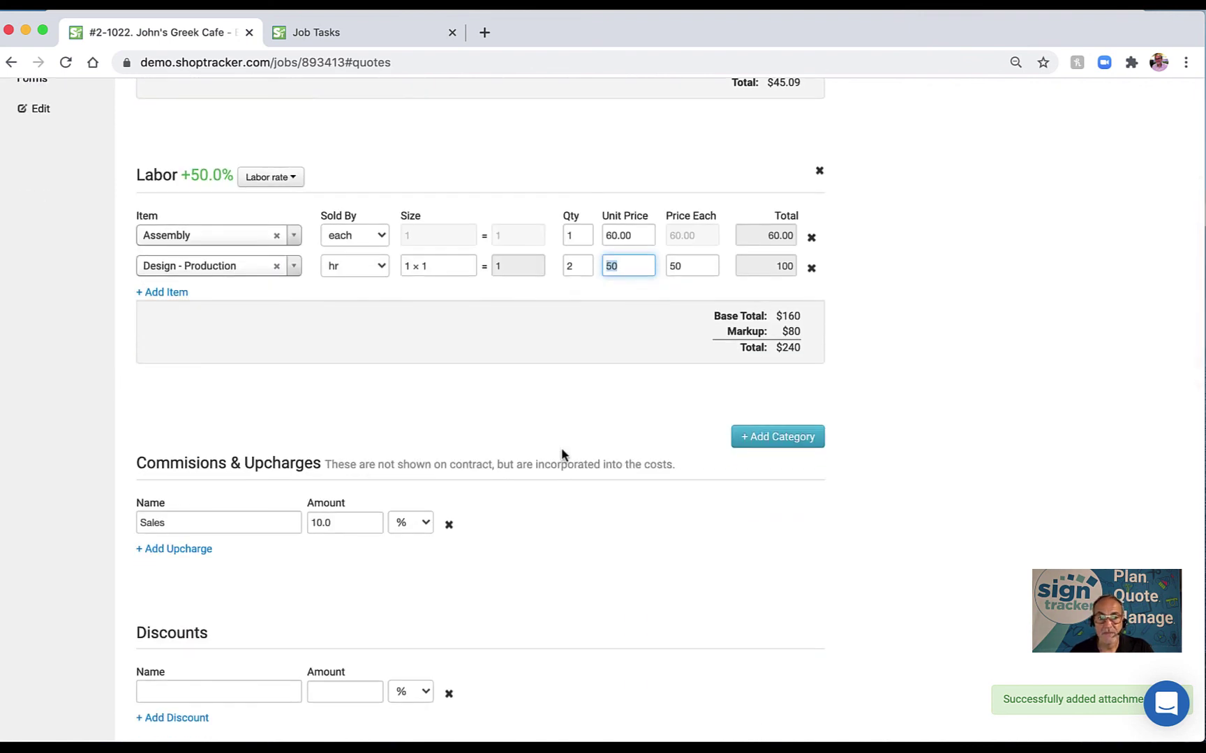
Add a 'sub install' cost category that excludes Material, Labor rate and Formula items.
{"action": "left_click", "coordinate": [785, 440]}
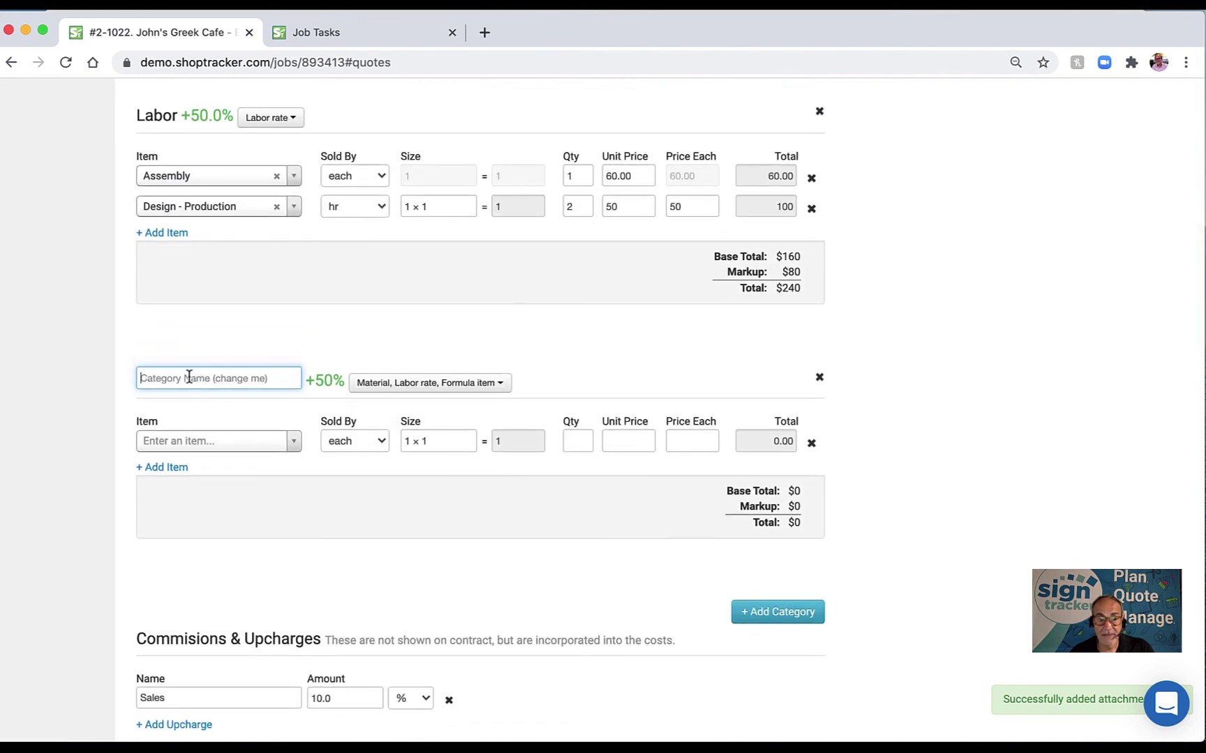
{"action": "type", "text": "sub insta"}
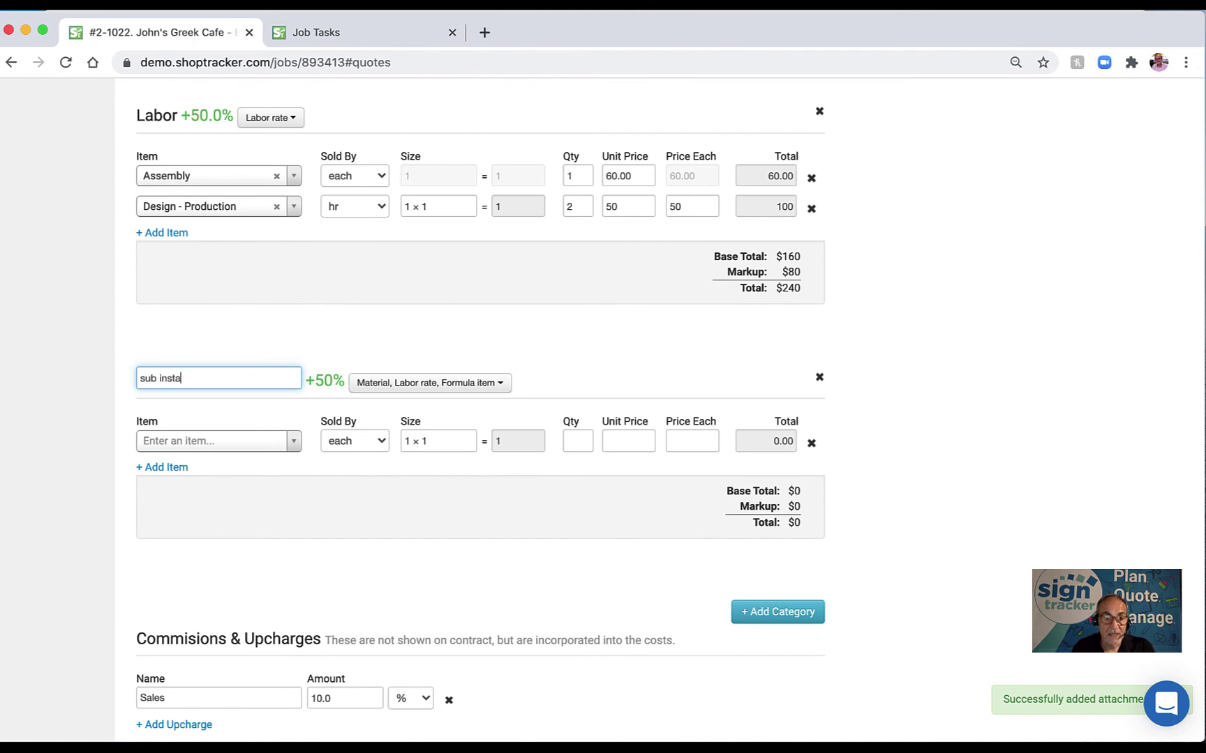
{"action": "type", "text": "ll"}
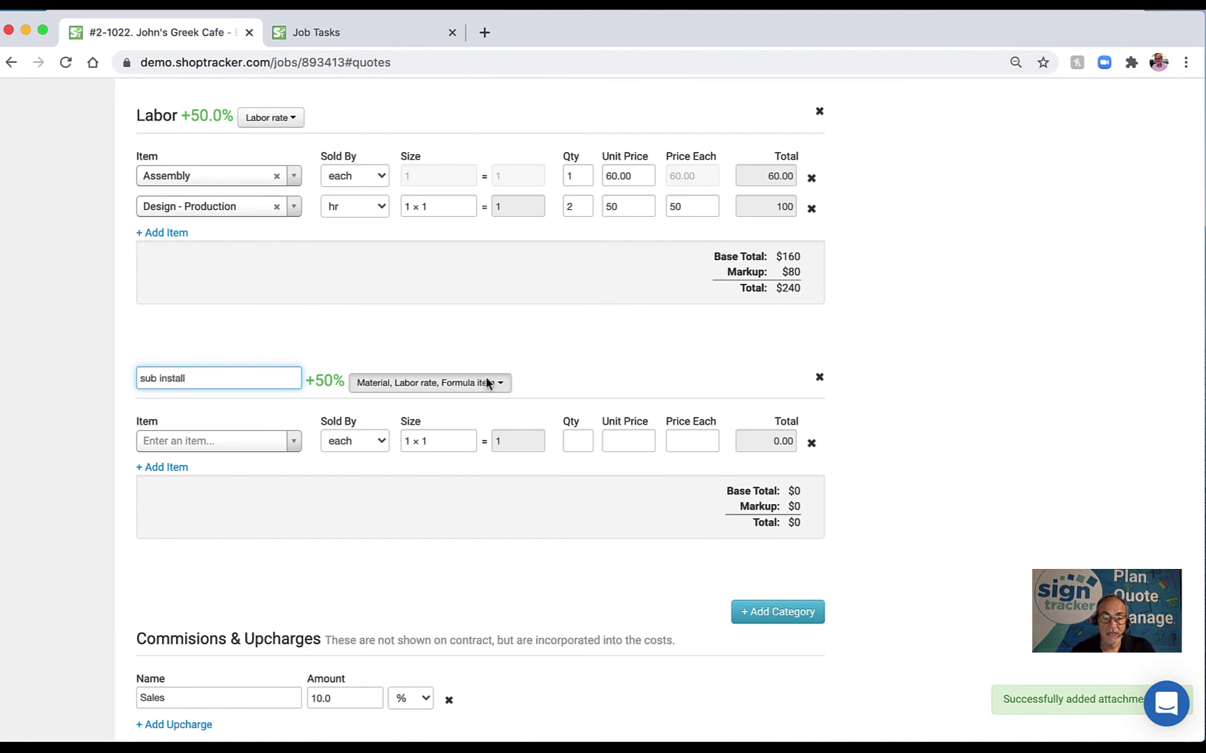
{"action": "left_click", "coordinate": [487, 383]}
{"action": "left_click", "coordinate": [277, 414]}
{"action": "left_click", "coordinate": [277, 435]}
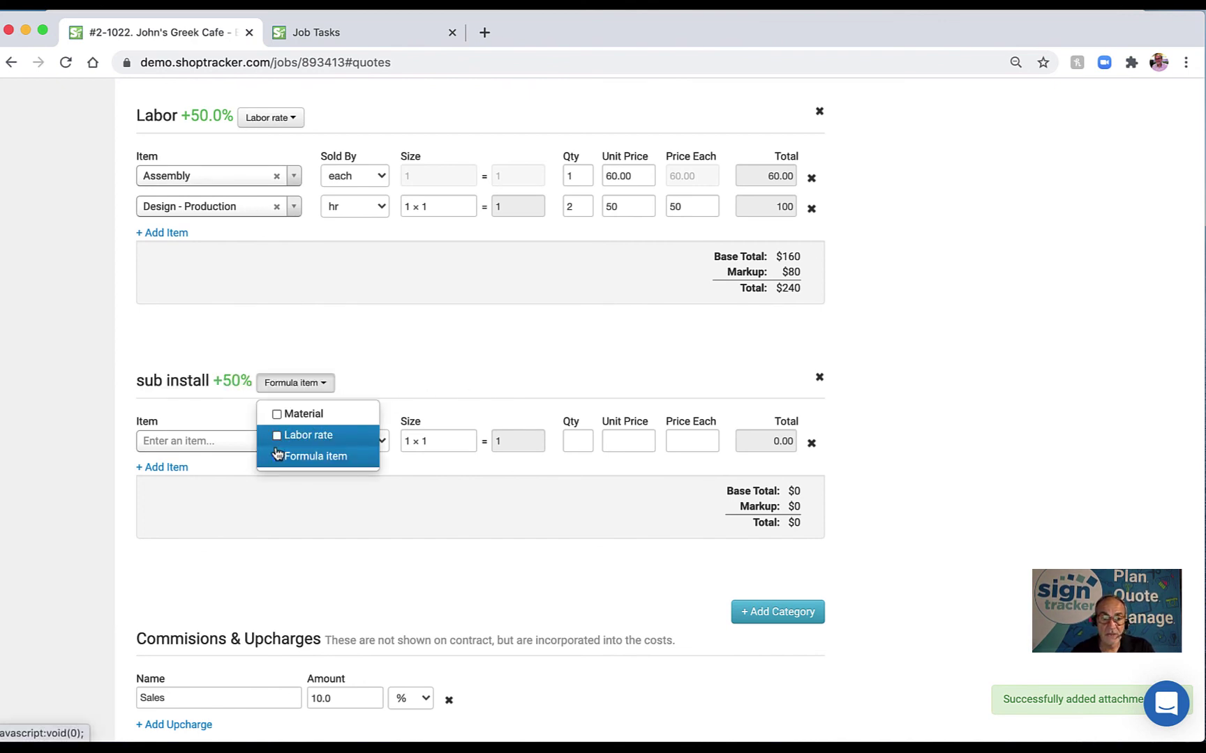
{"action": "left_click", "coordinate": [277, 455]}
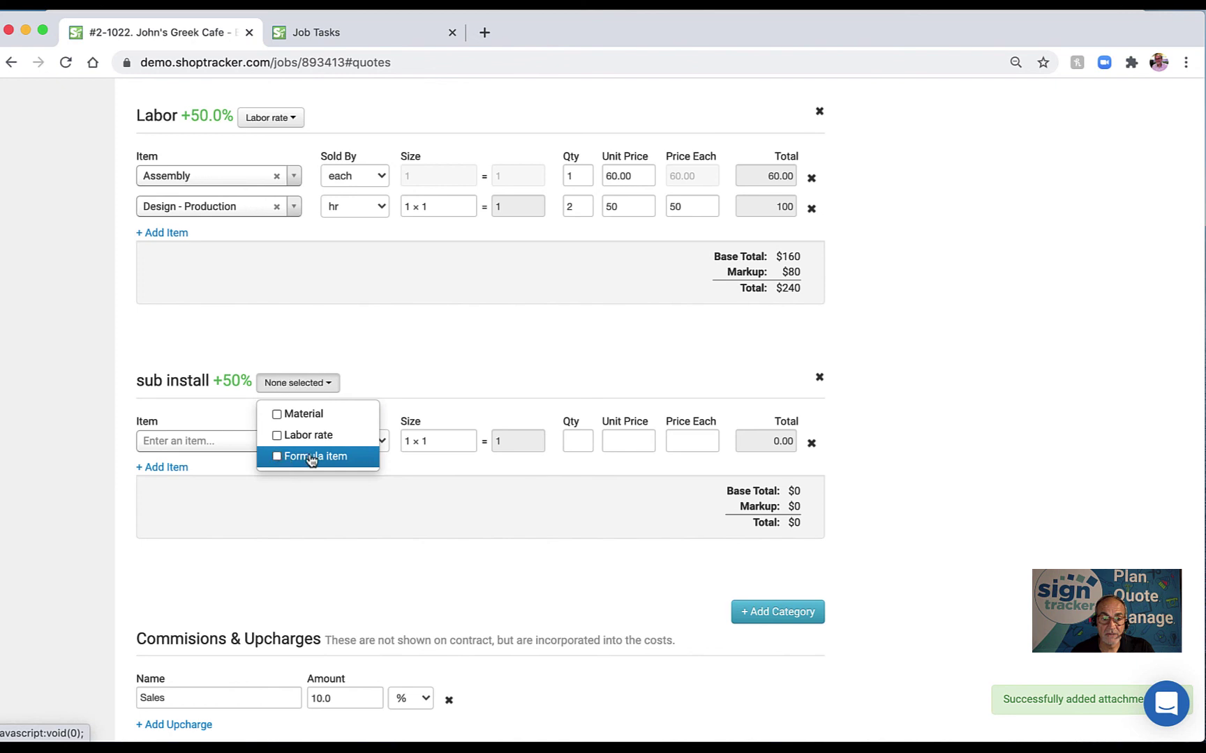
{"action": "left_click", "coordinate": [183, 575]}
Add the instal item to the category at a unit price of 500, totalling $750.
{"action": "left_click", "coordinate": [206, 443]}
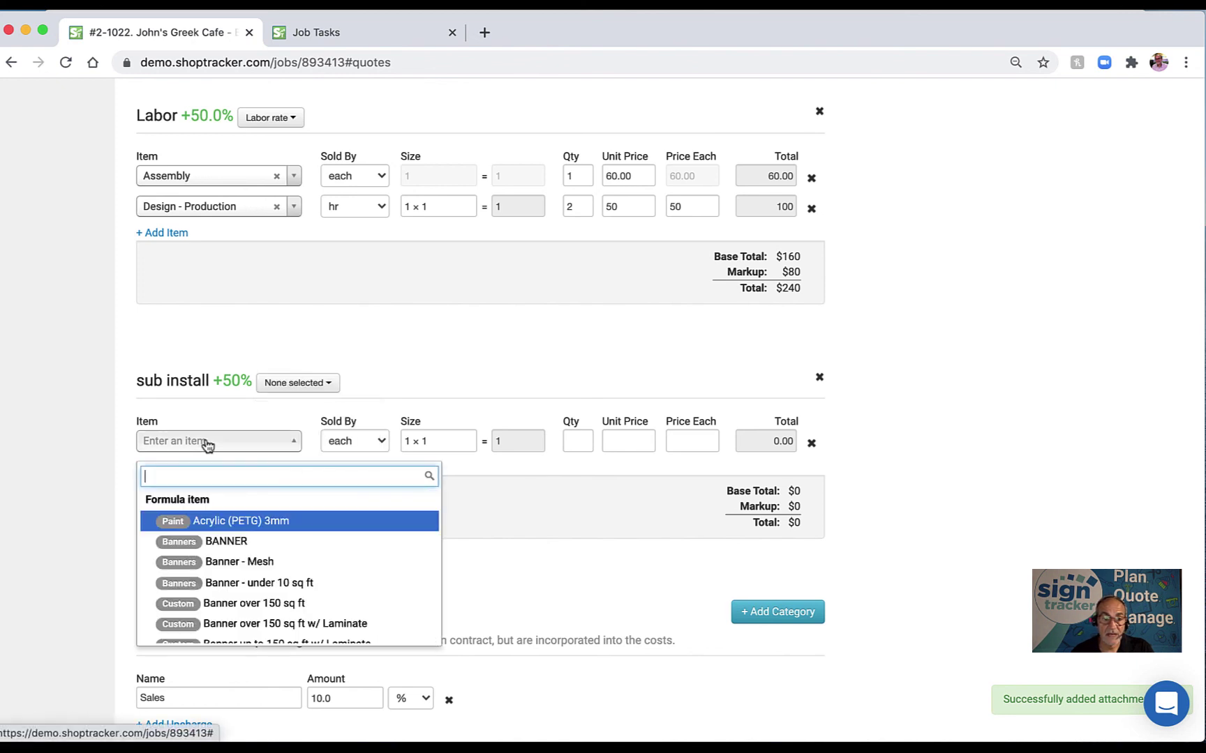
{"action": "type", "text": "instal"}
{"action": "key", "text": "Return"}
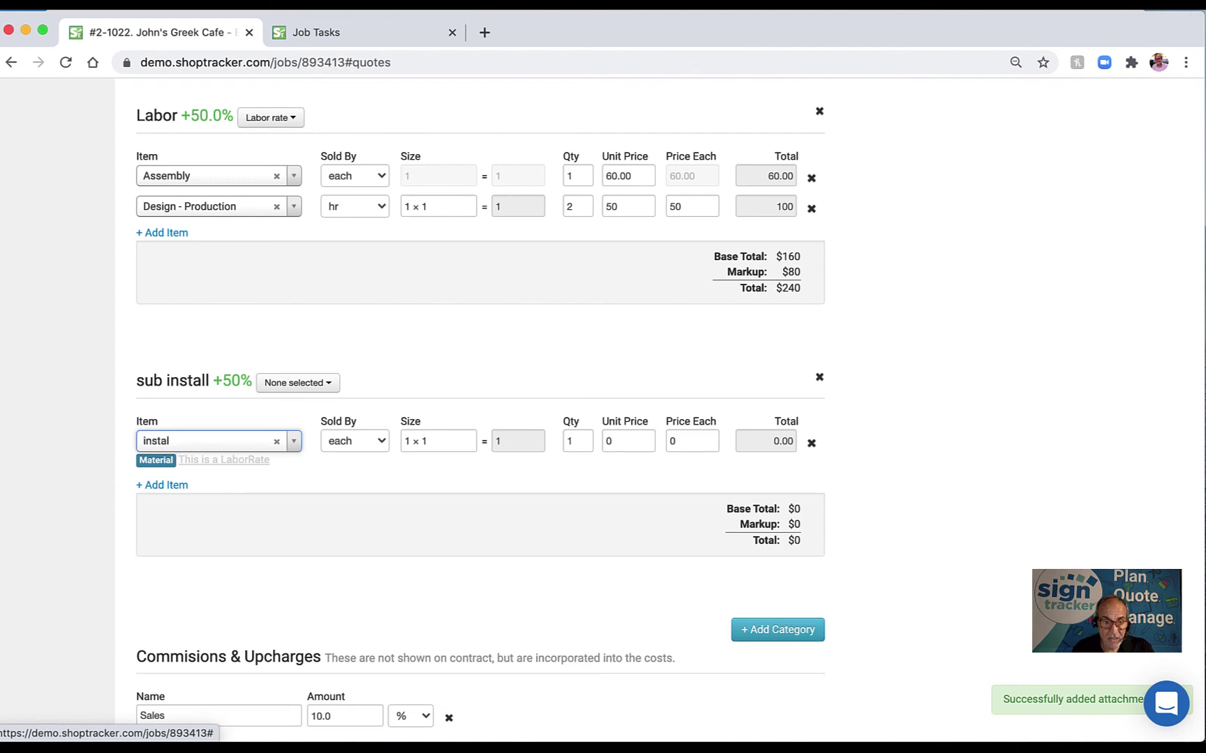
{"action": "left_click", "coordinate": [607, 442]}
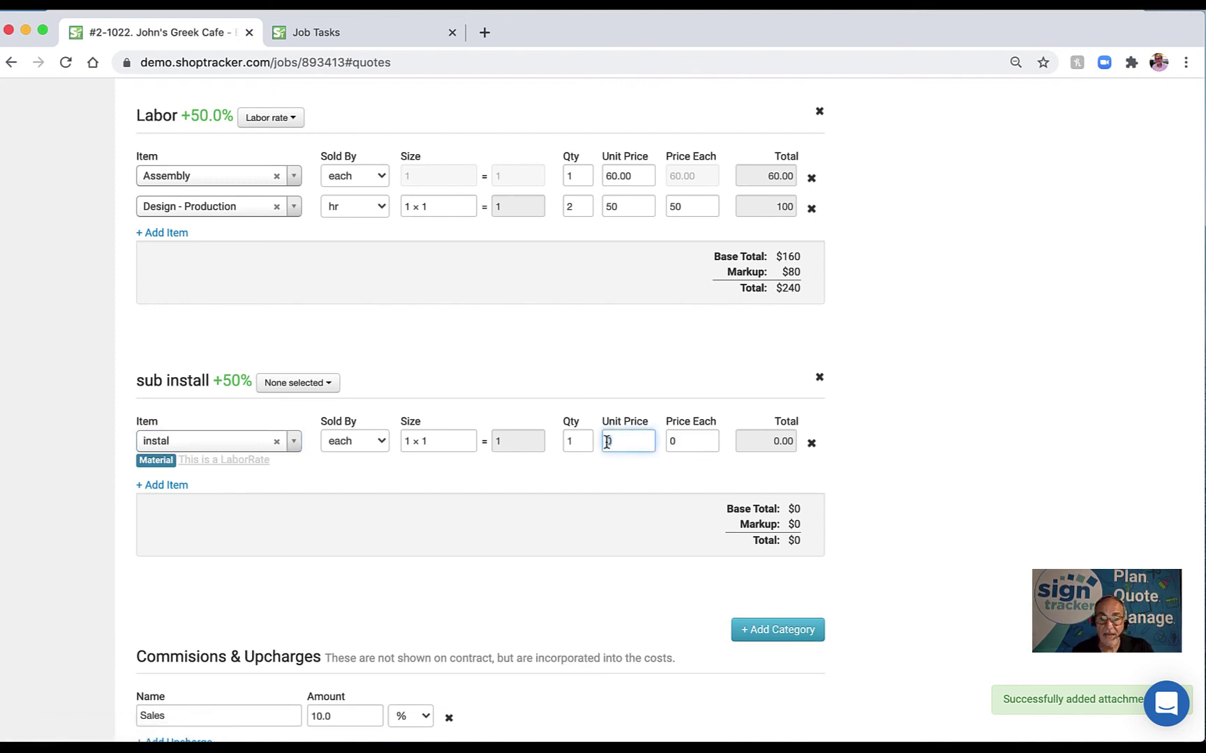
{"action": "type", "text": "500"}
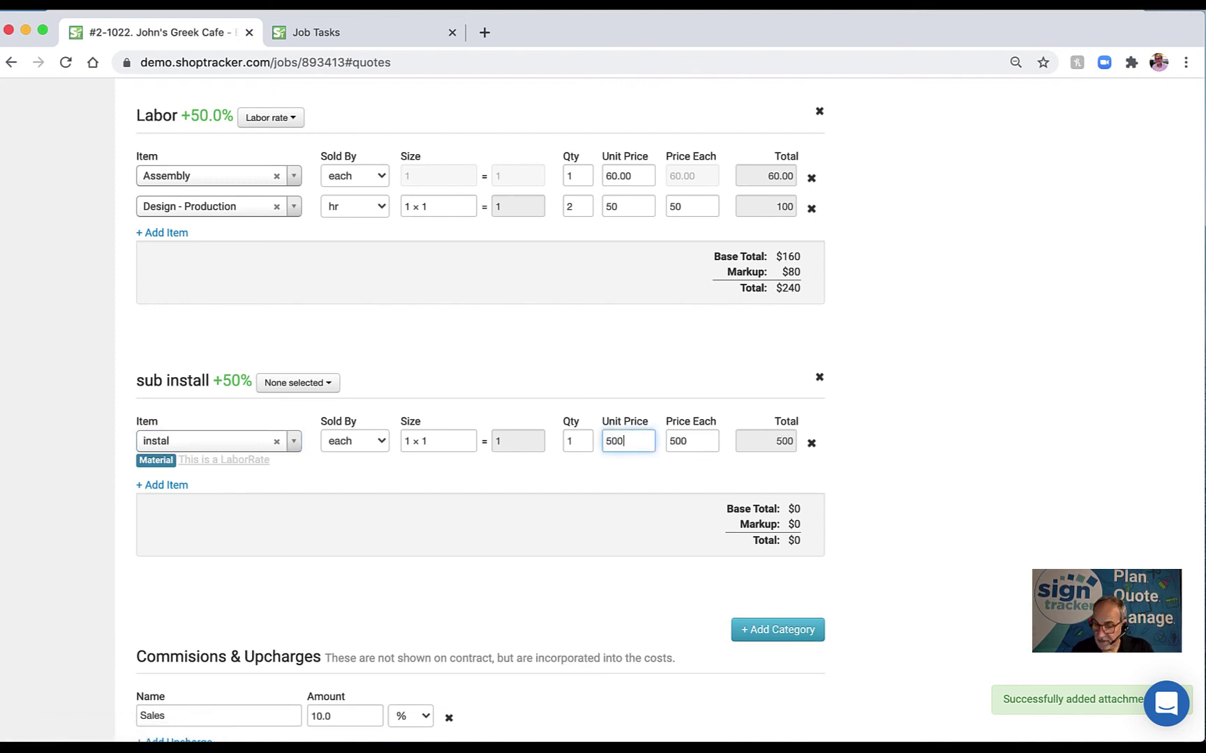
{"action": "key", "text": "Tab"}
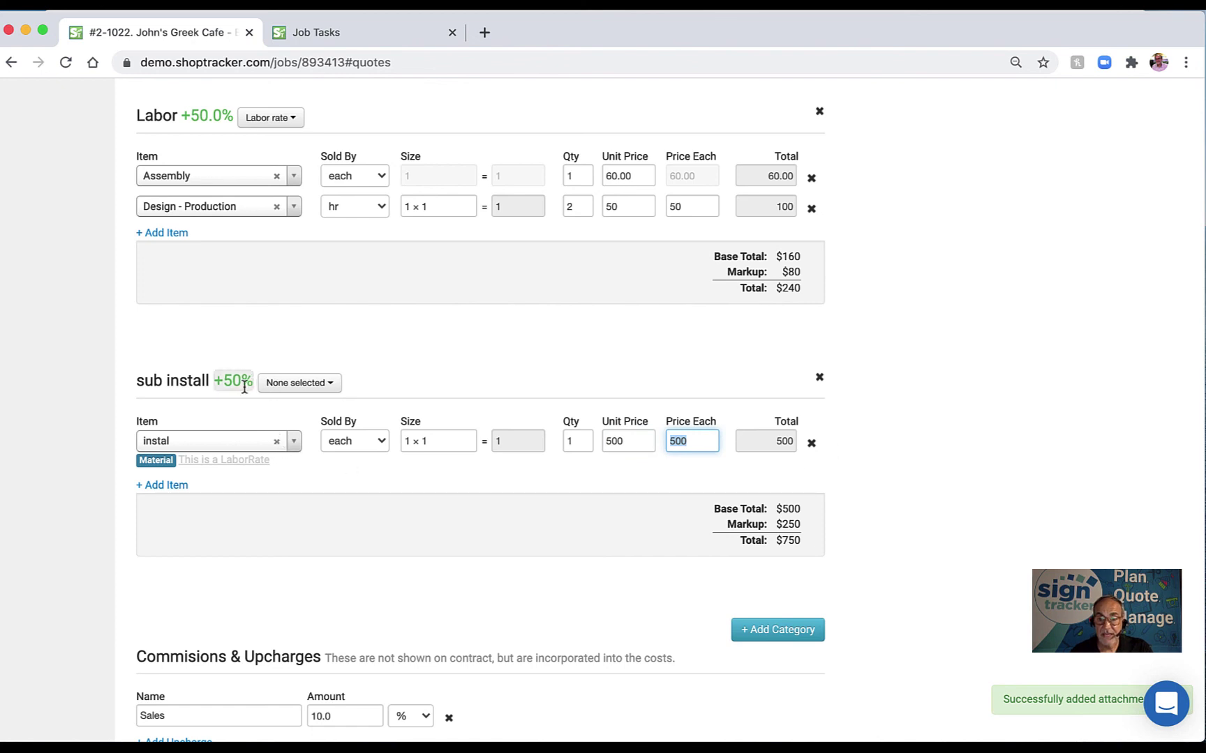
{"action": "scroll", "coordinate": [628, 537], "scroll_direction": "up", "scroll_amount": 1}
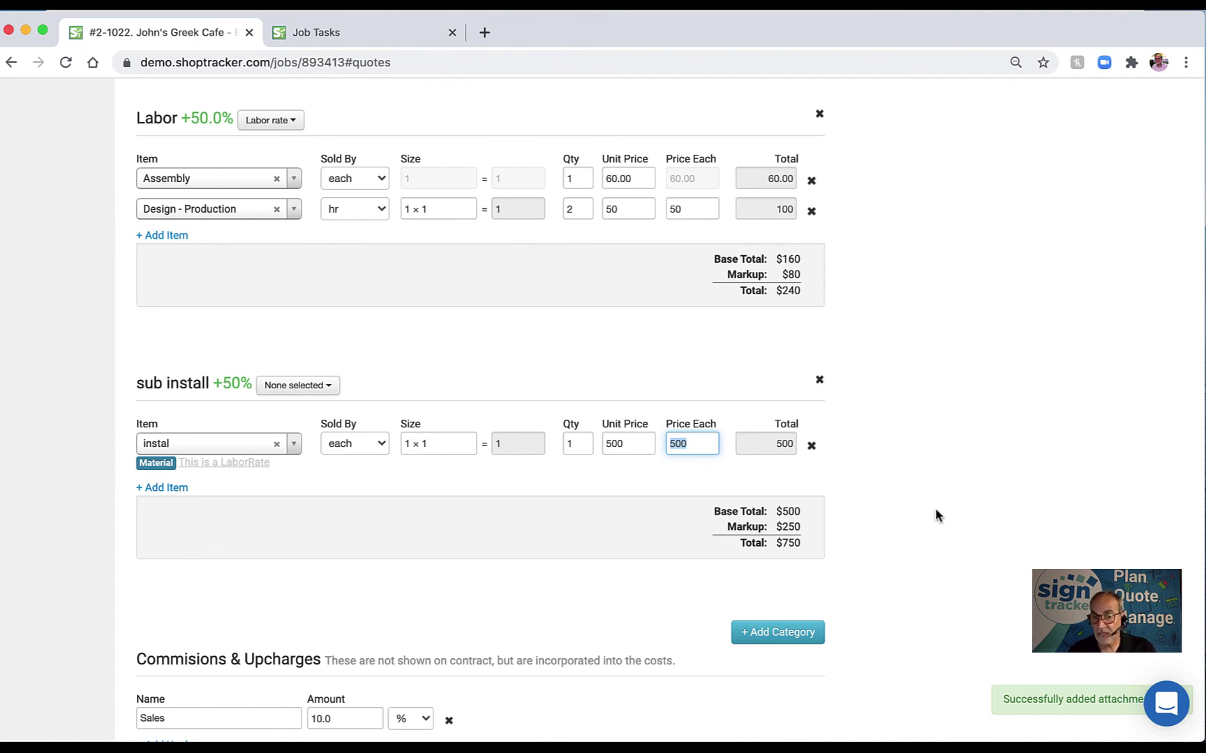
{"action": "scroll", "coordinate": [935, 515], "scroll_direction": "down", "scroll_amount": 5}
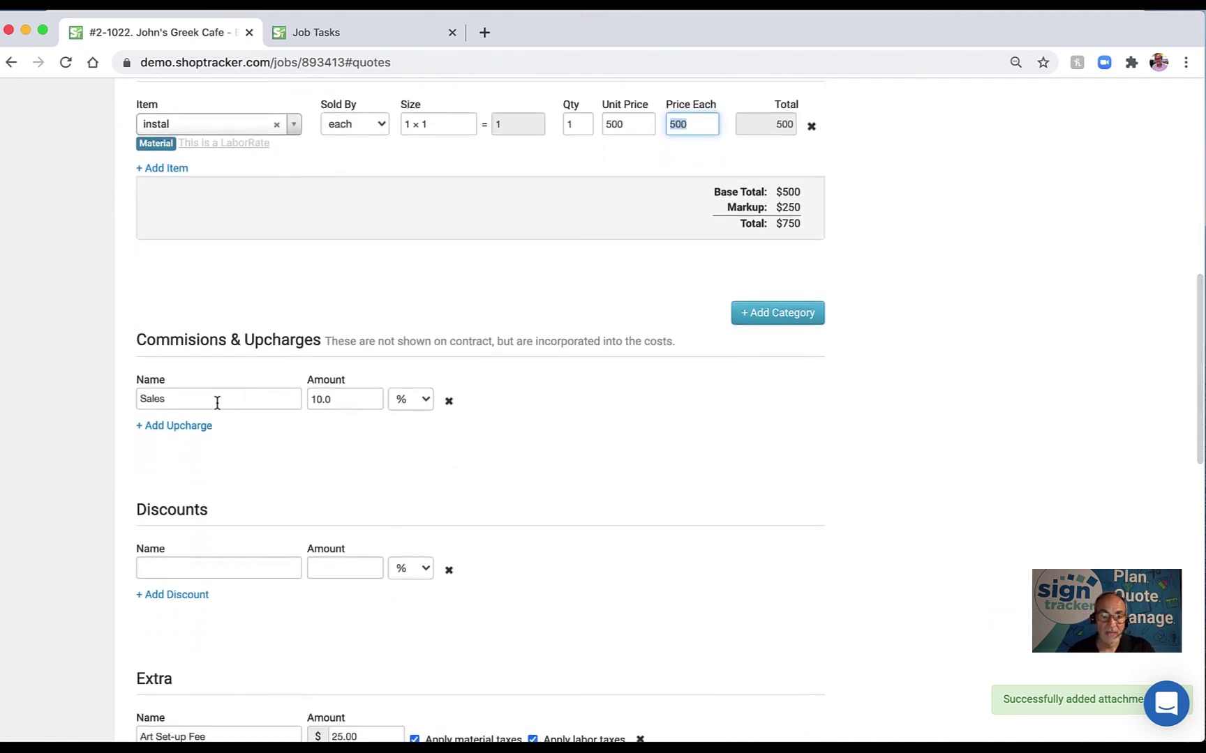
{"action": "scroll", "coordinate": [265, 458], "scroll_direction": "down", "scroll_amount": 1}
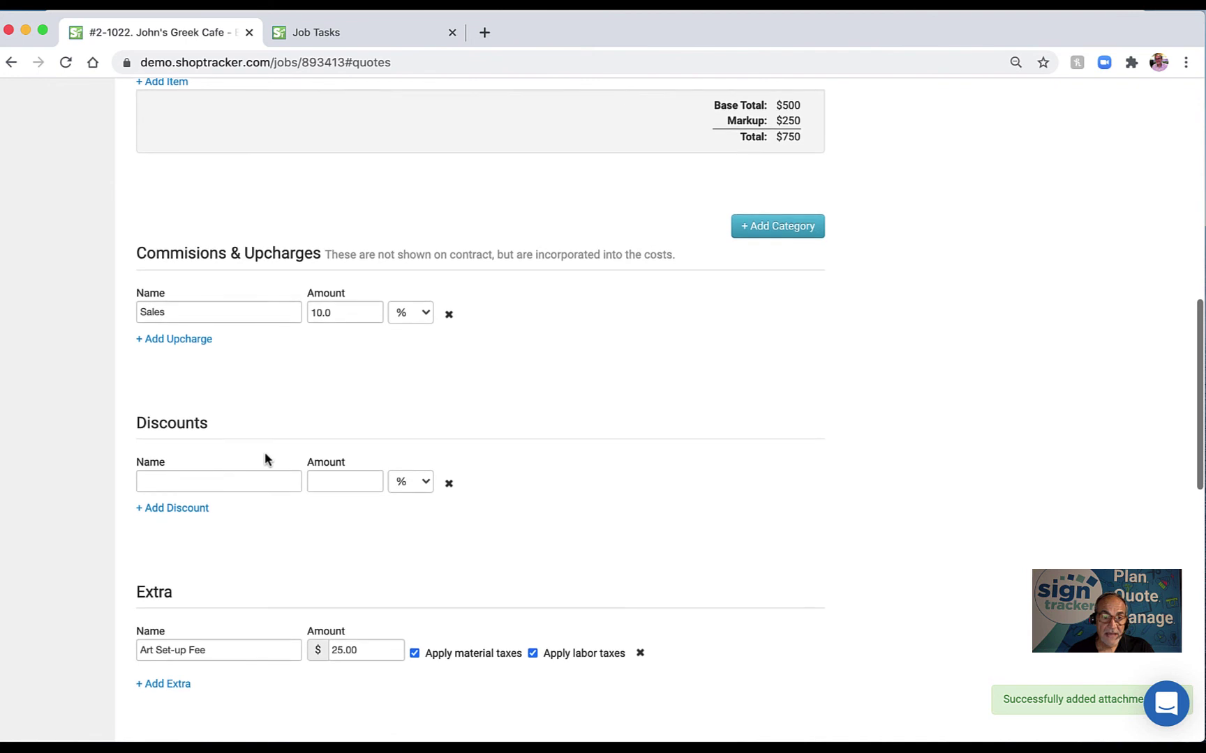
{"action": "scroll", "coordinate": [335, 405], "scroll_direction": "up", "scroll_amount": 2}
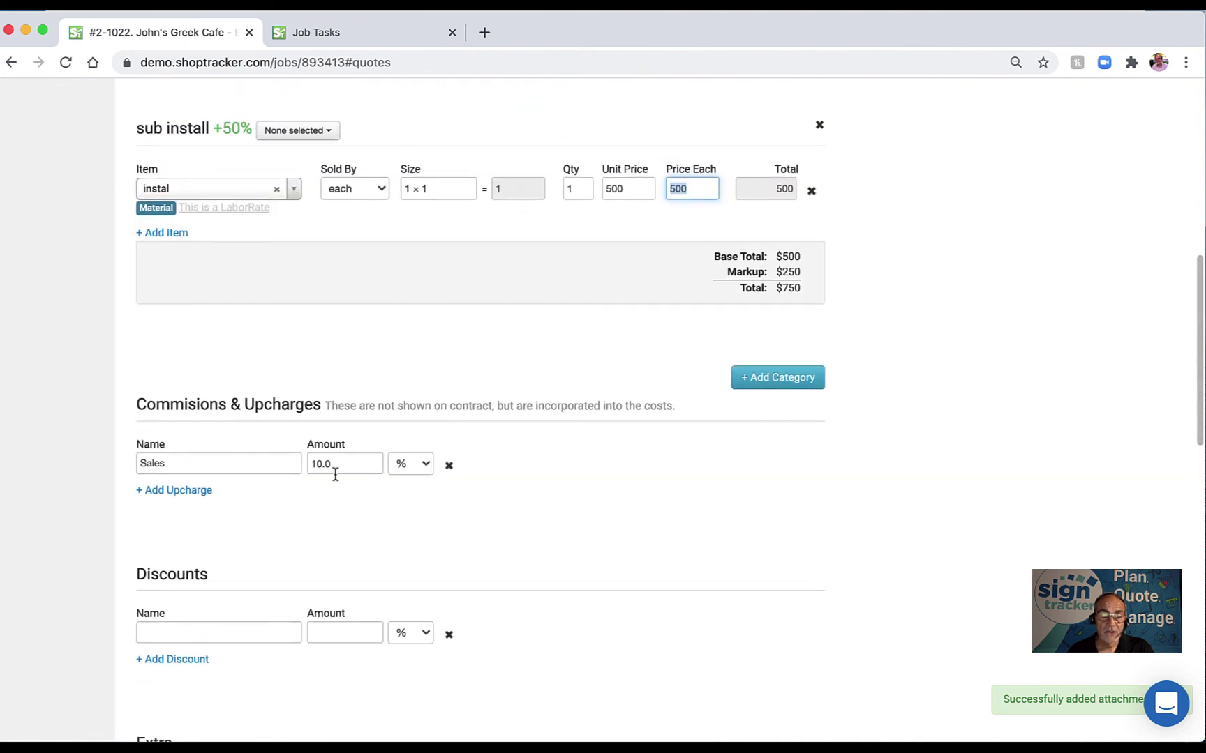
{"action": "scroll", "coordinate": [326, 473], "scroll_direction": "down", "scroll_amount": 1}
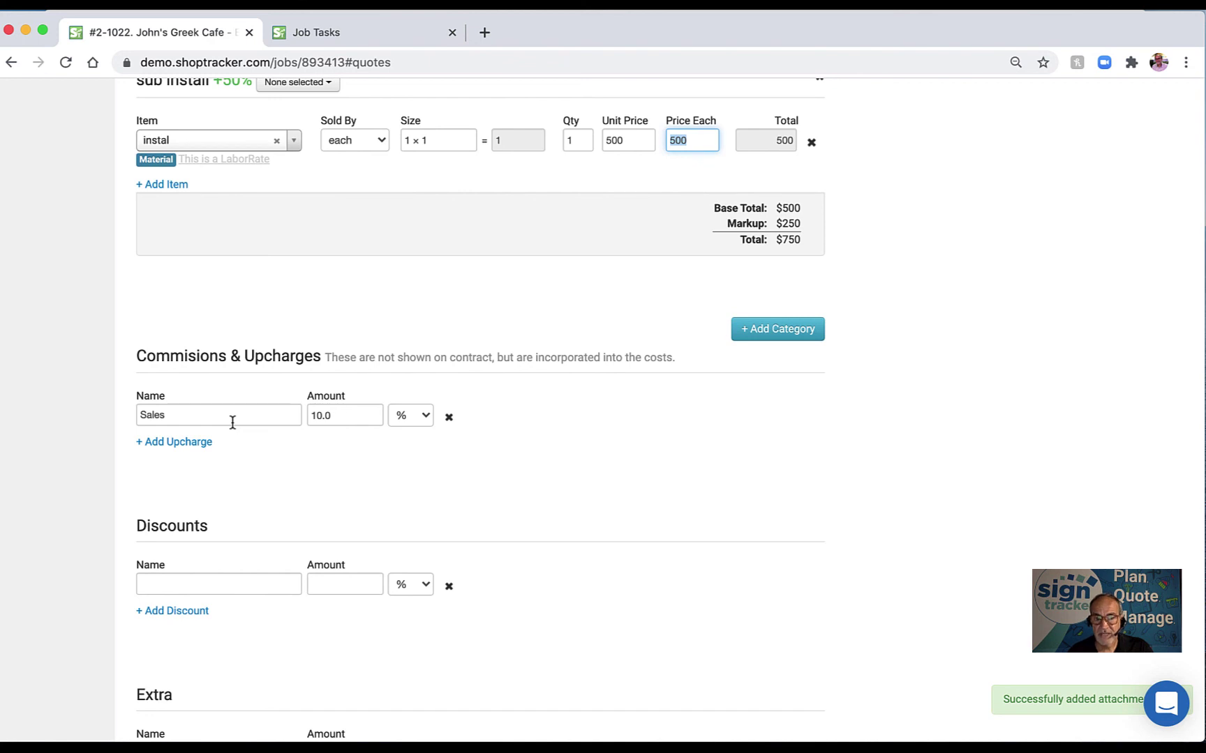
Delete the Sales 10% upcharge and the stray empty upcharge line.
{"action": "left_click", "coordinate": [187, 443]}
{"action": "left_click", "coordinate": [192, 447]}
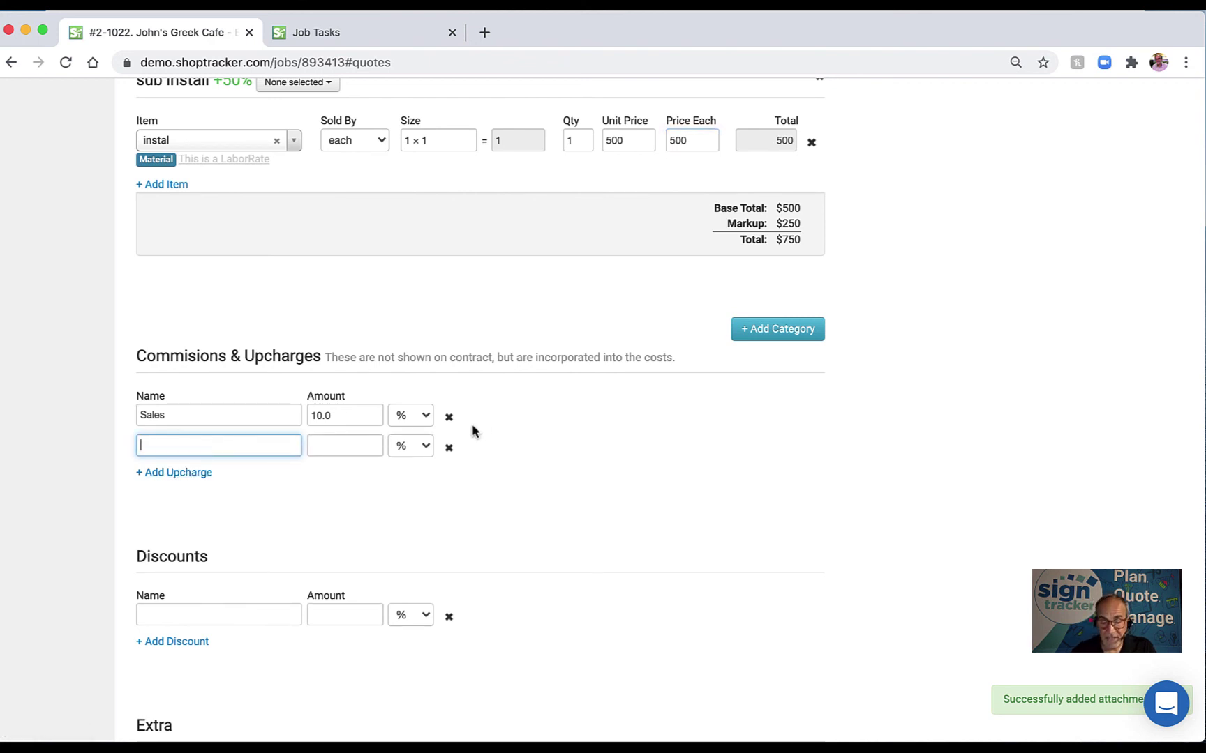
{"action": "left_click", "coordinate": [449, 417]}
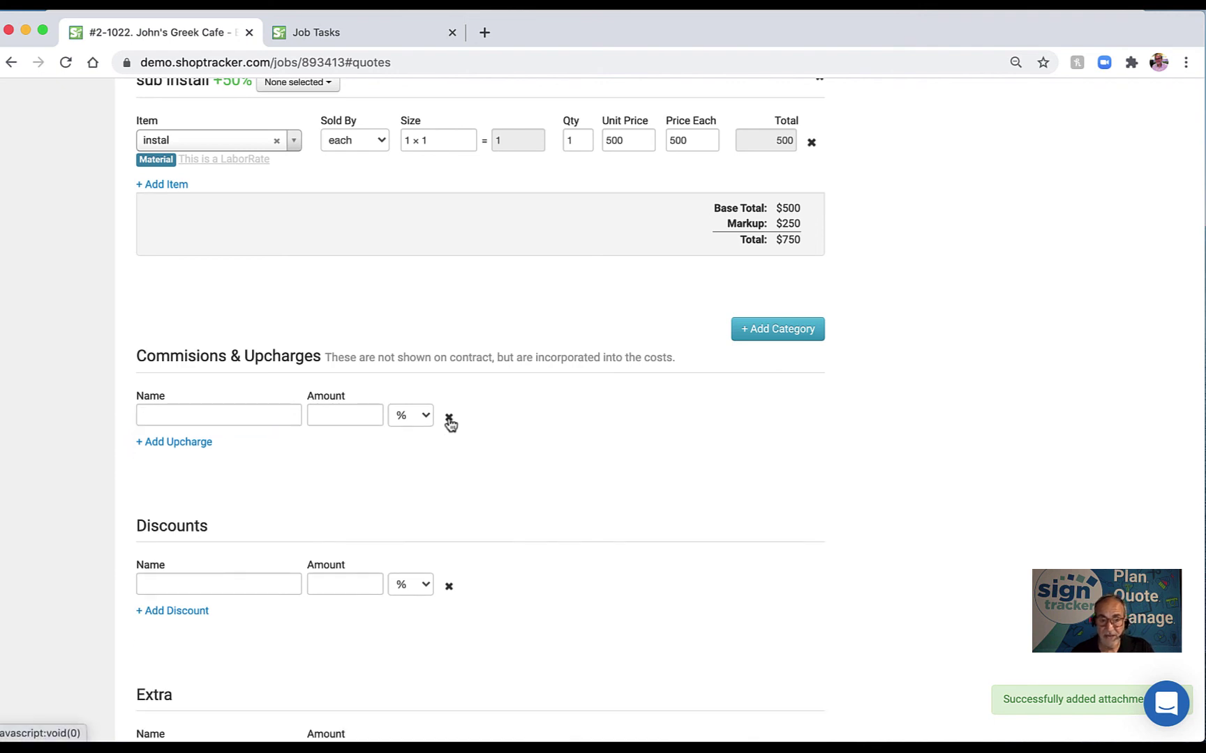
{"action": "left_click", "coordinate": [241, 414]}
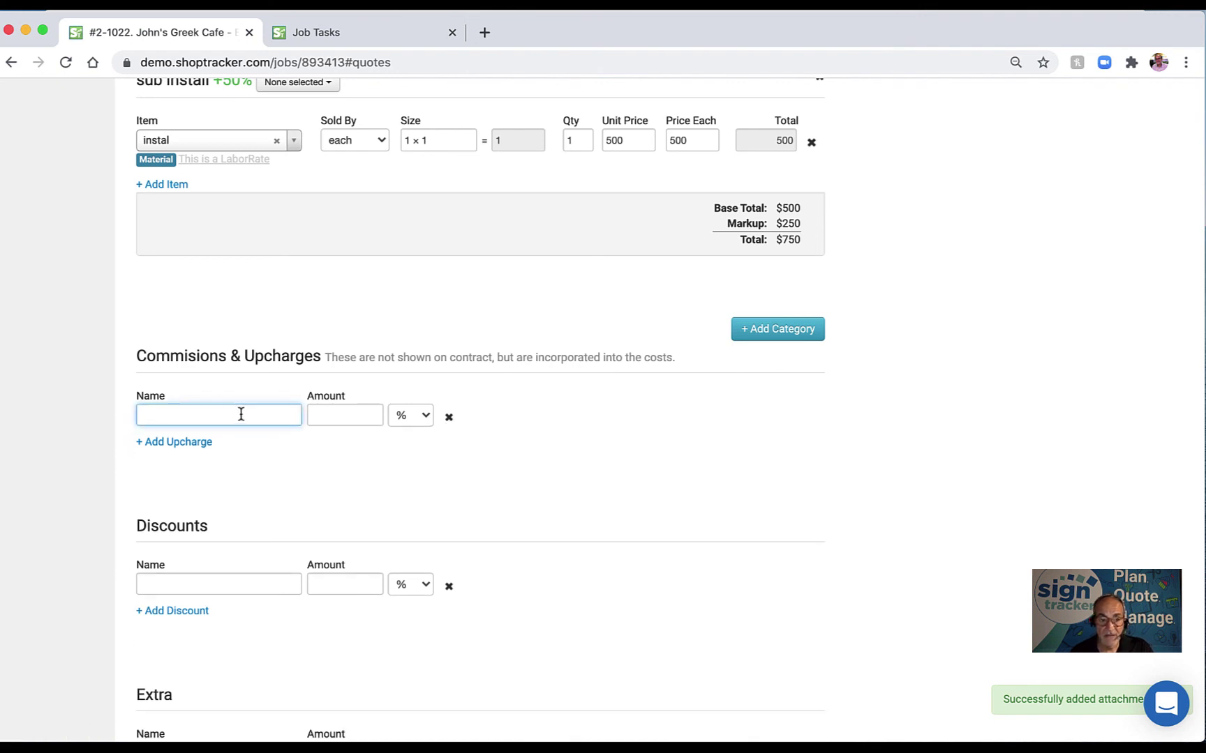
{"action": "left_click", "coordinate": [449, 417]}
Add a Rush upcharge set to a flat $100.
{"action": "left_click", "coordinate": [187, 411]}
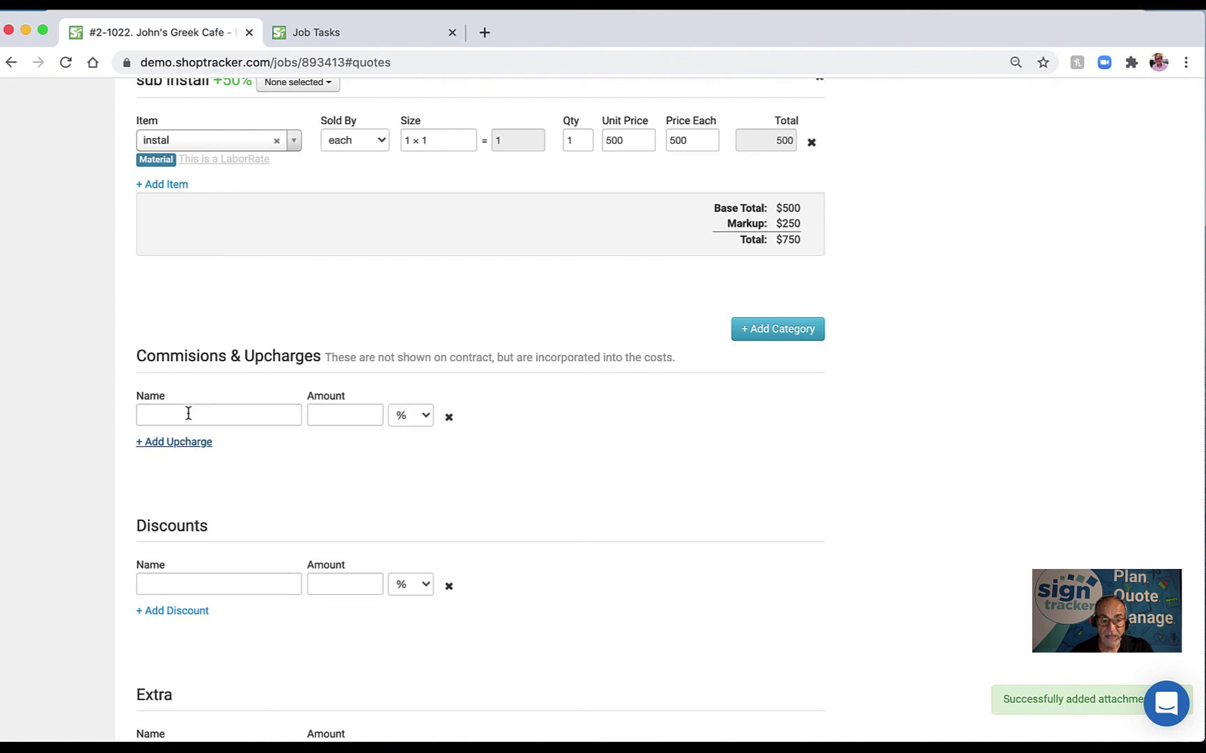
{"action": "left_click", "coordinate": [189, 414]}
{"action": "type", "text": "Rush"}
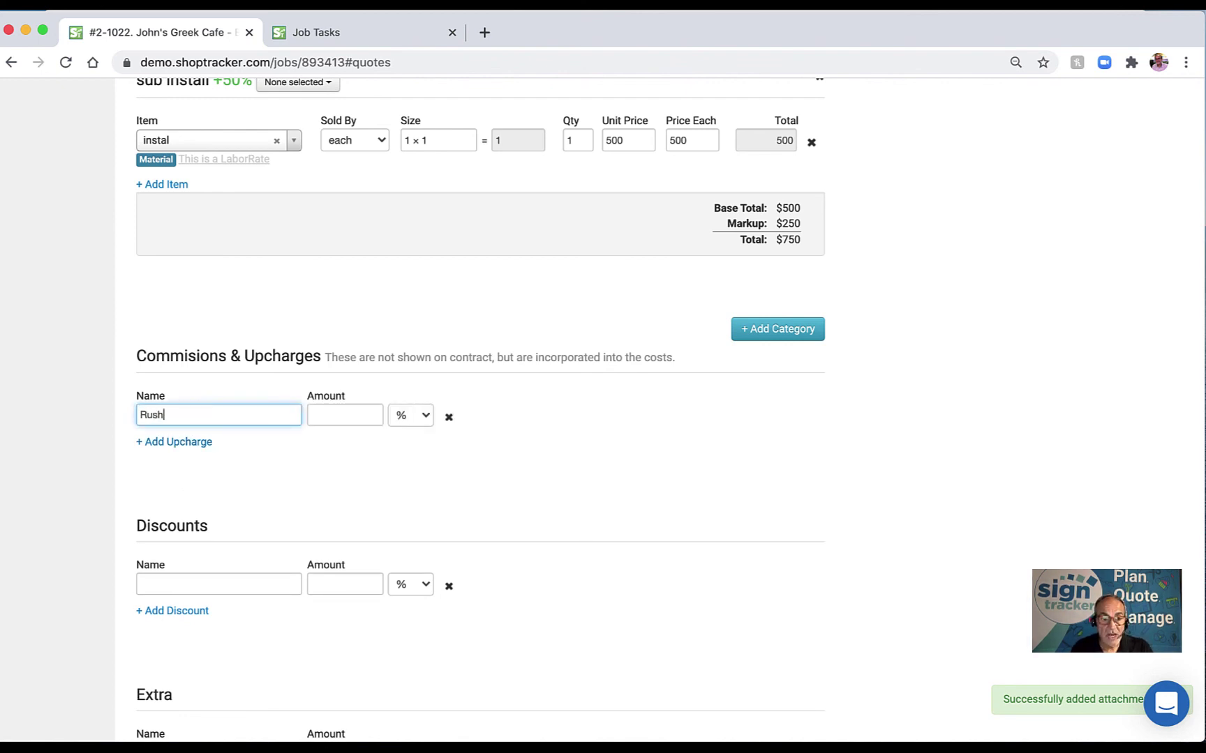
{"action": "key", "text": "Tab"}
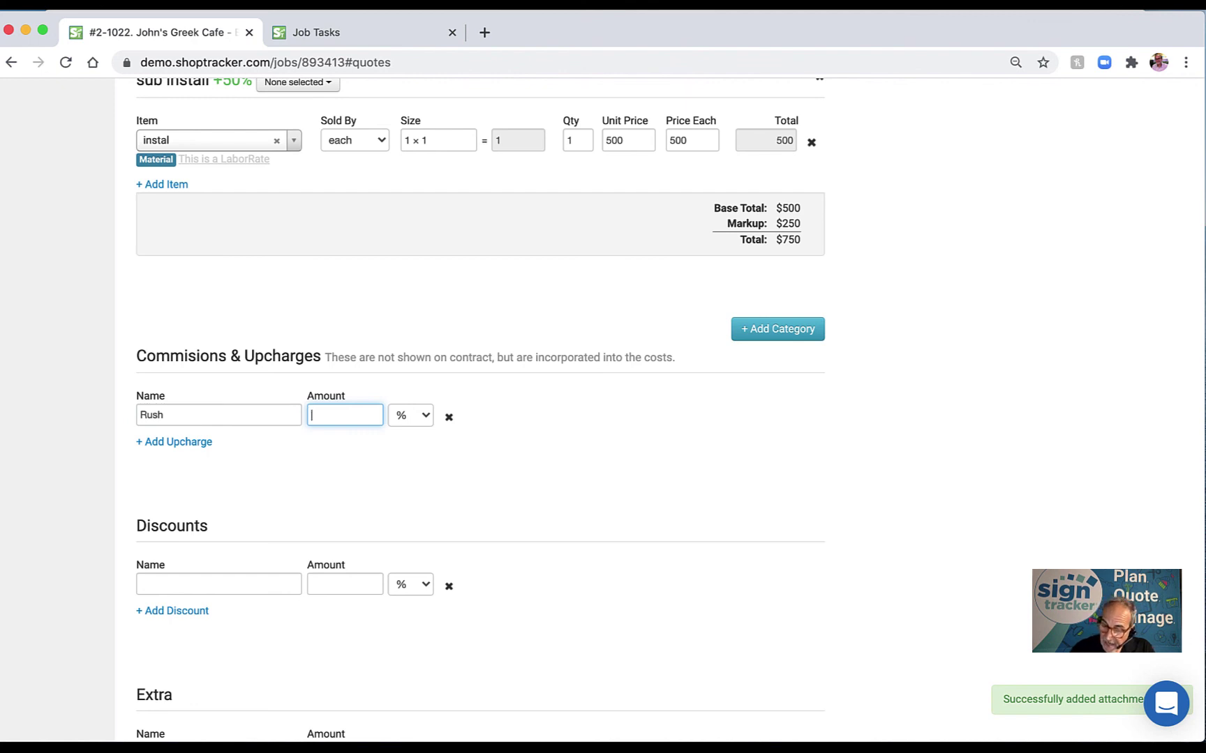
{"action": "type", "text": "100"}
{"action": "left_click", "coordinate": [427, 417]}
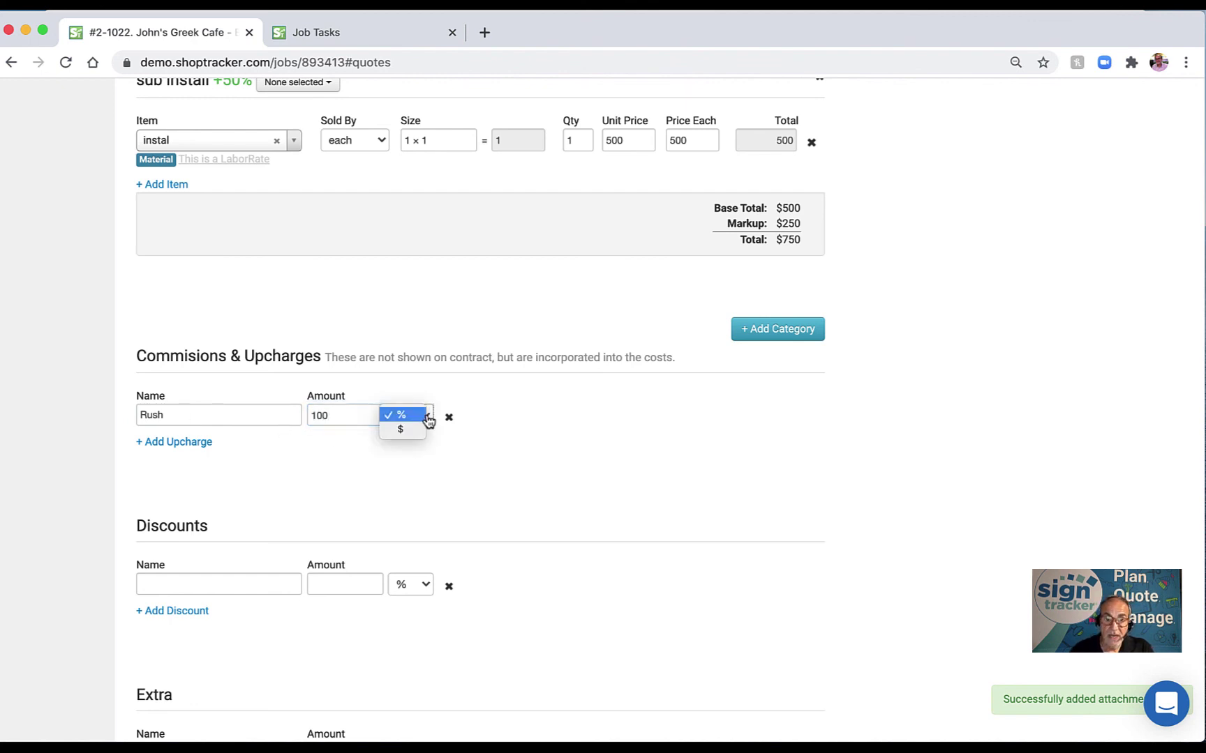
{"action": "left_click", "coordinate": [424, 431]}
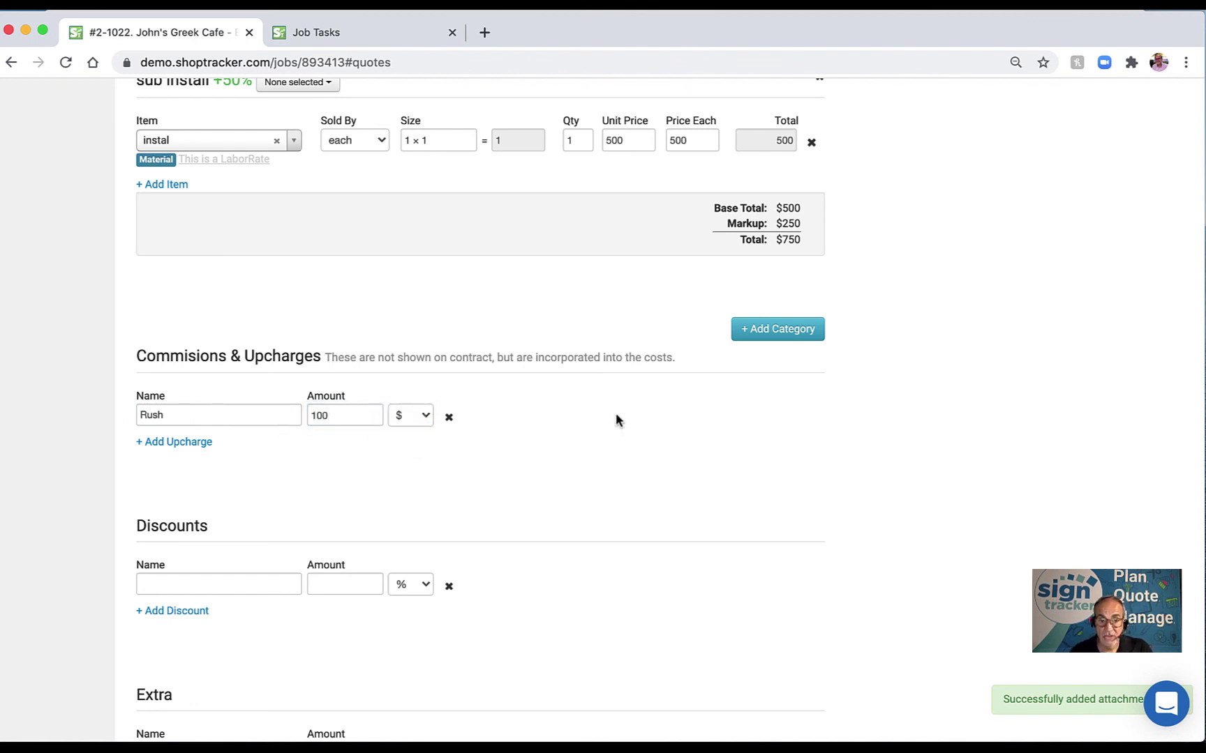
{"action": "scroll", "coordinate": [608, 425], "scroll_direction": "down", "scroll_amount": 3}
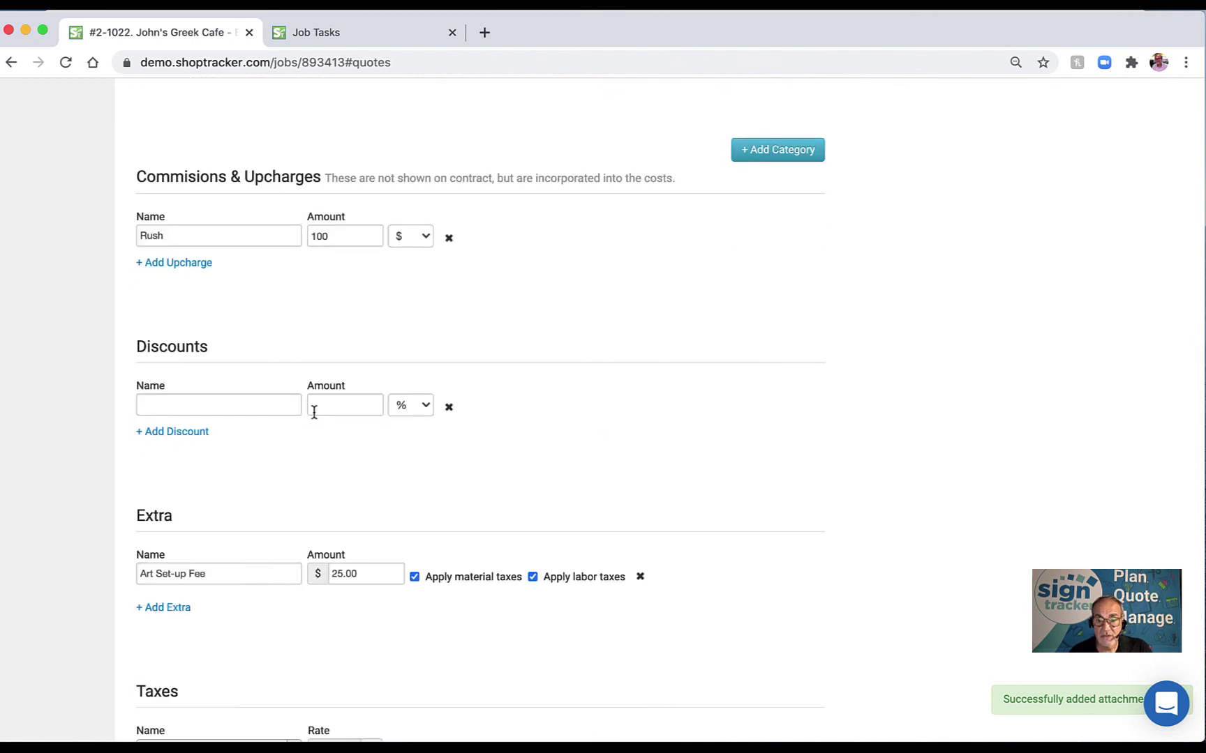
{"action": "scroll", "coordinate": [317, 412], "scroll_direction": "up", "scroll_amount": 1}
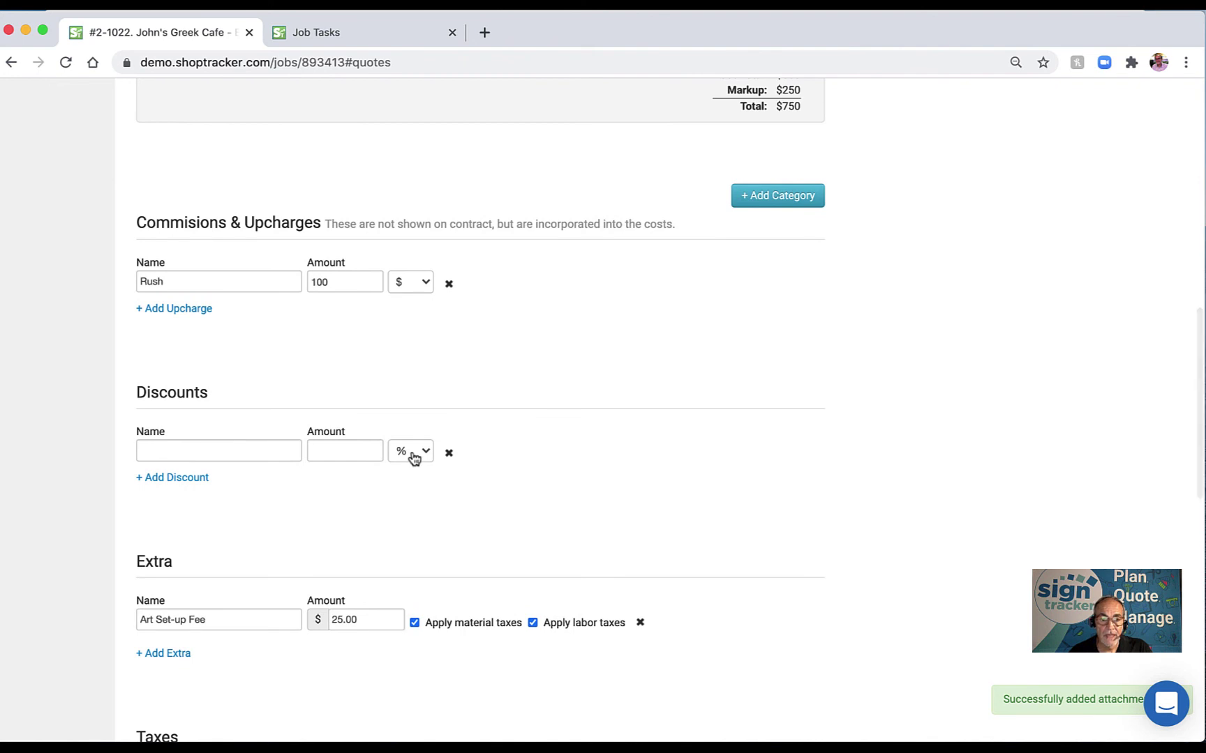
{"action": "scroll", "coordinate": [363, 455], "scroll_direction": "up", "scroll_amount": 5}
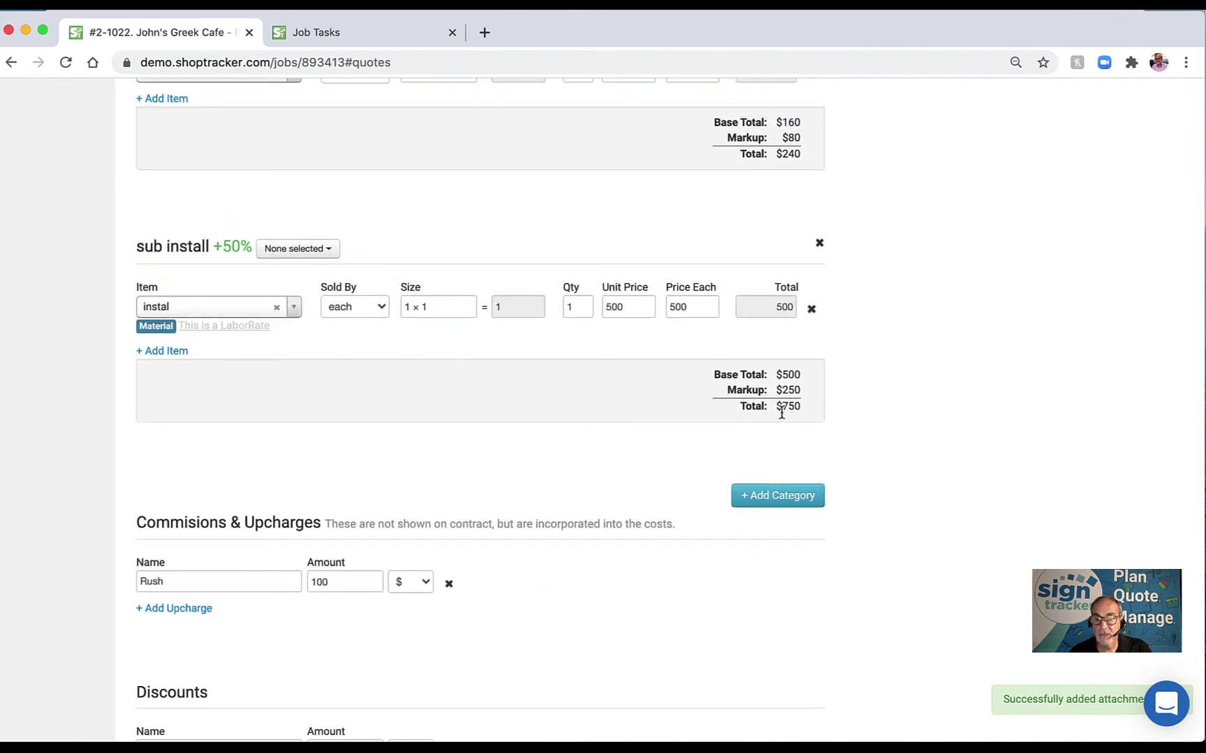
{"action": "scroll", "coordinate": [781, 409], "scroll_direction": "up", "scroll_amount": 4}
{"action": "scroll", "coordinate": [741, 263], "scroll_direction": "up", "scroll_amount": 1}
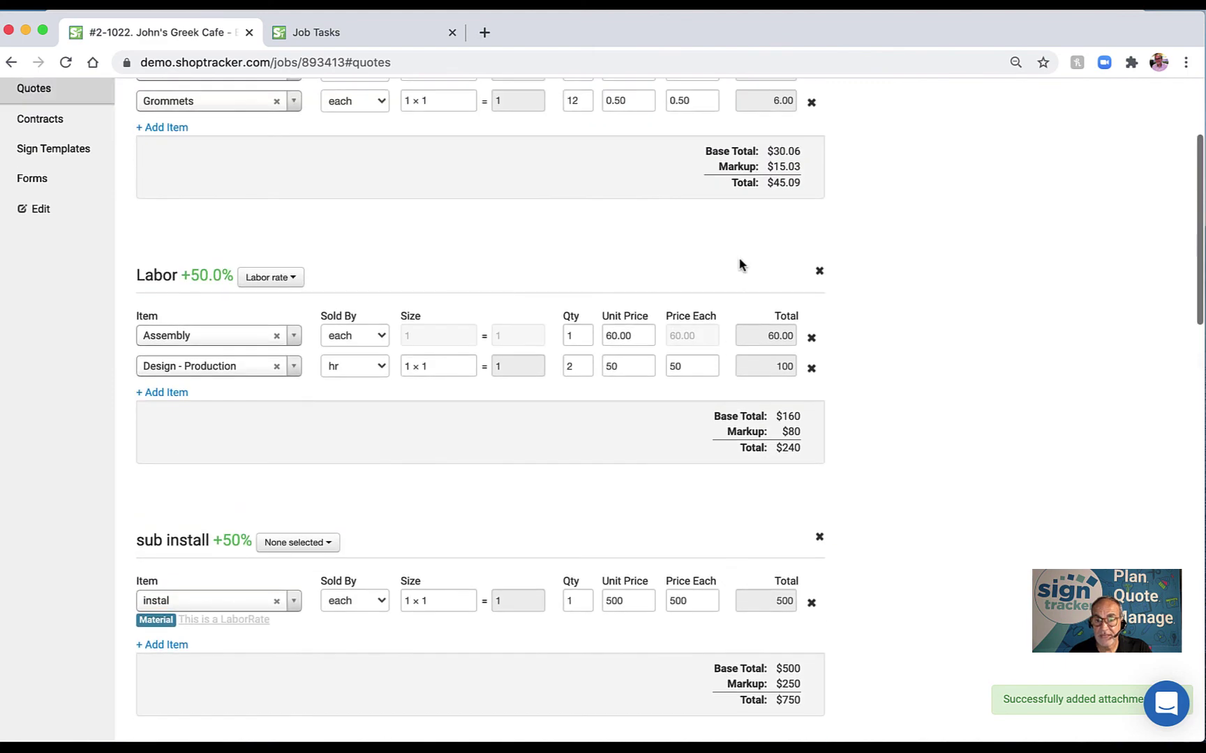
{"action": "scroll", "coordinate": [726, 237], "scroll_direction": "up", "scroll_amount": 2}
{"action": "scroll", "coordinate": [682, 342], "scroll_direction": "down", "scroll_amount": 6}
{"action": "scroll", "coordinate": [683, 343], "scroll_direction": "down", "scroll_amount": 12}
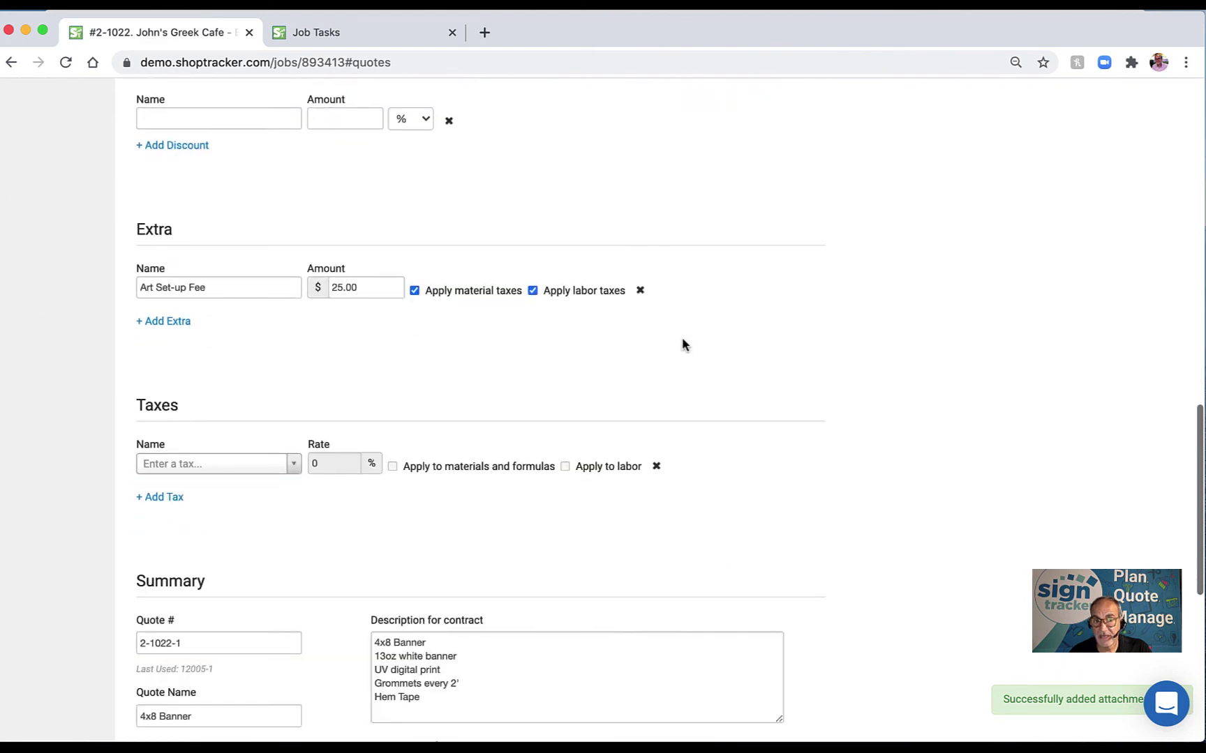
Choose Local as the quote's tax, applying 8.25% to materials and labor.
{"action": "left_click", "coordinate": [292, 466]}
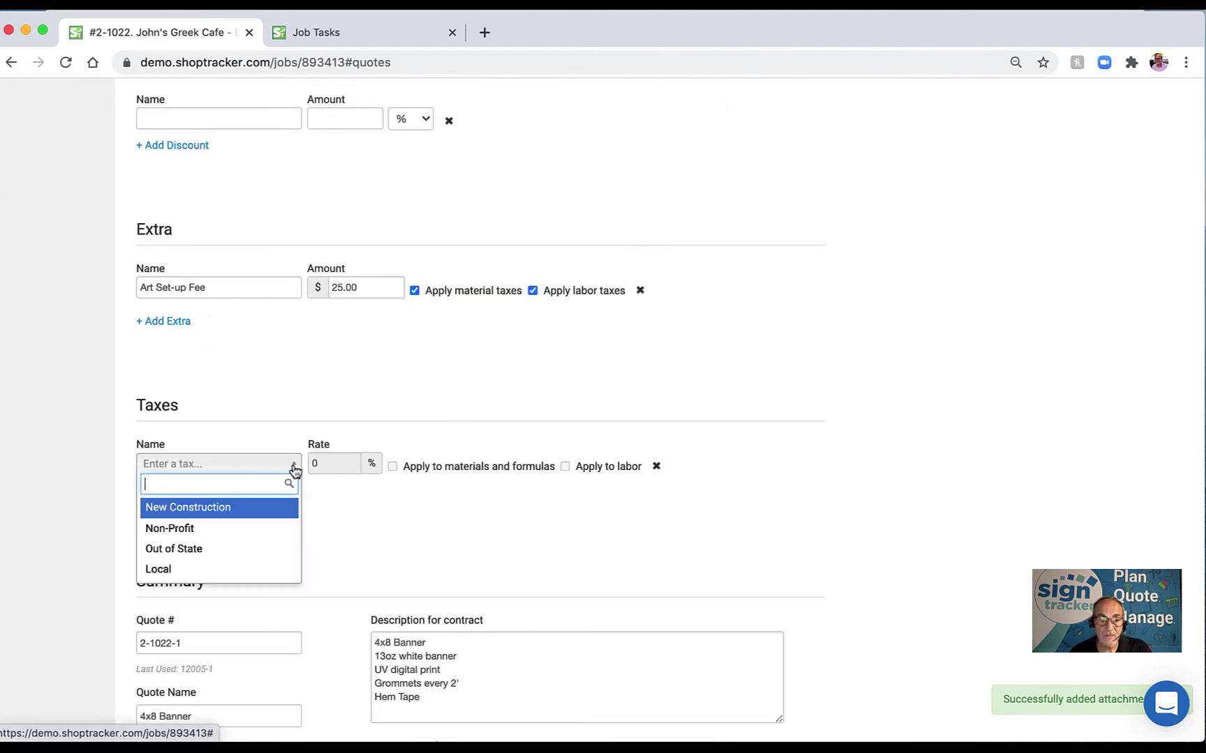
{"action": "left_click", "coordinate": [232, 568]}
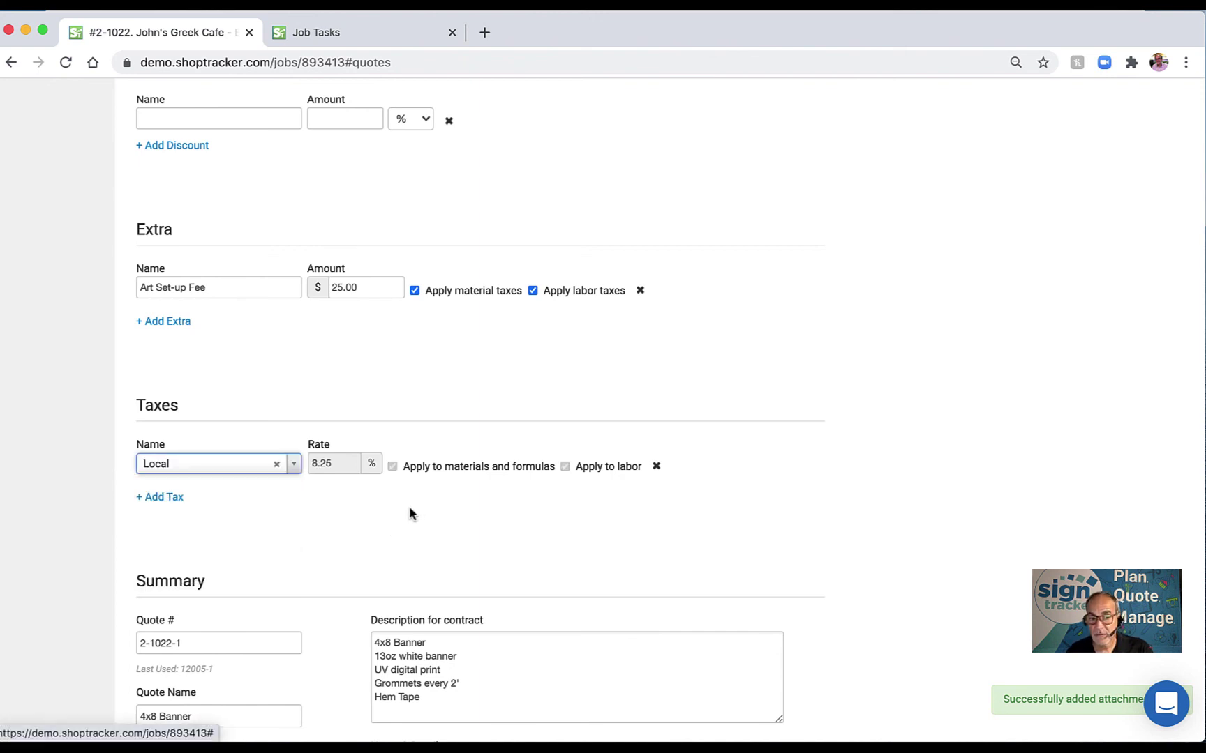
{"action": "scroll", "coordinate": [410, 514], "scroll_direction": "down", "scroll_amount": 1}
{"action": "scroll", "coordinate": [410, 514], "scroll_direction": "down", "scroll_amount": 5}
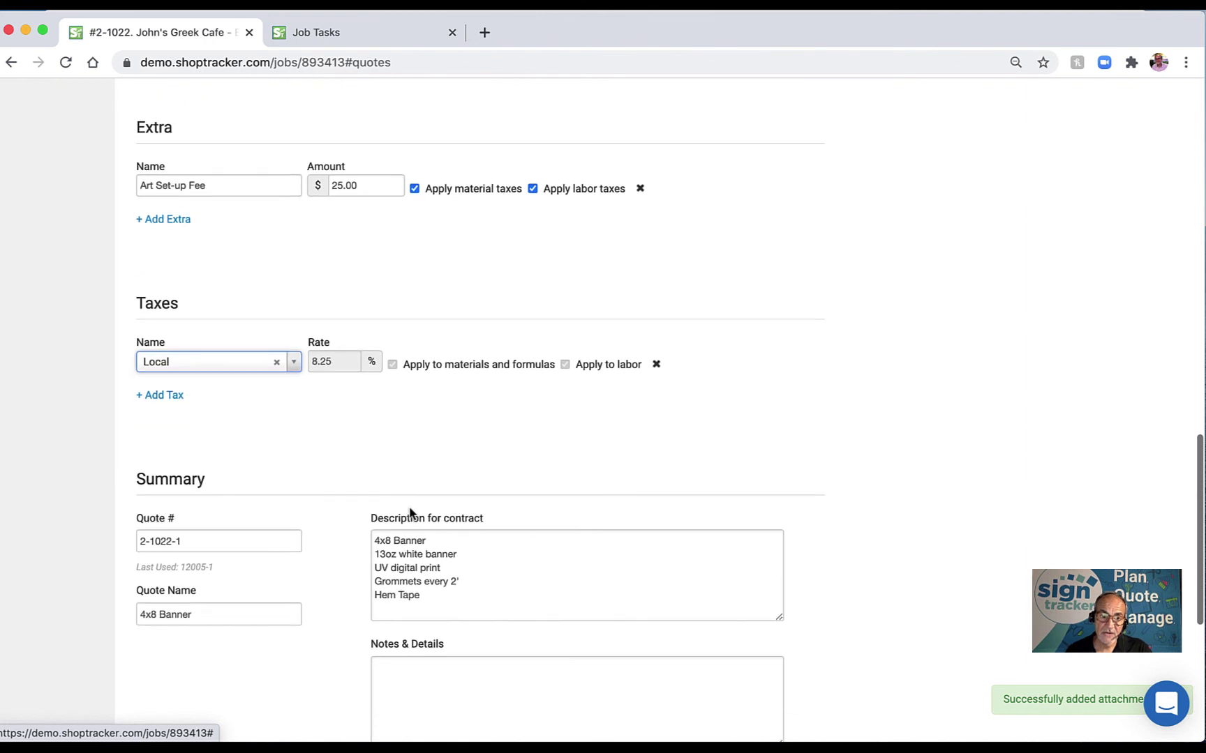
{"action": "left_click_drag", "start_coordinate": [237, 572], "coordinate": [134, 569]}
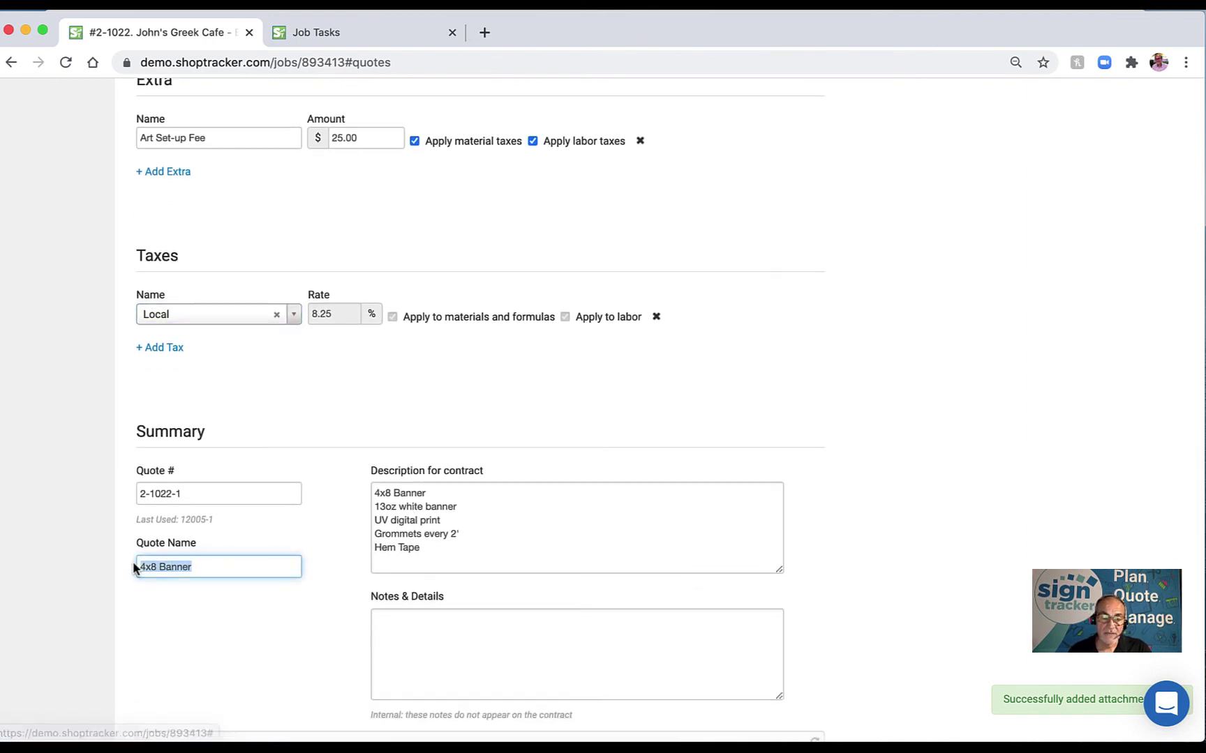
{"action": "scroll", "coordinate": [134, 568], "scroll_direction": "down", "scroll_amount": 1}
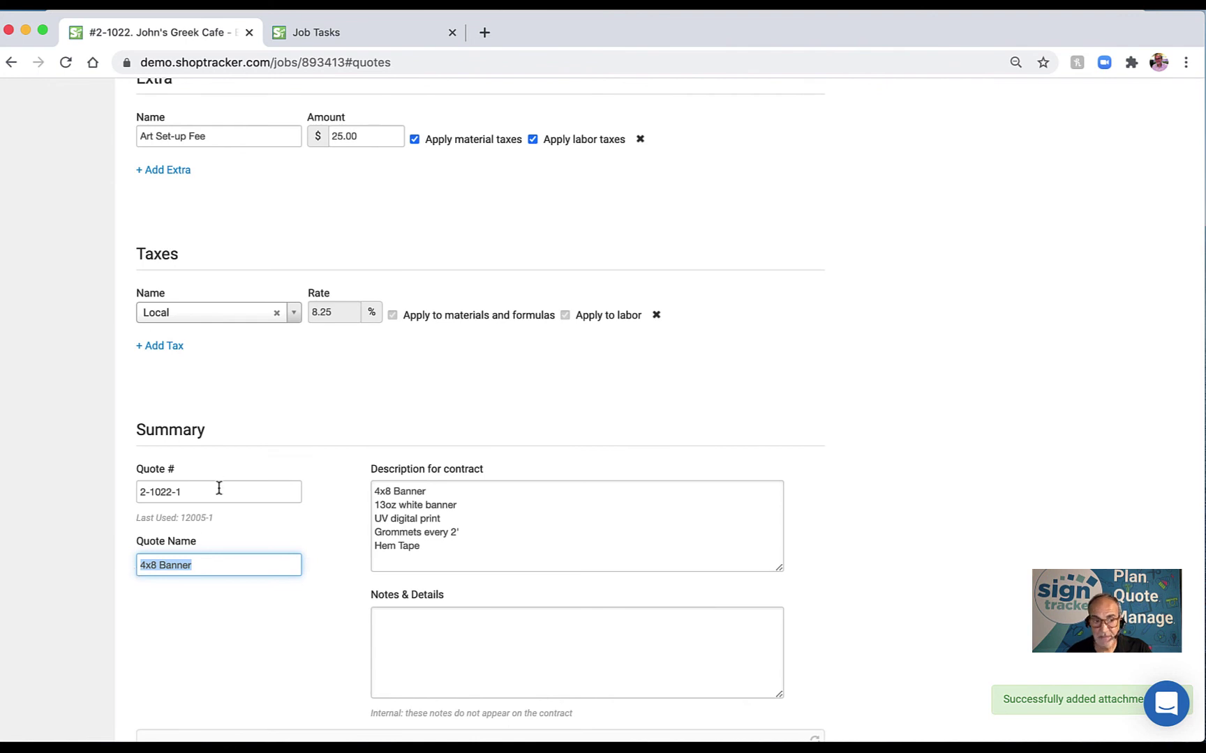
{"action": "left_click_drag", "start_coordinate": [213, 493], "coordinate": [126, 493]}
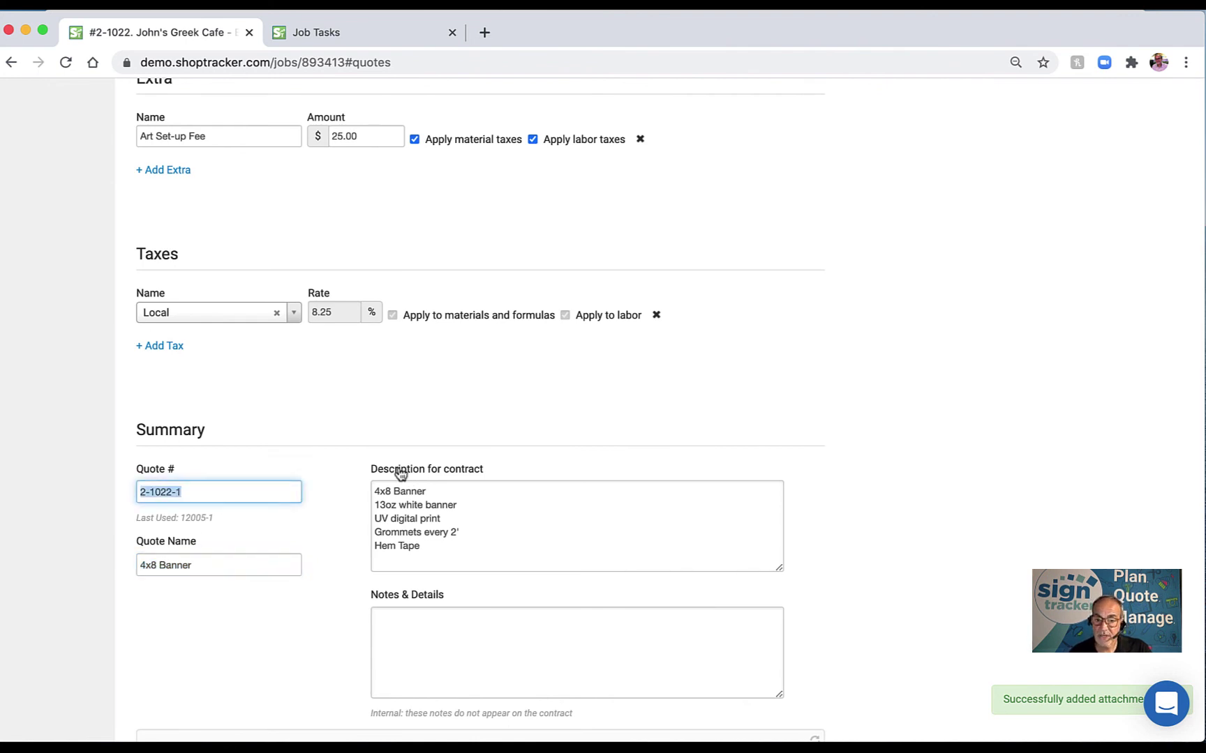
{"action": "left_click_drag", "start_coordinate": [374, 488], "coordinate": [461, 562]}
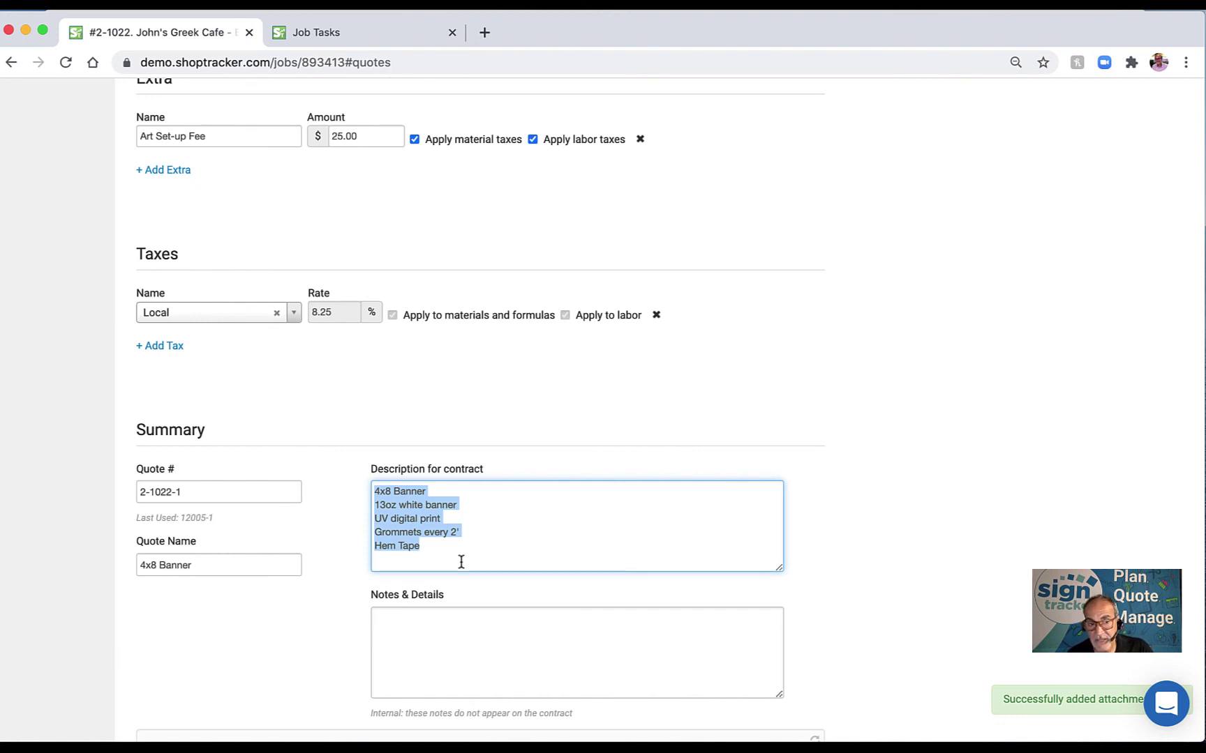
{"action": "scroll", "coordinate": [462, 562], "scroll_direction": "down", "scroll_amount": 3}
Note in Notes & Details that the install goes to star signs, with the contact's name and phone number.
{"action": "left_click", "coordinate": [444, 545]}
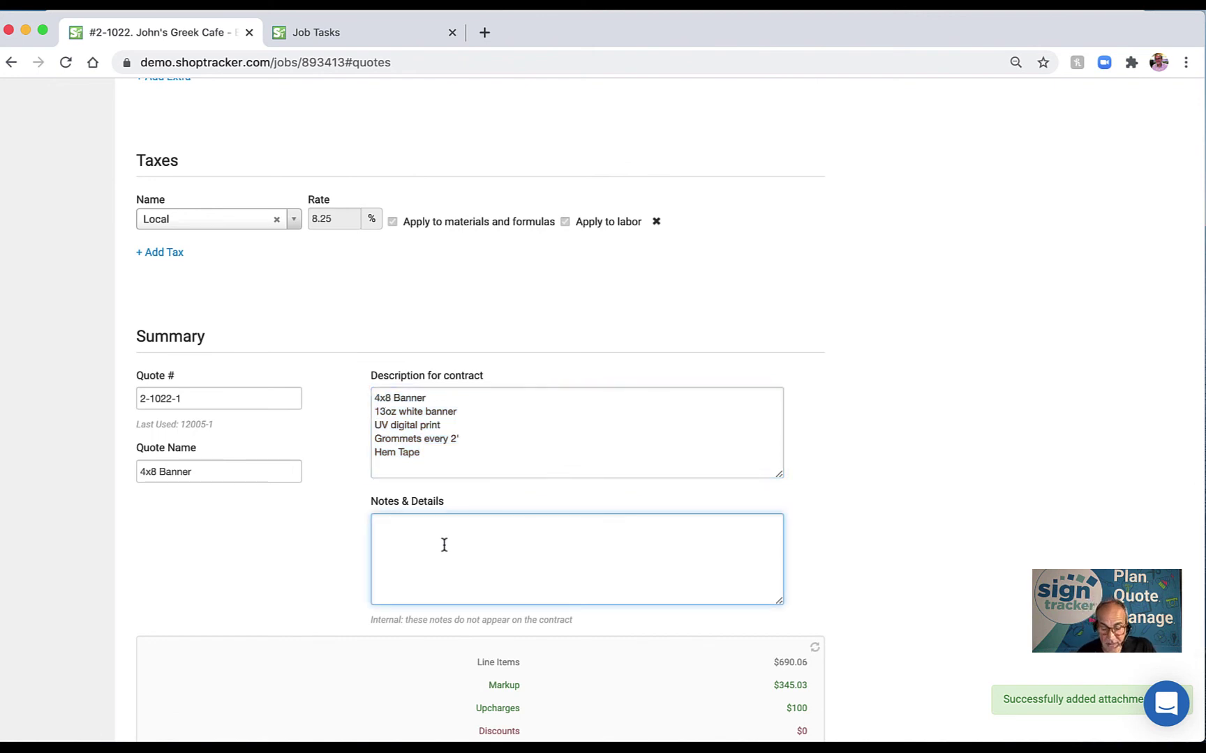
{"action": "type", "text": "inst"}
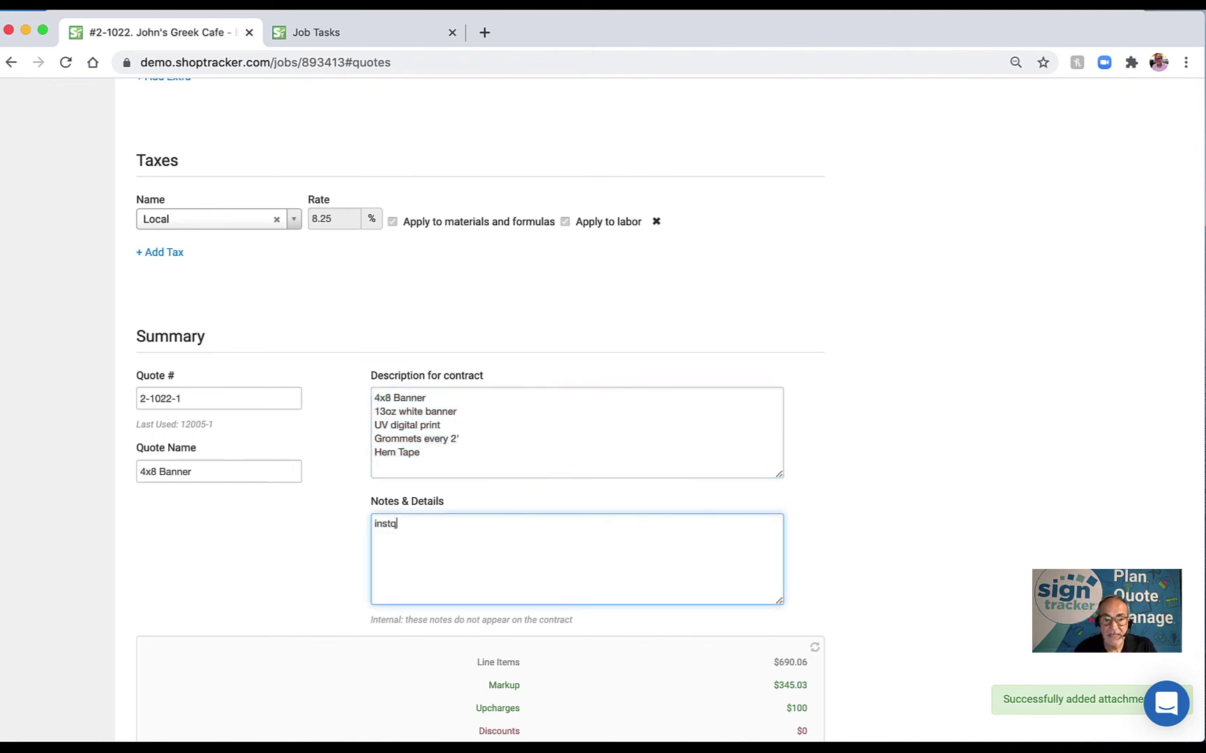
{"action": "type", "text": "all "}
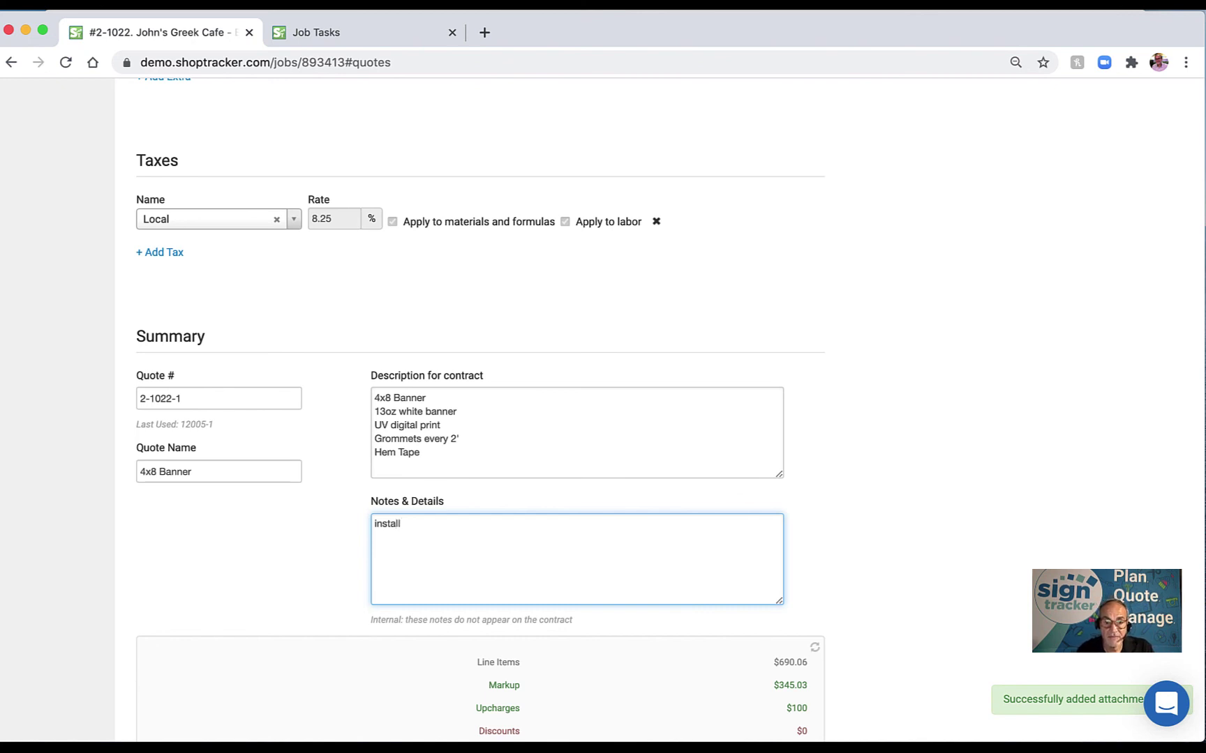
{"action": "type", "text": "- star si"}
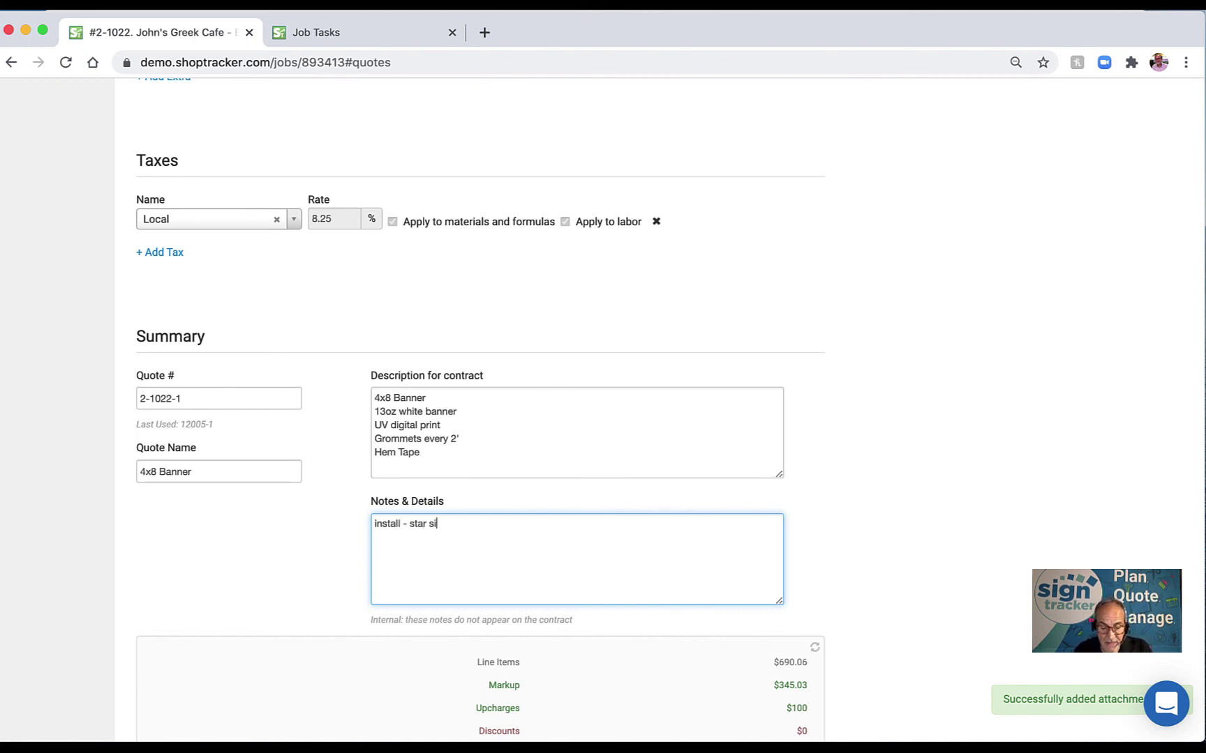
{"action": "type", "text": "gns"}
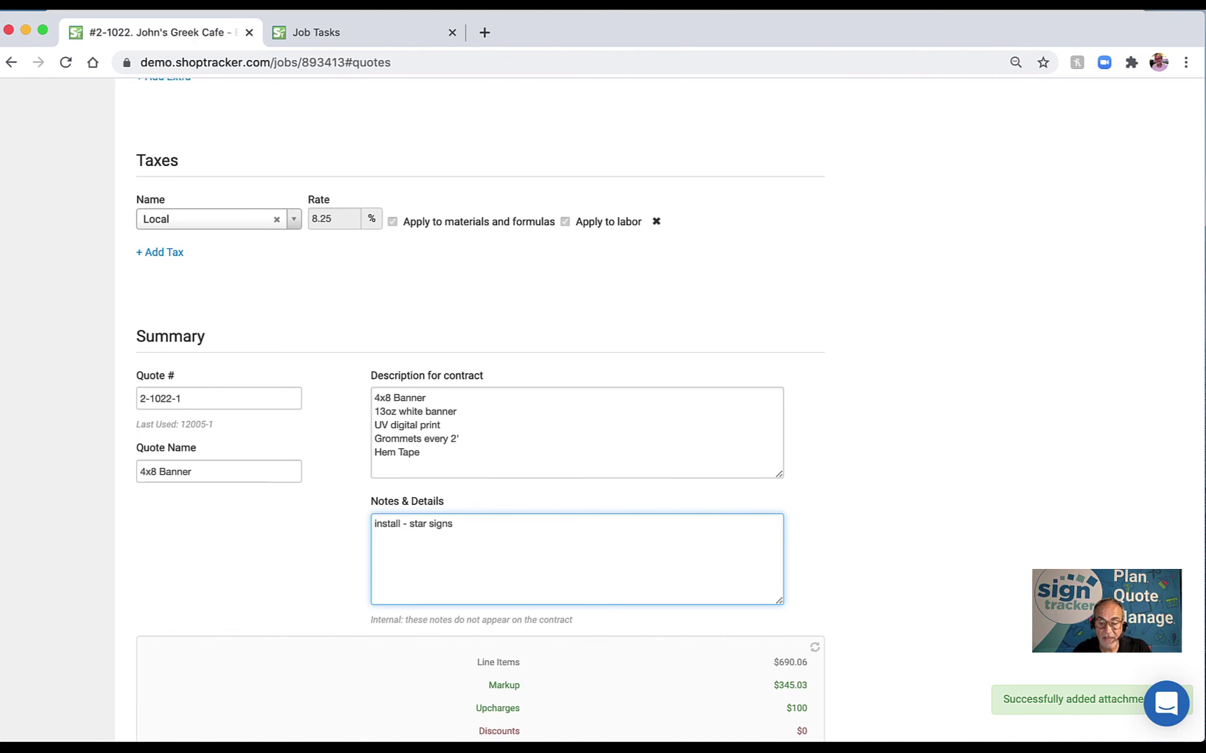
{"action": "type", "text": " /"}
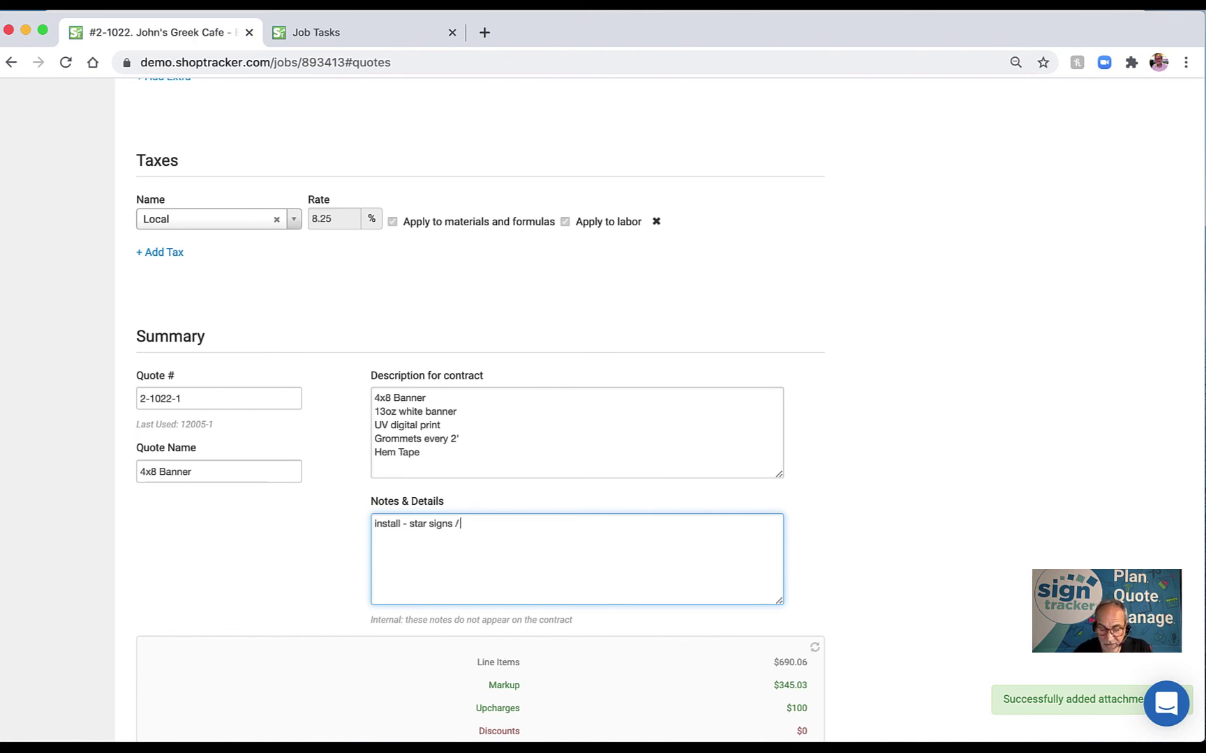
{"action": "type", "text": " Jane"}
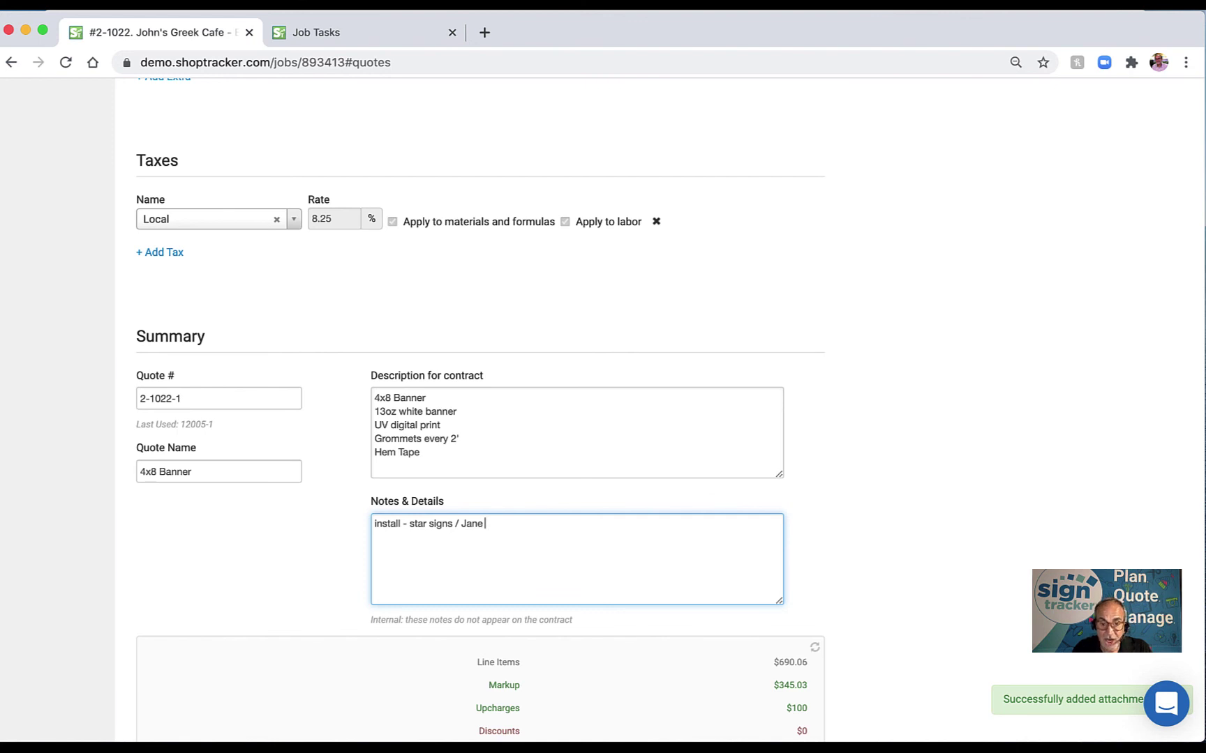
{"action": "type", "text": " 512"}
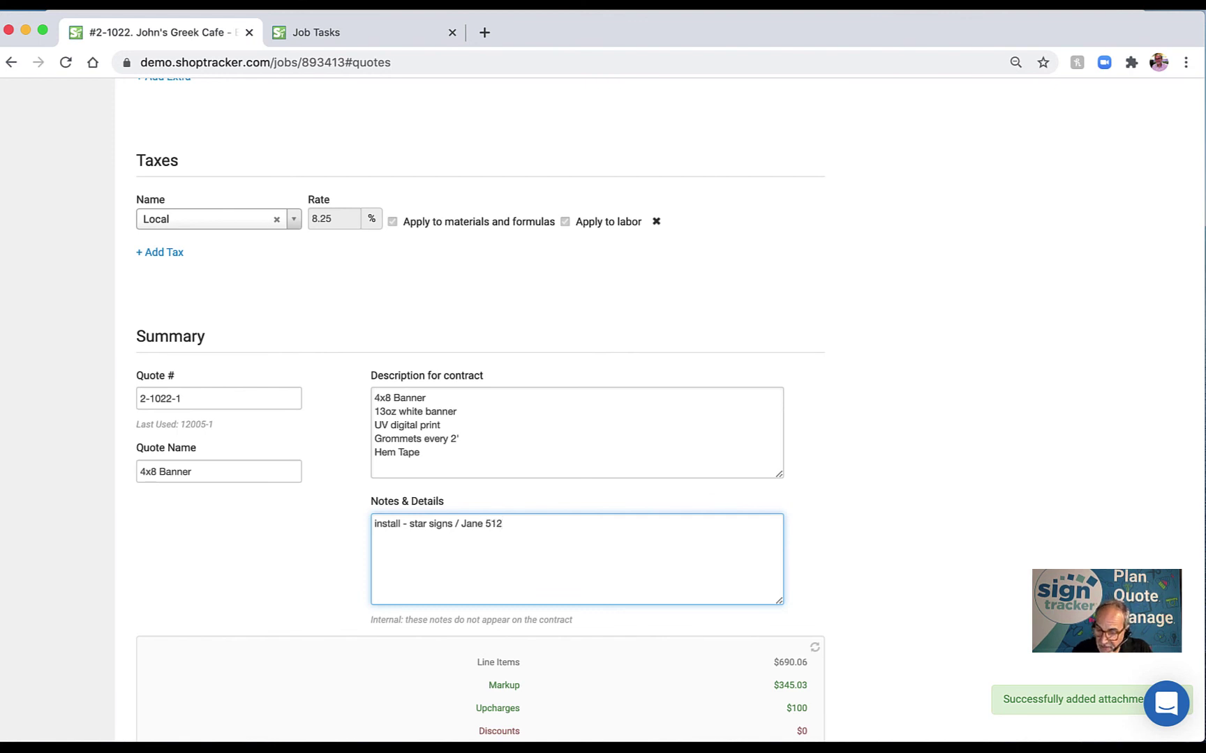
{"action": "type", "text": "-555-6666"}
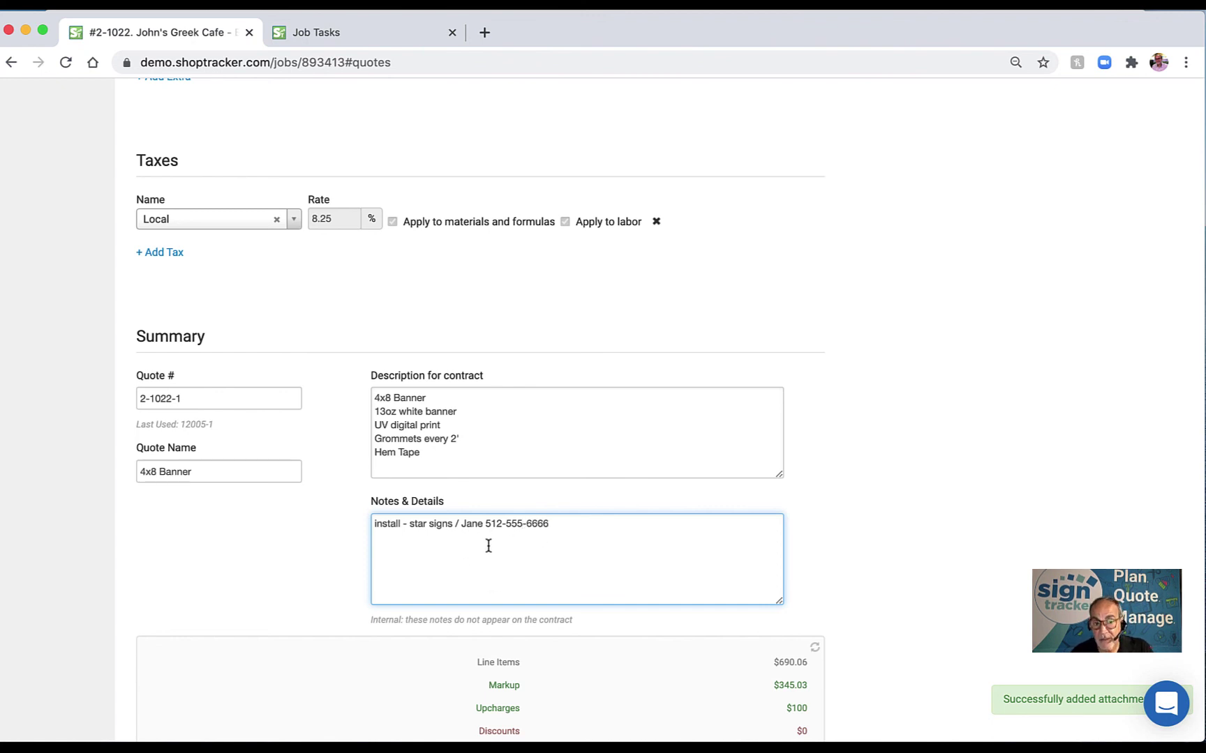
Save quote #2-1022-1 at a $1,255.80 grand total and start a contract from it.
{"action": "scroll", "coordinate": [869, 490], "scroll_direction": "down", "scroll_amount": 3}
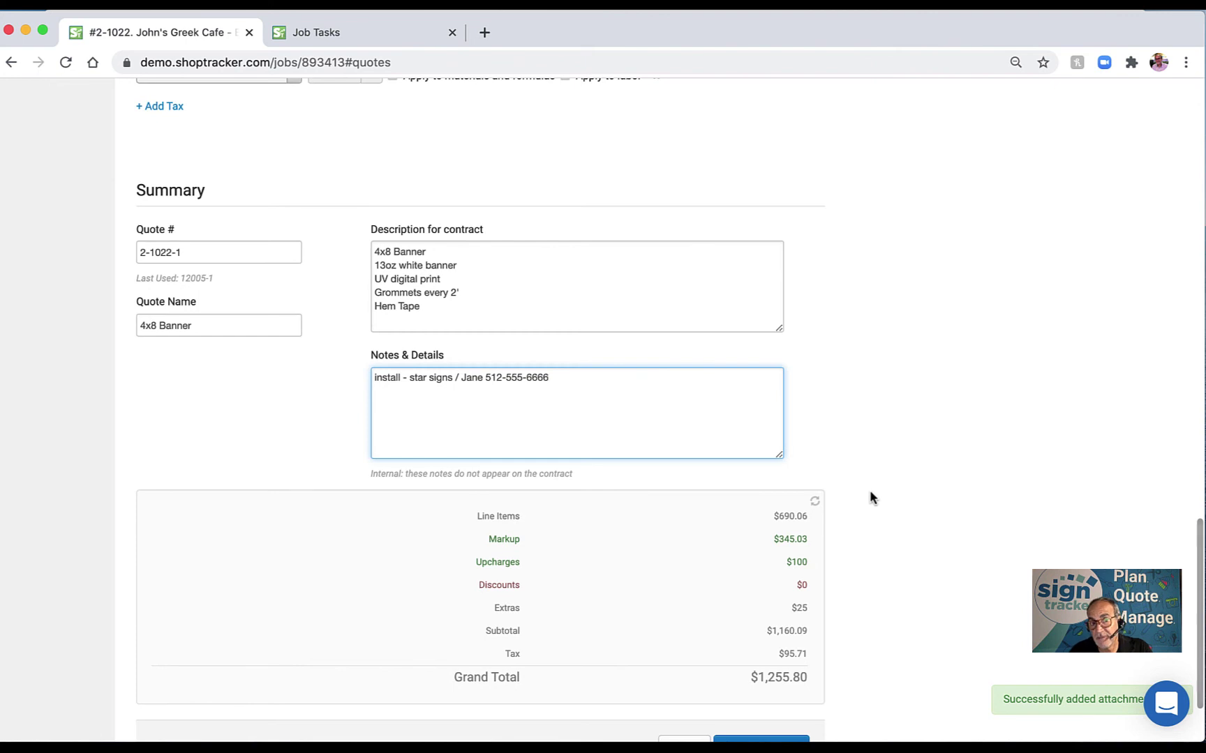
{"action": "scroll", "coordinate": [871, 498], "scroll_direction": "down", "scroll_amount": 2}
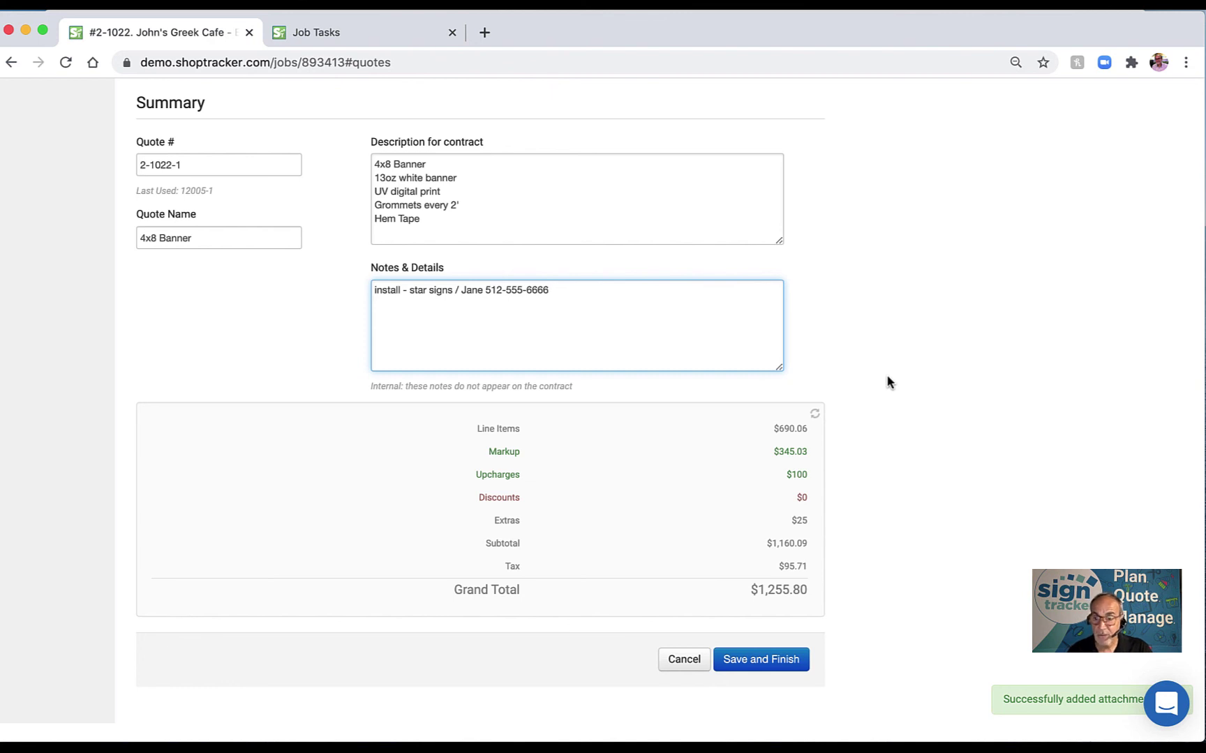
{"action": "left_click", "coordinate": [777, 663]}
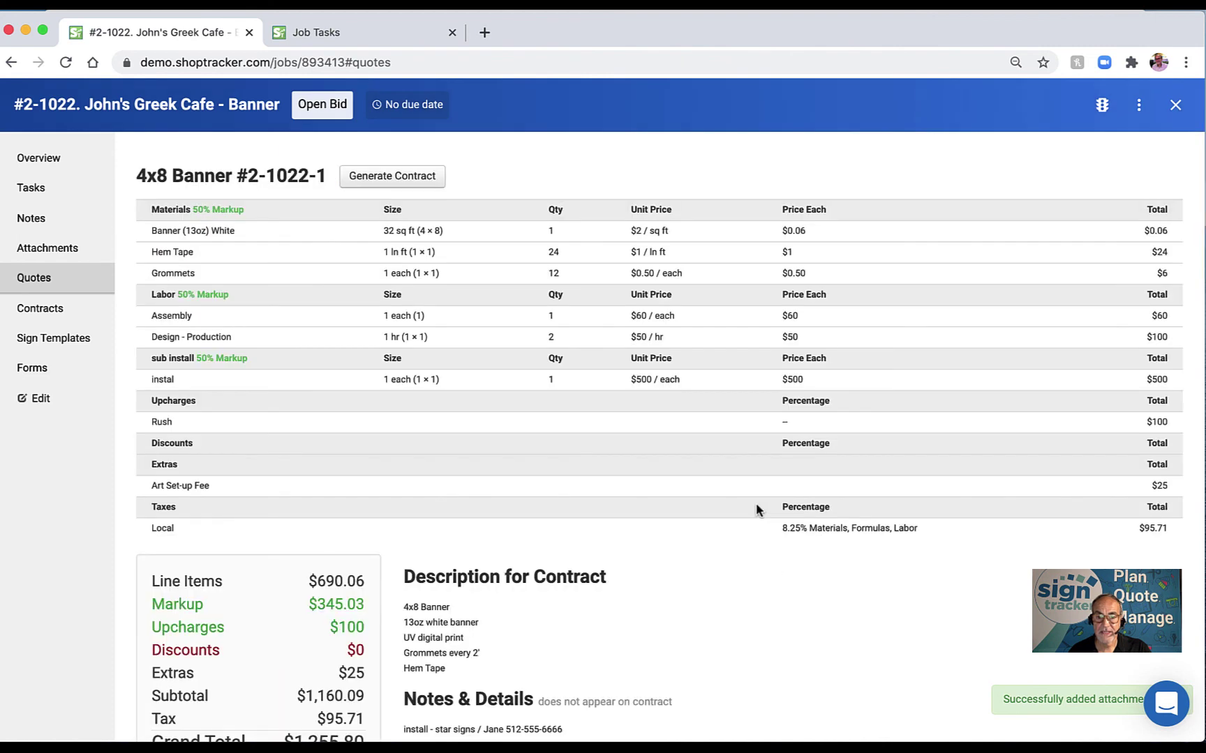
{"action": "scroll", "coordinate": [755, 503], "scroll_direction": "down", "scroll_amount": 2}
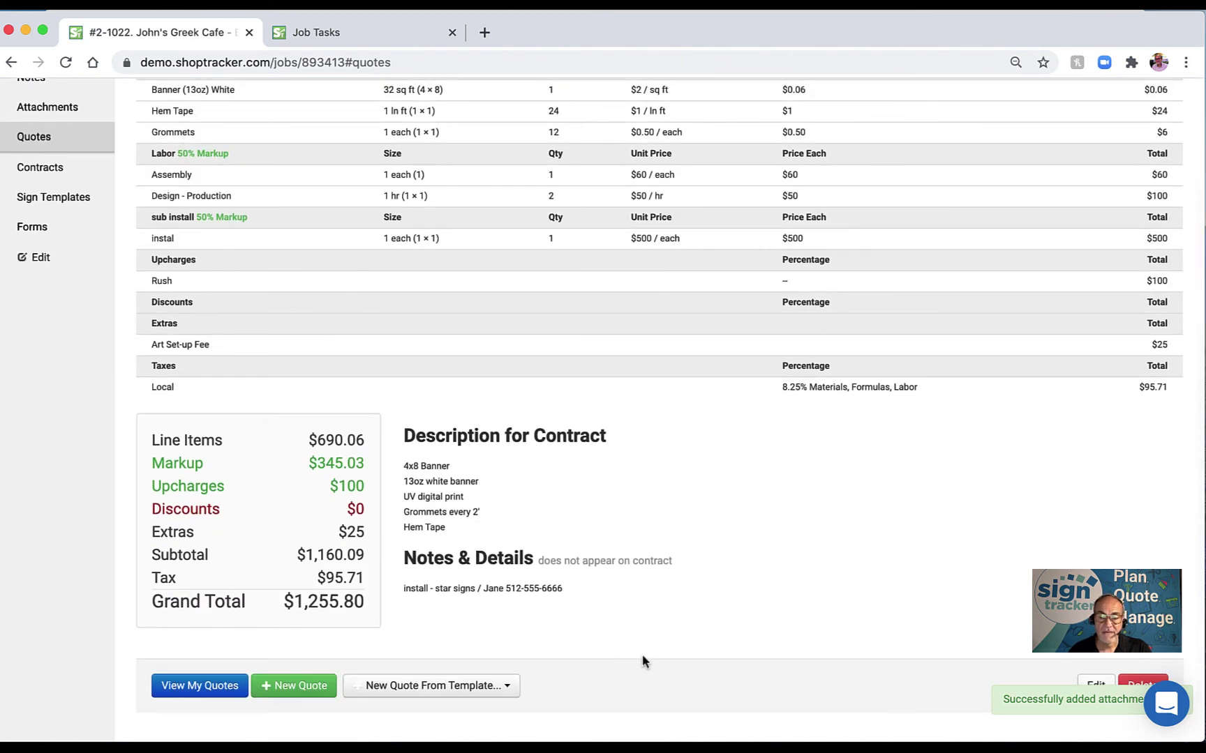
{"action": "scroll", "coordinate": [641, 654], "scroll_direction": "up", "scroll_amount": 2}
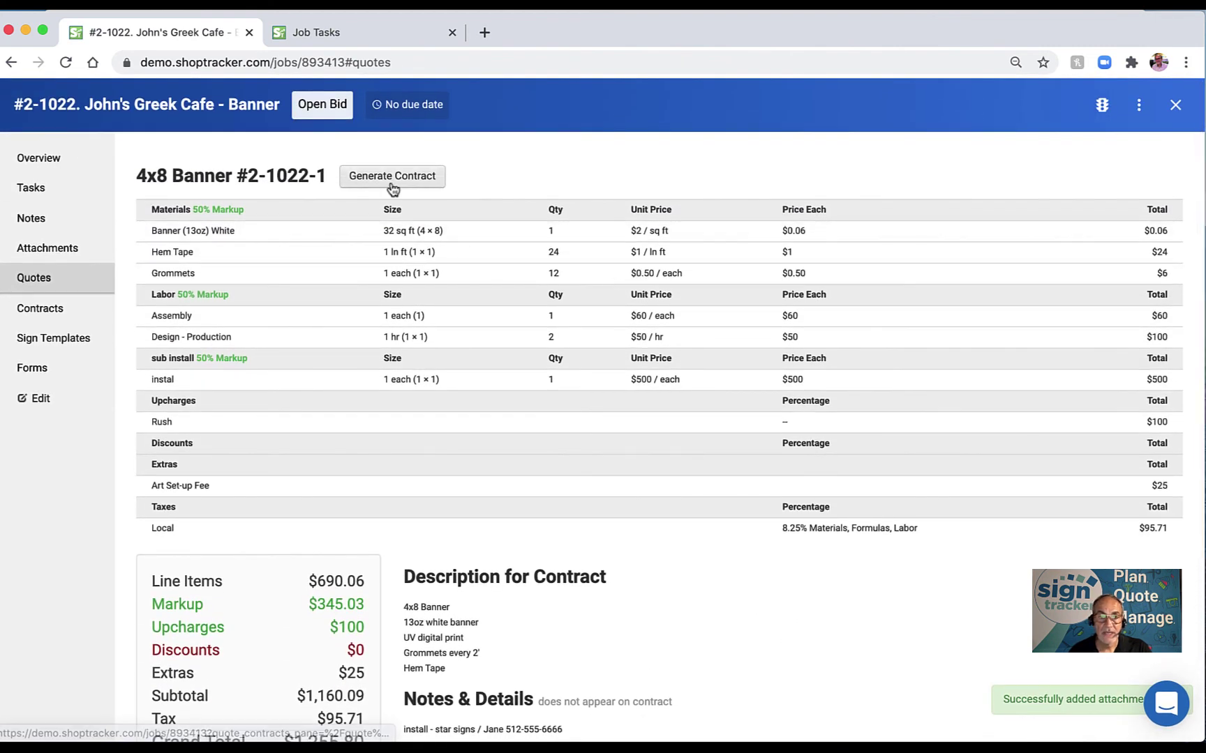
{"action": "left_click", "coordinate": [392, 184]}
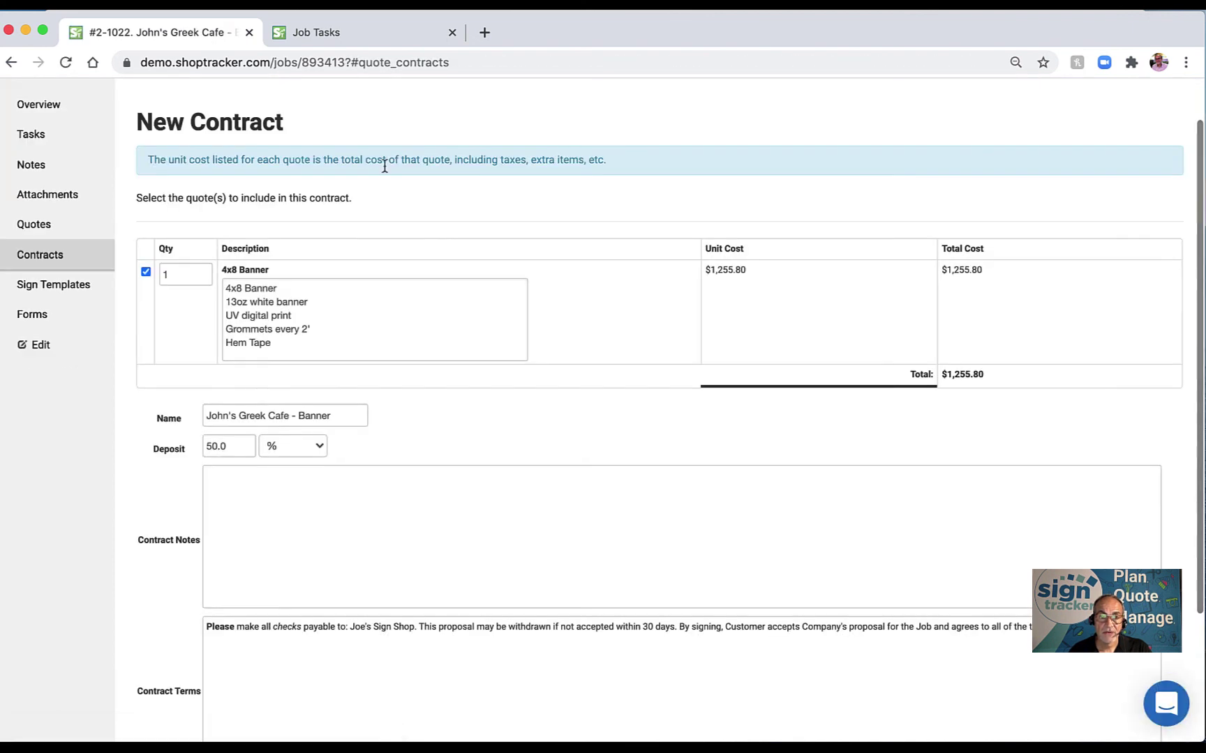
Enter 'thanks' as the contract note and submit the $1,255.80 contract with its $627.90 deposit.
{"action": "scroll", "coordinate": [391, 523], "scroll_direction": "down", "scroll_amount": 1}
{"action": "left_click", "coordinate": [357, 501]}
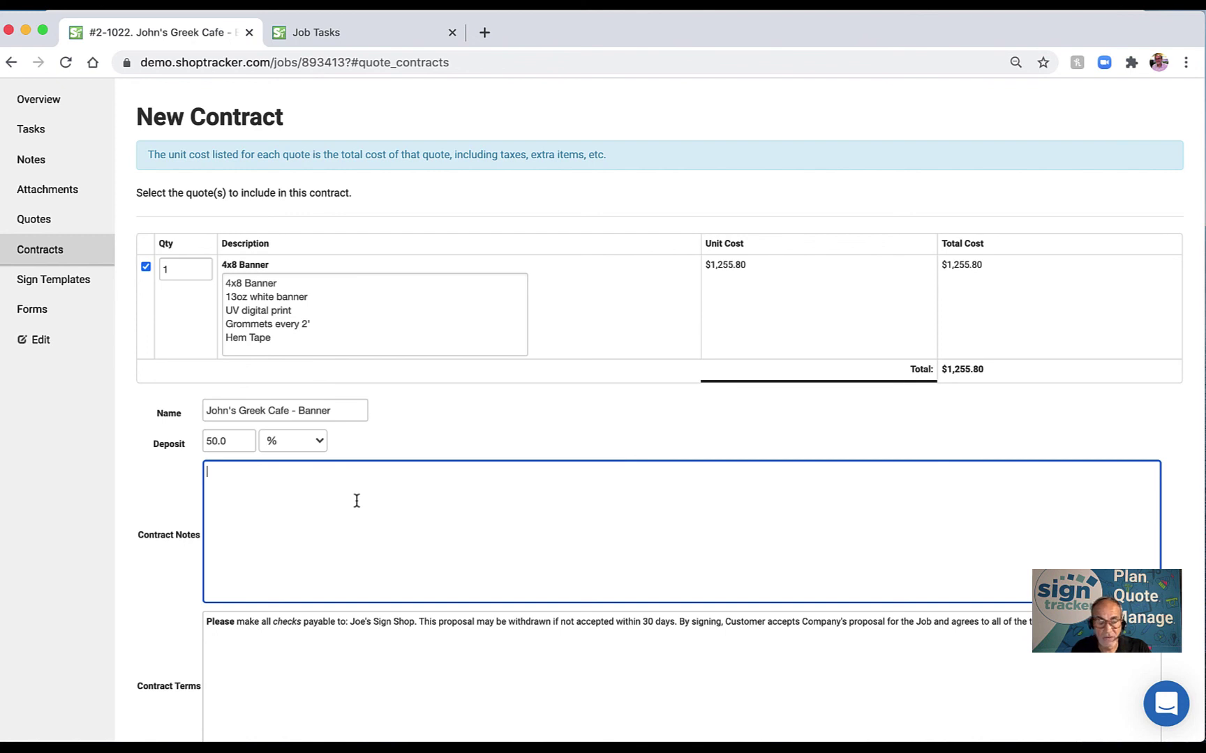
{"action": "type", "text": "thanks"}
{"action": "scroll", "coordinate": [681, 531], "scroll_direction": "down", "scroll_amount": 3}
{"action": "left_click", "coordinate": [1145, 646]}
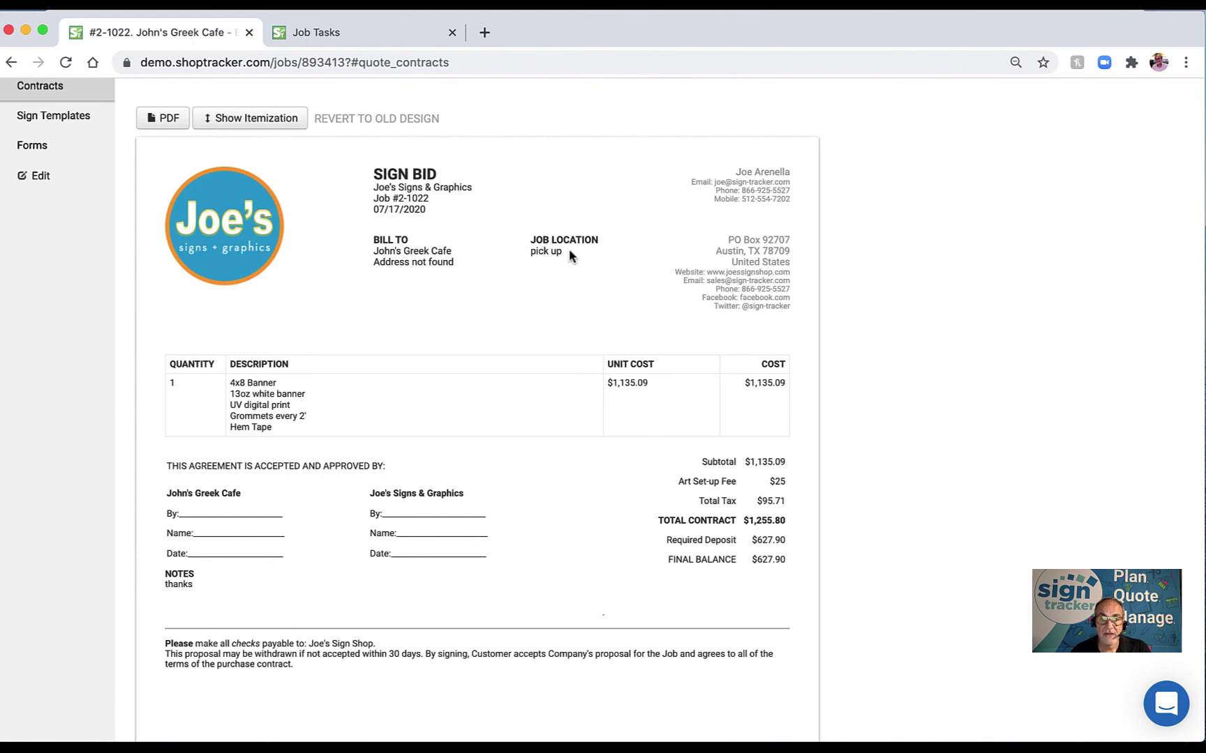
{"action": "left_click_drag", "start_coordinate": [375, 251], "coordinate": [453, 272]}
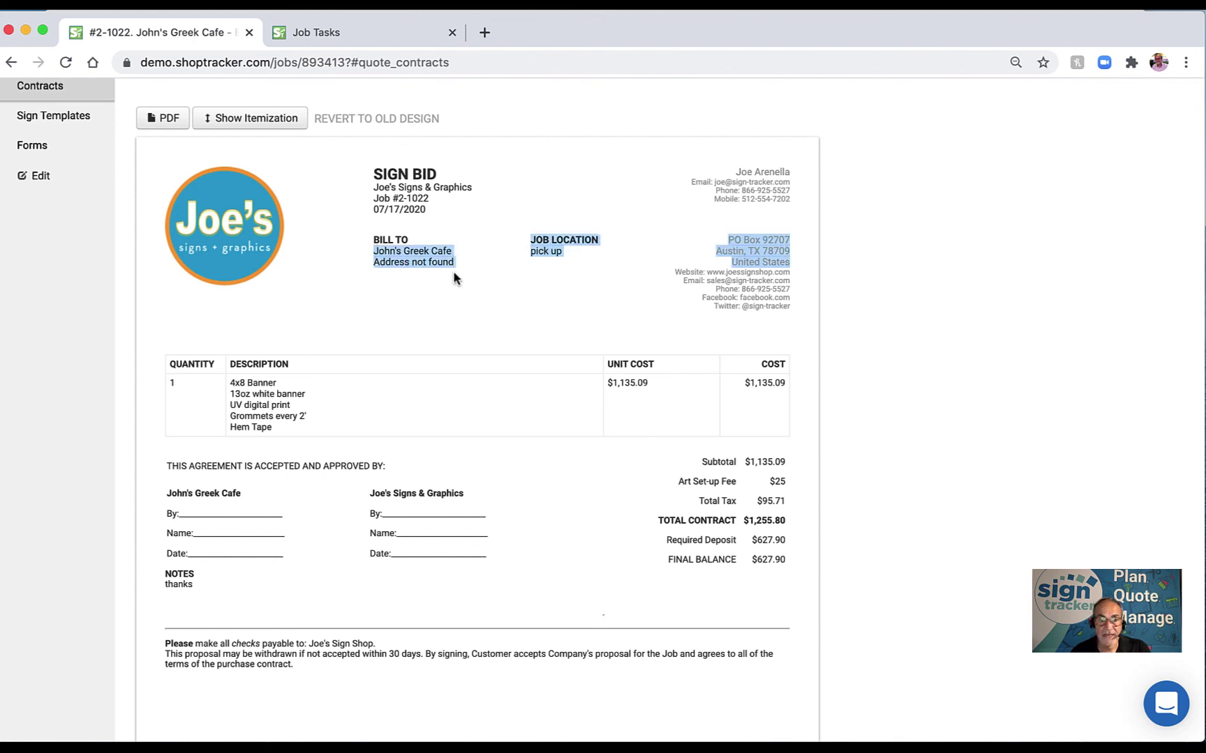
{"action": "left_click", "coordinate": [464, 272]}
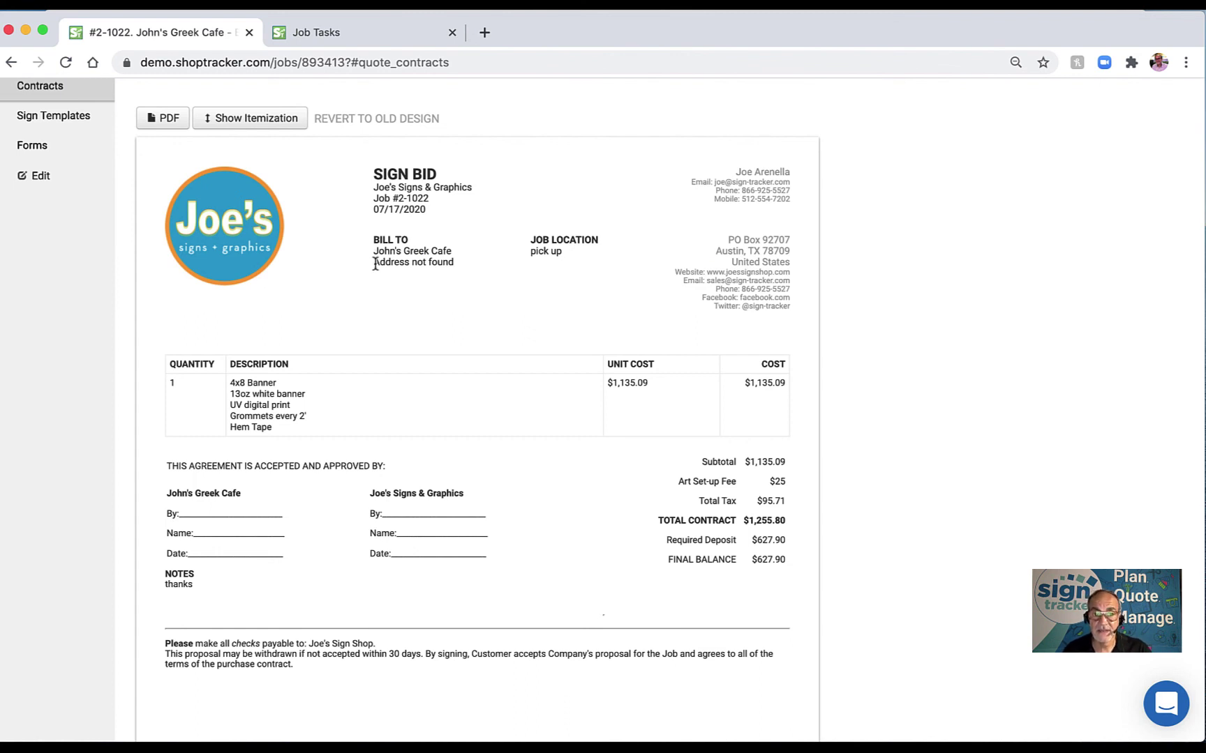
{"action": "left_click_drag", "start_coordinate": [375, 263], "coordinate": [454, 266]}
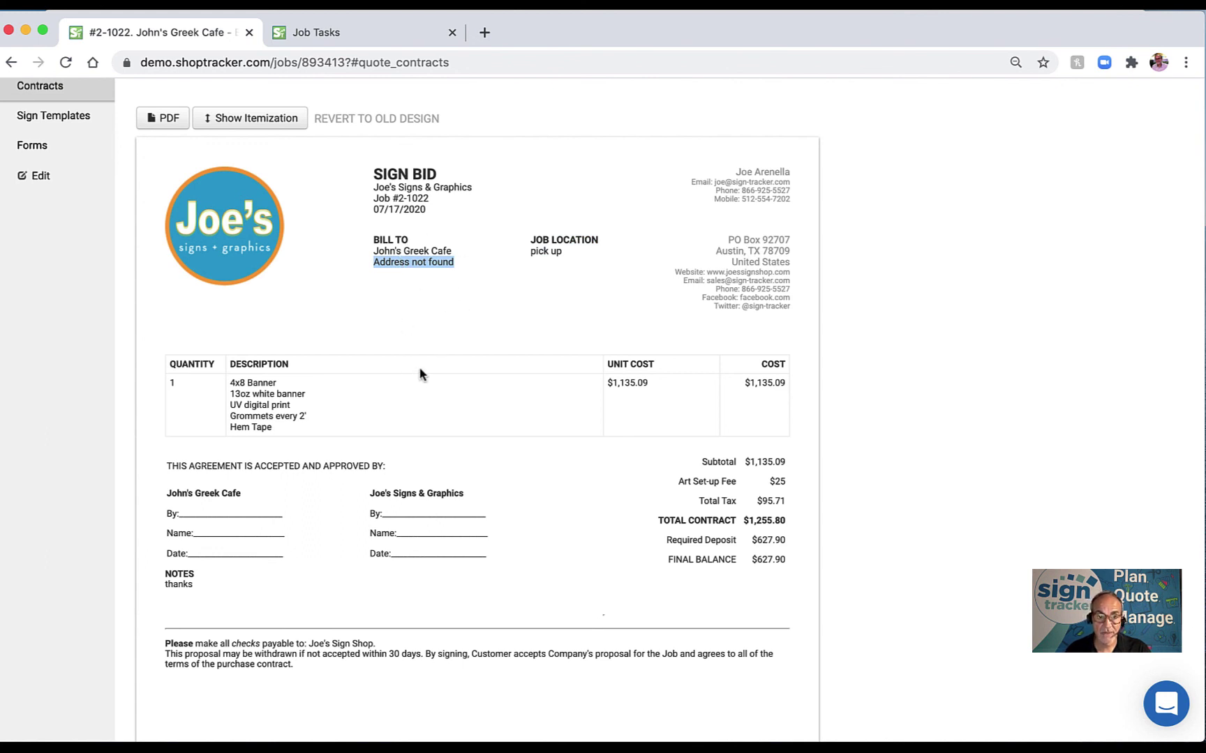
{"action": "scroll", "coordinate": [420, 374], "scroll_direction": "down", "scroll_amount": 1}
{"action": "scroll", "coordinate": [419, 374], "scroll_direction": "up", "scroll_amount": 2}
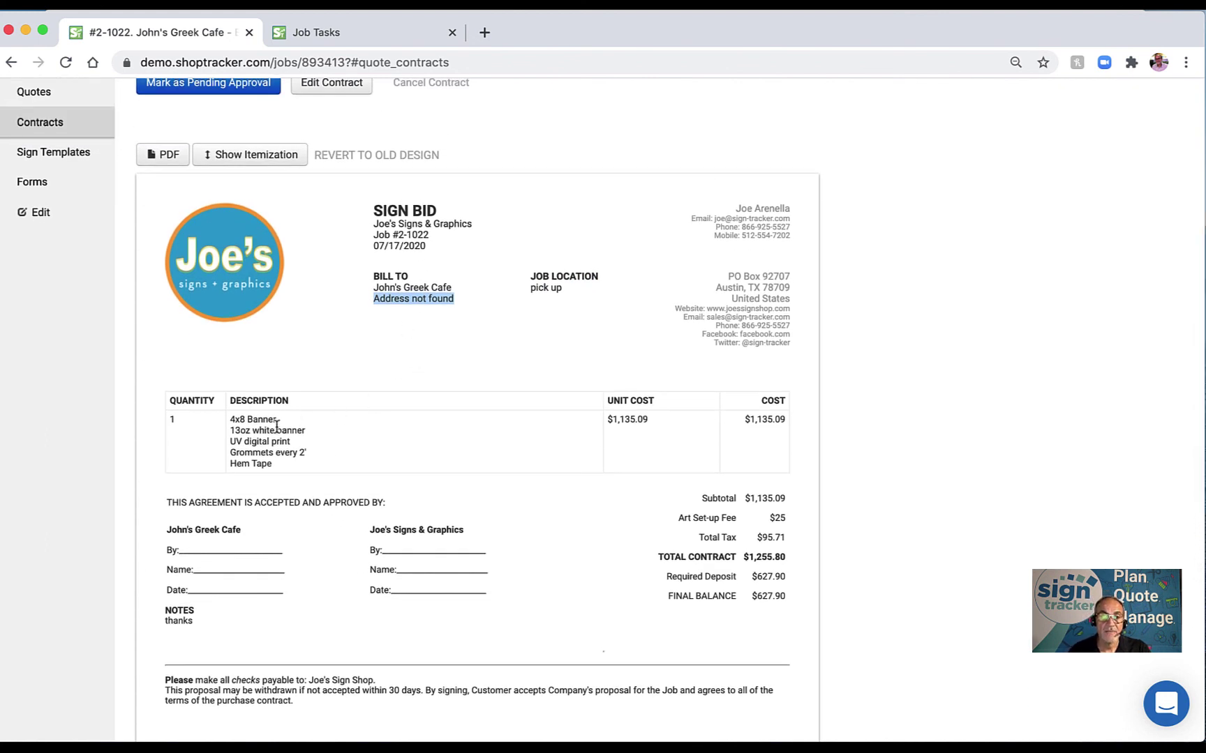
{"action": "left_click", "coordinate": [232, 421]}
{"action": "scroll", "coordinate": [288, 471], "scroll_direction": "down", "scroll_amount": 2}
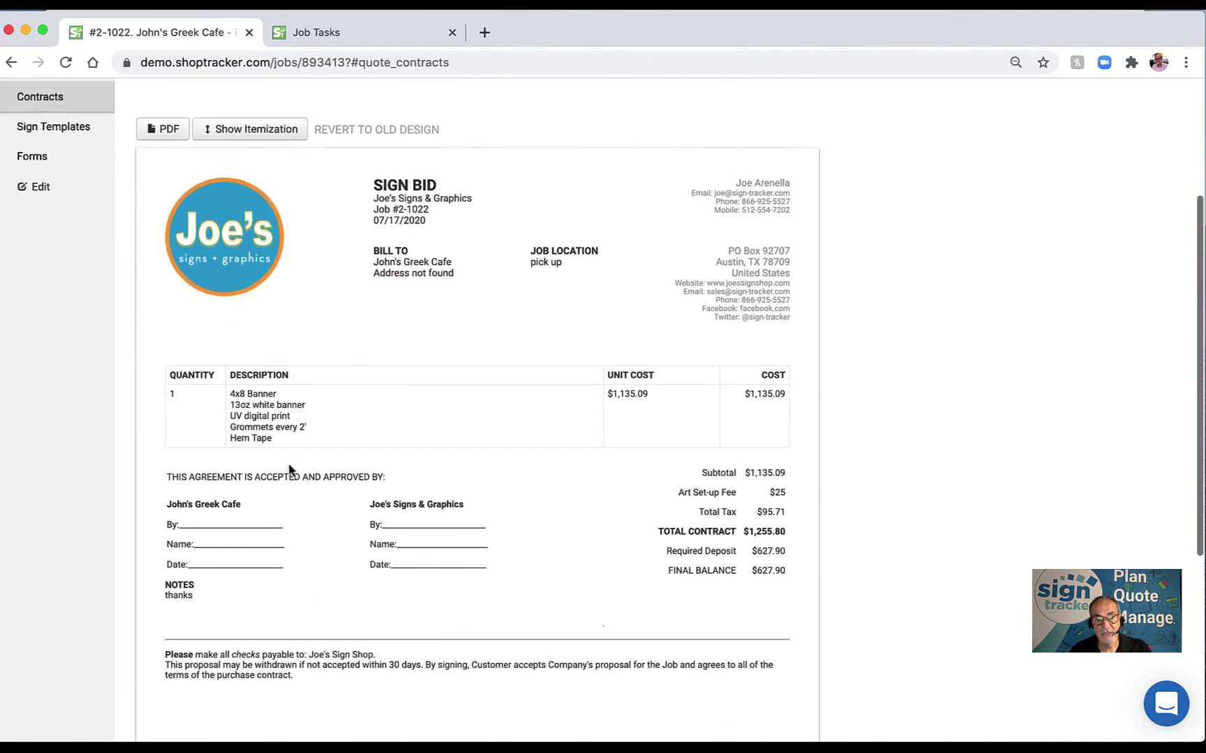
{"action": "scroll", "coordinate": [265, 473], "scroll_direction": "up", "scroll_amount": 2}
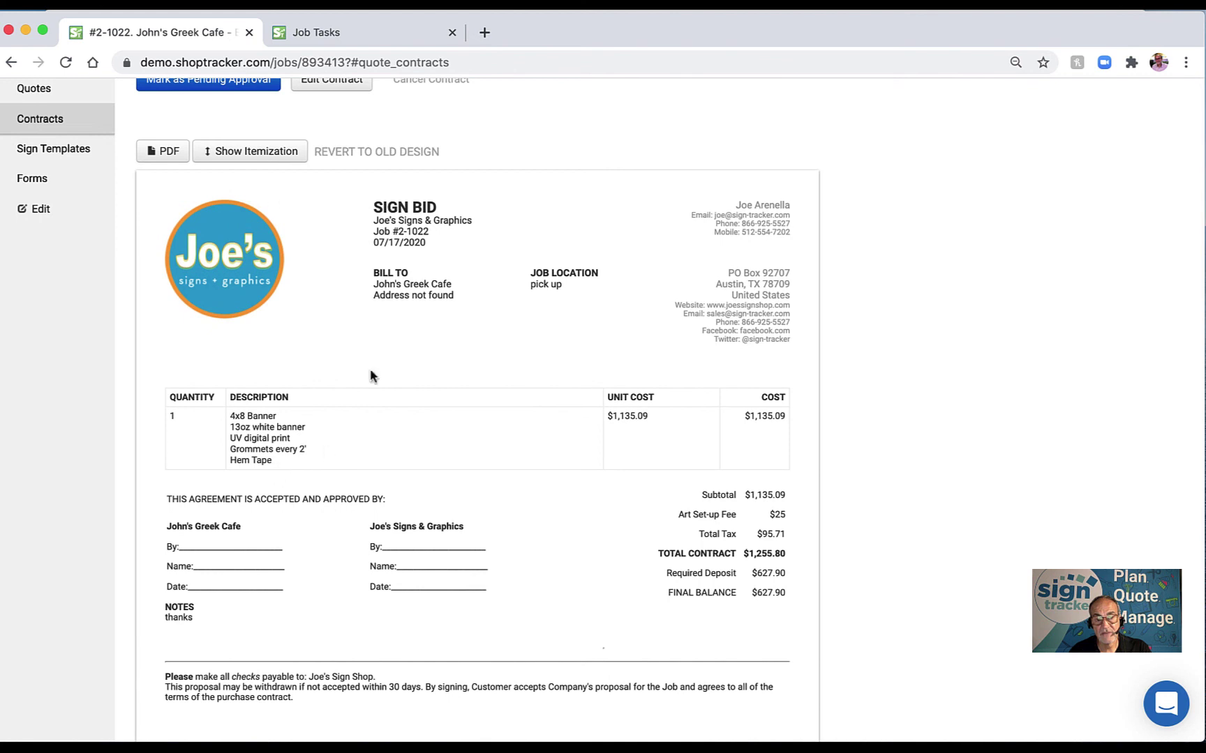
{"action": "left_click", "coordinate": [242, 153]}
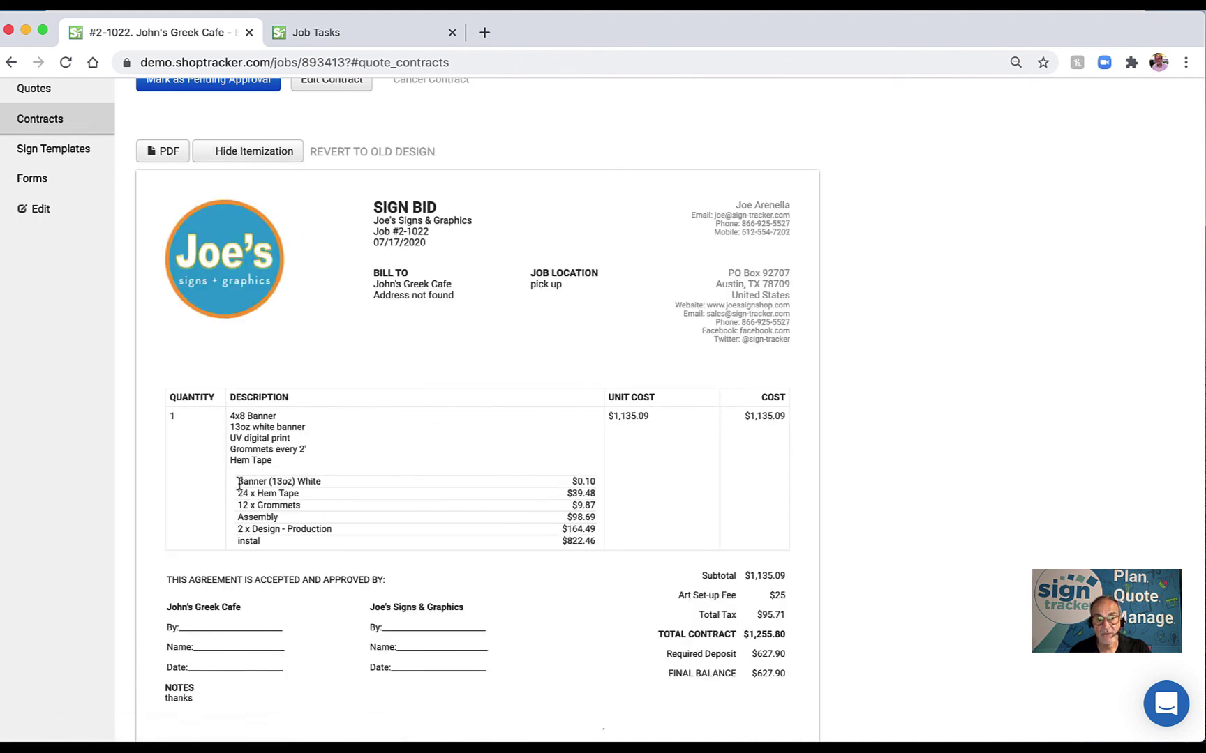
{"action": "left_click_drag", "start_coordinate": [236, 480], "coordinate": [550, 541]}
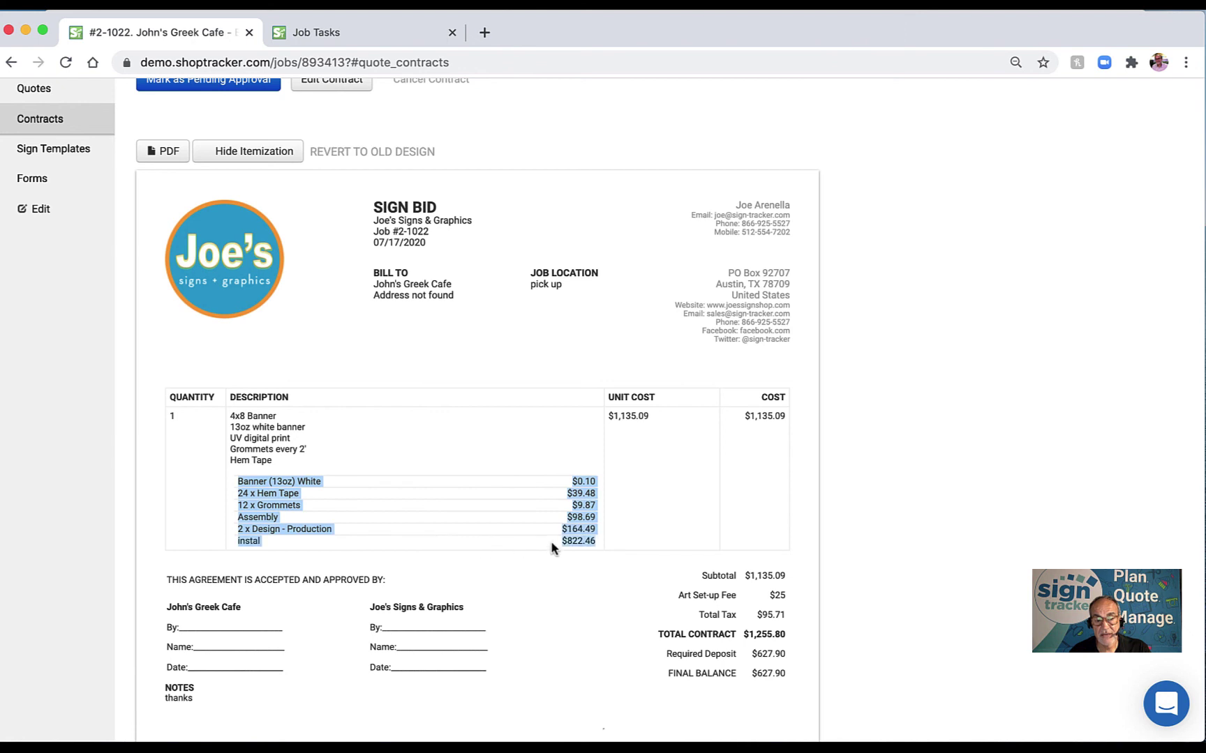
{"action": "left_click", "coordinate": [252, 154]}
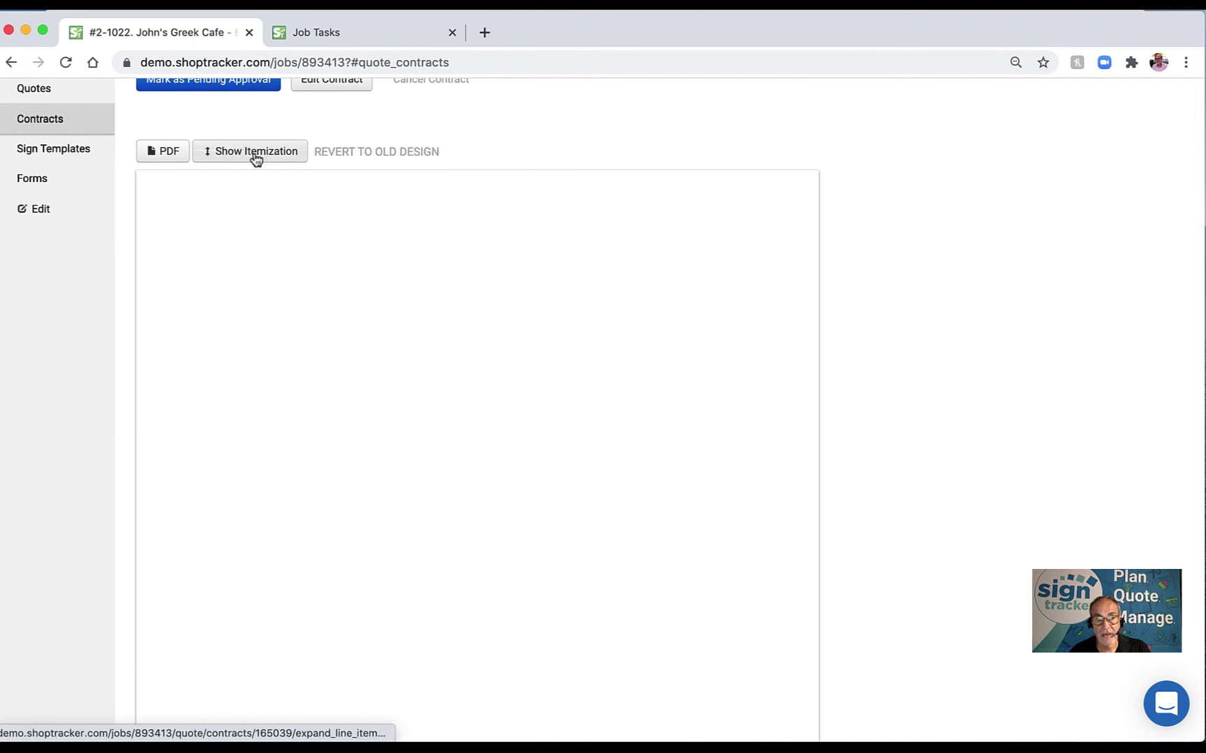
{"action": "scroll", "coordinate": [360, 279], "scroll_direction": "up", "scroll_amount": 3}
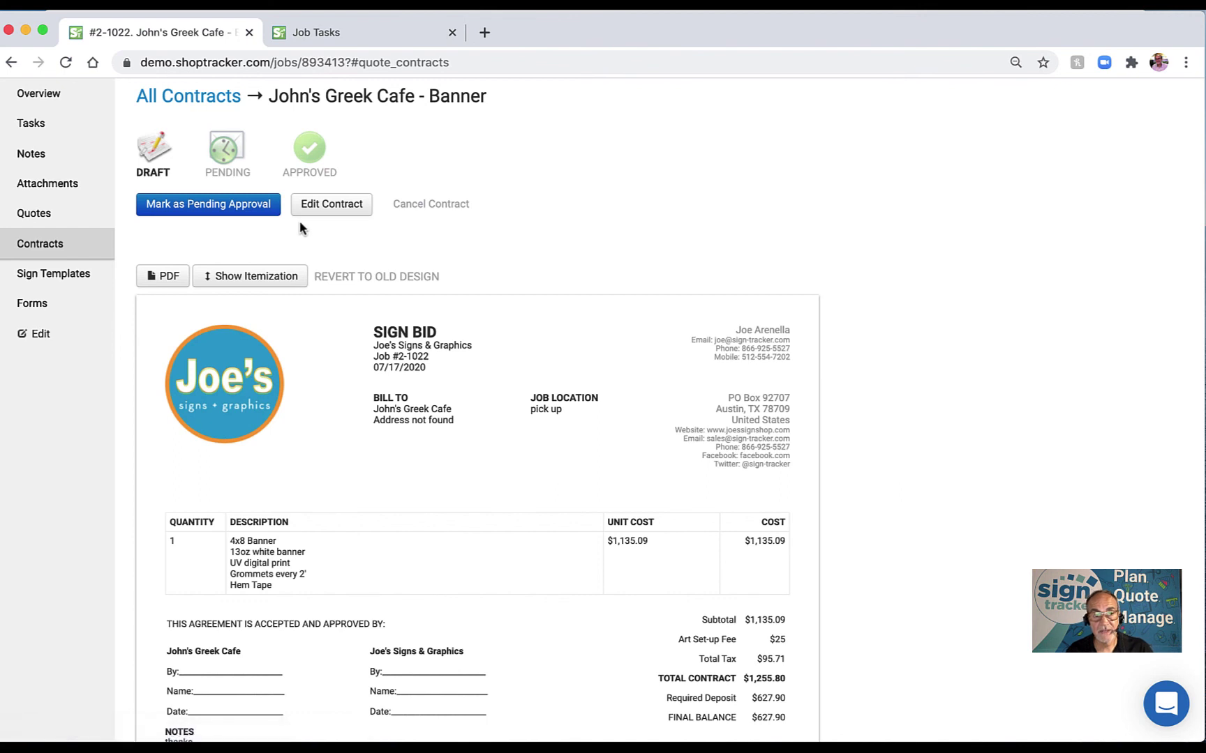
Move the banner contract to Pending Approval, then Approved, and go to Sign Templates.
{"action": "left_click", "coordinate": [224, 212]}
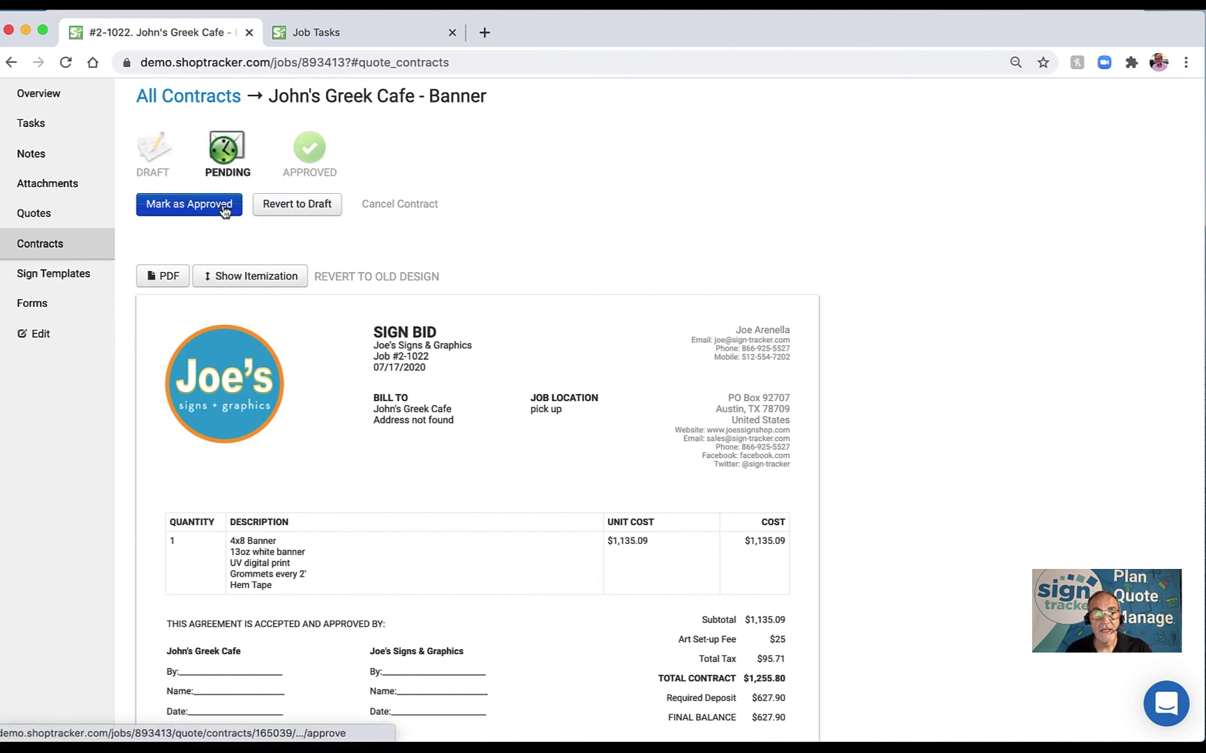
{"action": "left_click", "coordinate": [206, 210]}
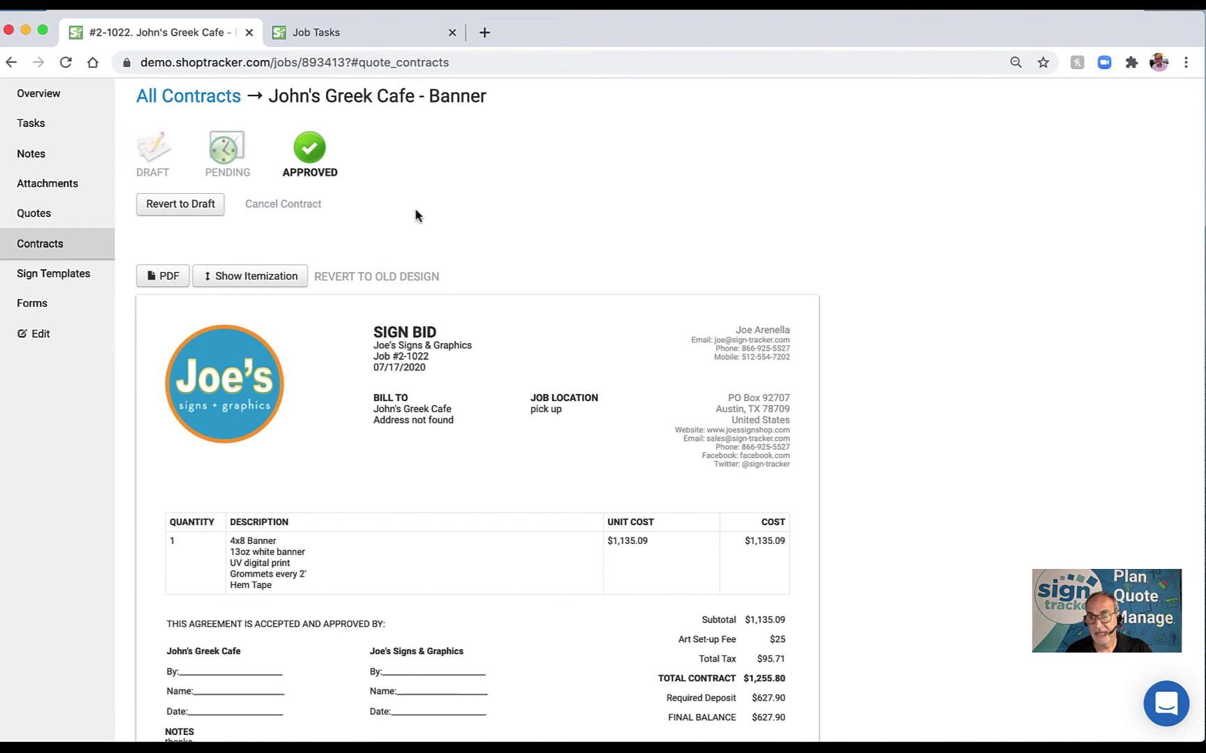
{"action": "scroll", "coordinate": [401, 221], "scroll_direction": "down", "scroll_amount": 2}
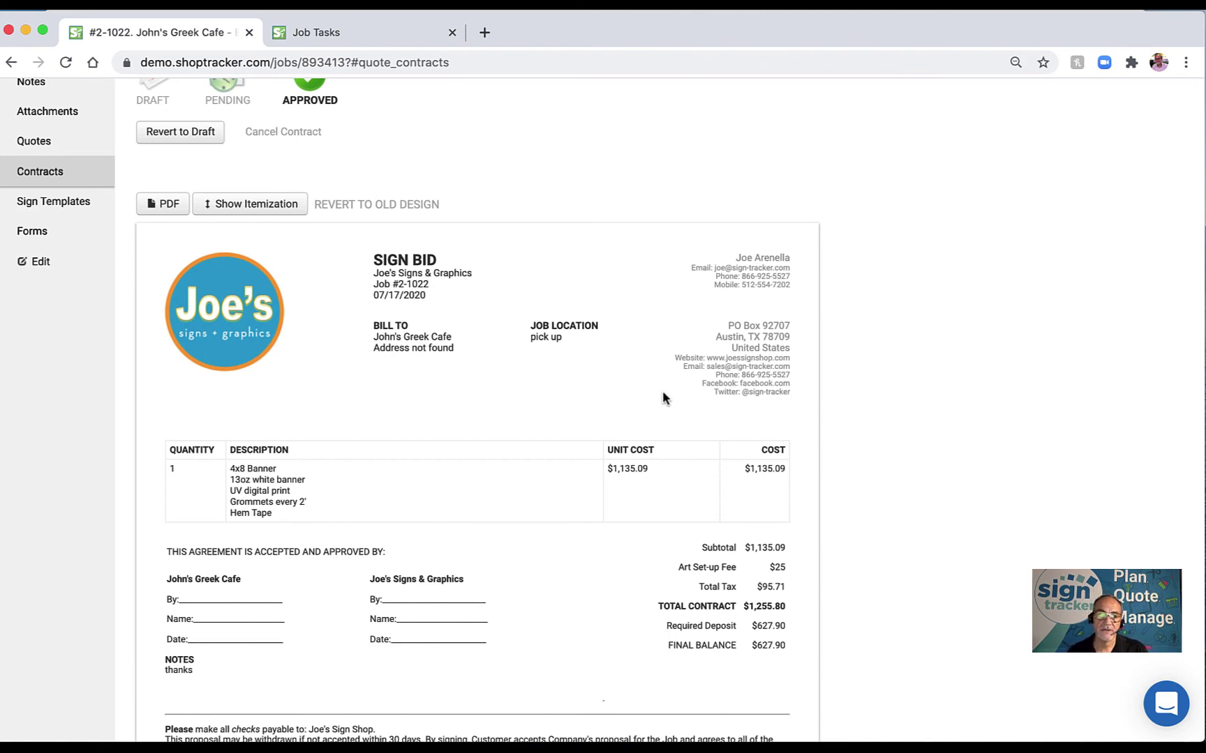
{"action": "scroll", "coordinate": [663, 395], "scroll_direction": "down", "scroll_amount": 3}
{"action": "scroll", "coordinate": [662, 395], "scroll_direction": "up", "scroll_amount": 5}
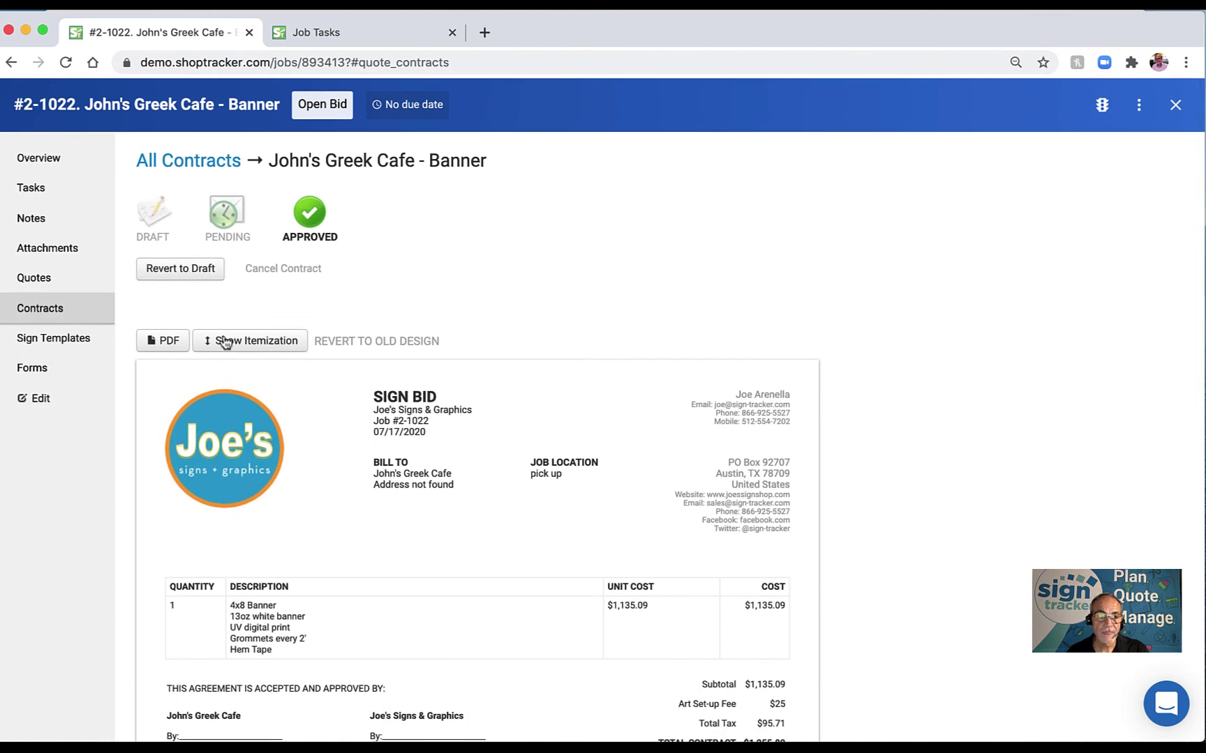
{"action": "left_click", "coordinate": [68, 339]}
Open the Frontlit Plexface Raceway template PDF from the Channel Letters list.
{"action": "scroll", "coordinate": [358, 356], "scroll_direction": "down", "scroll_amount": 5}
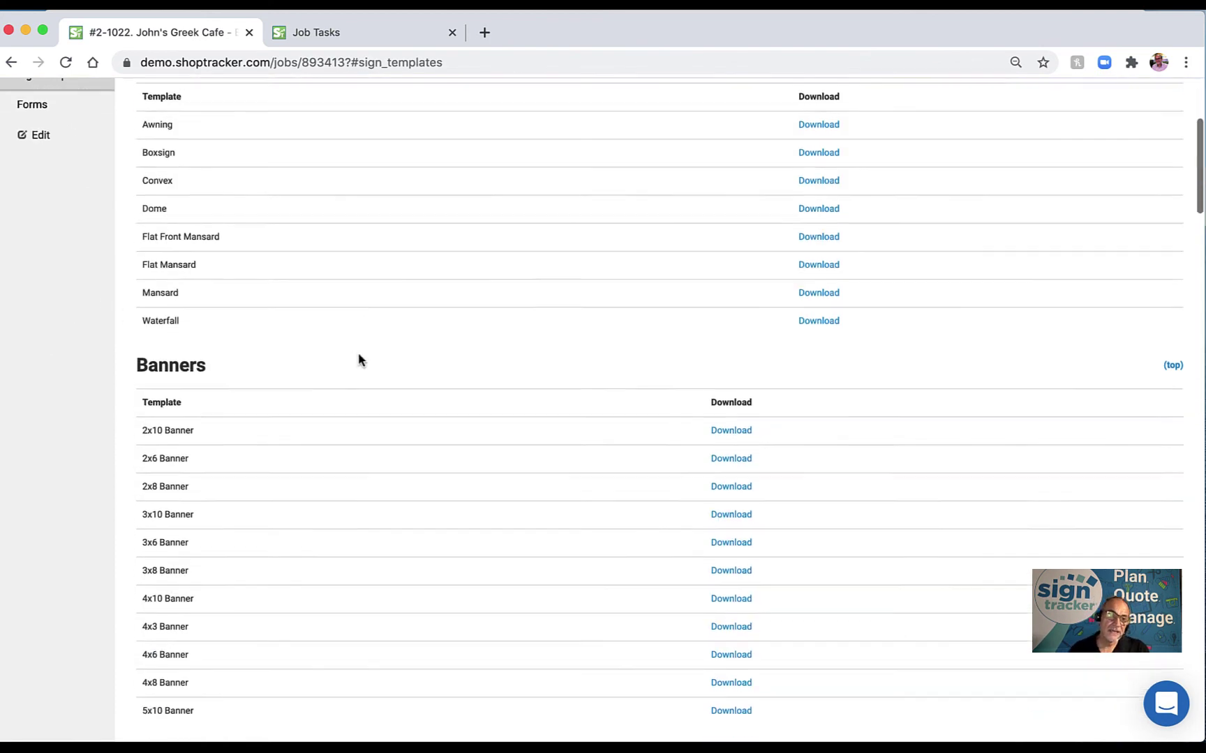
{"action": "scroll", "coordinate": [359, 354], "scroll_direction": "down", "scroll_amount": 8}
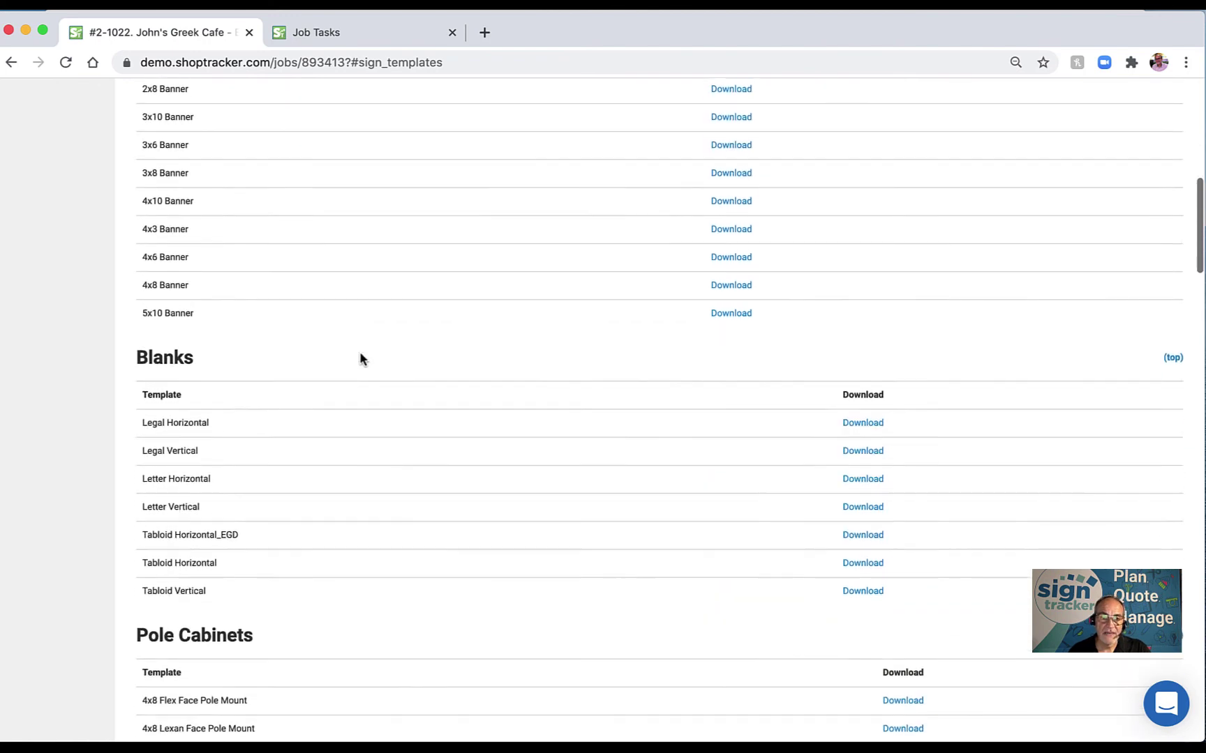
{"action": "scroll", "coordinate": [362, 359], "scroll_direction": "down", "scroll_amount": 8}
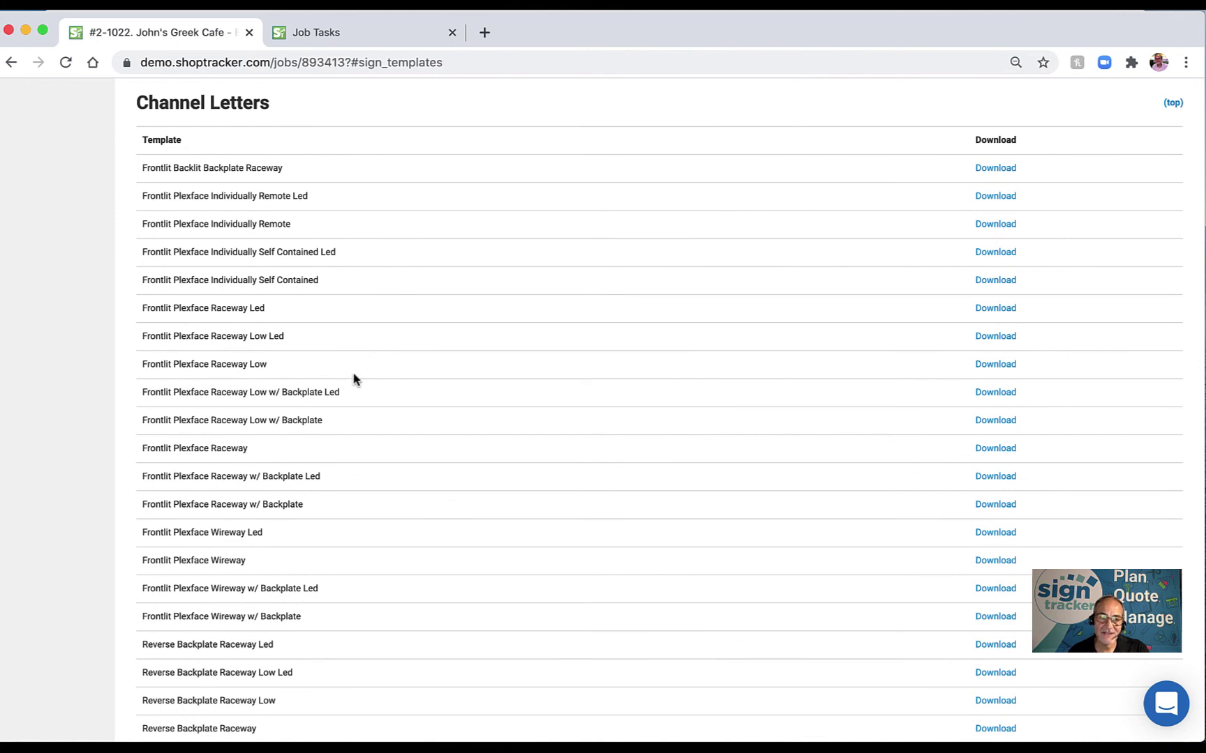
{"action": "left_click", "coordinate": [991, 450]}
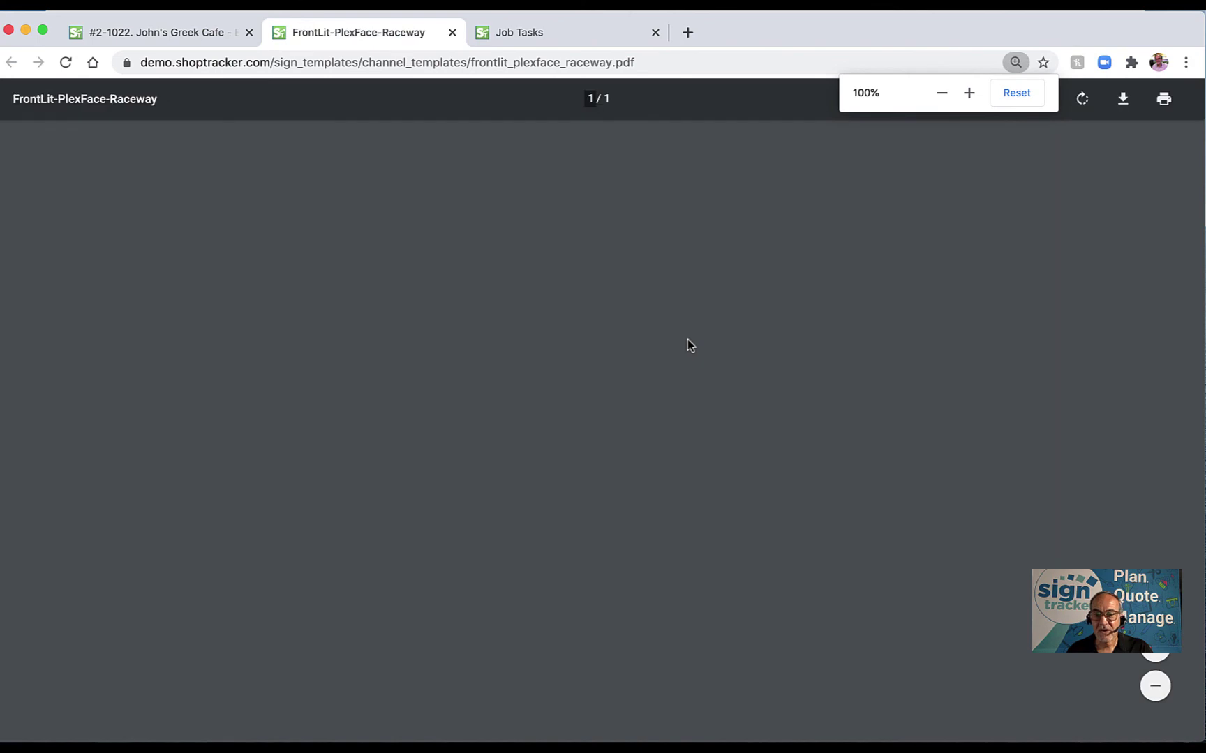
Highlight the quantity, size and colour specs in the raceway PDF, then close its tab.
{"action": "scroll", "coordinate": [694, 344], "scroll_direction": "down", "scroll_amount": 3}
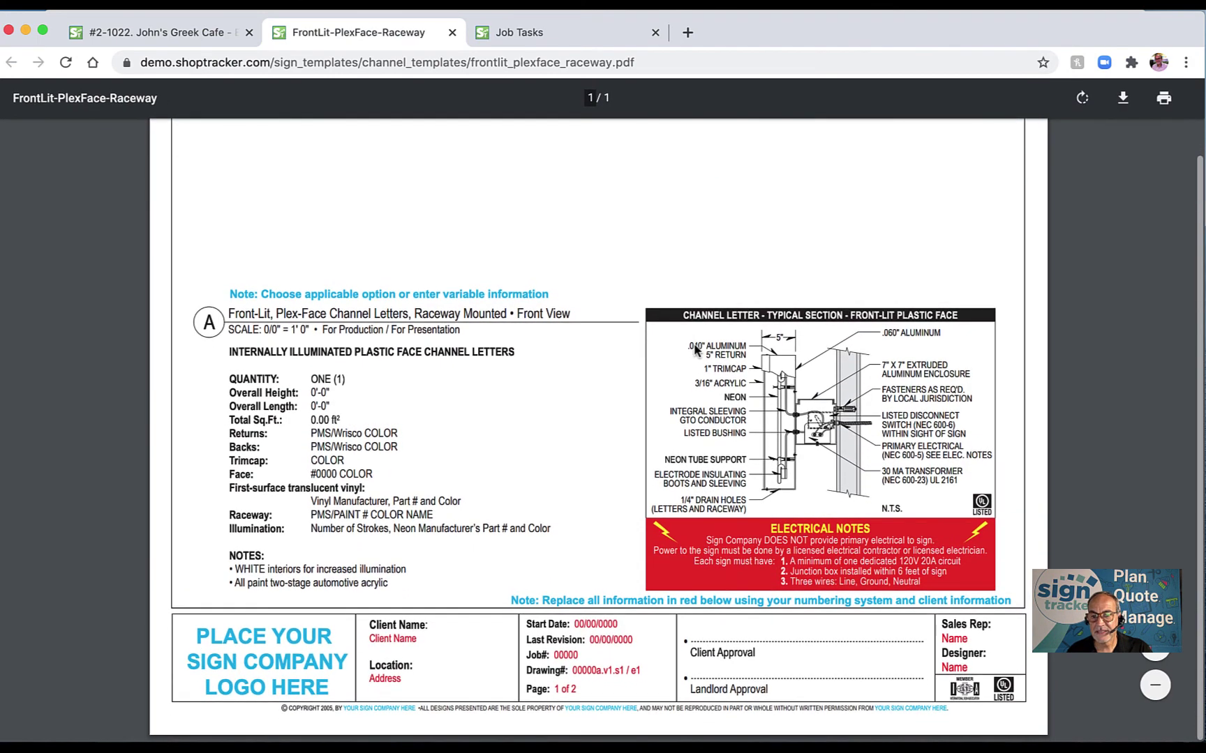
{"action": "left_click_drag", "start_coordinate": [230, 384], "coordinate": [383, 450]}
{"action": "scroll", "coordinate": [864, 402], "scroll_direction": "up", "scroll_amount": 3}
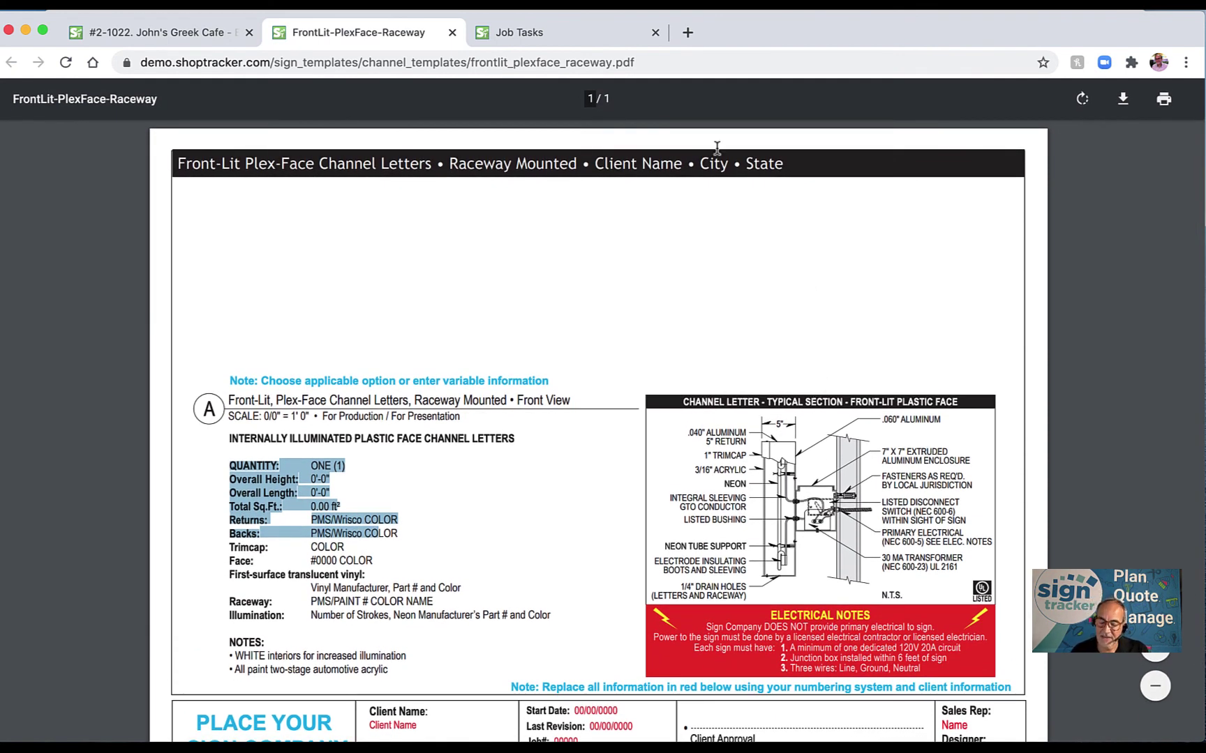
{"action": "left_click", "coordinate": [451, 33]}
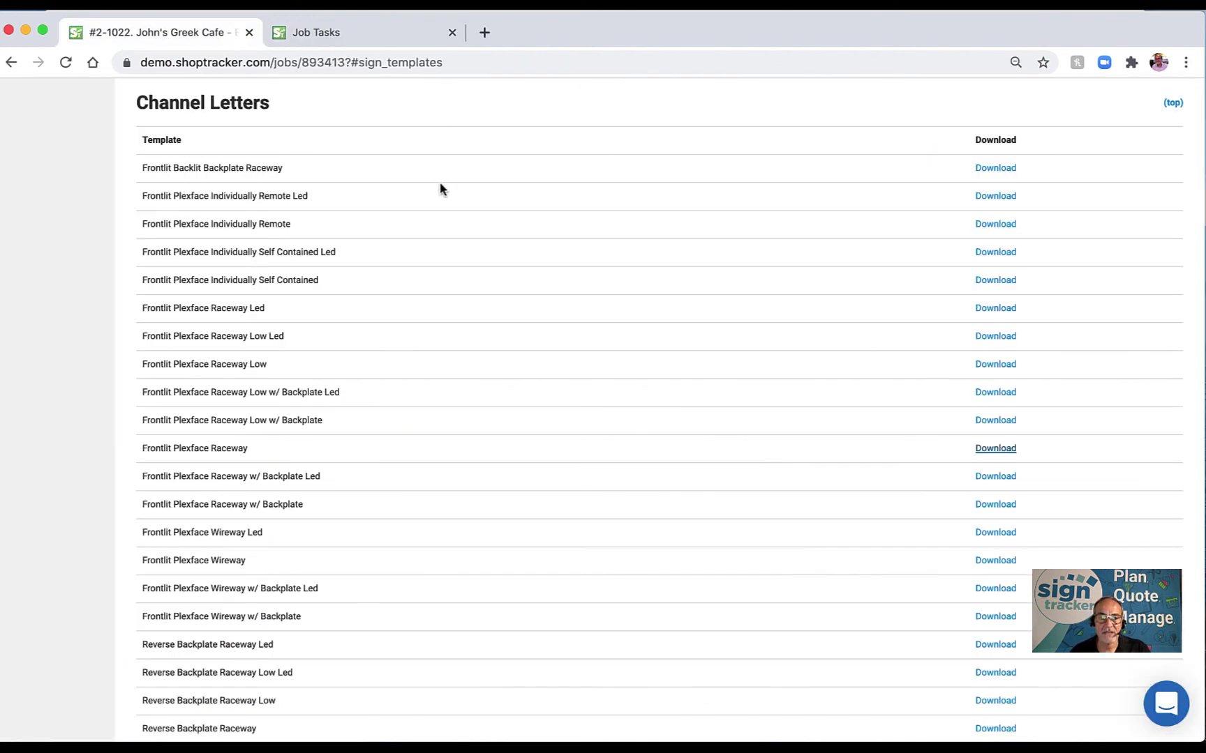
Return to the top of the Sign Templates list and go to the job's Forms section.
{"action": "scroll", "coordinate": [444, 188], "scroll_direction": "down", "scroll_amount": 6}
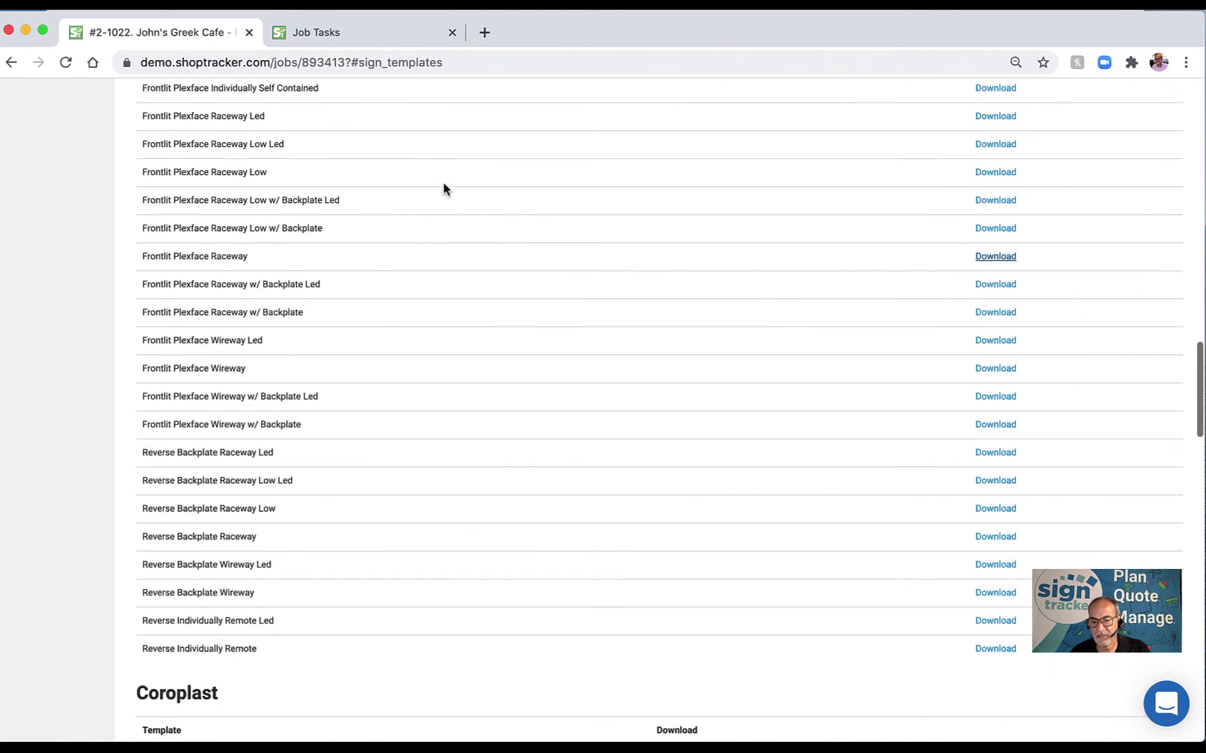
{"action": "scroll", "coordinate": [444, 189], "scroll_direction": "up", "scroll_amount": 15}
{"action": "scroll", "coordinate": [443, 188], "scroll_direction": "up", "scroll_amount": 8}
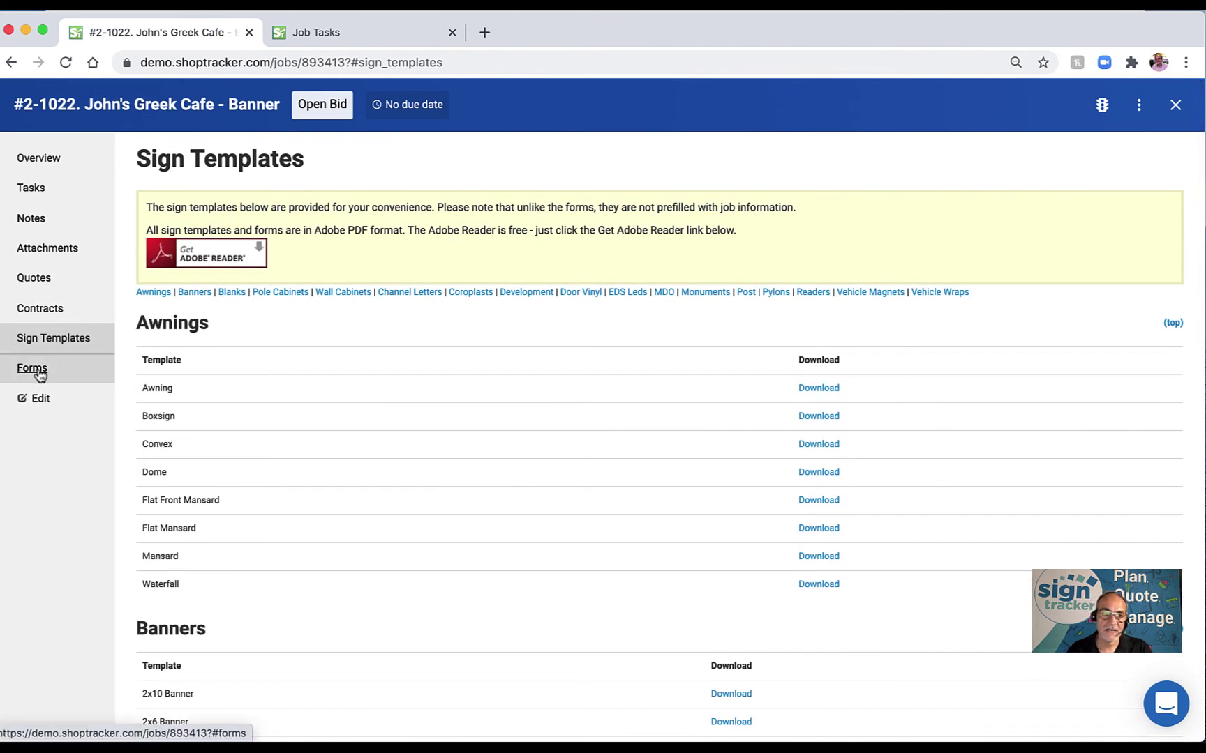
{"action": "left_click", "coordinate": [41, 373]}
{"action": "scroll", "coordinate": [425, 347], "scroll_direction": "down", "scroll_amount": 3}
{"action": "scroll", "coordinate": [427, 346], "scroll_direction": "down", "scroll_amount": 10}
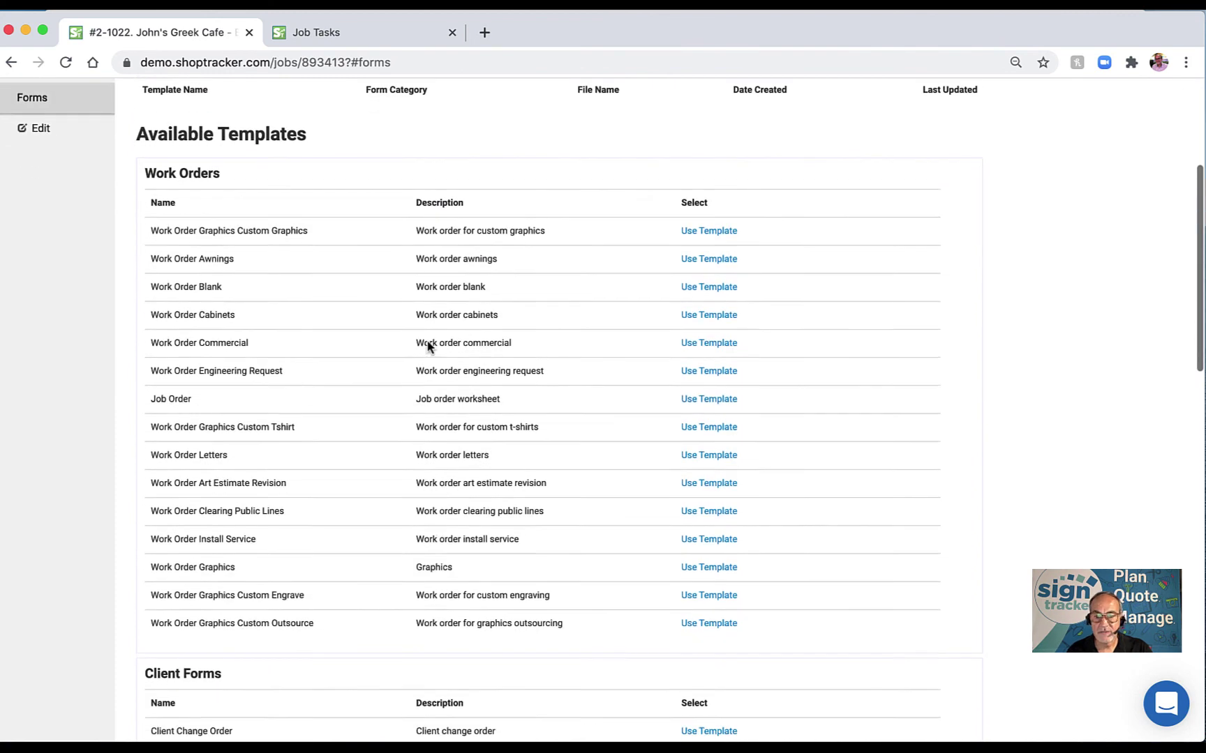
{"action": "scroll", "coordinate": [428, 347], "scroll_direction": "down", "scroll_amount": 5}
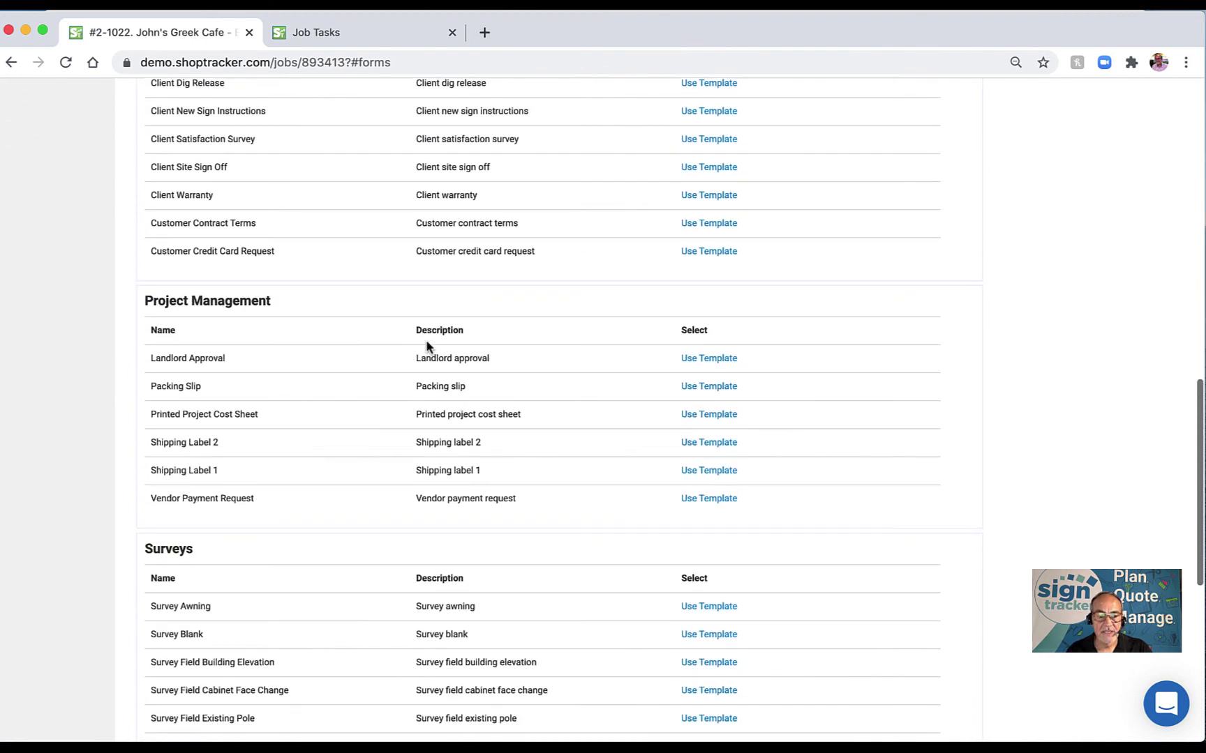
{"action": "scroll", "coordinate": [428, 346], "scroll_direction": "down", "scroll_amount": 2}
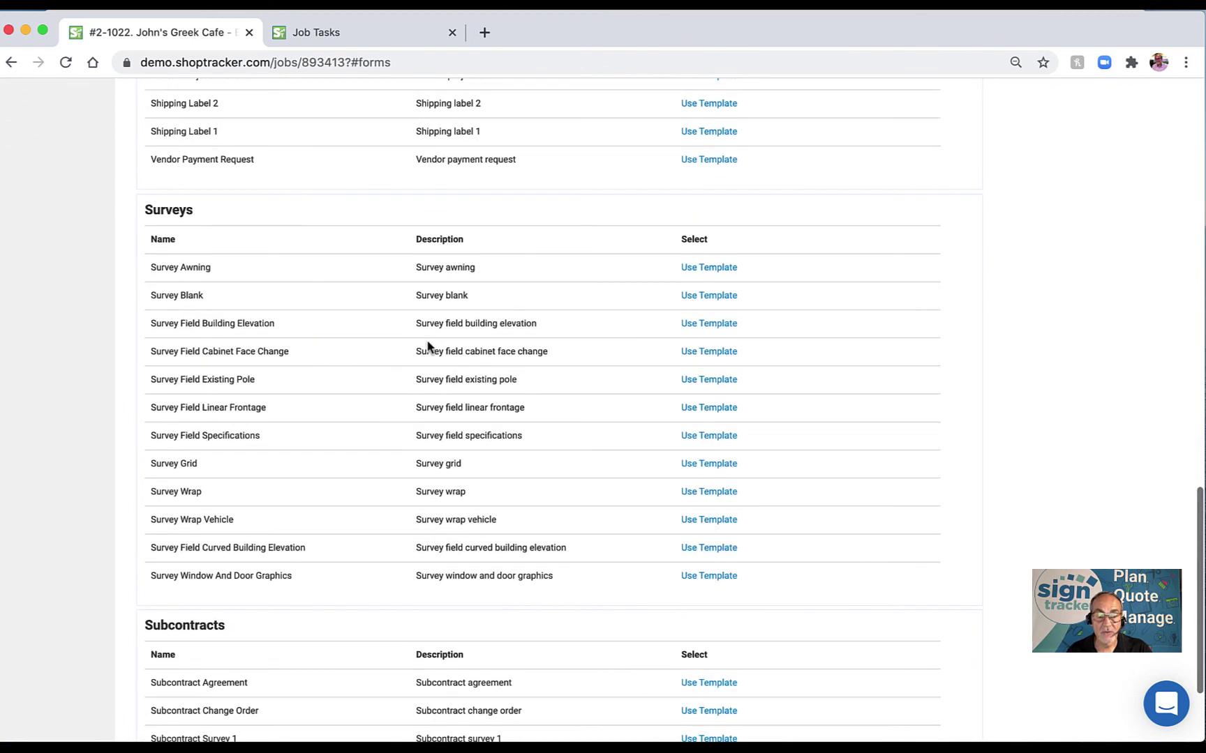
{"action": "scroll", "coordinate": [429, 341], "scroll_direction": "down", "scroll_amount": 3}
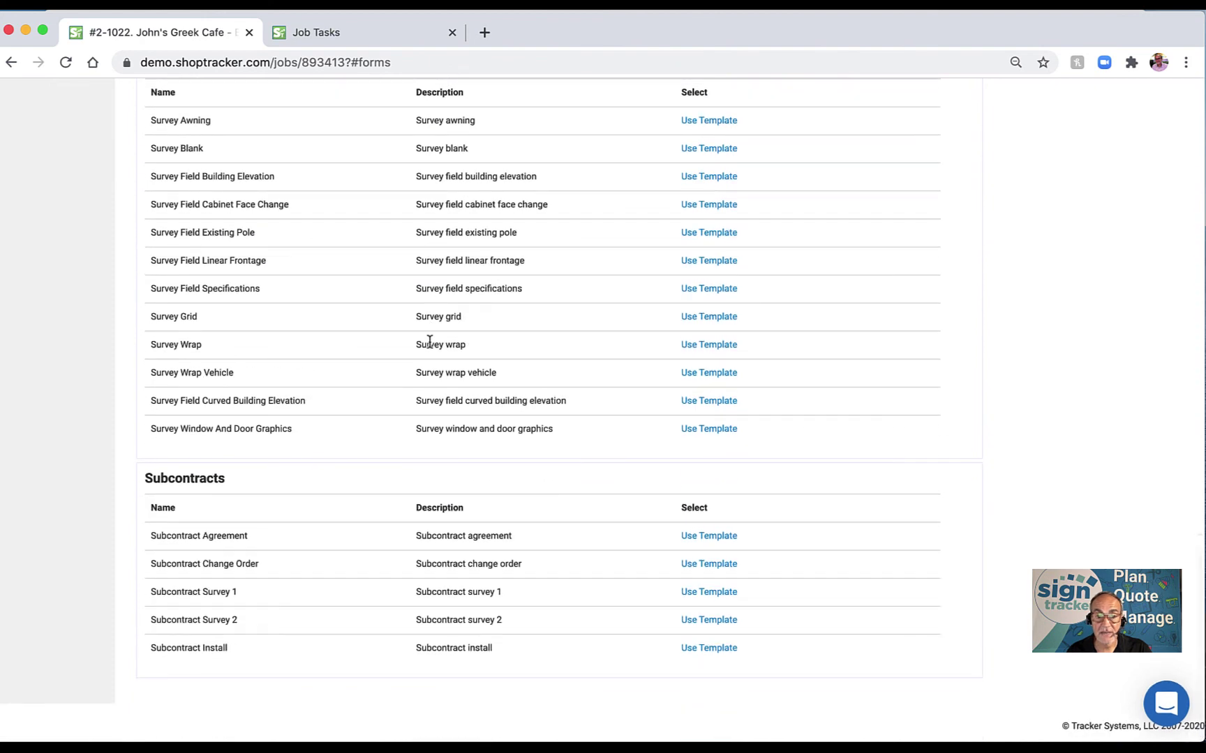
{"action": "scroll", "coordinate": [428, 342], "scroll_direction": "up", "scroll_amount": 2}
{"action": "scroll", "coordinate": [430, 344], "scroll_direction": "up", "scroll_amount": 3}
{"action": "scroll", "coordinate": [430, 345], "scroll_direction": "up", "scroll_amount": 5}
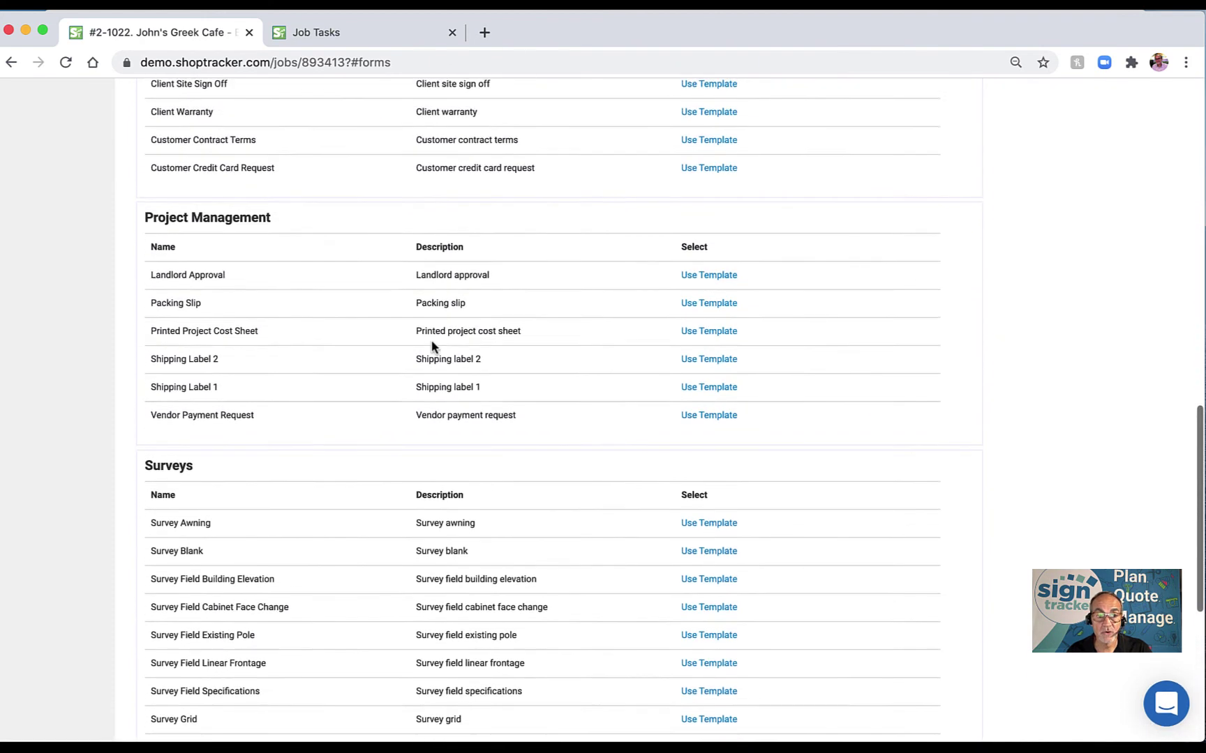
{"action": "scroll", "coordinate": [428, 344], "scroll_direction": "down", "scroll_amount": 1}
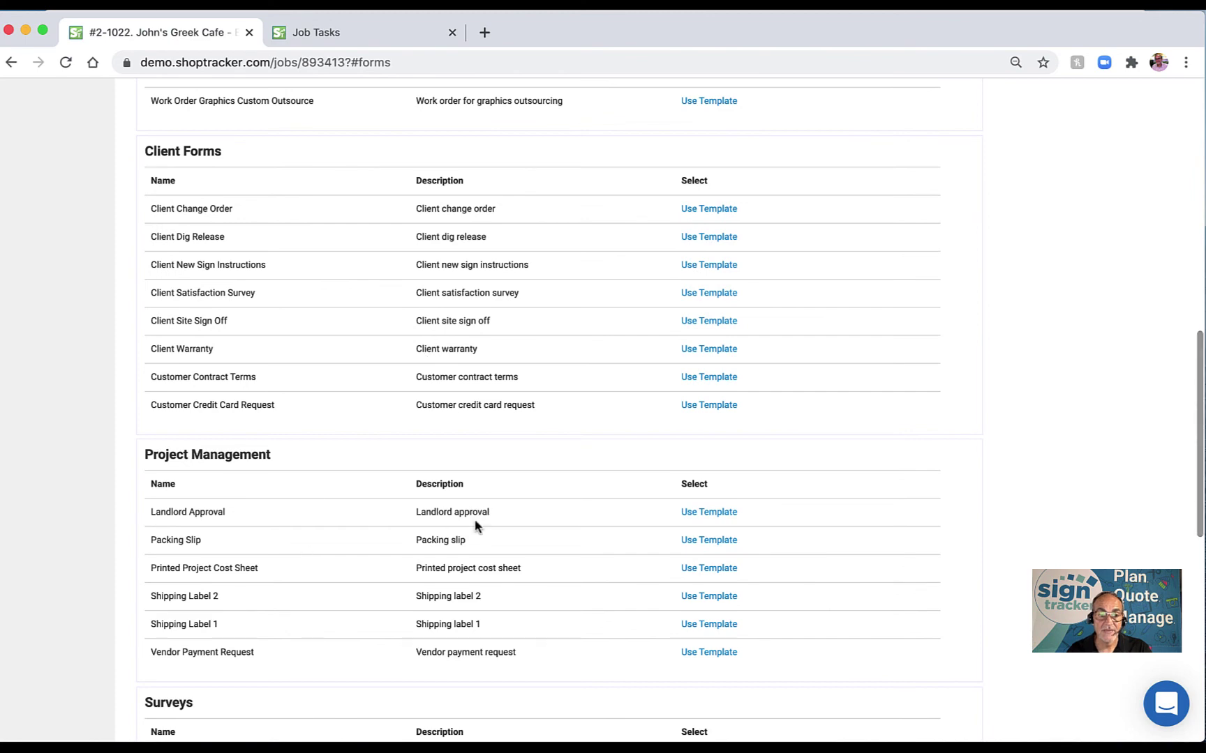
{"action": "scroll", "coordinate": [464, 355], "scroll_direction": "up", "scroll_amount": 9}
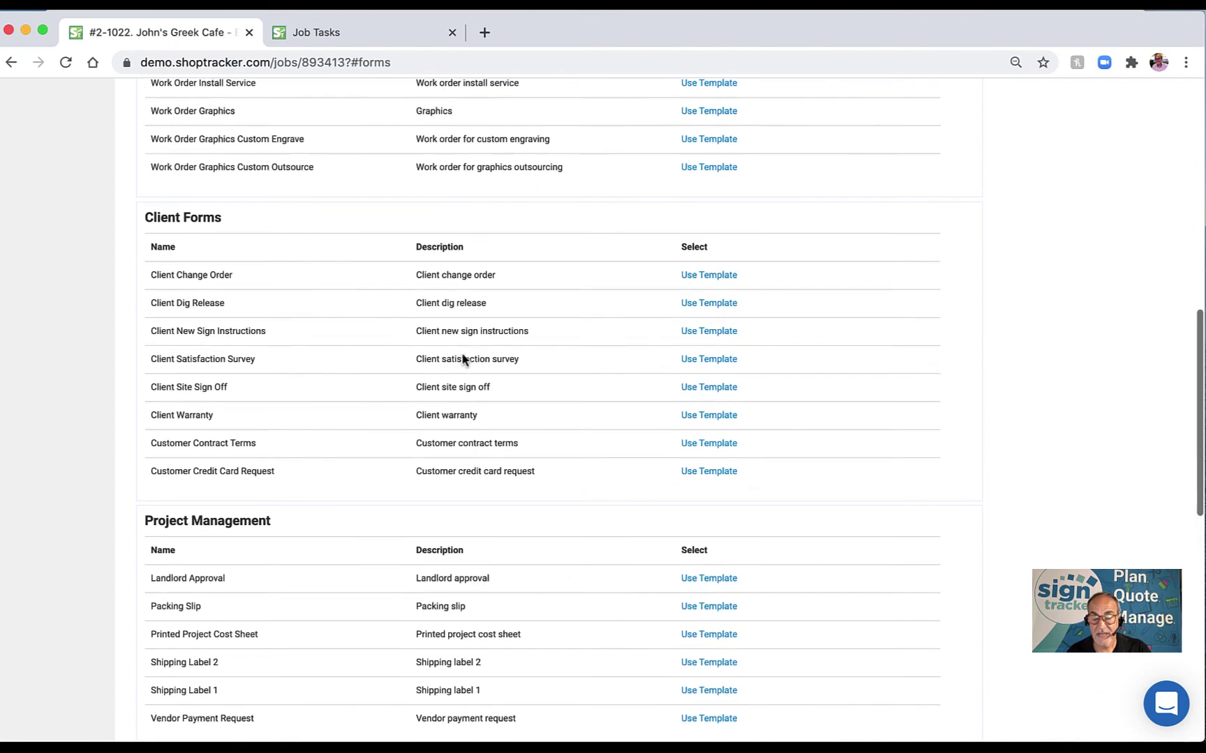
{"action": "scroll", "coordinate": [469, 357], "scroll_direction": "up", "scroll_amount": 3}
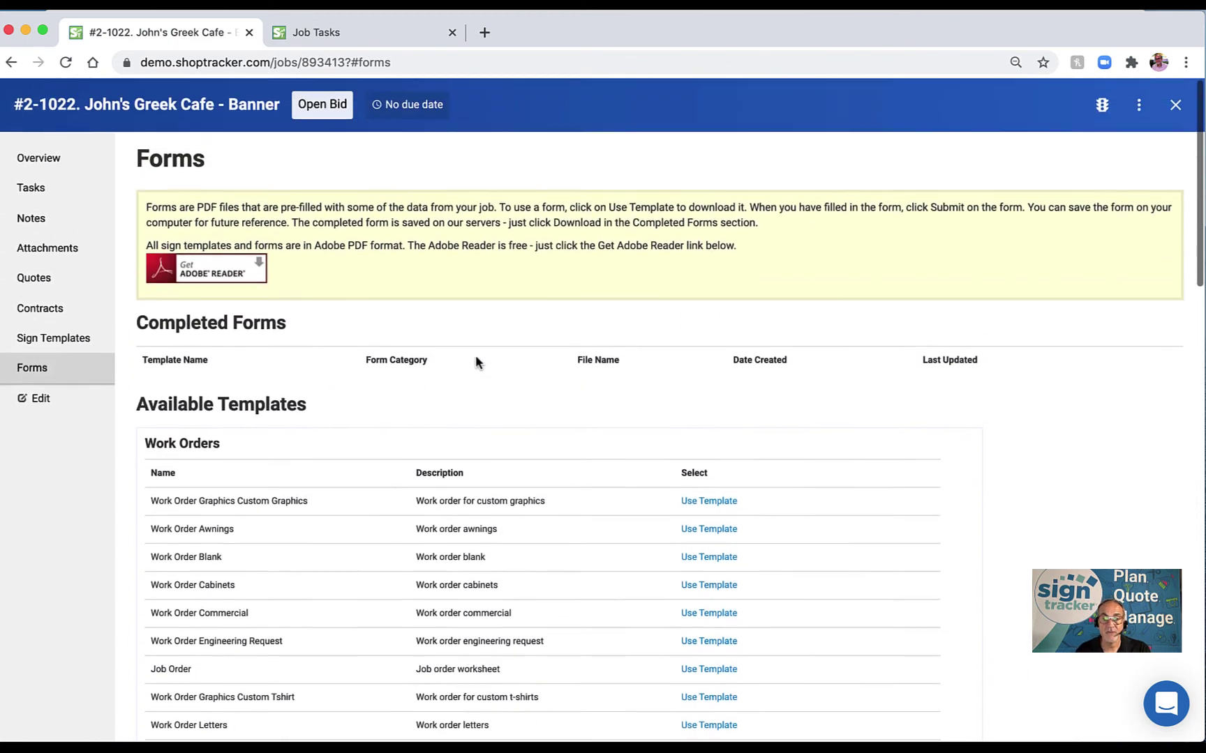